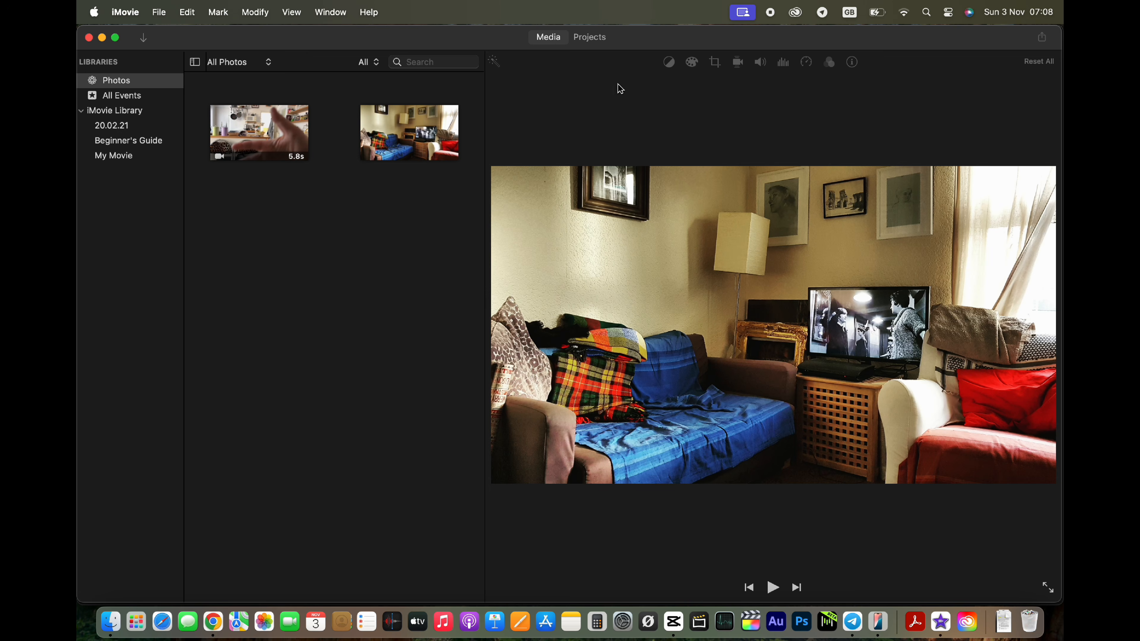
# Create a new Movie project from the projects overview.
pyautogui.click(596, 41)
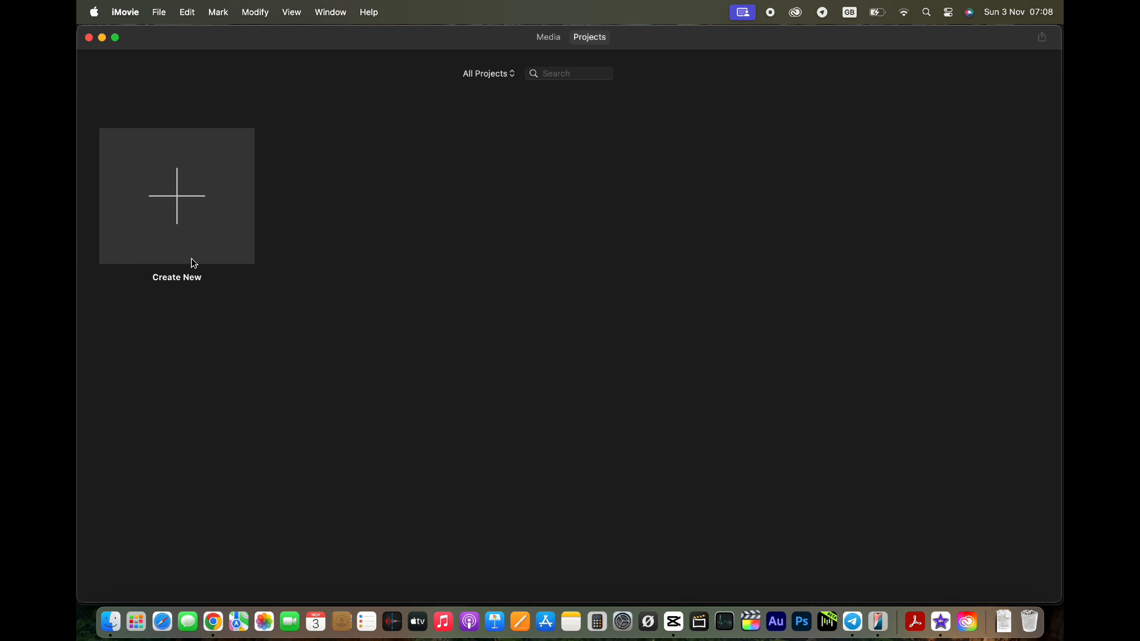
pyautogui.click(164, 192)
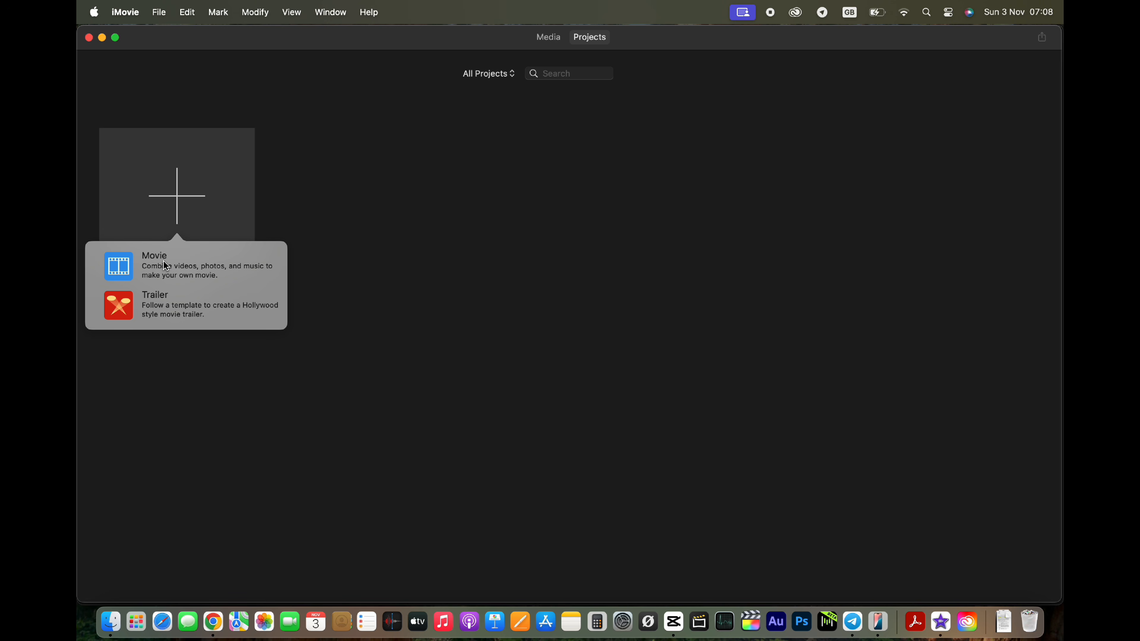
pyautogui.click(149, 269)
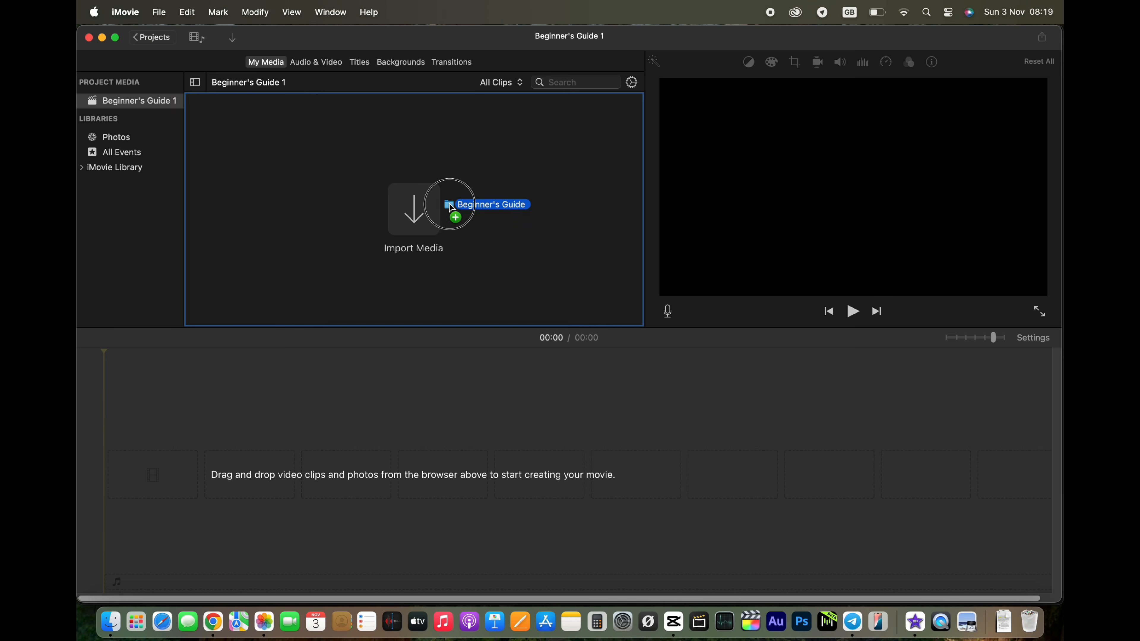
# Import the Beginner's Guide folder into the project media and move the 5.4-second clip further along the timeline.
pyautogui.moveTo(445, 204); pyautogui.dragTo(435, 211)
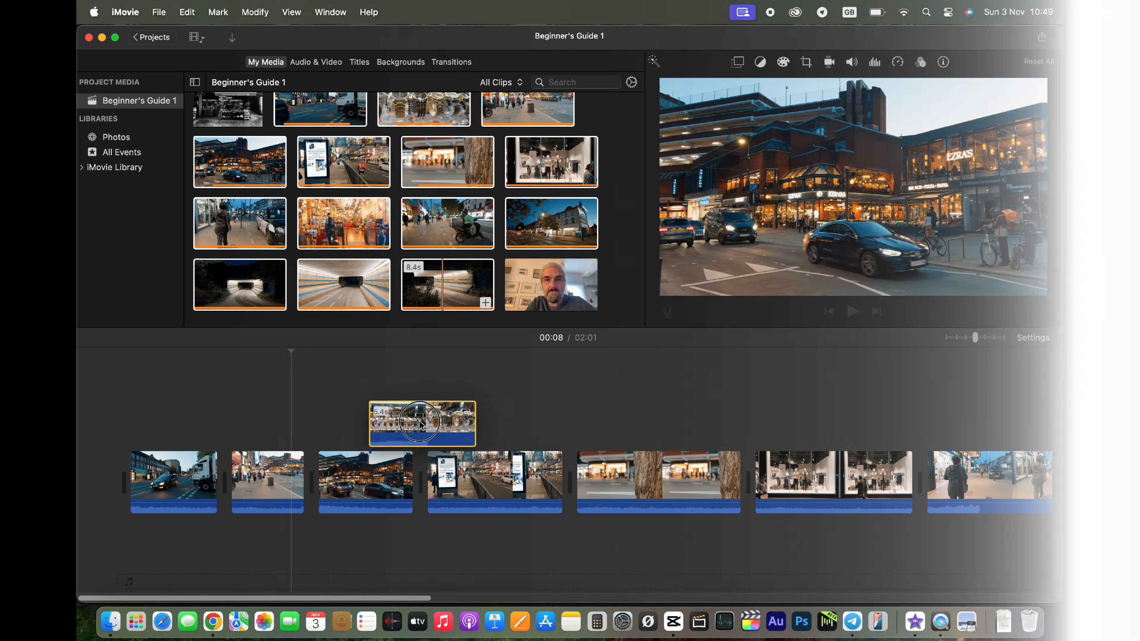
pyautogui.moveTo(423, 422); pyautogui.dragTo(487, 450)
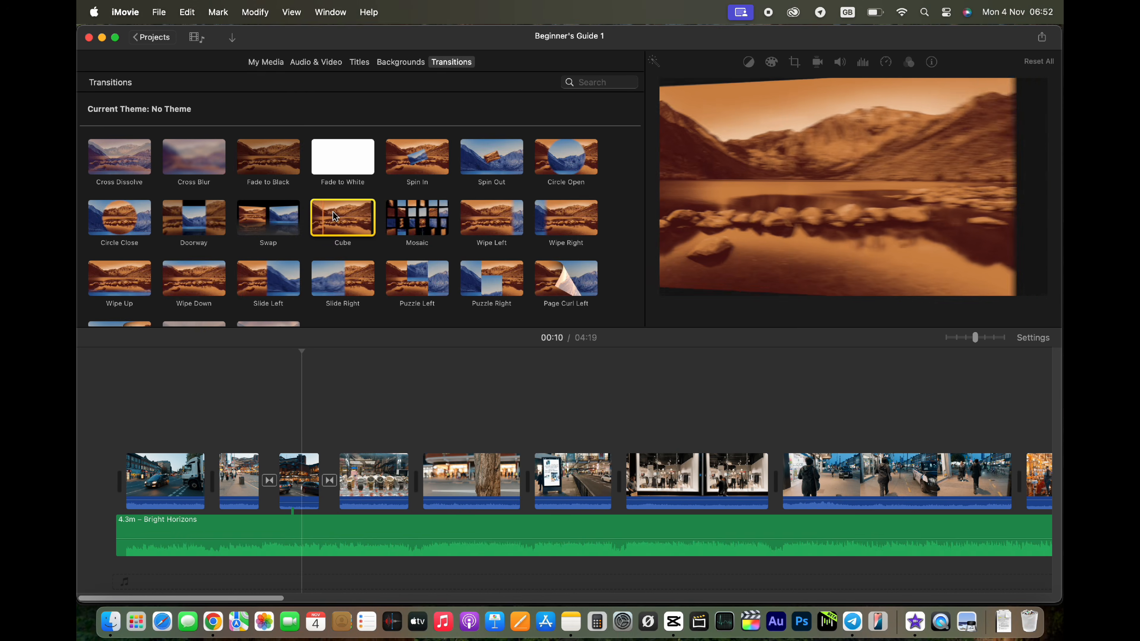
# Select the Spin In transition and set the custom quality of the file export to about 59.9 Mbps.
pyautogui.click(417, 157)
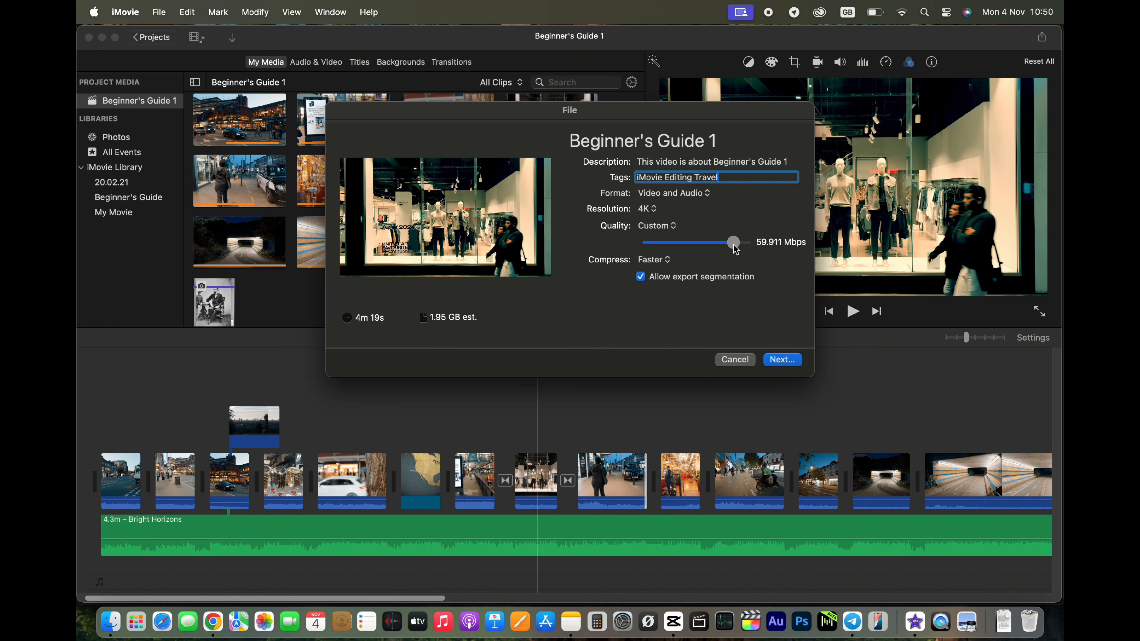
pyautogui.moveTo(735, 248); pyautogui.dragTo(736, 248)
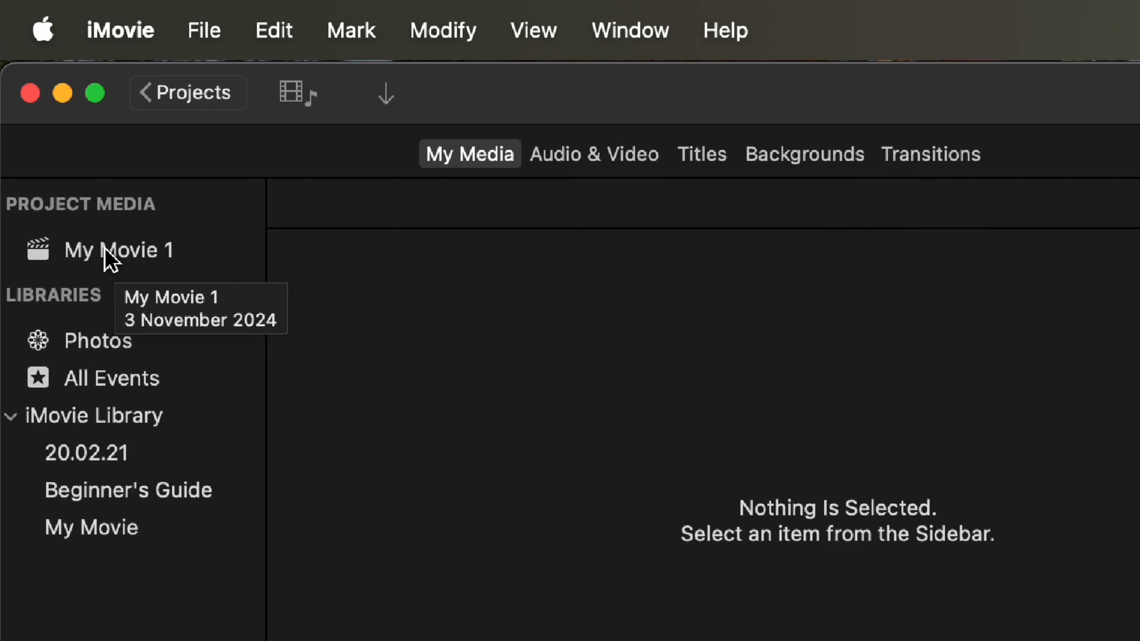
# Return from the My Movie 1 project to the projects overview and save the project under the name Beginner's Guide.
pyautogui.click(108, 259)
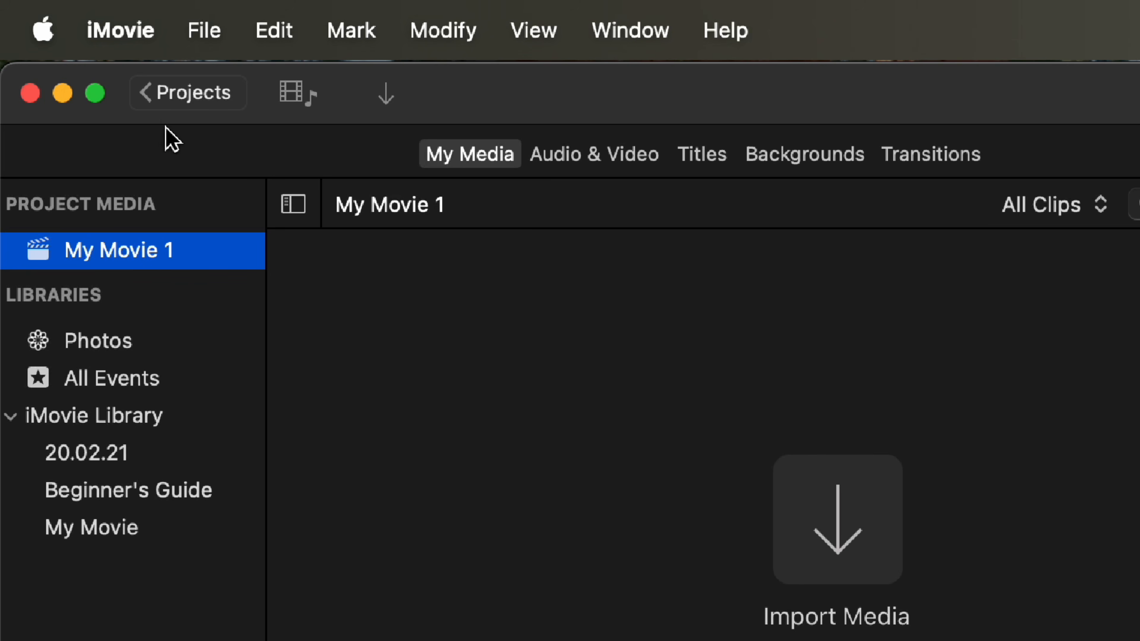
pyautogui.click(149, 95)
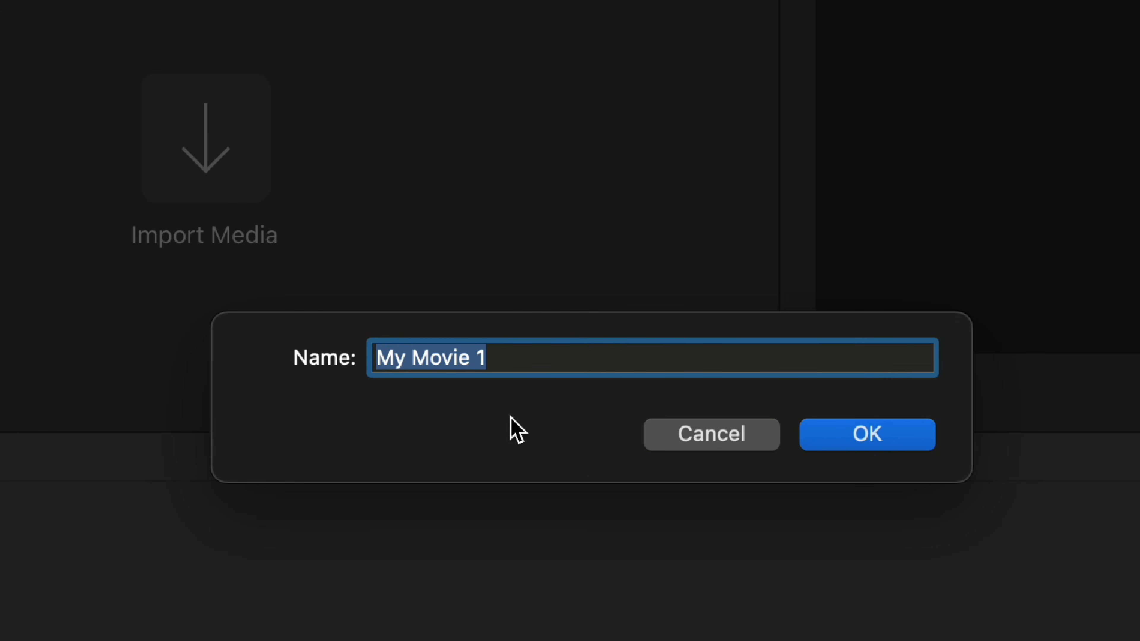
pyautogui.write("Beginner's Guide")
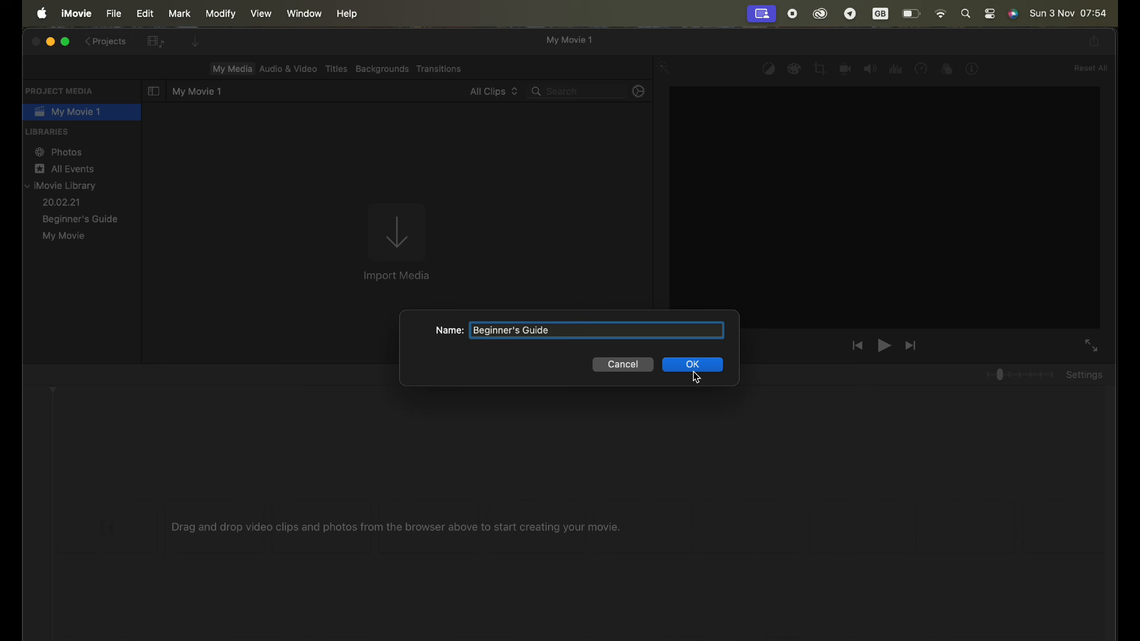
pyautogui.click(694, 371)
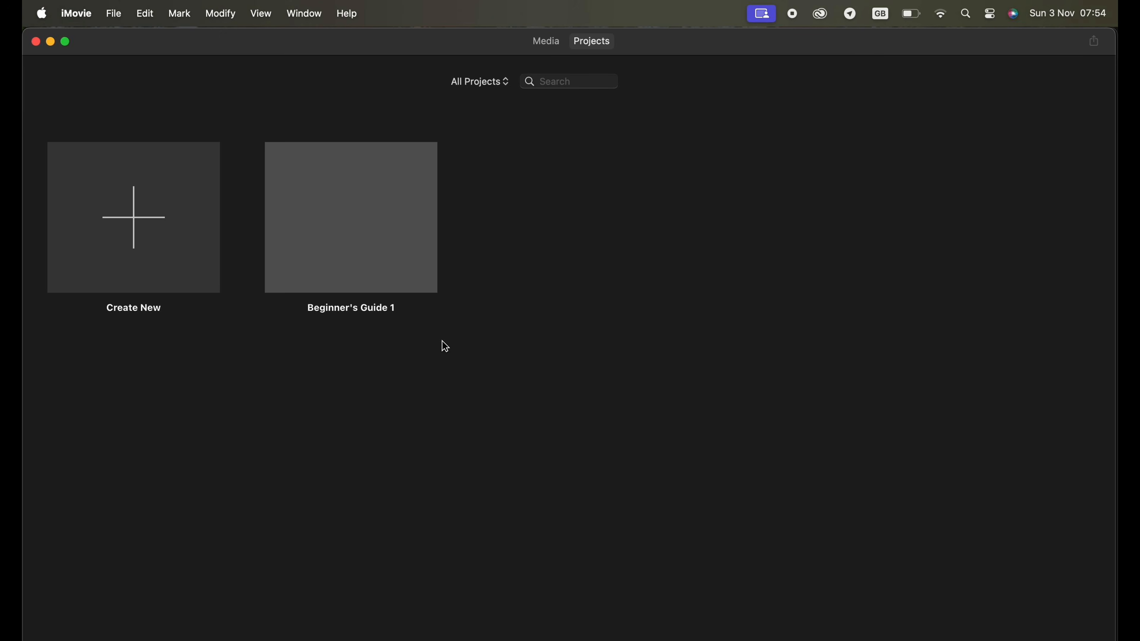
# Check the options available for the Beginner's Guide 1 project and reopen it for editing.
pyautogui.moveTo(392, 245)
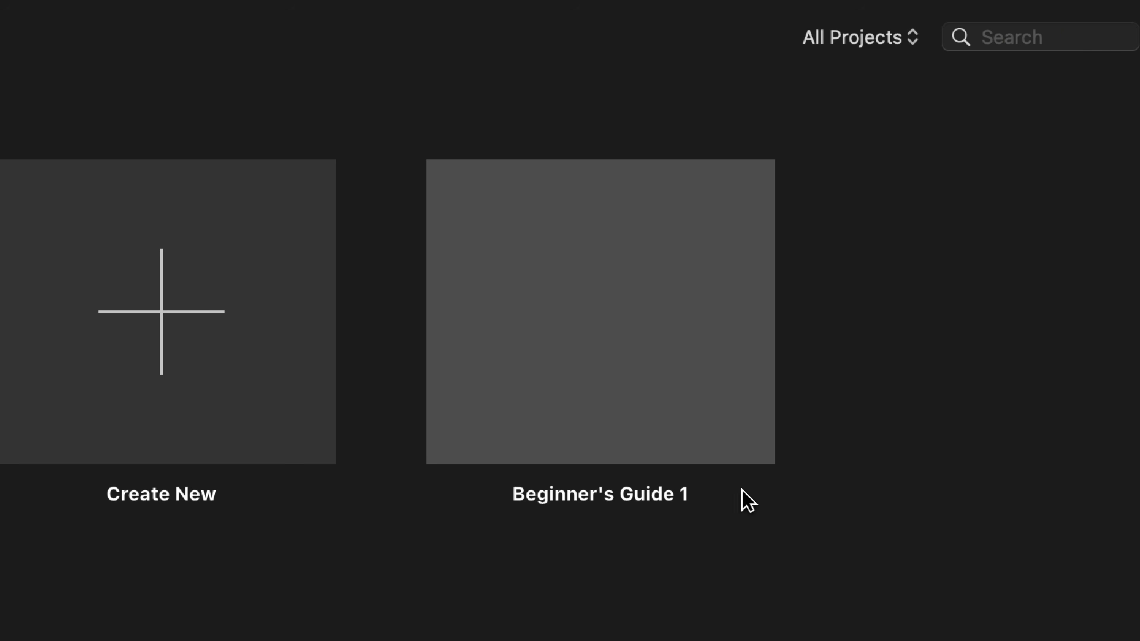
pyautogui.click(713, 494)
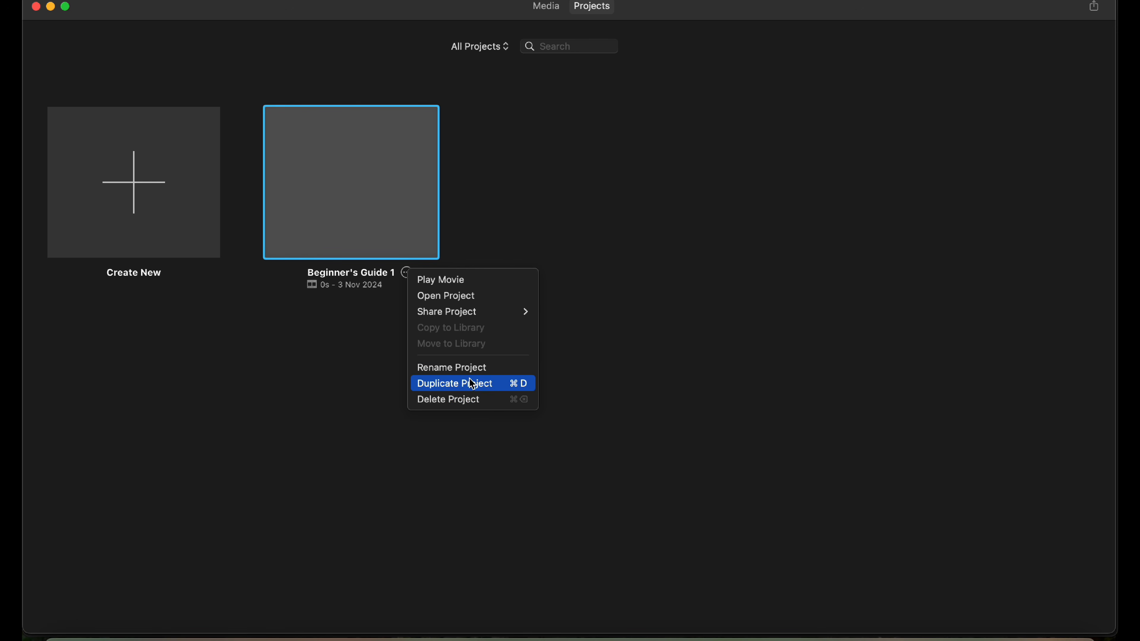
pyautogui.click(373, 186)
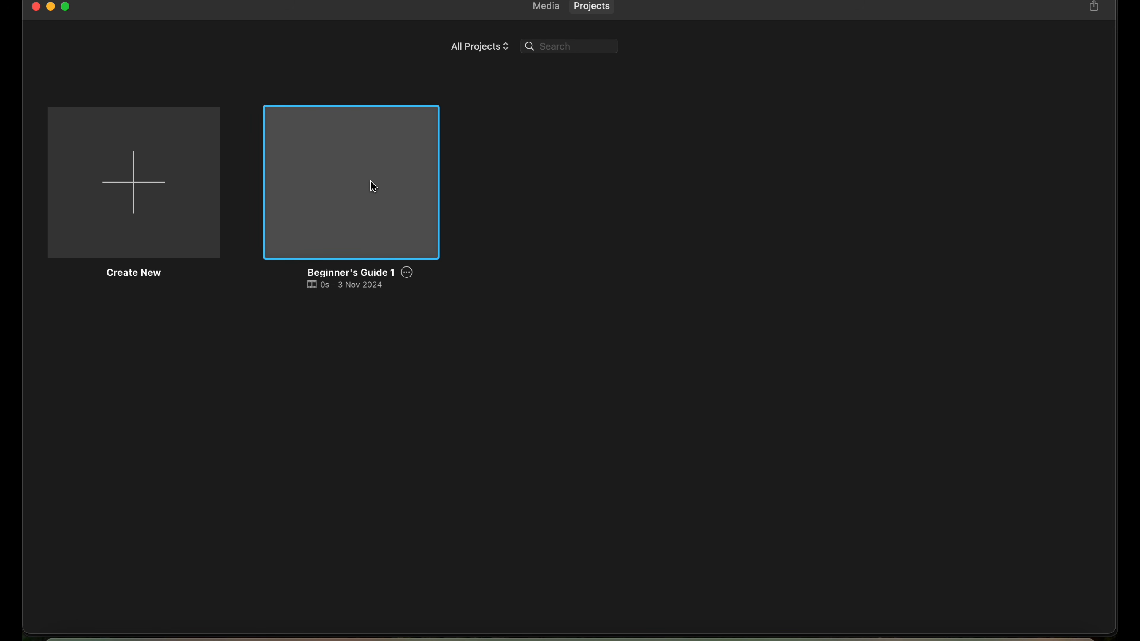
pyautogui.doubleClick(374, 186)
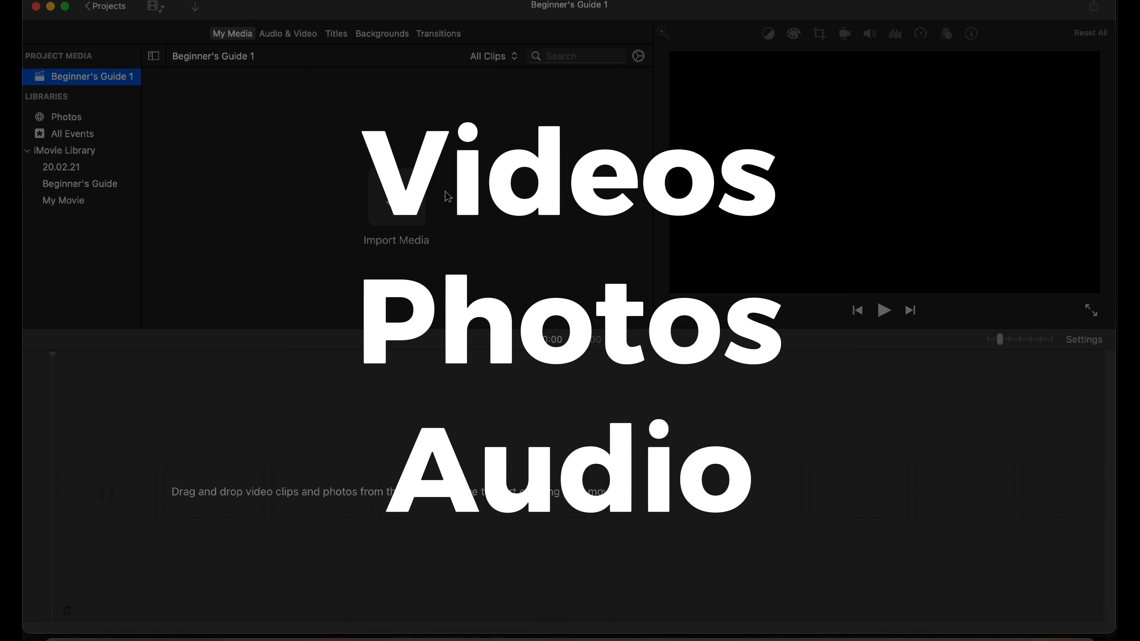
# Try to add the 5.8-second video from the Photos library to the start of the timeline.
pyautogui.click(847, 516)
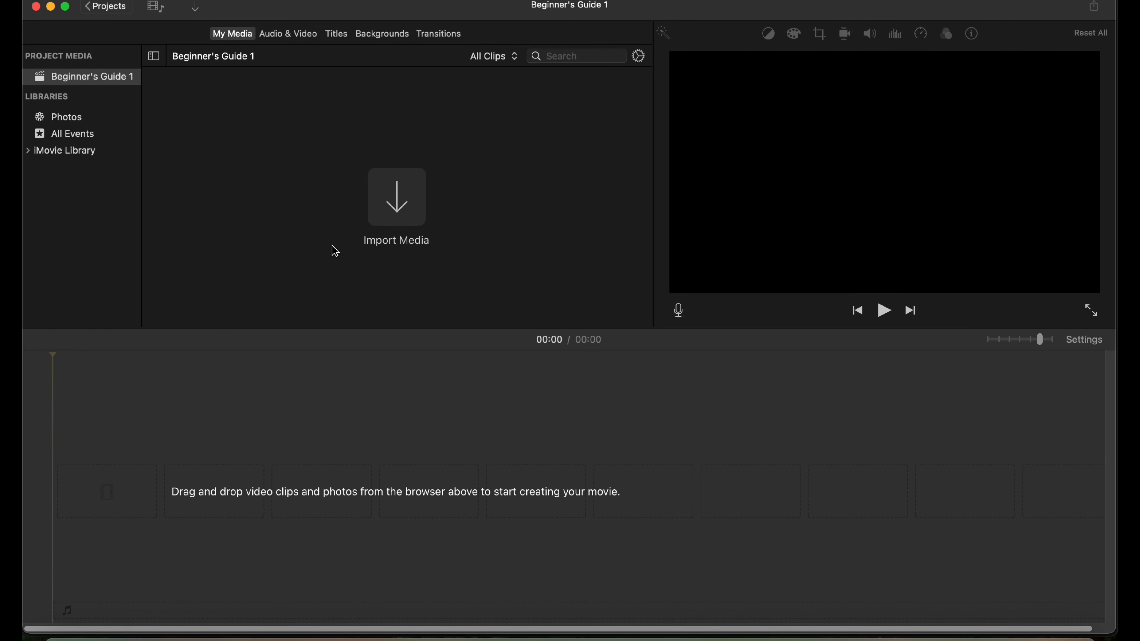
pyautogui.click(58, 118)
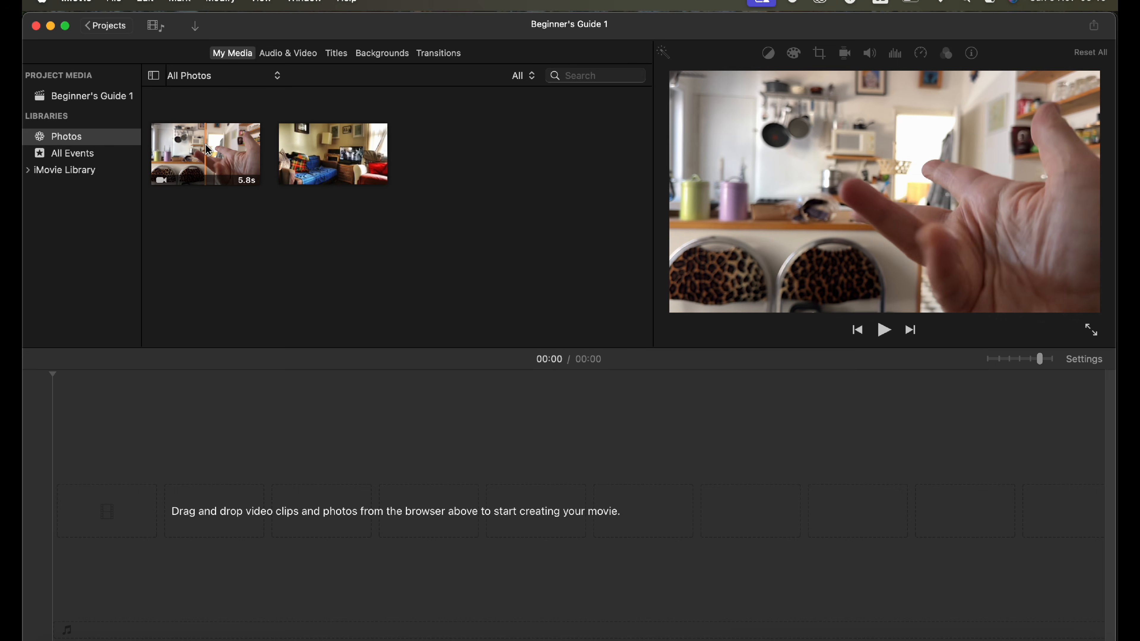
pyautogui.moveTo(218, 152); pyautogui.dragTo(89, 519)
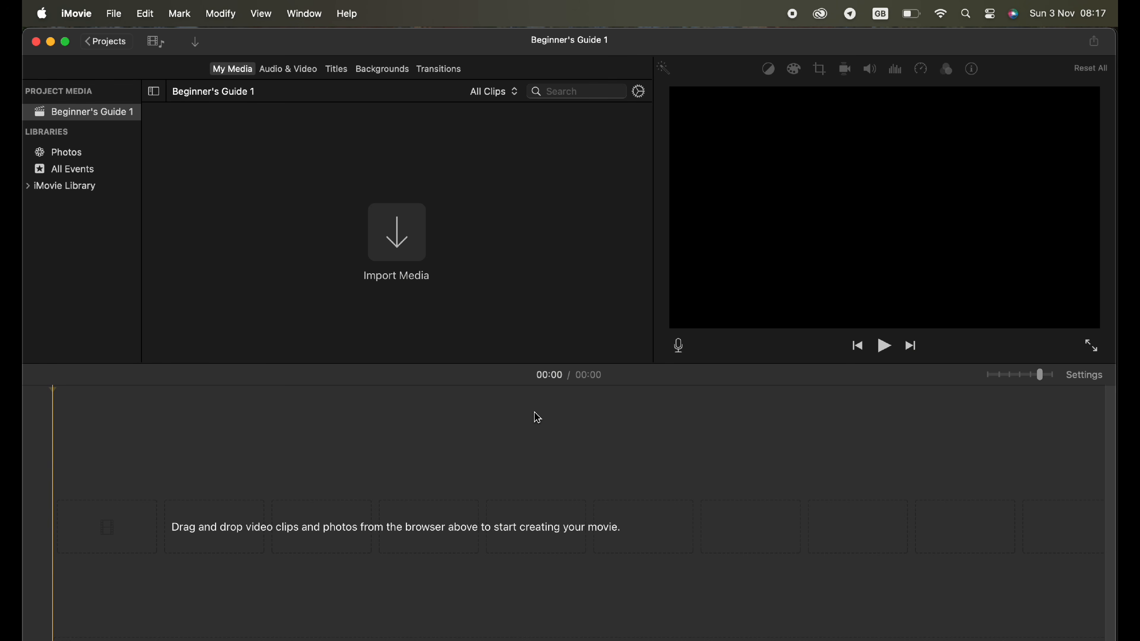
# Start a media import and select the Beginner's Guide folder inside YouTube Videos 2023 on the X9 Pro drive.
pyautogui.click(398, 238)
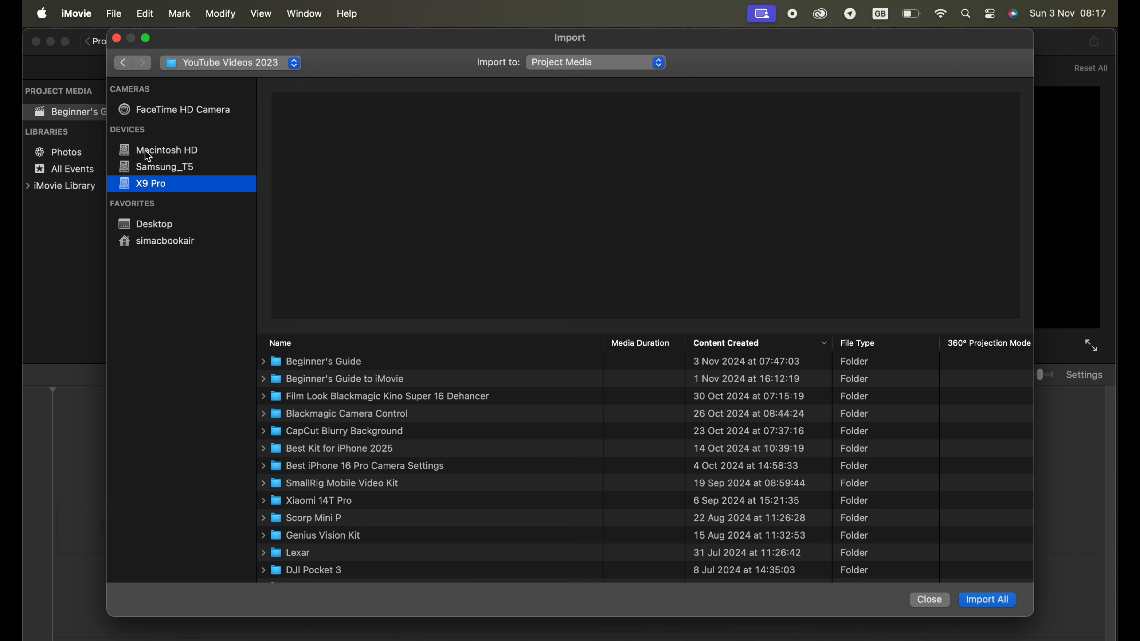
pyautogui.click(178, 150)
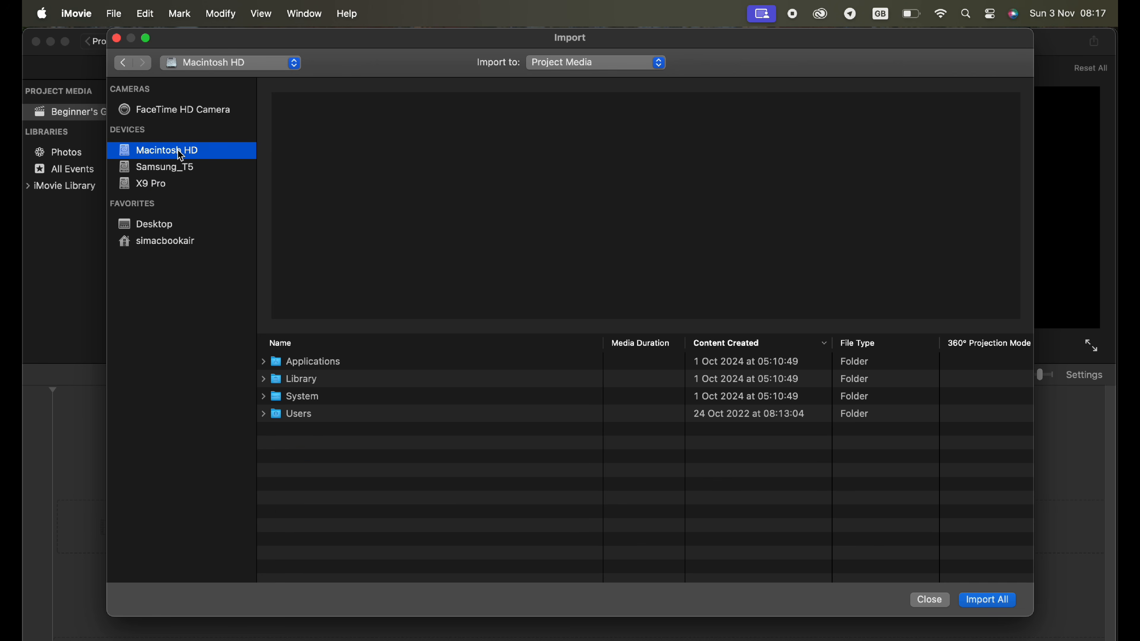
pyautogui.click(161, 167)
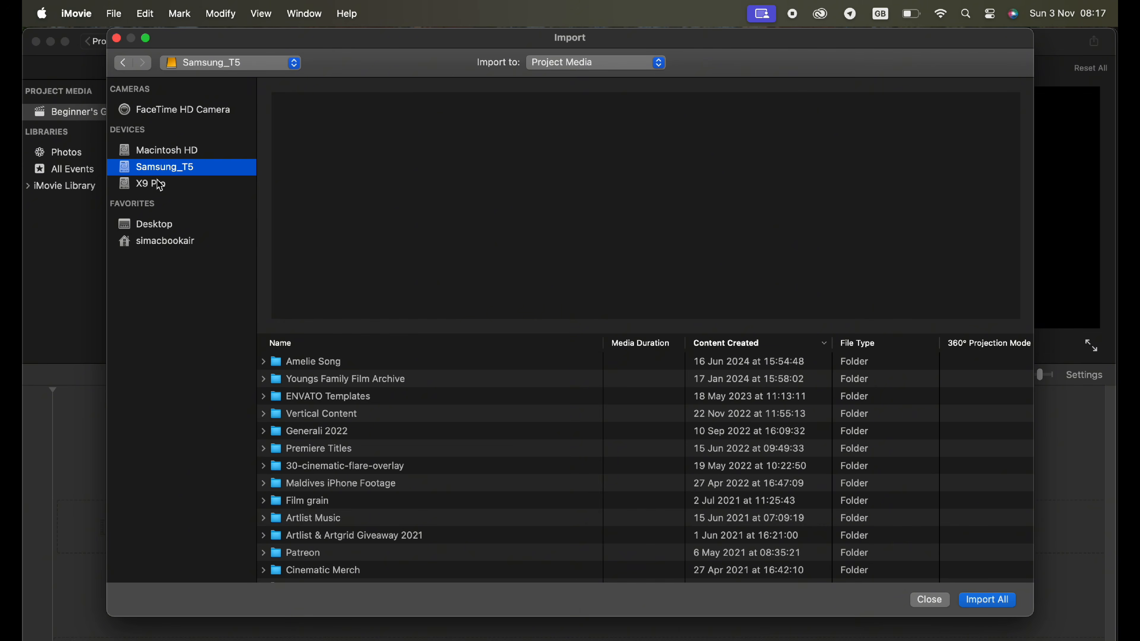
pyautogui.click(159, 188)
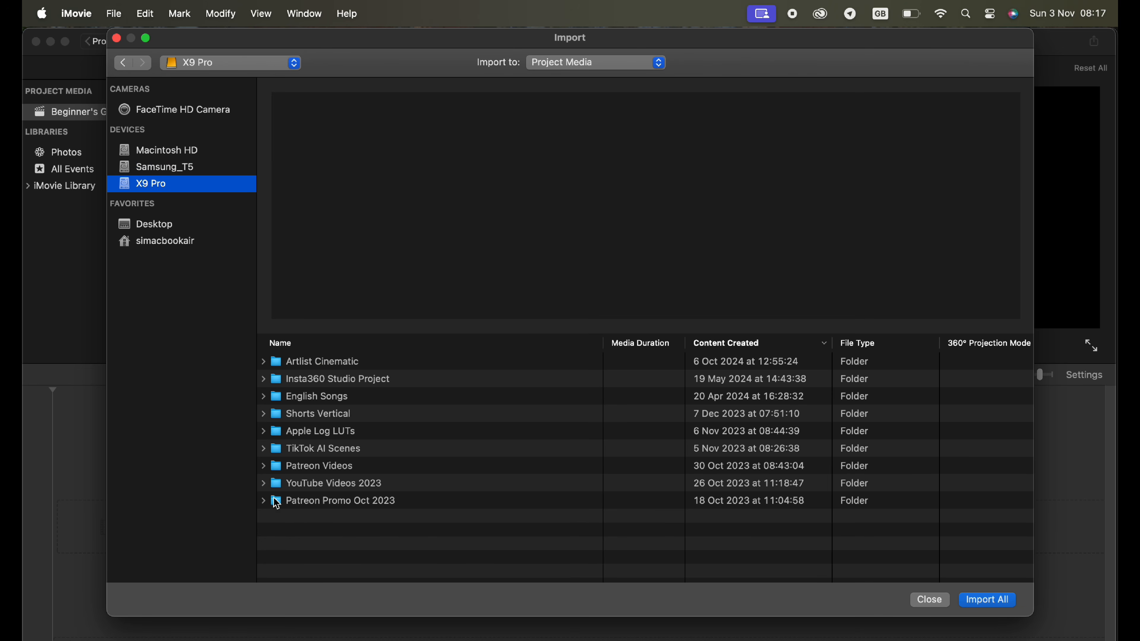
pyautogui.doubleClick(279, 489)
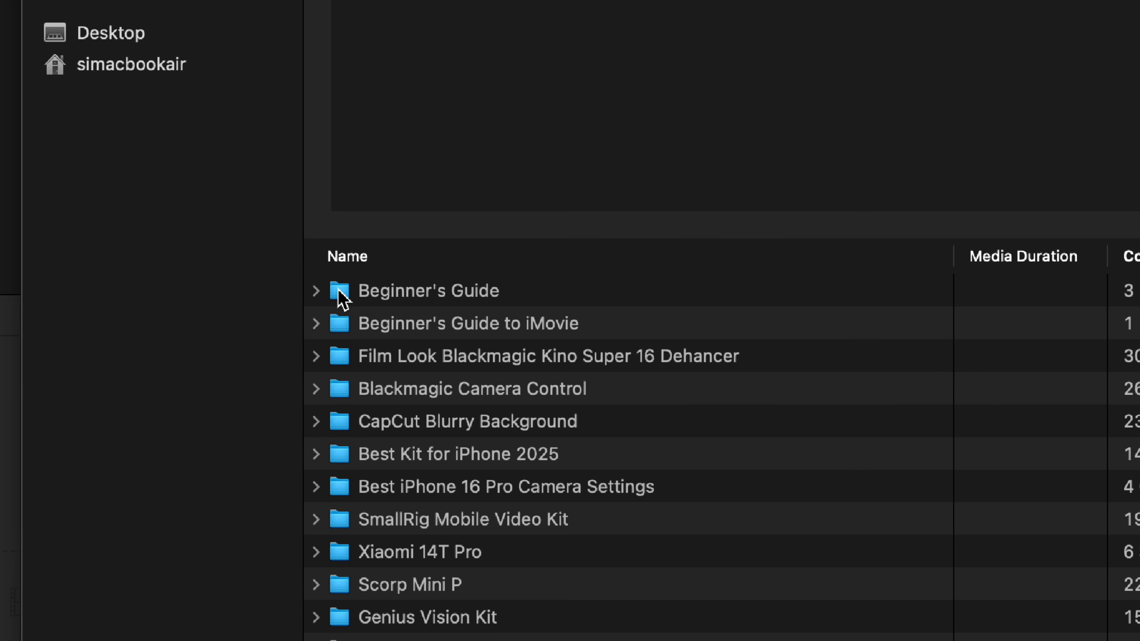
pyautogui.click(344, 299)
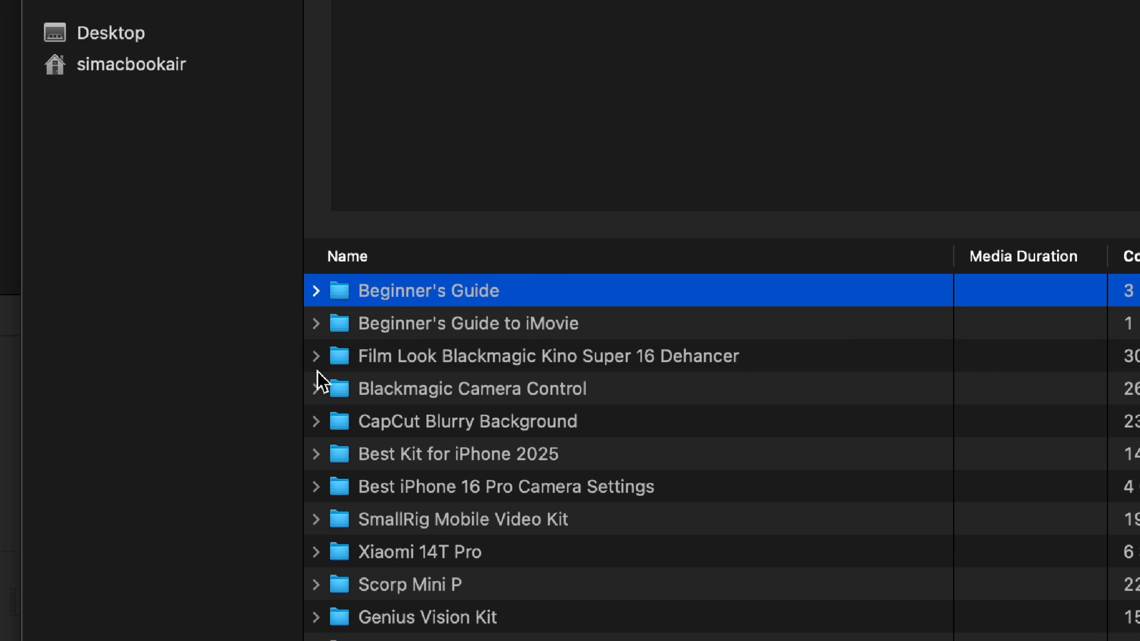
# Examine the contents of neighbouring folders, including Film Look Blackmagic Kino Super 16 Dehancer and Best iPhone 16 Pro Camera Settings.
pyautogui.click(320, 353)
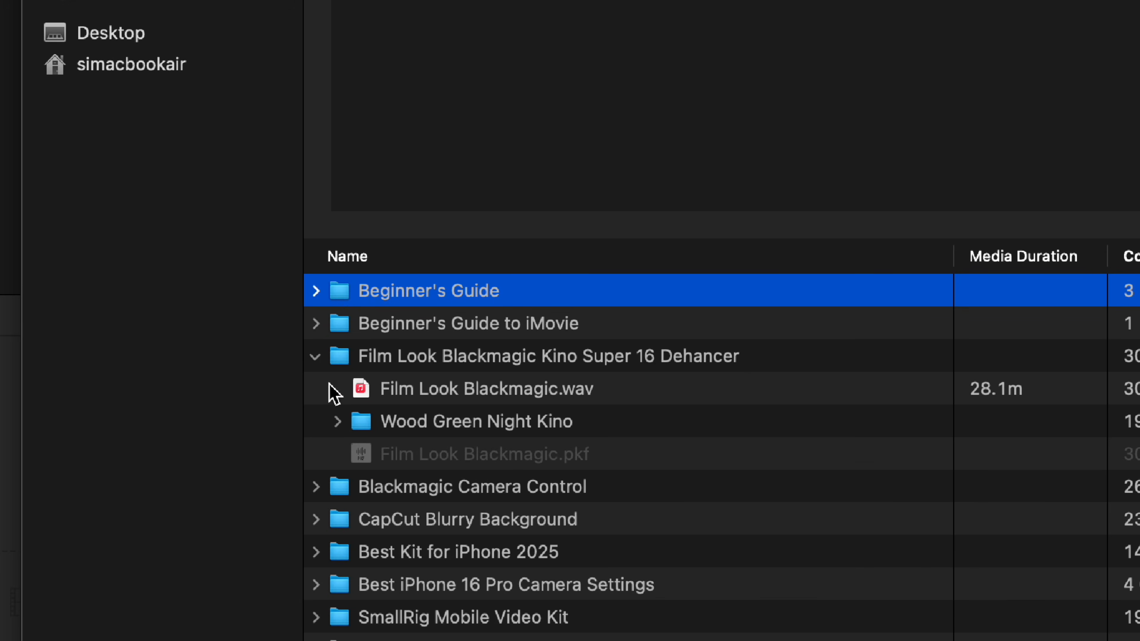
pyautogui.click(314, 356)
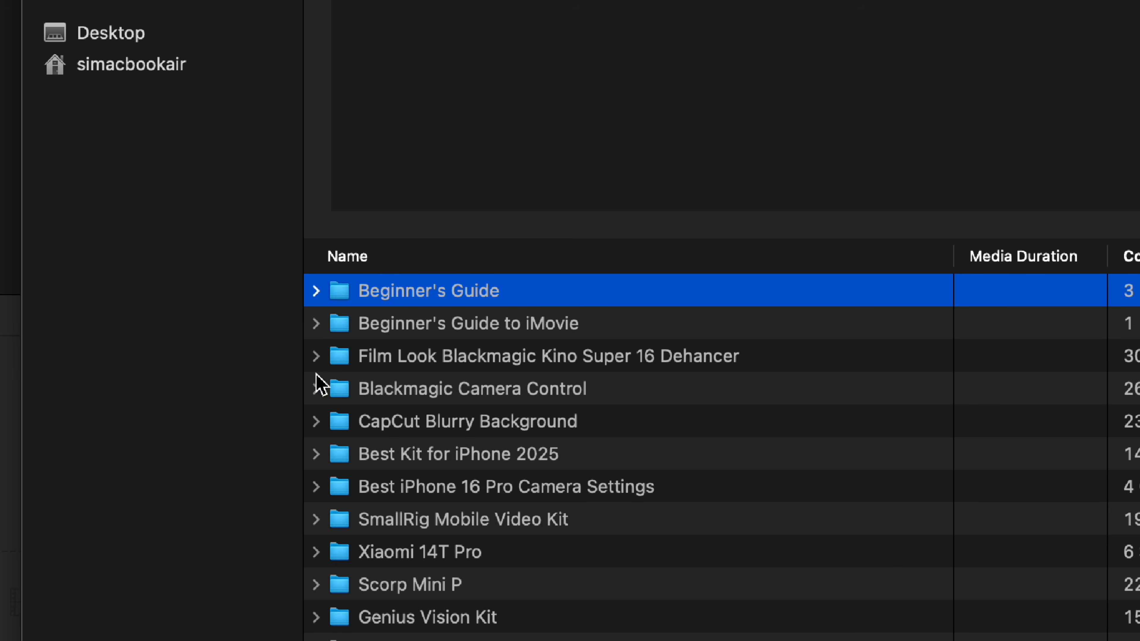
pyautogui.click(316, 390)
pyautogui.click(317, 390)
pyautogui.scroll(-5, 326, 400)
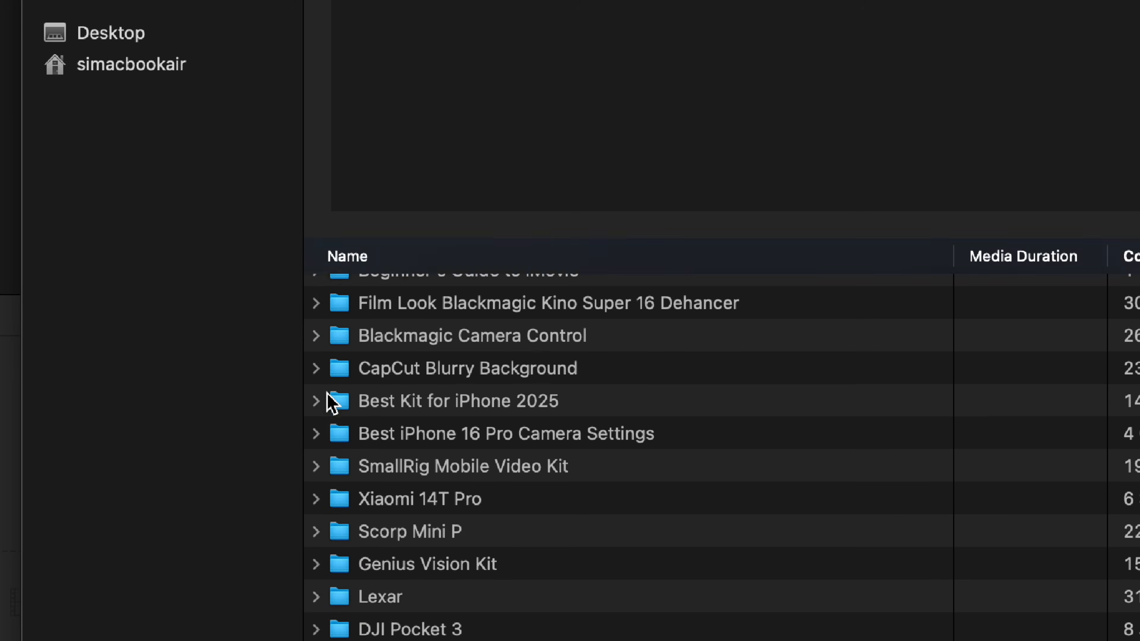
pyautogui.click(317, 320)
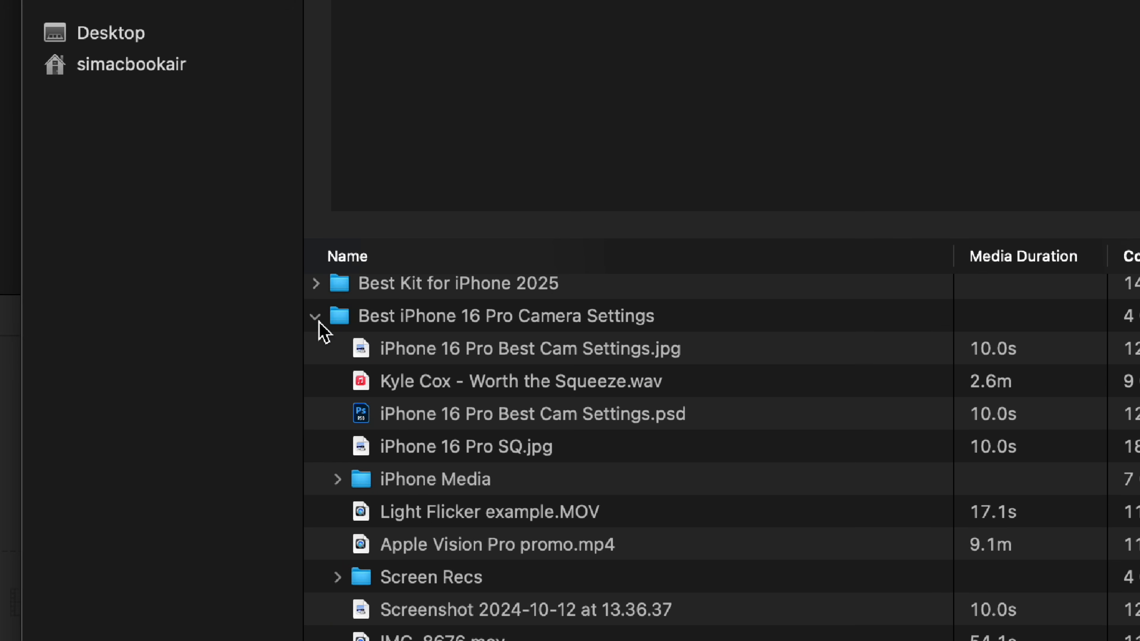
pyautogui.scroll(-12, 319, 328)
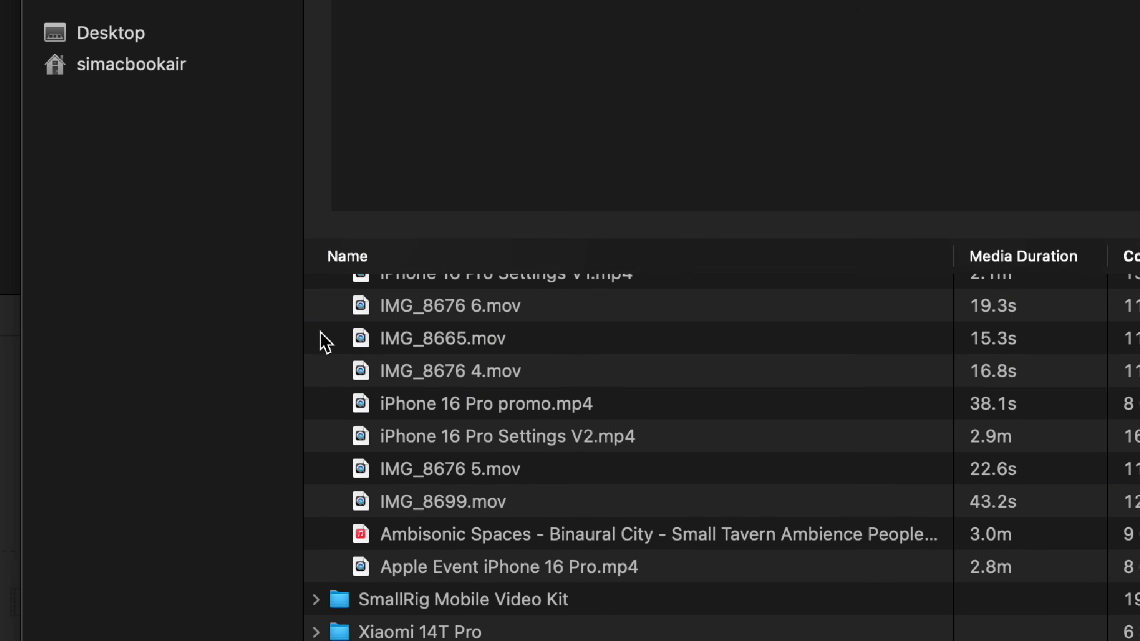
pyautogui.scroll(20, 324, 343)
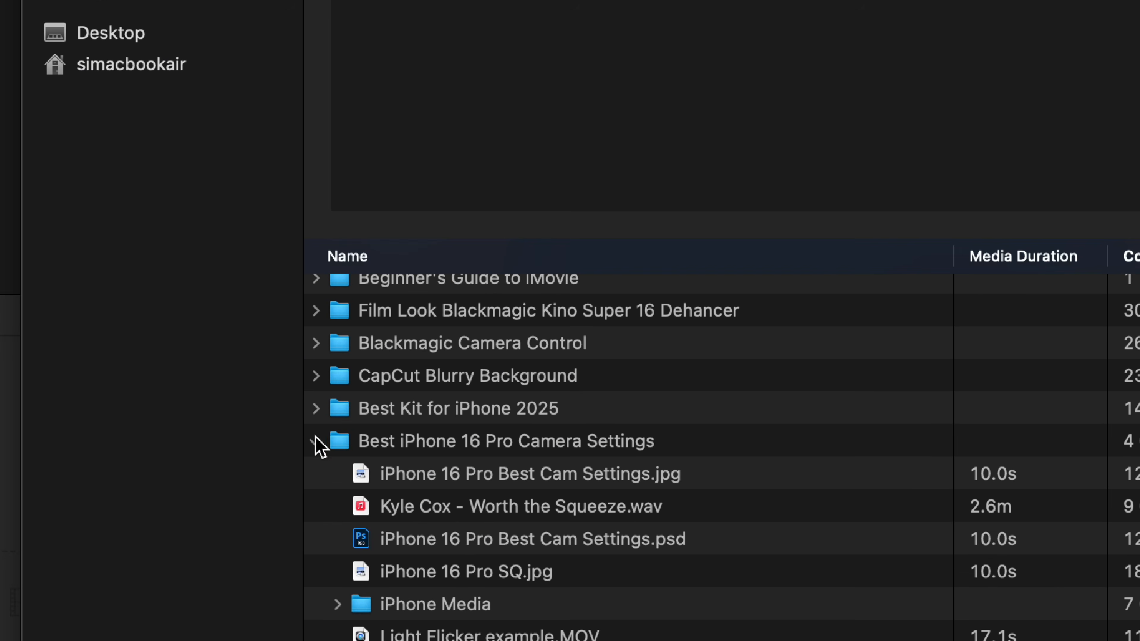
pyautogui.click(318, 440)
# Review the files in the Beginner's Guide folder and its Wood Green Night Kino subfolder, keeping the main folder selected for import.
pyautogui.click(345, 300)
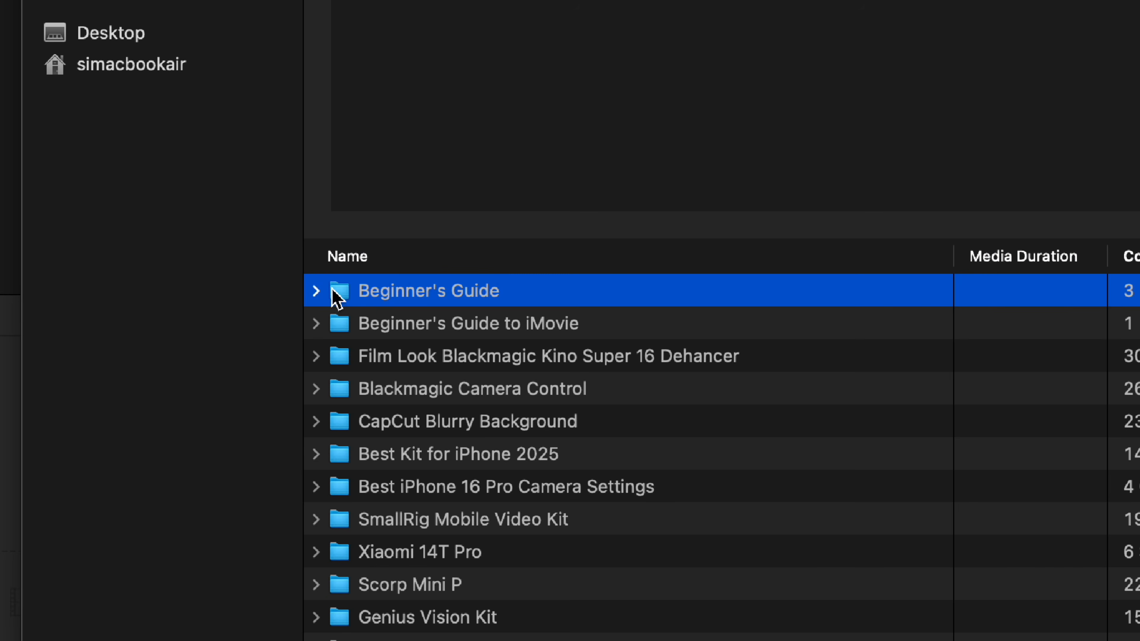
pyautogui.click(317, 292)
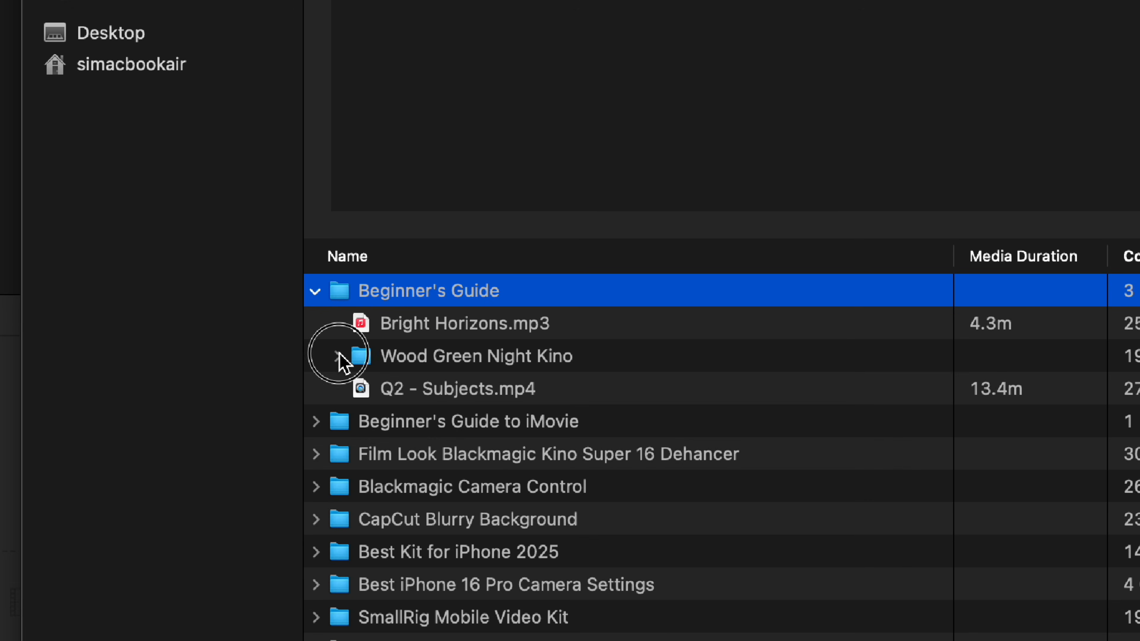
pyautogui.scroll(-5, 337, 375)
pyautogui.scroll(5, 341, 375)
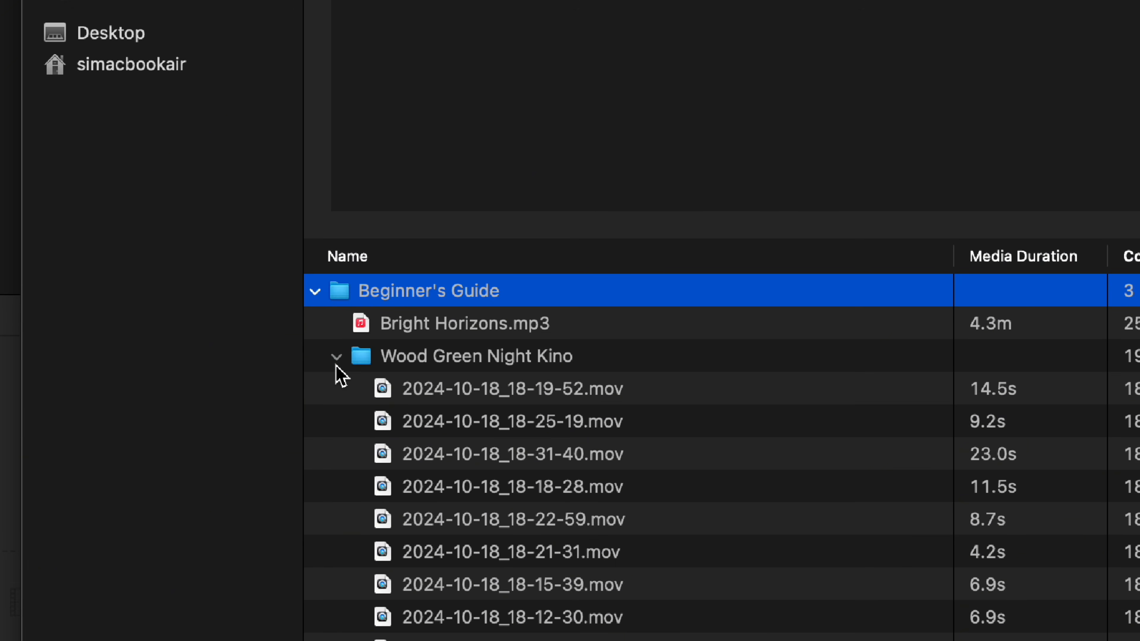
pyautogui.click(337, 357)
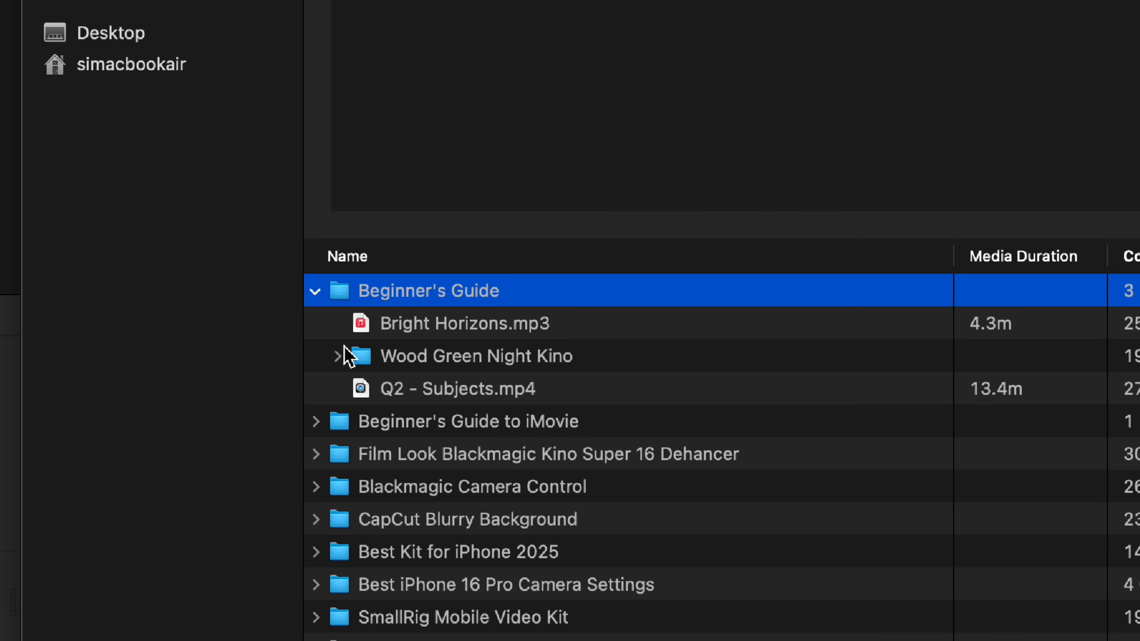
pyautogui.click(315, 292)
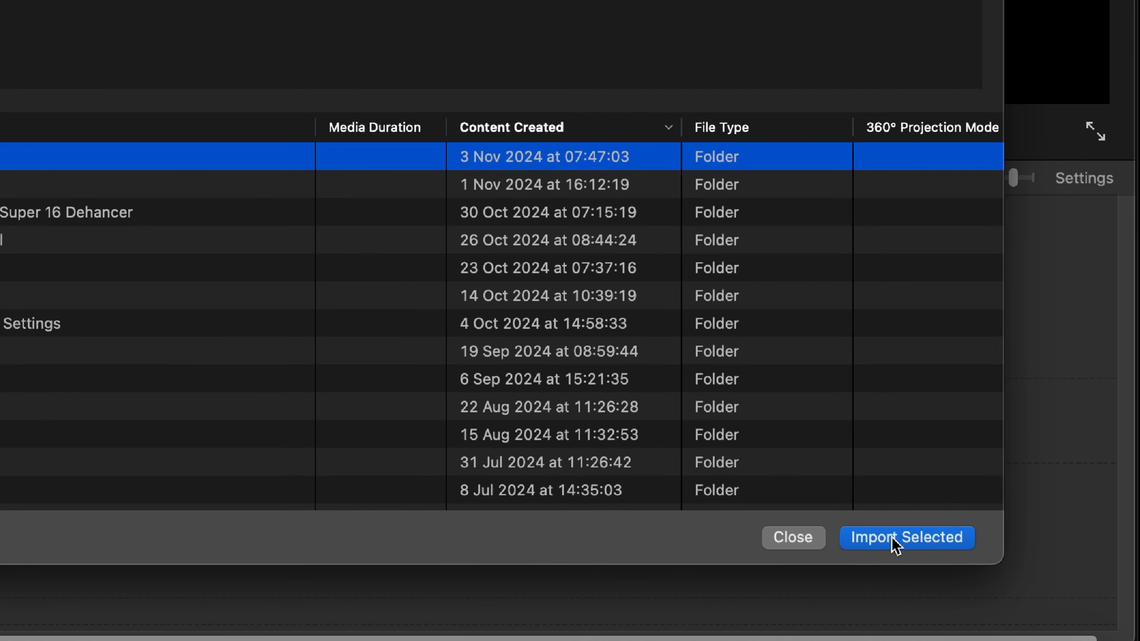
# Import the selected Beginner's Guide folder into the project and look through the imported clips.
pyautogui.click(960, 597)
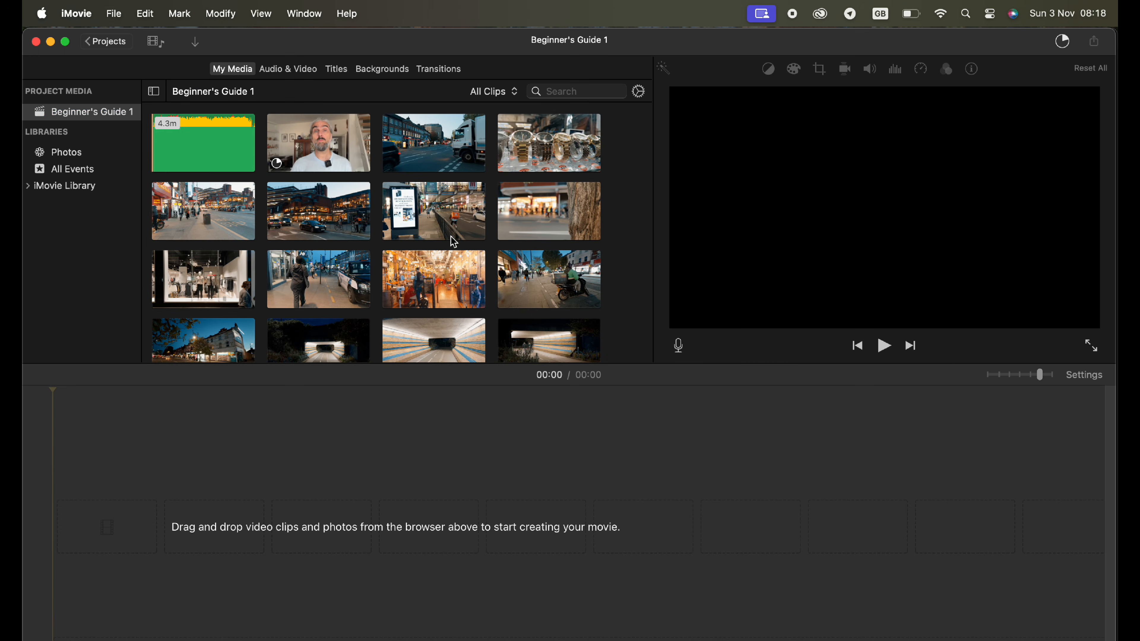
pyautogui.scroll(-2, 457, 257)
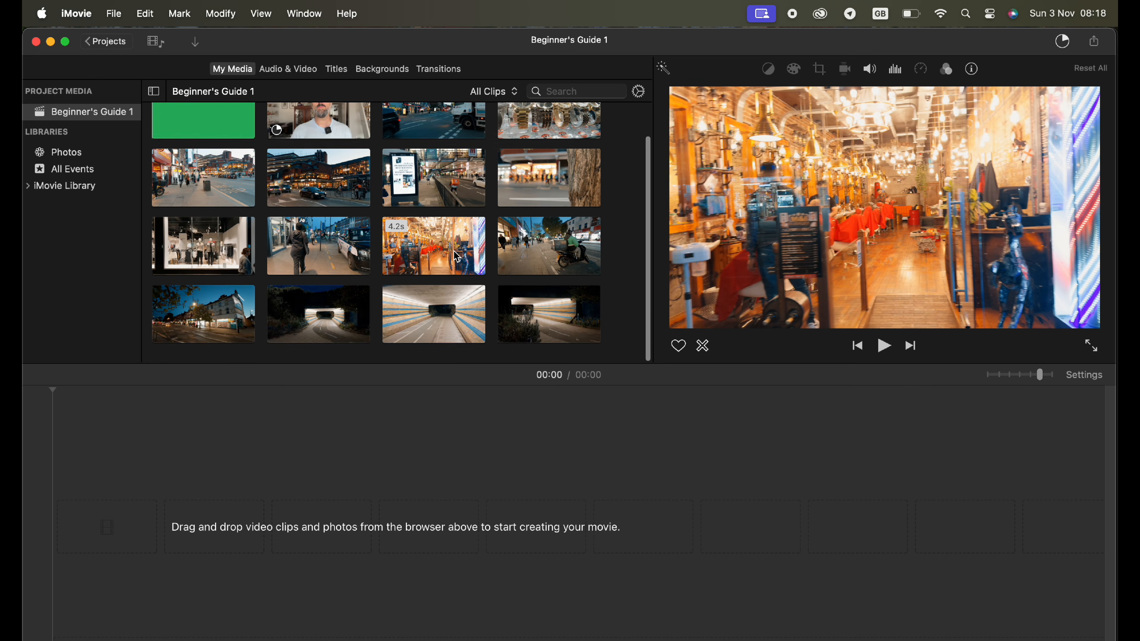
pyautogui.scroll(3, 457, 257)
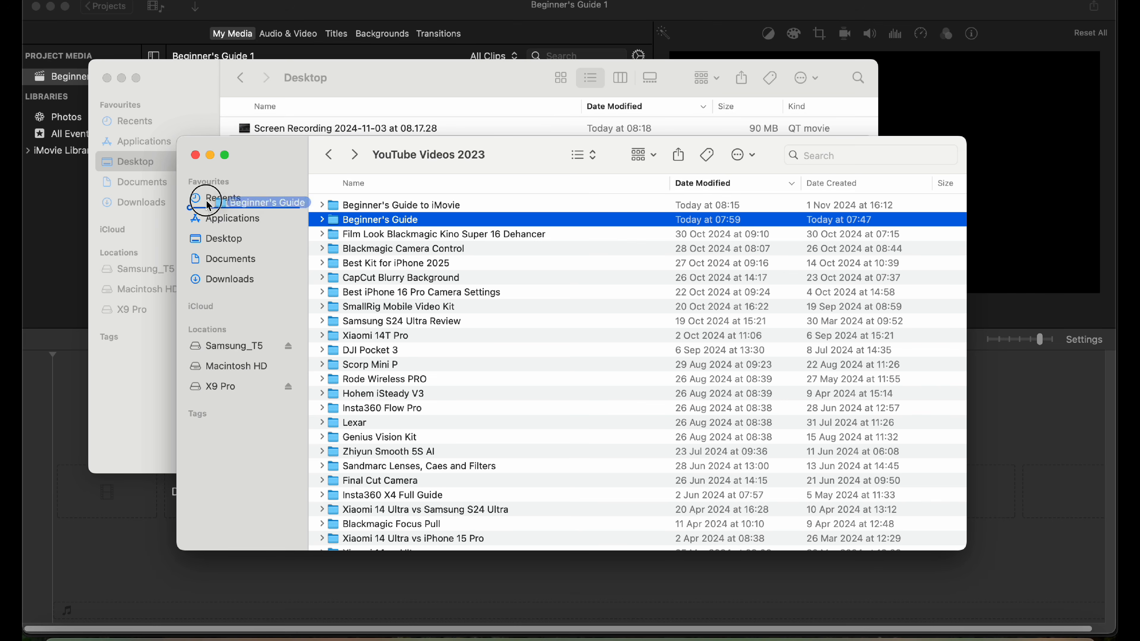
# From Finder, bring the Beginner's Guide folder and the iPhone Media images from IMG_8541.JPG through IMG_8479.JPG into the iMovie project media.
pyautogui.moveTo(61, 215); pyautogui.dragTo(412, 195)
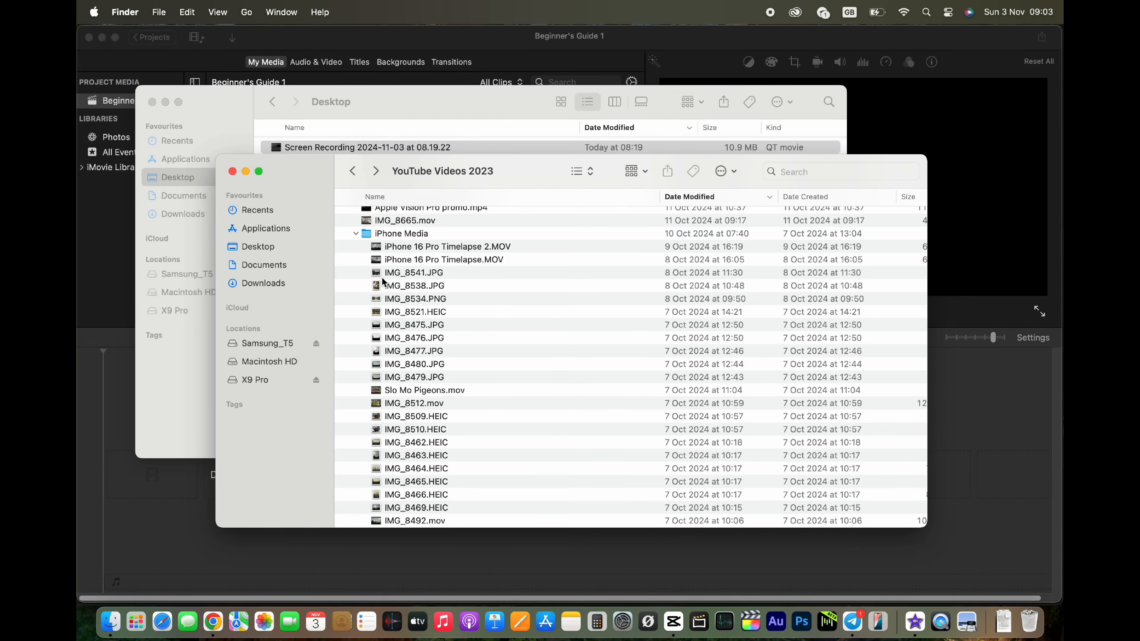
pyautogui.click(392, 273)
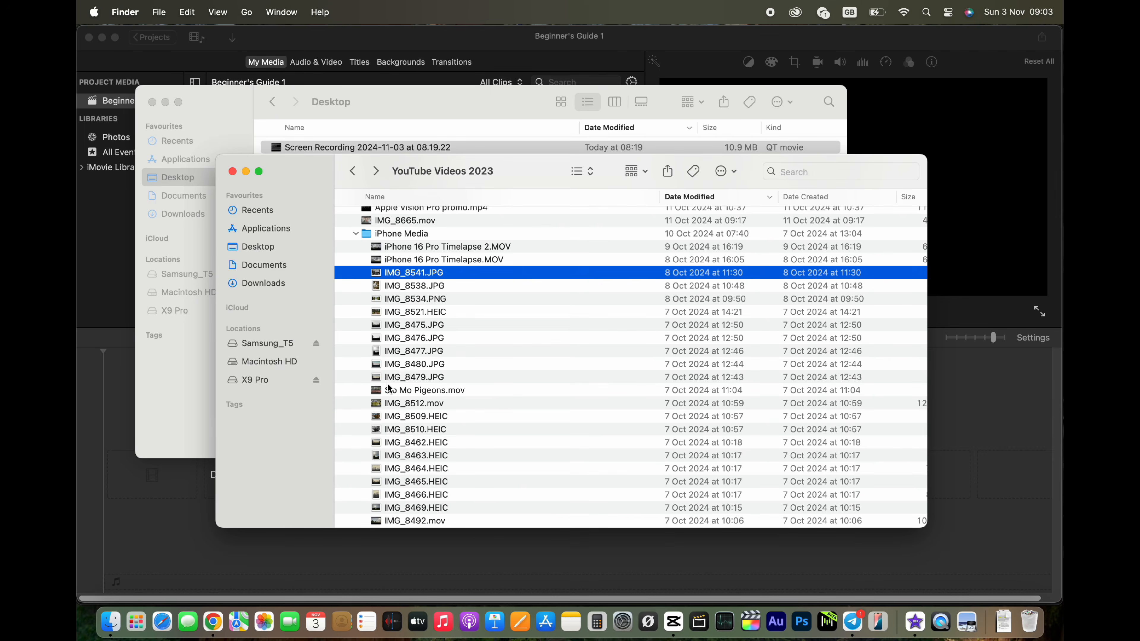
pyautogui.keyDown('shift'); pyautogui.click(392, 376); pyautogui.keyUp('shift')
pyautogui.moveTo(379, 277); pyautogui.dragTo(443, 224)
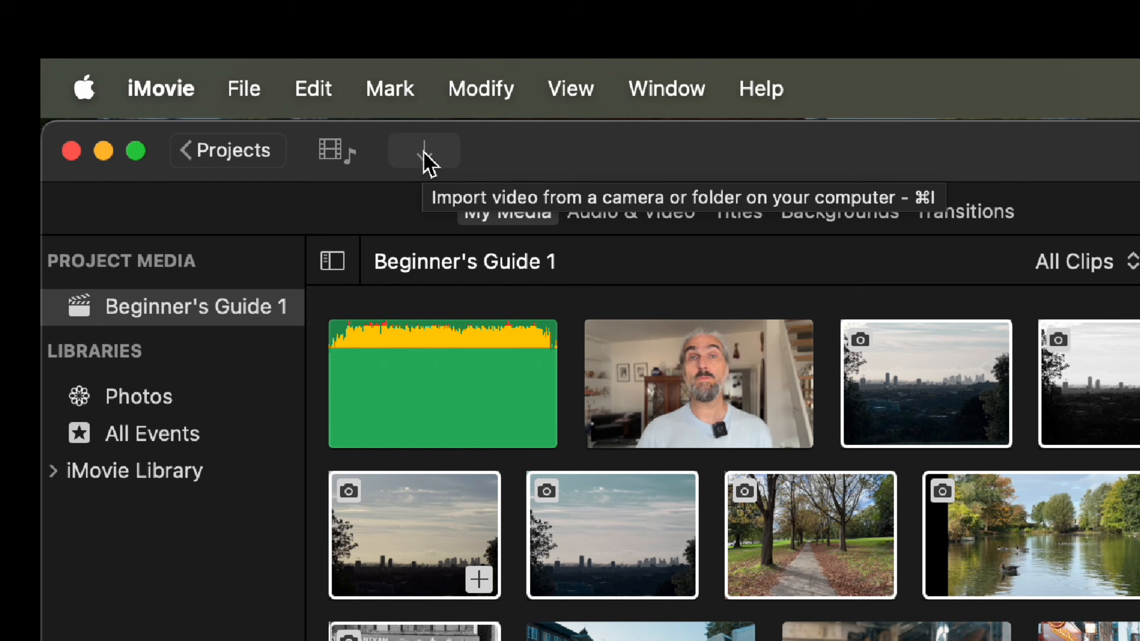
# Record a short clip with the FaceTime HD Camera into Project Media and preview it in the media browser.
pyautogui.click(424, 155)
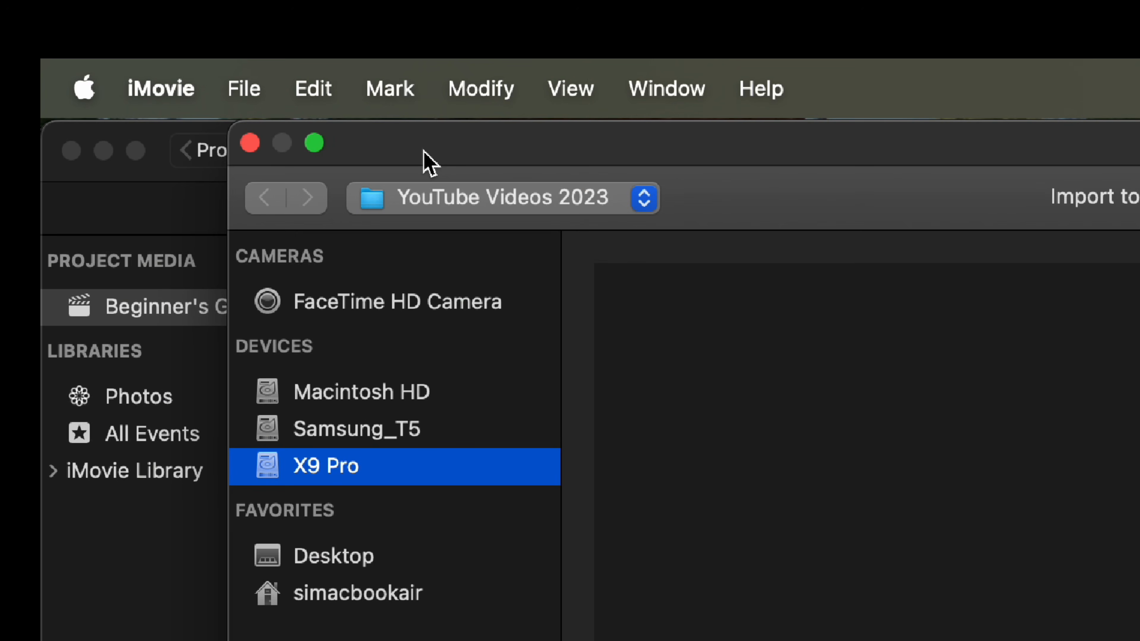
pyautogui.click(387, 303)
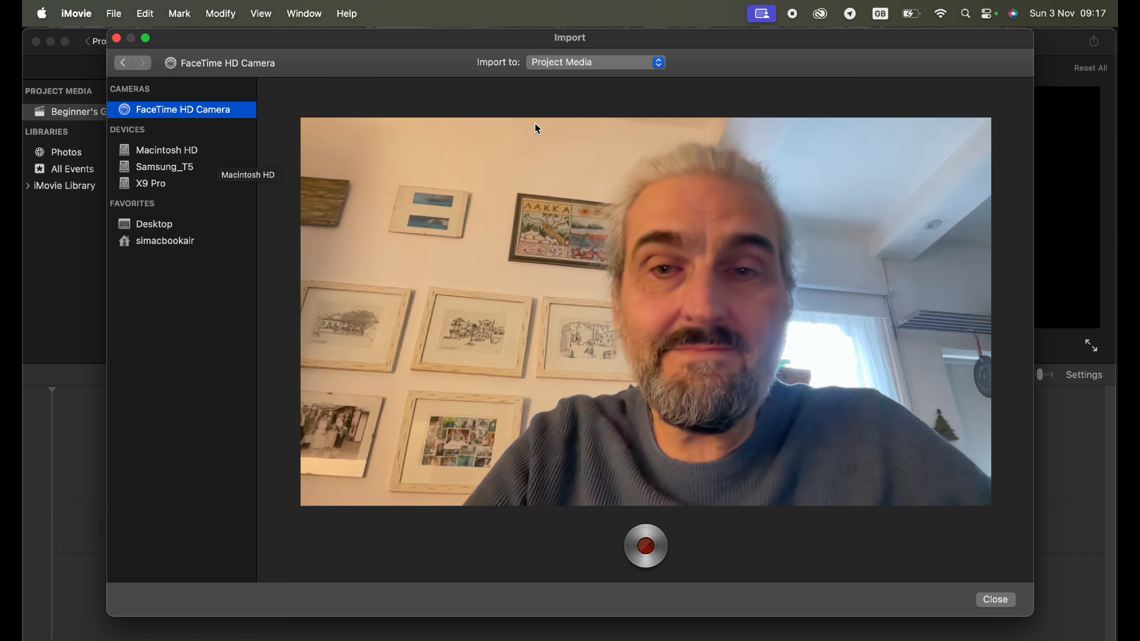
pyautogui.click(648, 546)
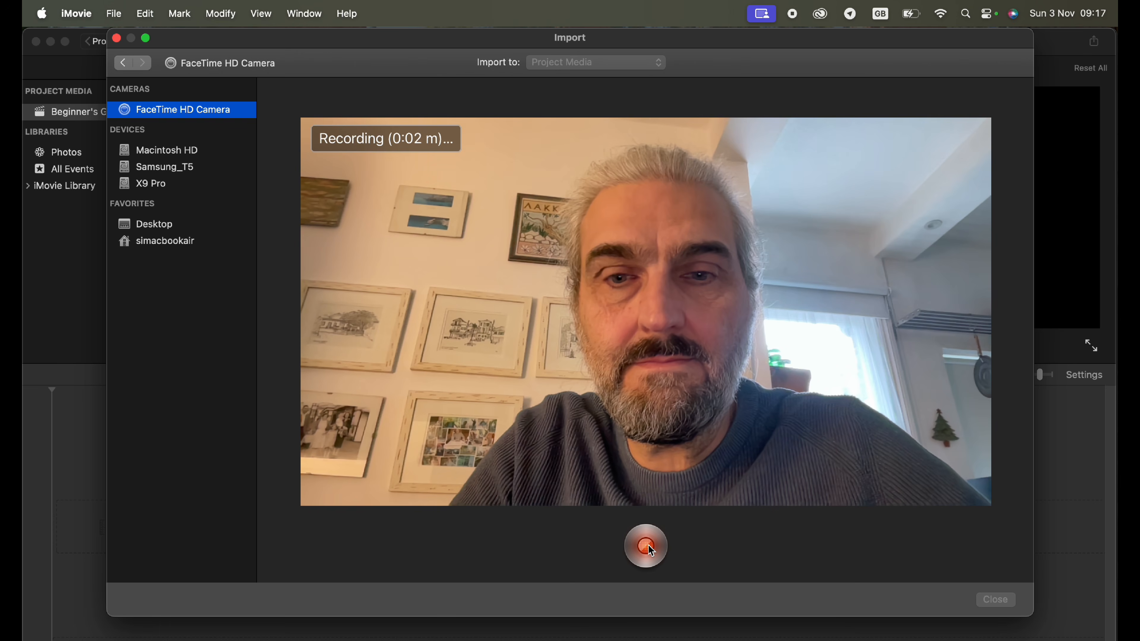
pyautogui.click(648, 545)
pyautogui.click(997, 600)
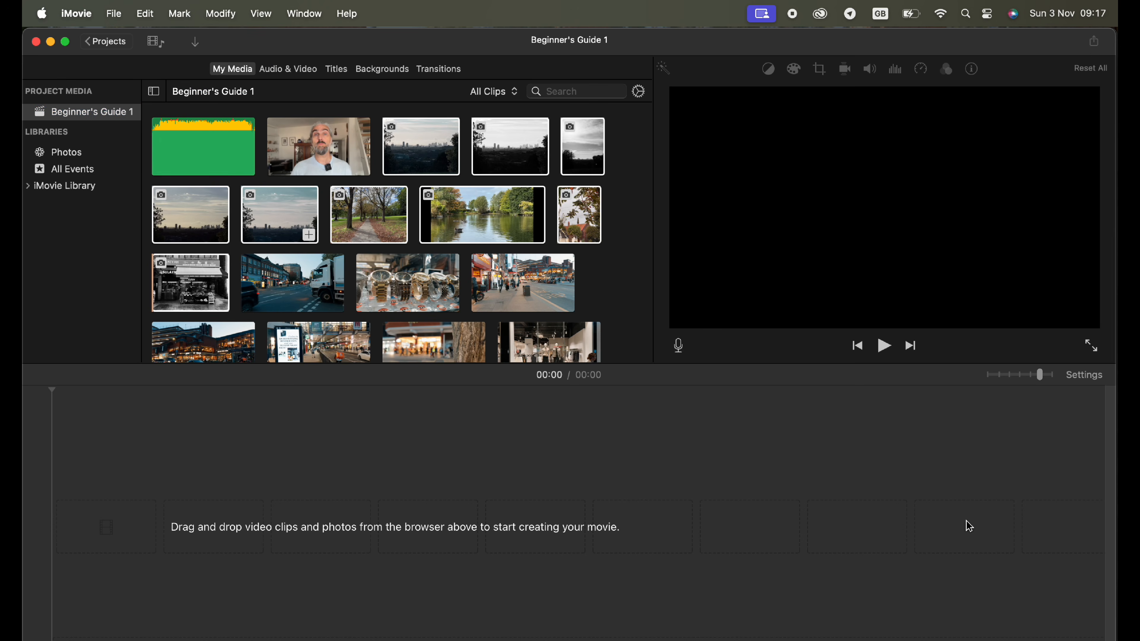
pyautogui.scroll(-5, 404, 225)
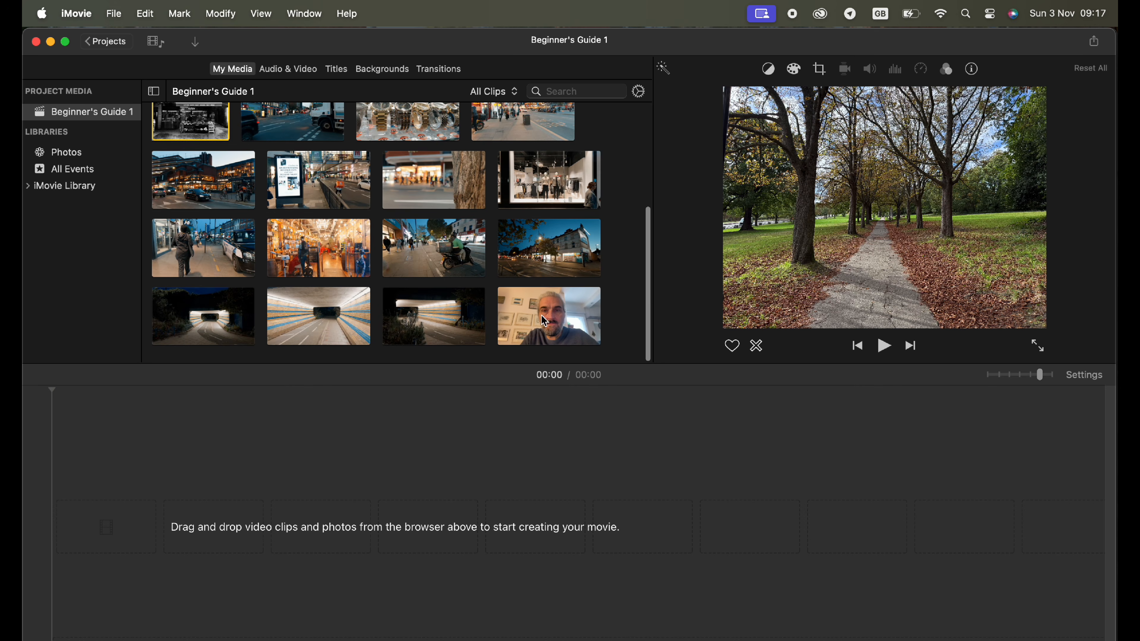
pyautogui.click(558, 325)
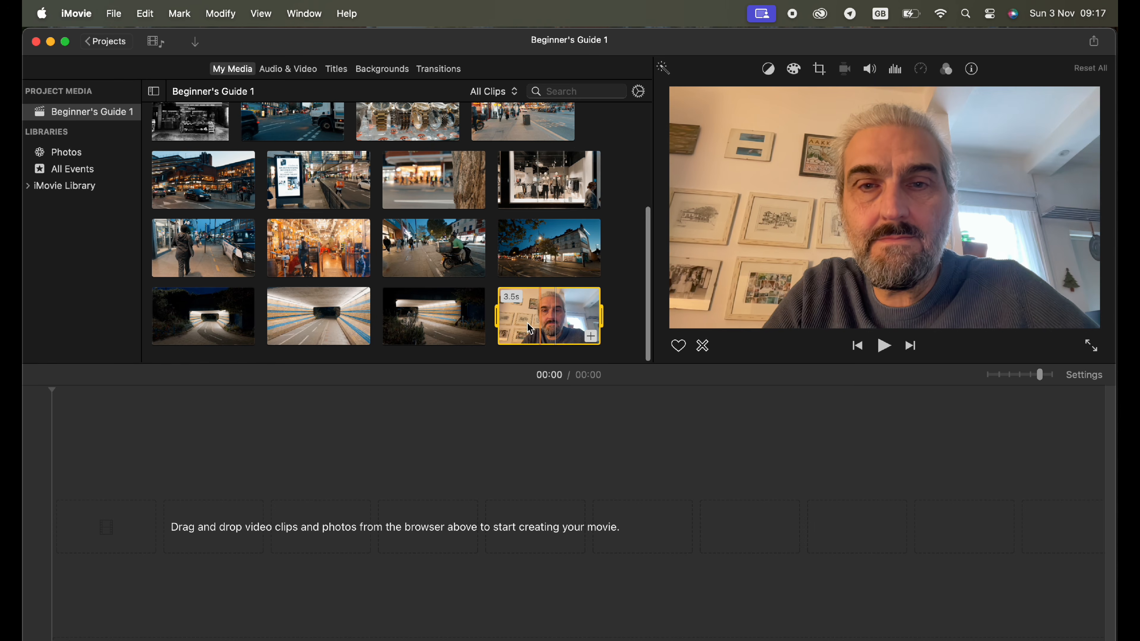
pyautogui.click(526, 468)
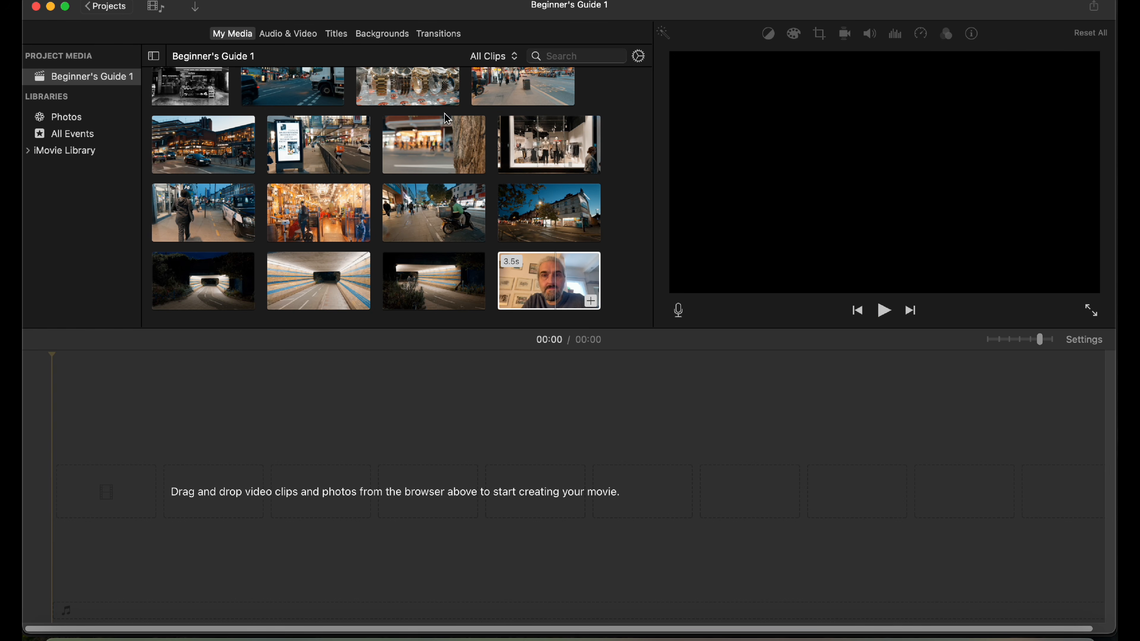
# Try placing the 8.8-second watches clip at the start of the empty timeline, and undo the placement.
pyautogui.scroll(5, 261, 116)
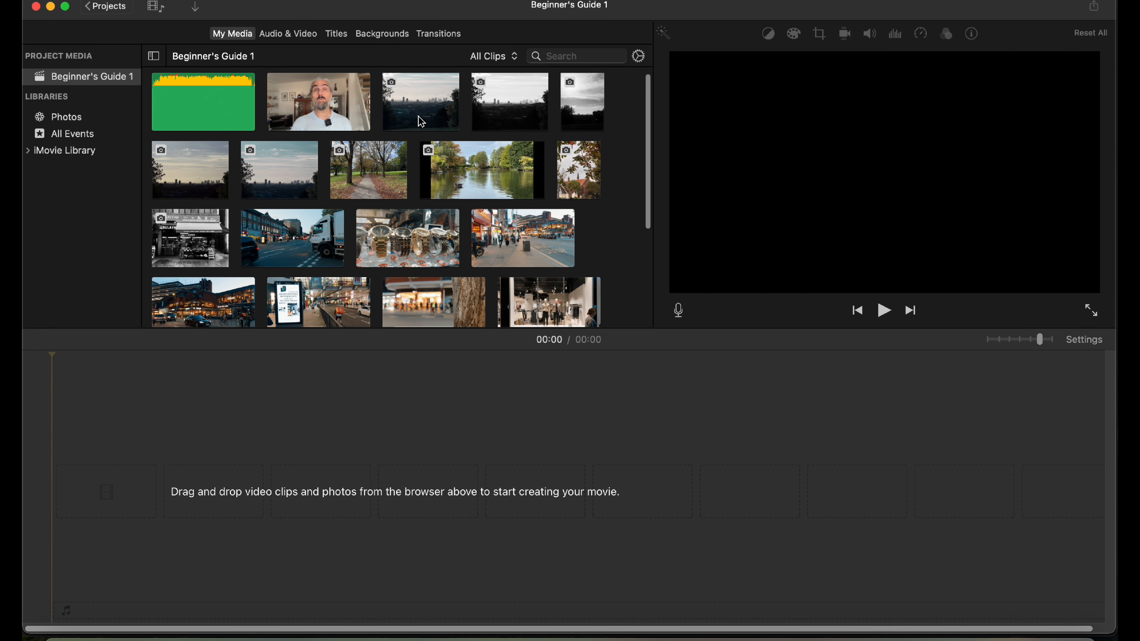
pyautogui.scroll(-1, 421, 261)
pyautogui.click(426, 215)
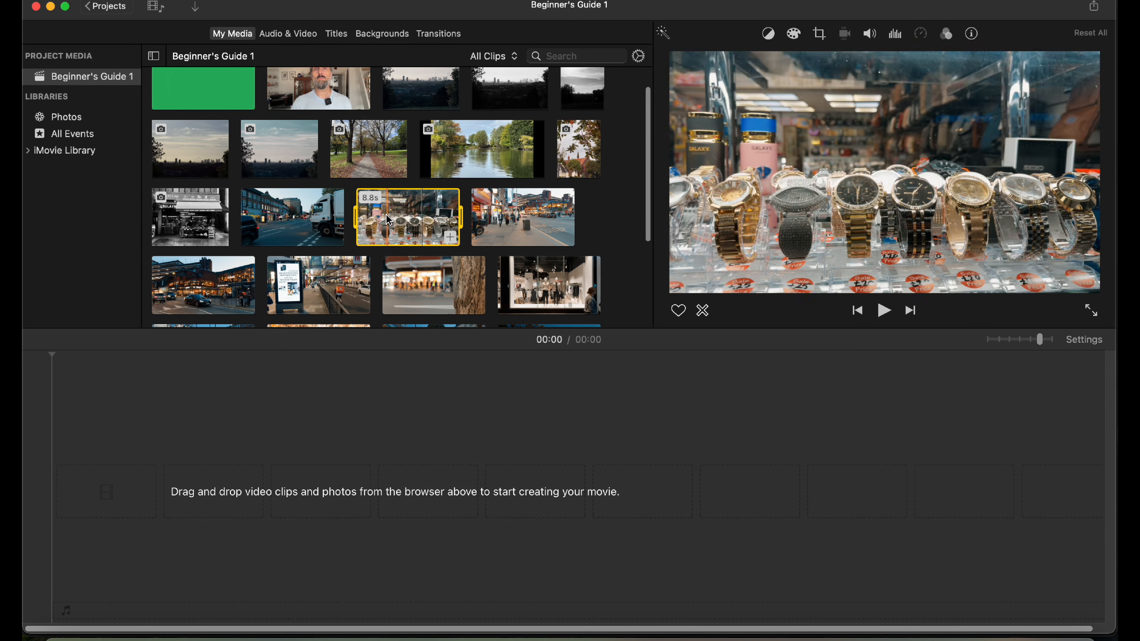
pyautogui.moveTo(407, 217); pyautogui.dragTo(72, 502)
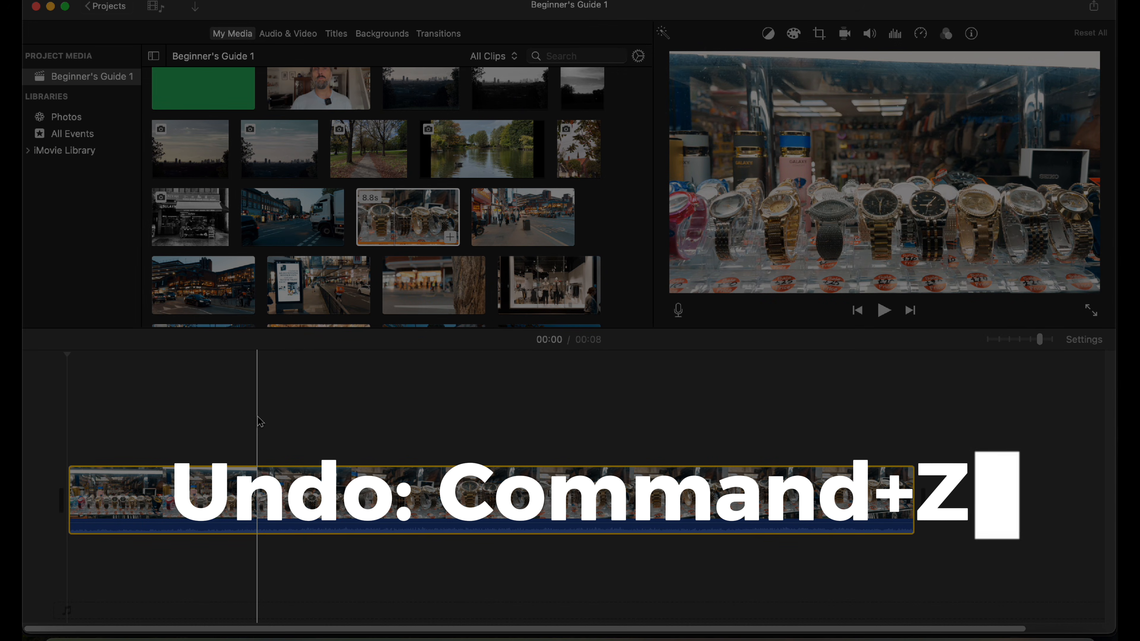
pyautogui.press('super+z')
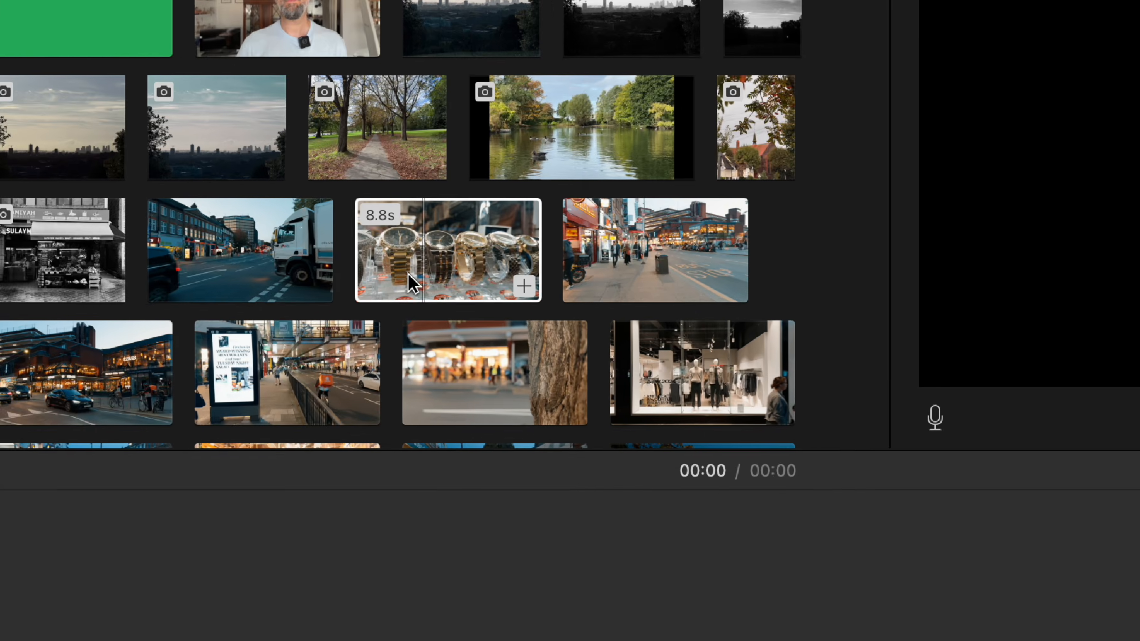
# Append the whole watches clip to the movie directly from the media browser, and undo the addition.
pyautogui.click(523, 285)
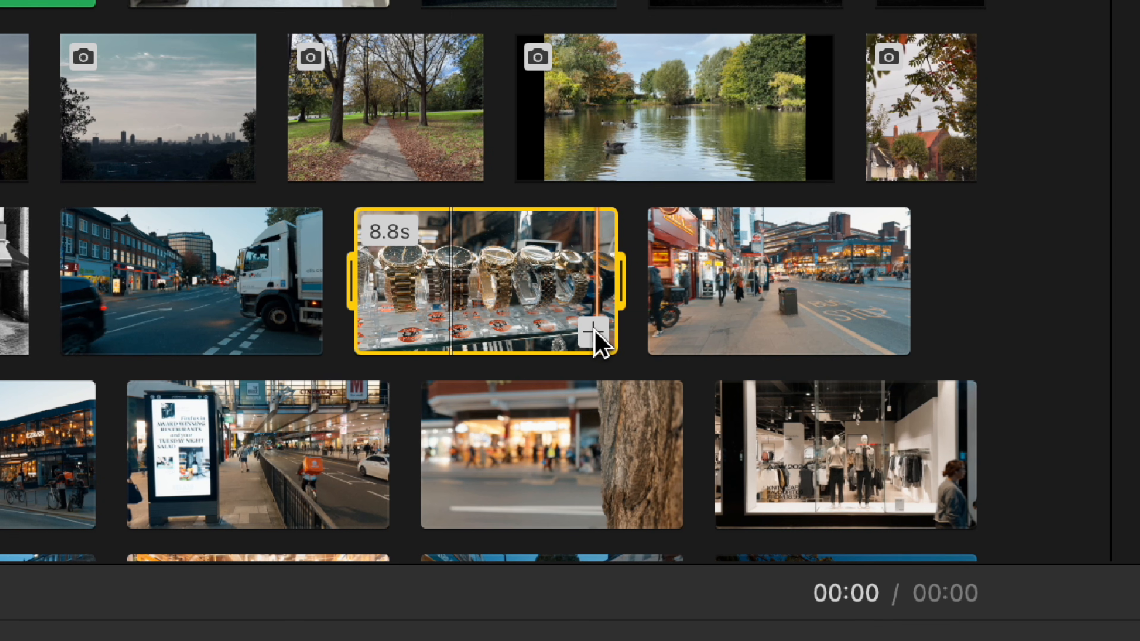
pyautogui.click(593, 331)
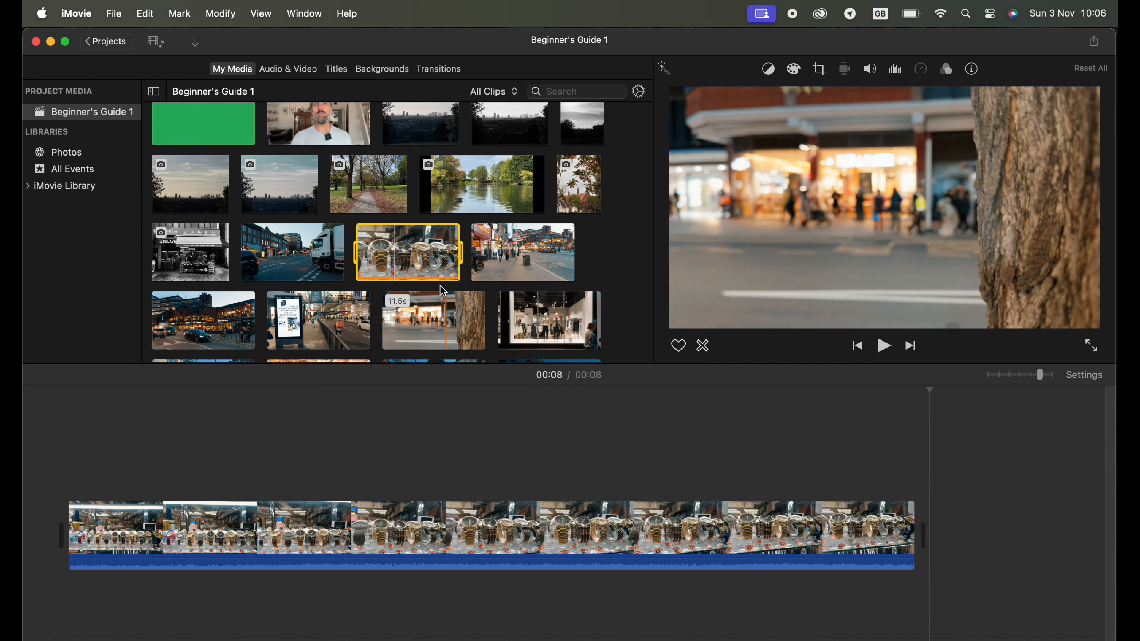
pyautogui.press('super+z')
# Select the consecutive video clips from the 6.9-second truck clip through the 8.4-second underpass clip.
pyautogui.scroll(2, 494, 270)
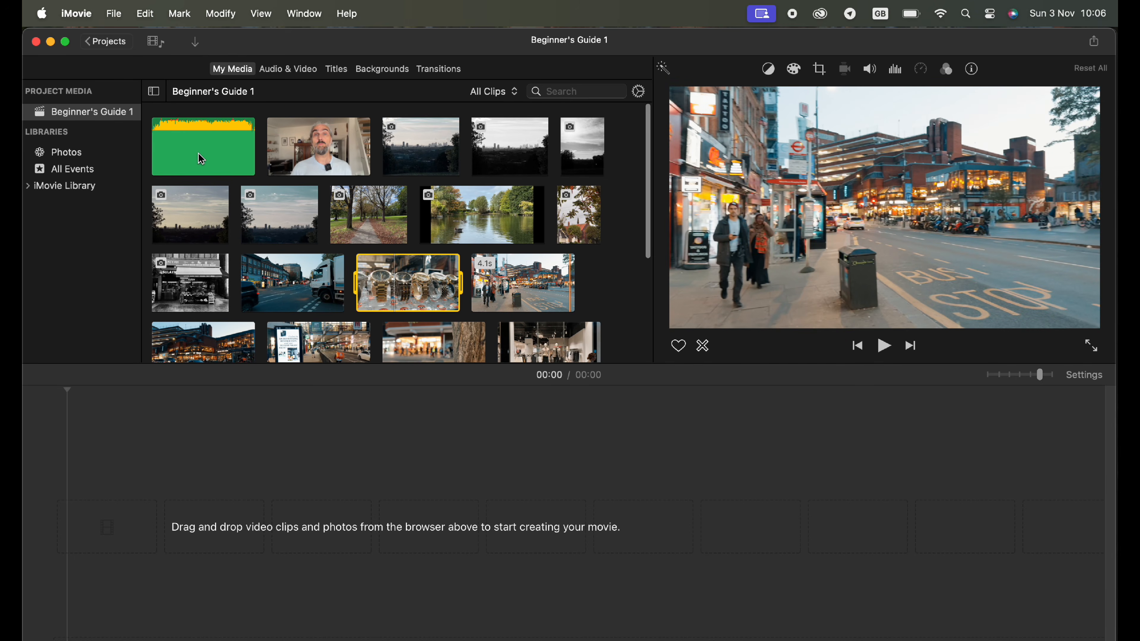
pyautogui.scroll(-10, 383, 223)
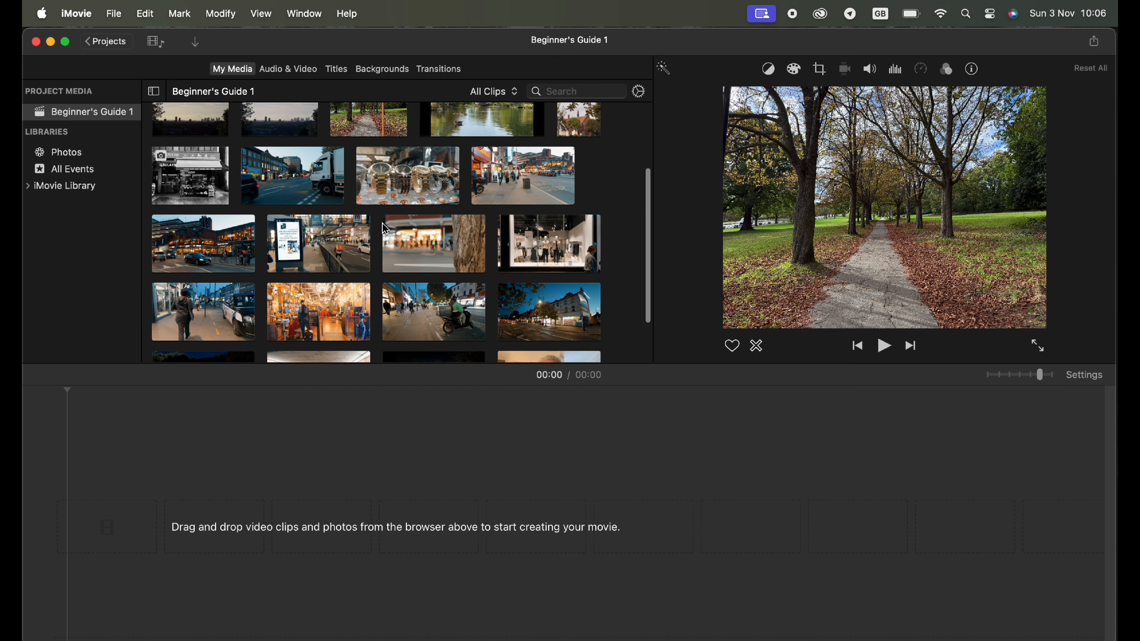
pyautogui.scroll(5, 372, 205)
pyautogui.click(308, 211)
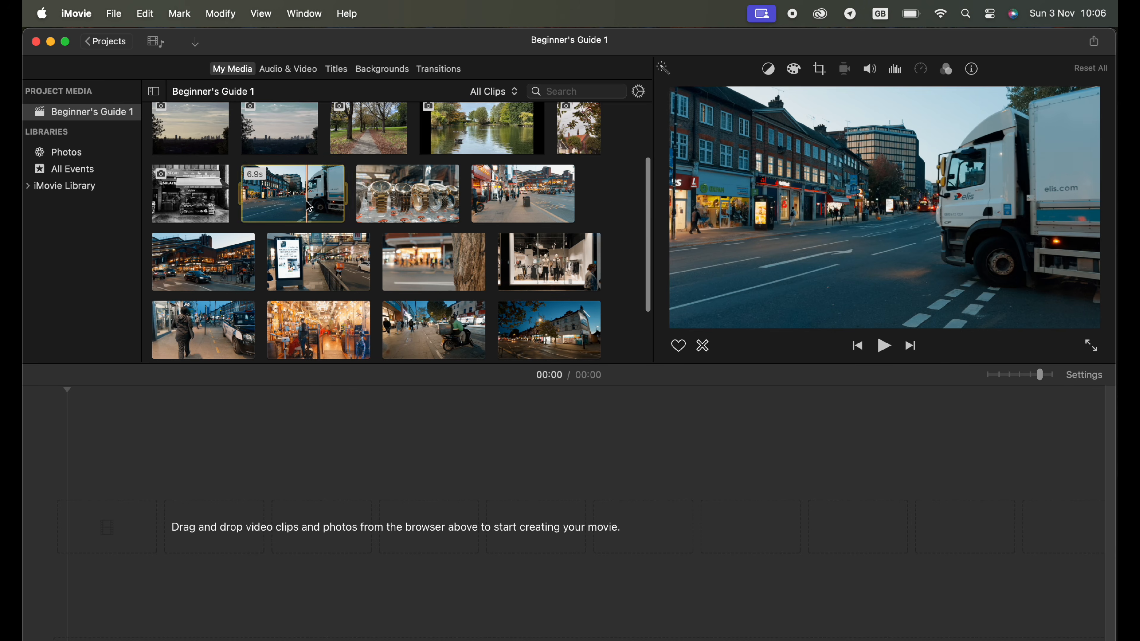
pyautogui.scroll(-4, 389, 267)
pyautogui.scroll(-1, 389, 267)
pyautogui.keyDown('shift'); pyautogui.click(444, 313); pyautogui.keyUp('shift')
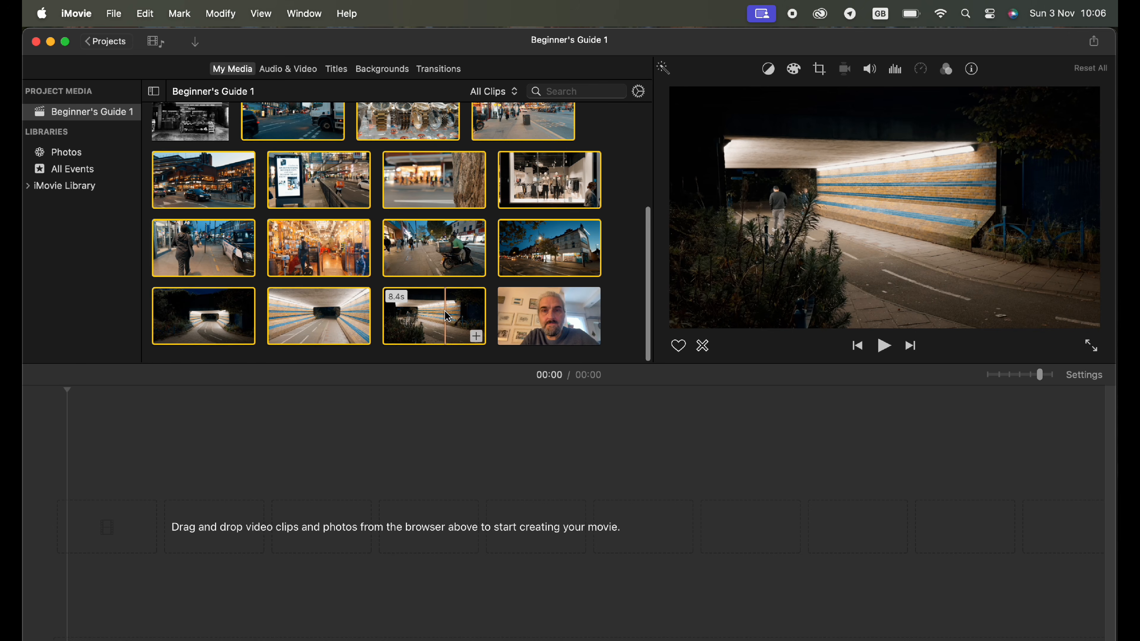
# Try adding all the street video clips plus the webcam recording to the timeline, and delete them from it.
pyautogui.click(633, 342)
pyautogui.moveTo(636, 345); pyautogui.dragTo(148, 251)
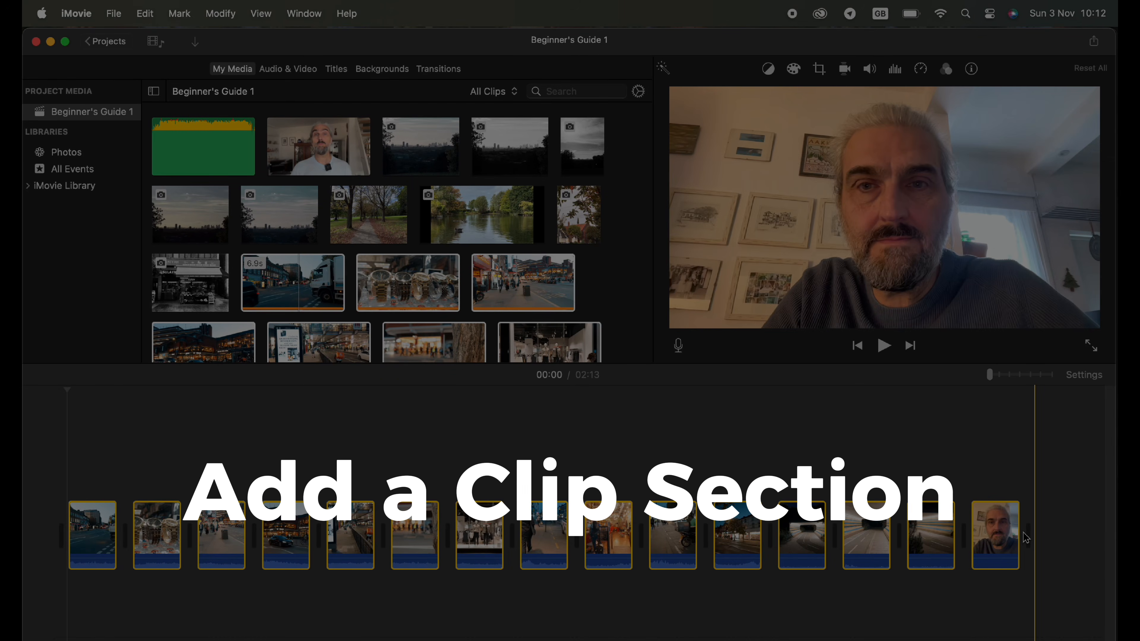
pyautogui.press('Delete')
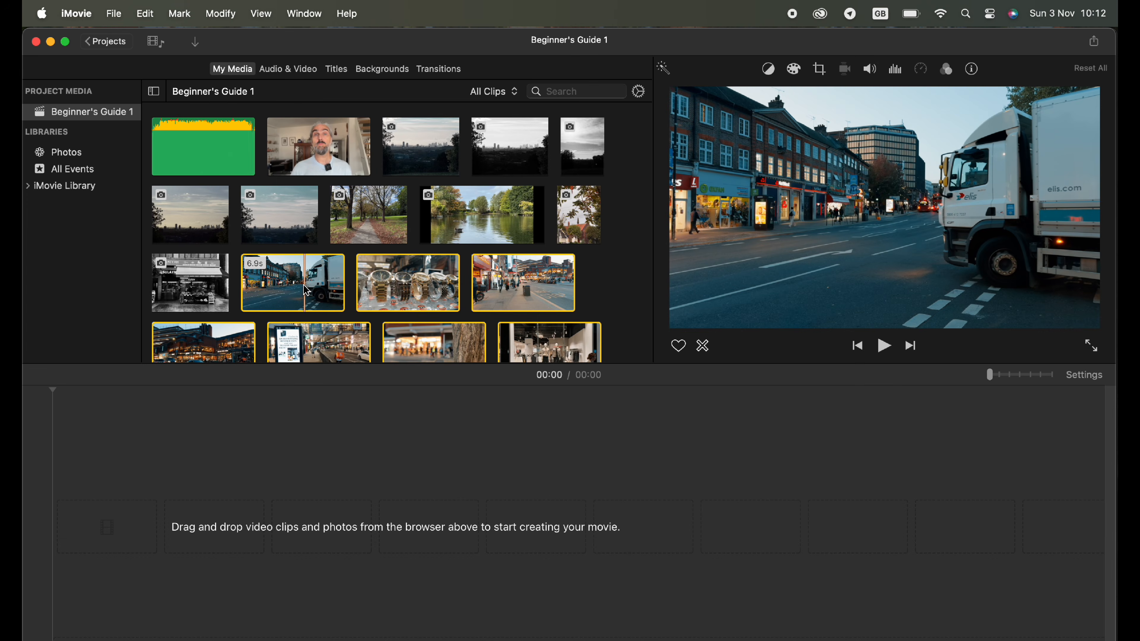
# Mark a middle section of the 6.9-second truck clip, about 1 second long, and add only that section to the timeline.
pyautogui.click(252, 283)
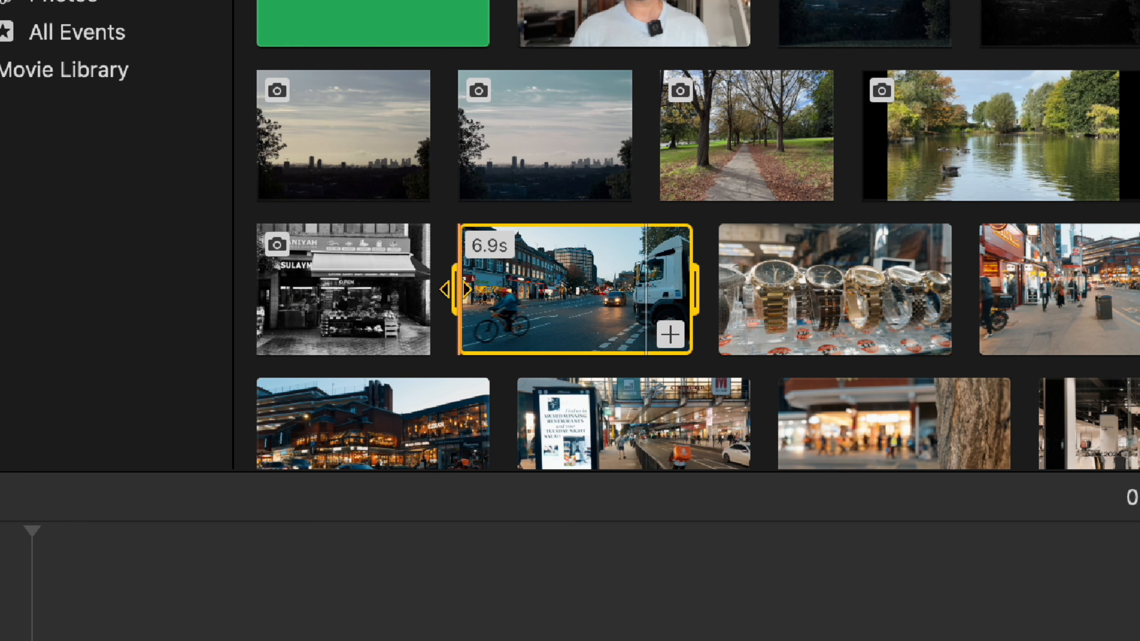
pyautogui.moveTo(299, 283); pyautogui.dragTo(343, 287)
pyautogui.moveTo(530, 294); pyautogui.dragTo(525, 293)
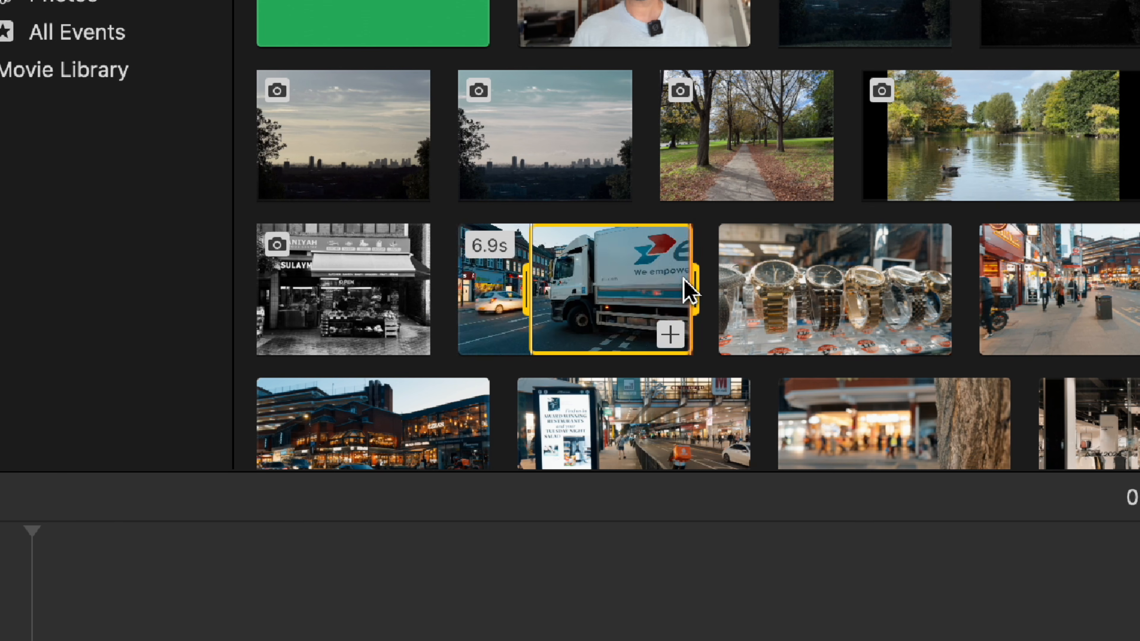
pyautogui.moveTo(669, 287); pyautogui.dragTo(581, 280)
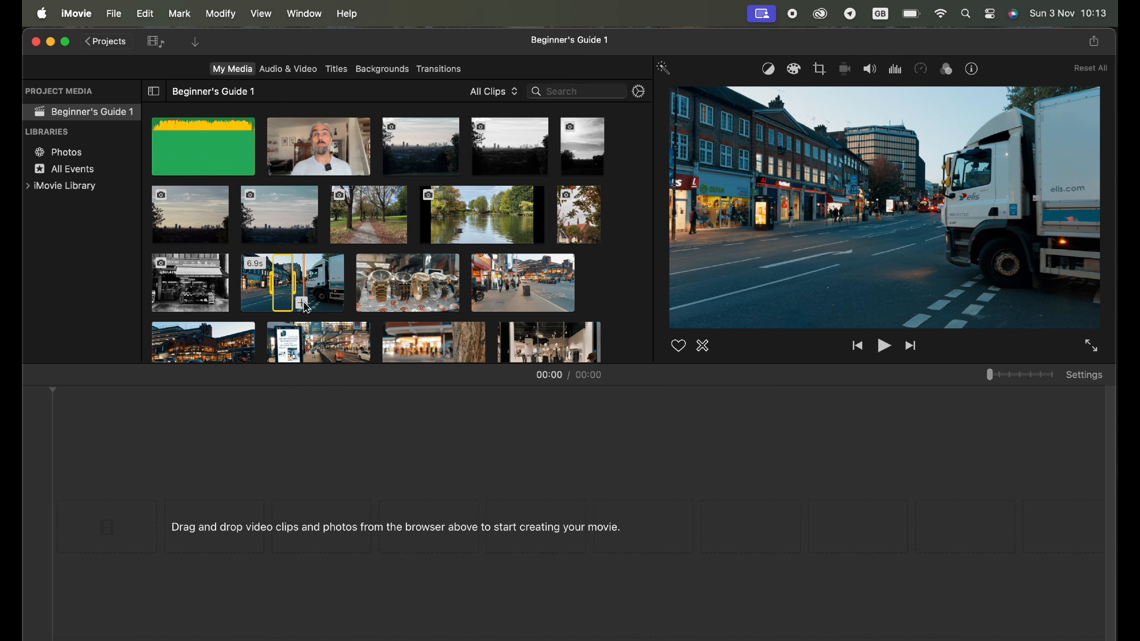
pyautogui.moveTo(366, 315); pyautogui.dragTo(160, 471)
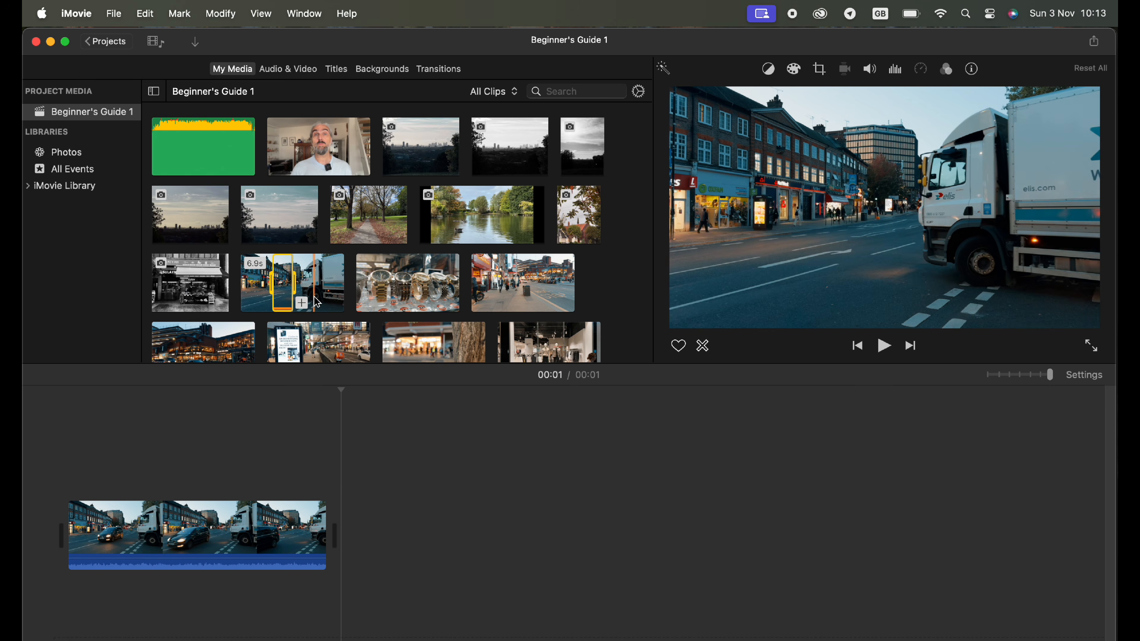
pyautogui.click(142, 513)
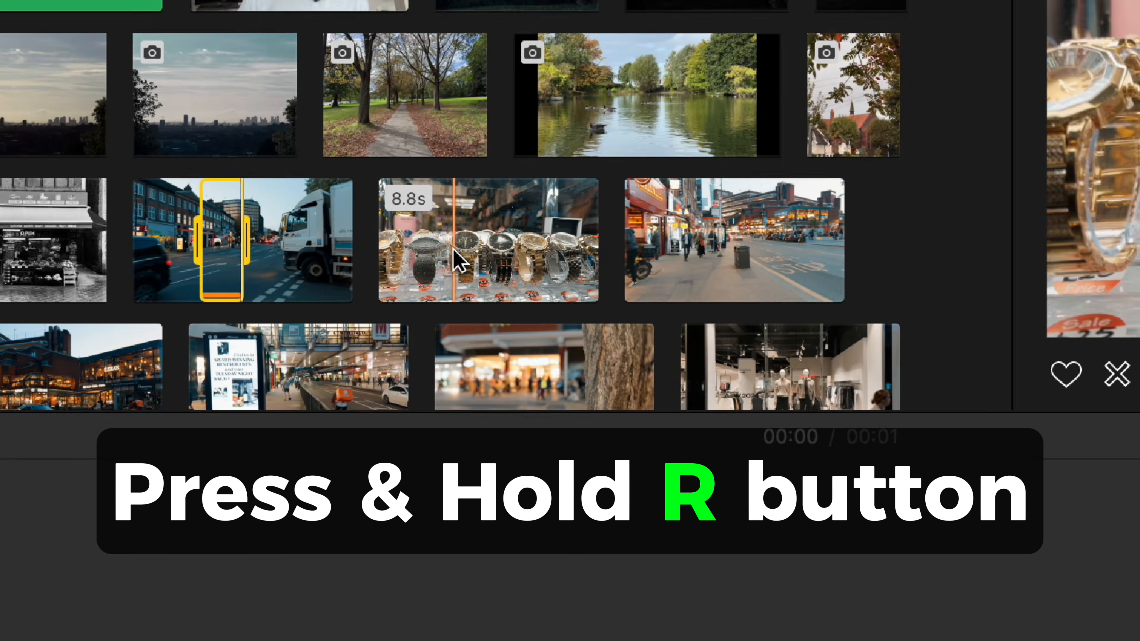
# Mark a middle range of the 8.8-second watches clip and append that range to the timeline.
pyautogui.press('r')
pyautogui.moveTo(453, 252); pyautogui.dragTo(549, 264)
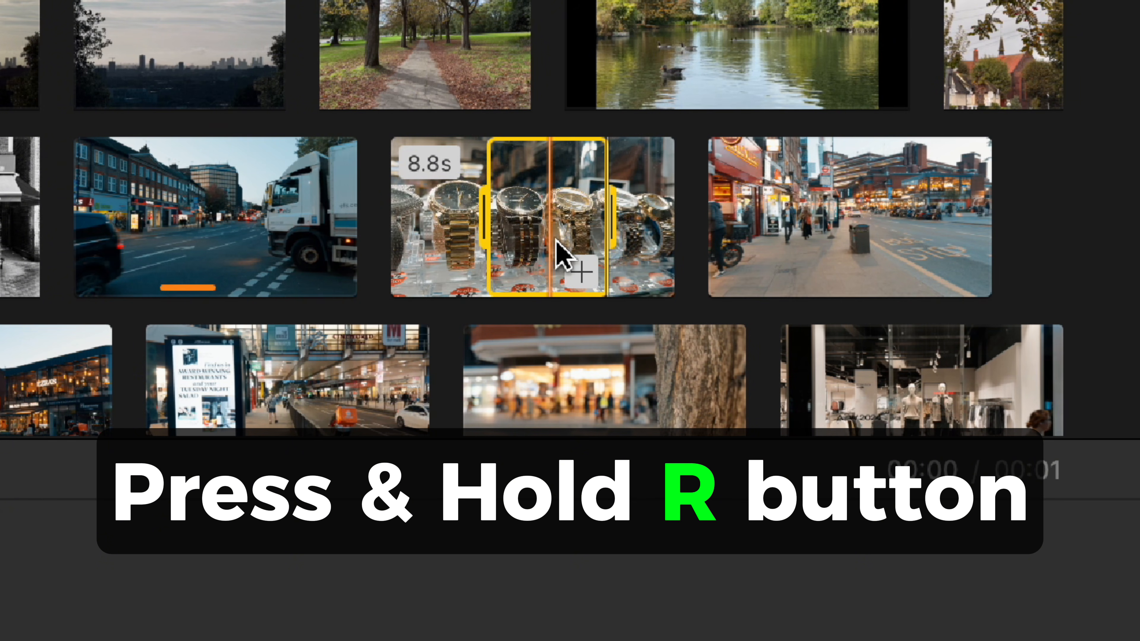
pyautogui.click(585, 265)
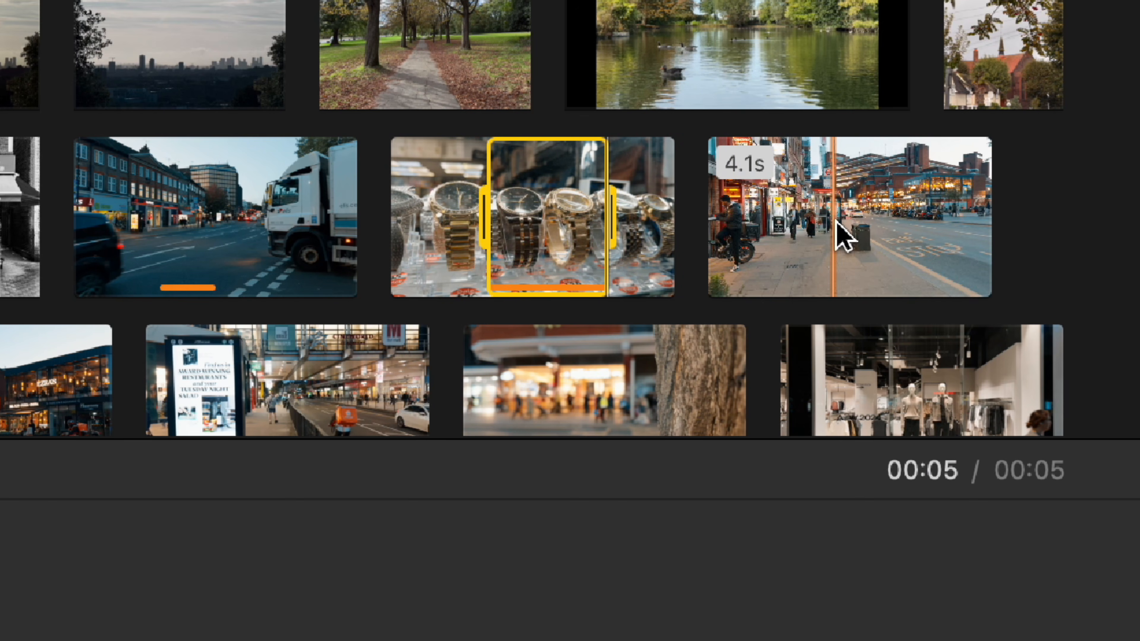
# Set in and out points around the middle of the 4.1-second bus stop street clip and append that section to the timeline.
pyautogui.click(792, 242)
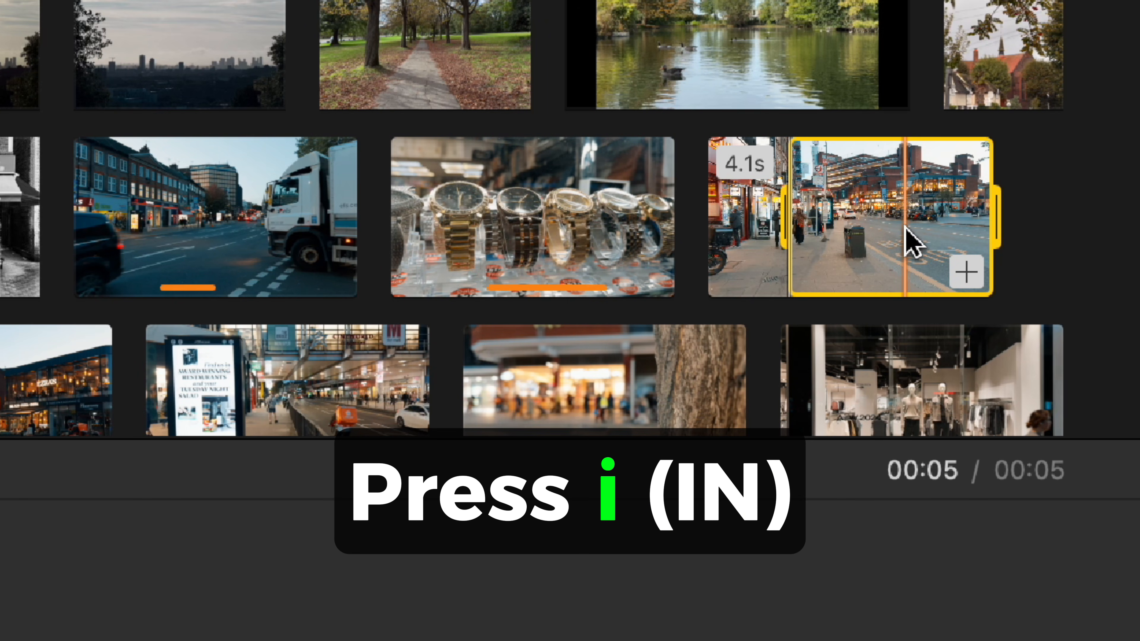
pyautogui.press('o')
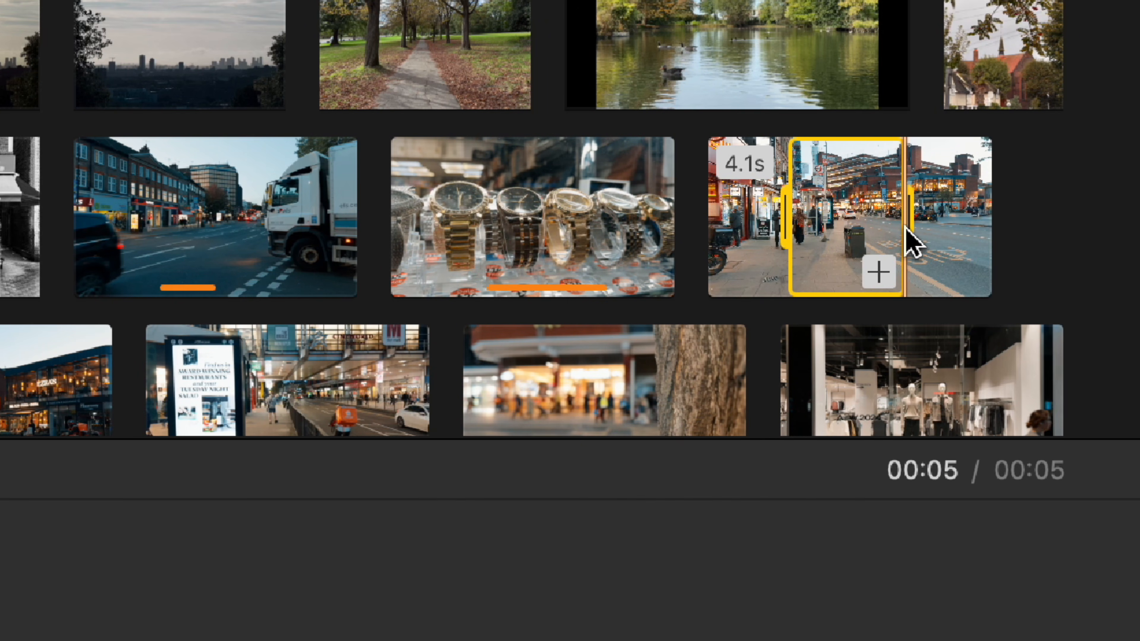
pyautogui.click(878, 271)
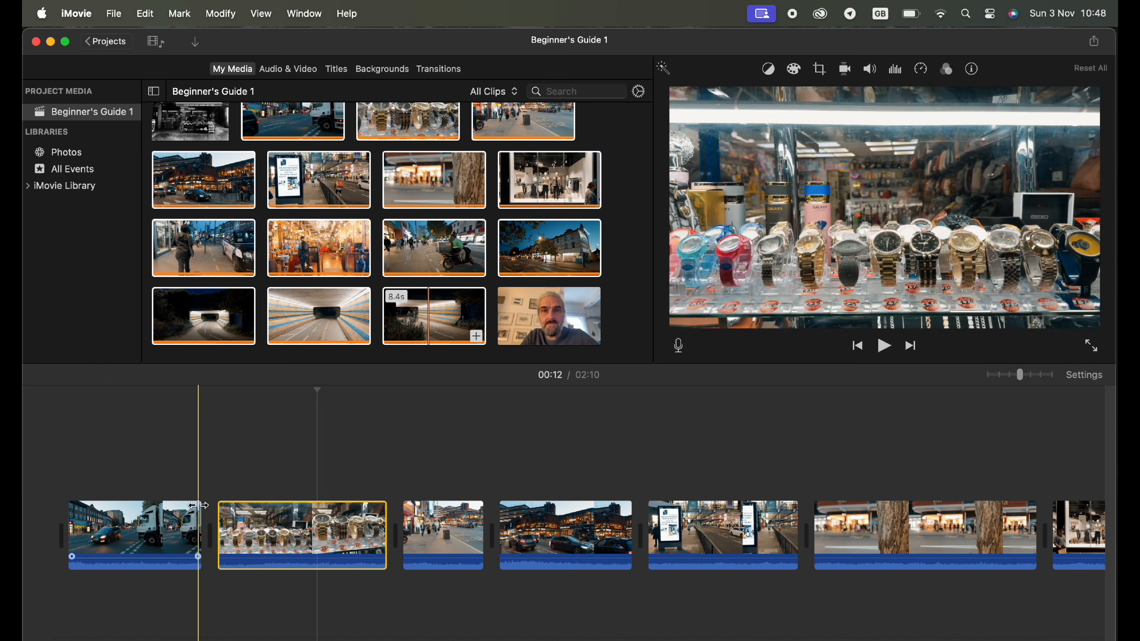
# Look through the timeline and play back short stretches around the watches and bus stop clips.
pyautogui.hscroll(10, 188, 530)
pyautogui.hscroll(-10, 193, 530)
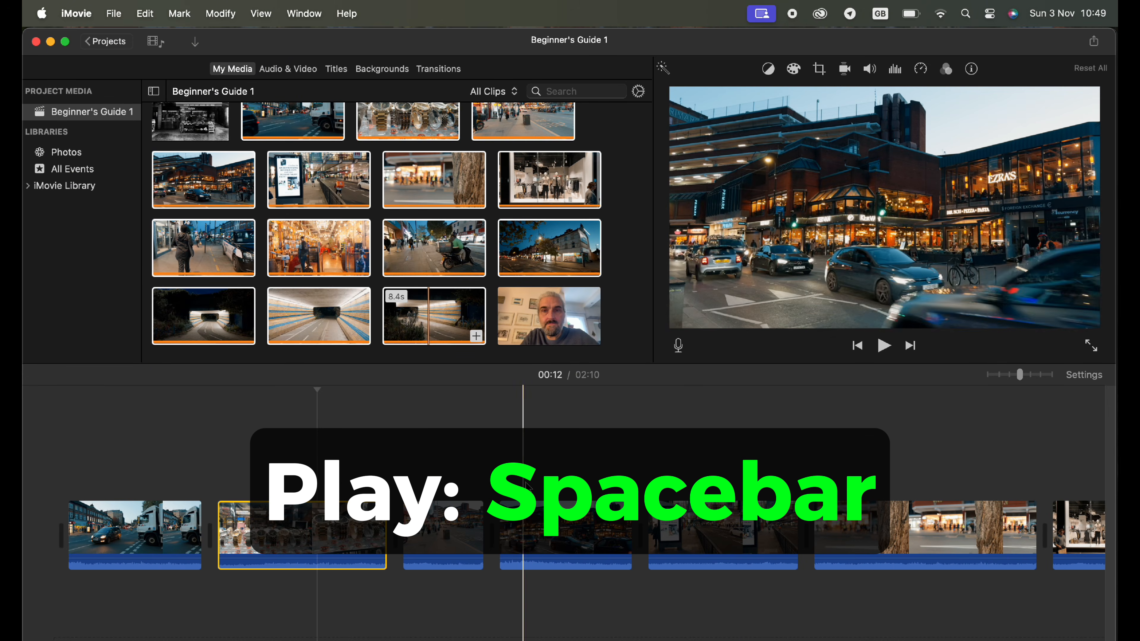
pyautogui.press('space')
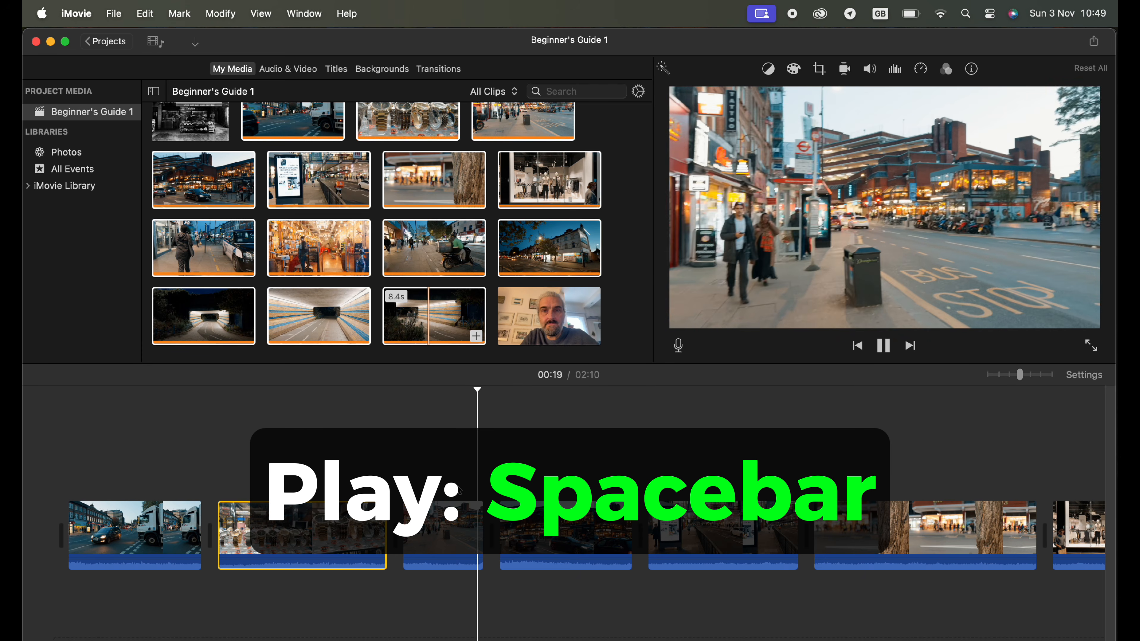
pyautogui.press('space')
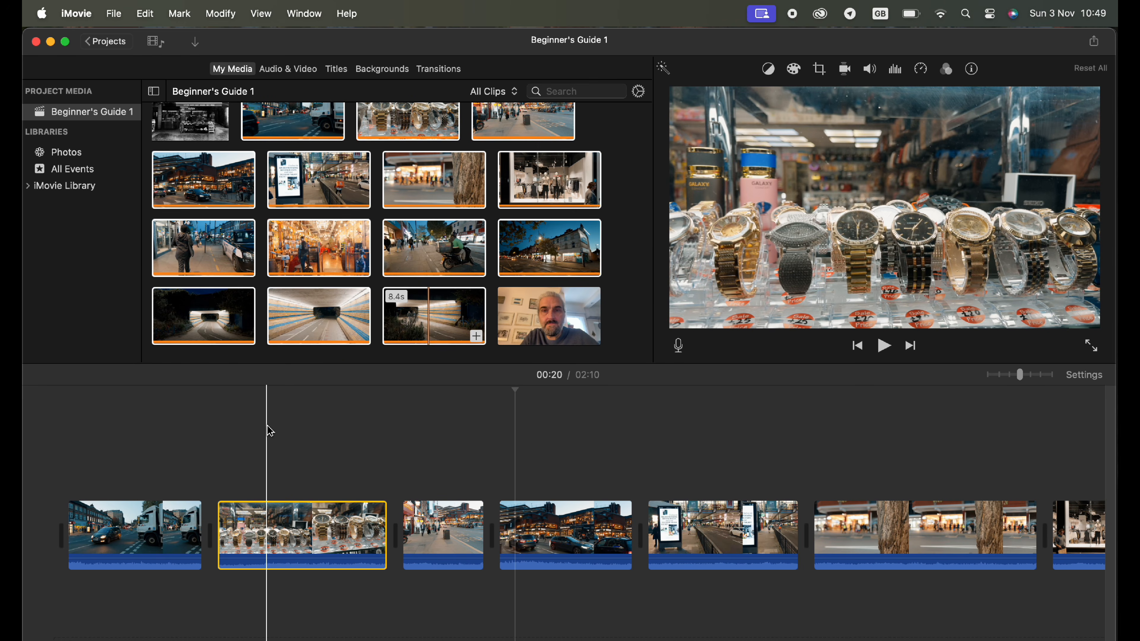
pyautogui.press('space')
pyautogui.press('space')
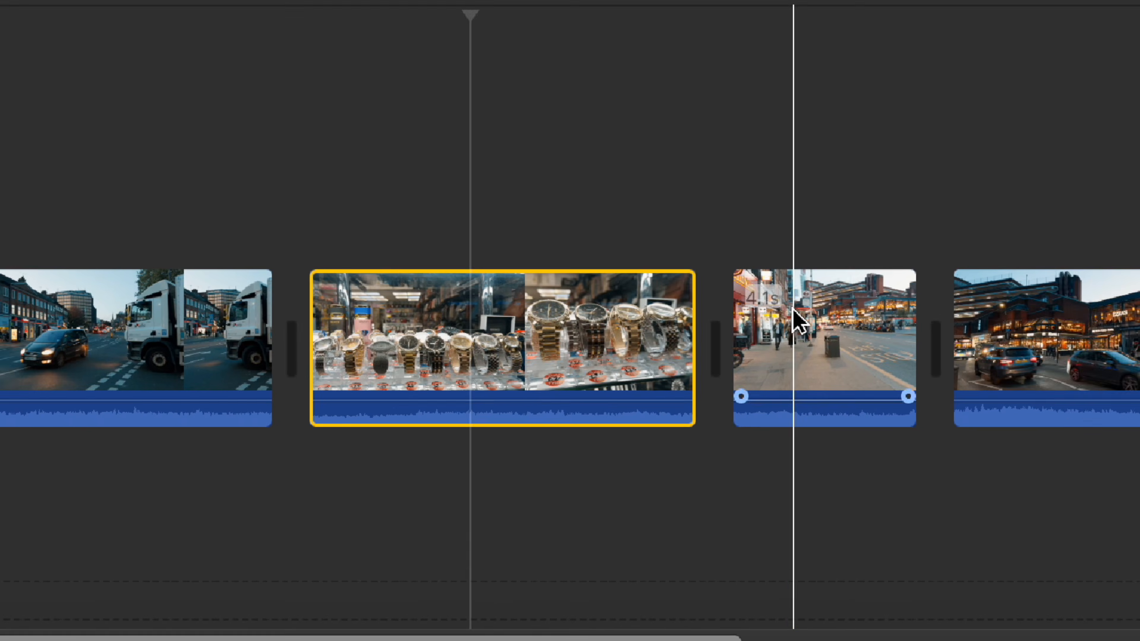
# Trim the start and end of both the watches clip and the truck clip, leaving about 5.4 and 5.0 seconds.
pyautogui.moveTo(753, 316); pyautogui.dragTo(660, 315)
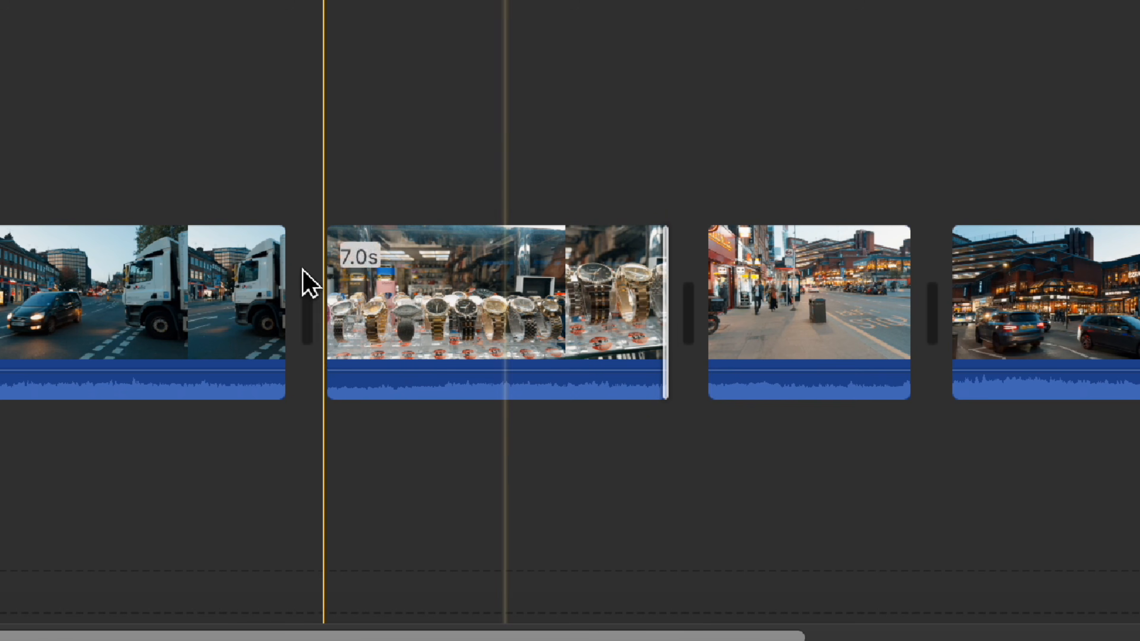
pyautogui.moveTo(332, 283); pyautogui.dragTo(406, 290)
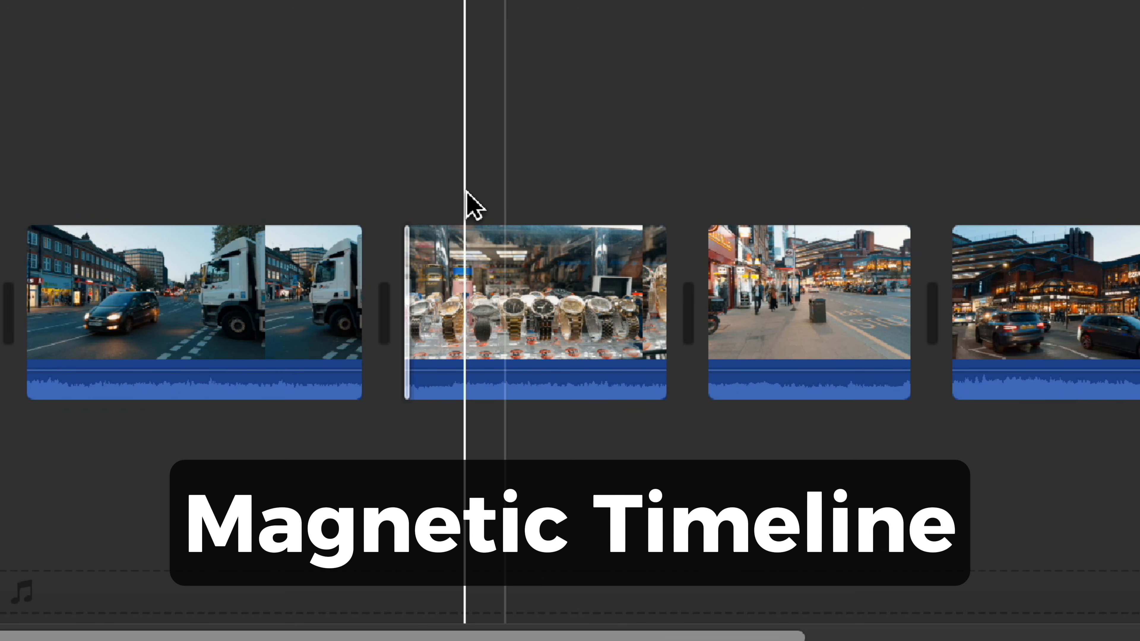
pyautogui.moveTo(364, 264); pyautogui.dragTo(307, 274)
pyautogui.moveTo(36, 282); pyautogui.dragTo(67, 281)
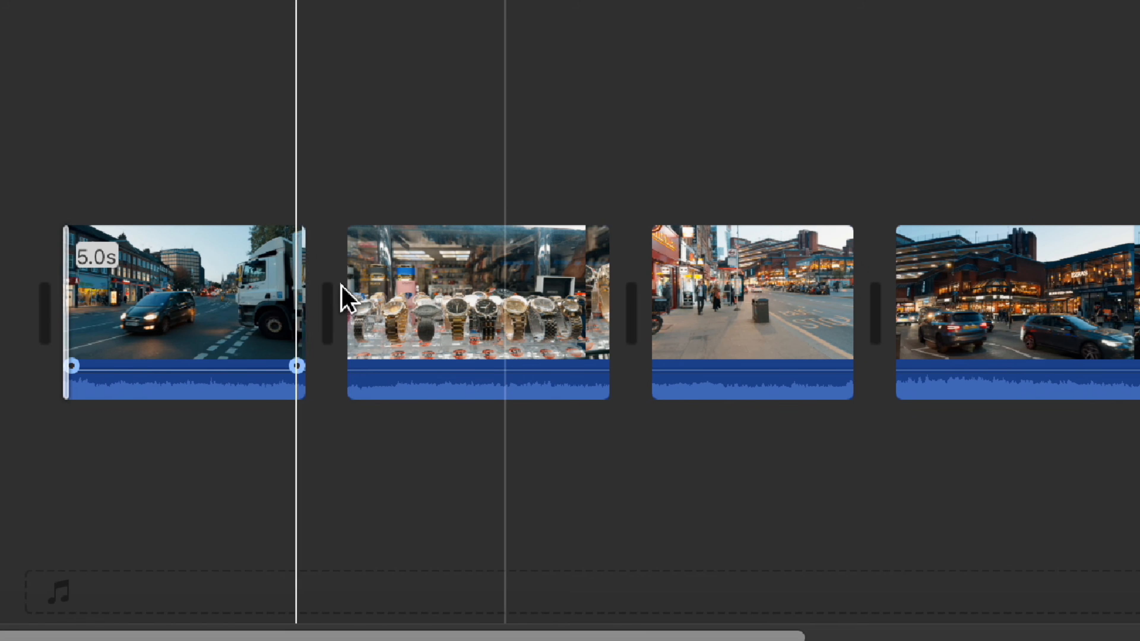
# Trim the beginning of the evening restaurant street clip and the beginning of the tree trunk clip.
pyautogui.moveTo(898, 275); pyautogui.dragTo(975, 281)
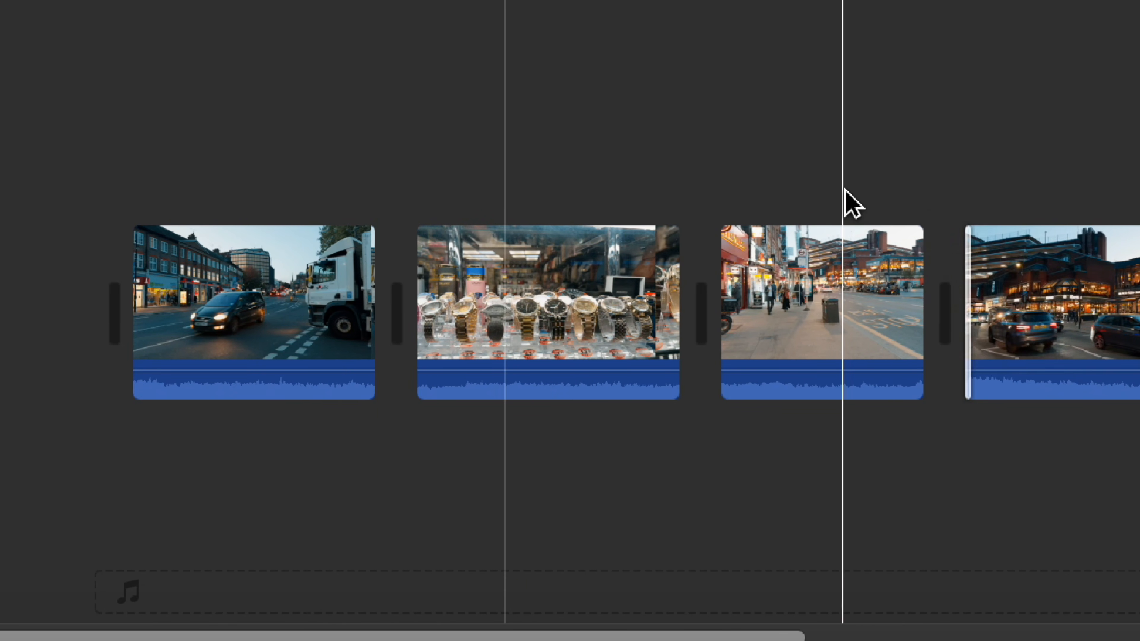
pyautogui.hscroll(10, 850, 203)
pyautogui.hscroll(-7, 844, 203)
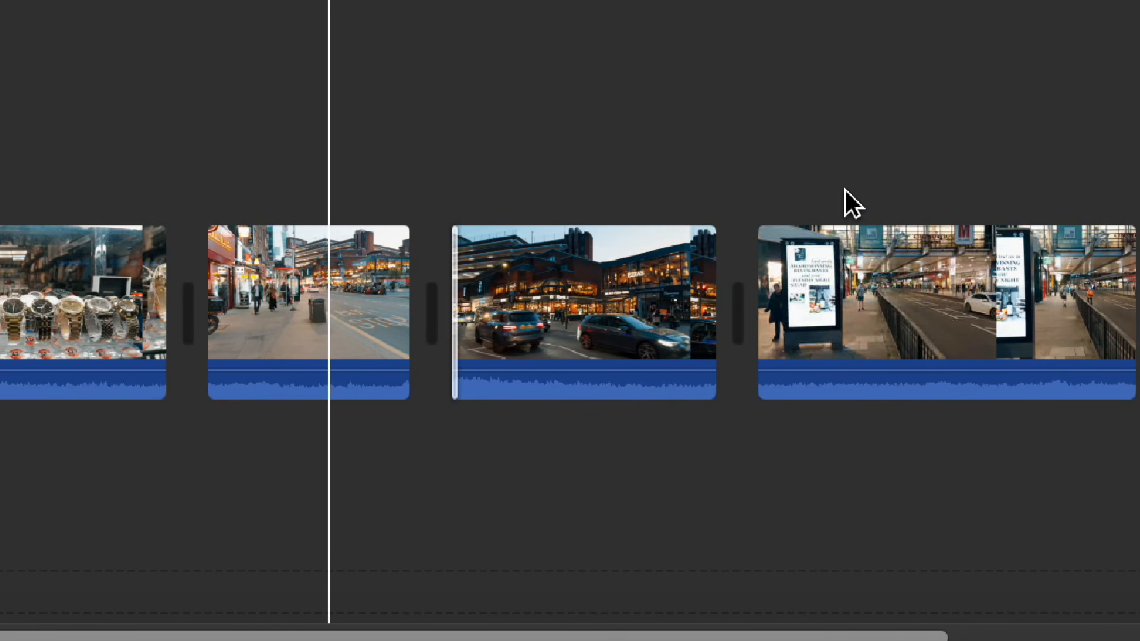
pyautogui.hscroll(-2, 907, 238)
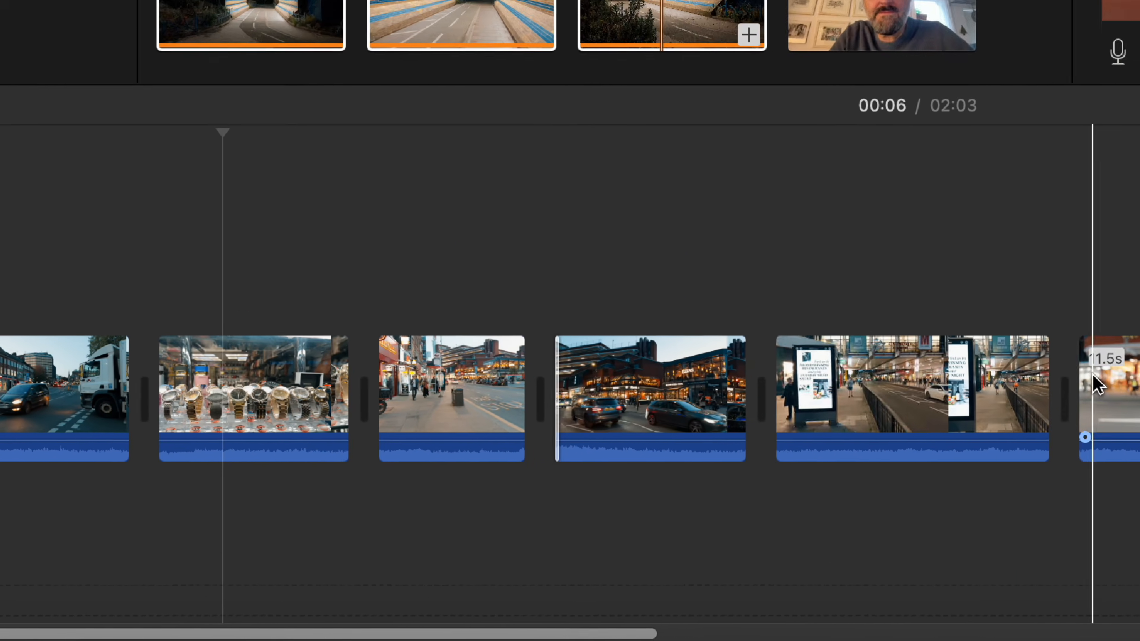
pyautogui.moveTo(765, 461); pyautogui.dragTo(815, 462)
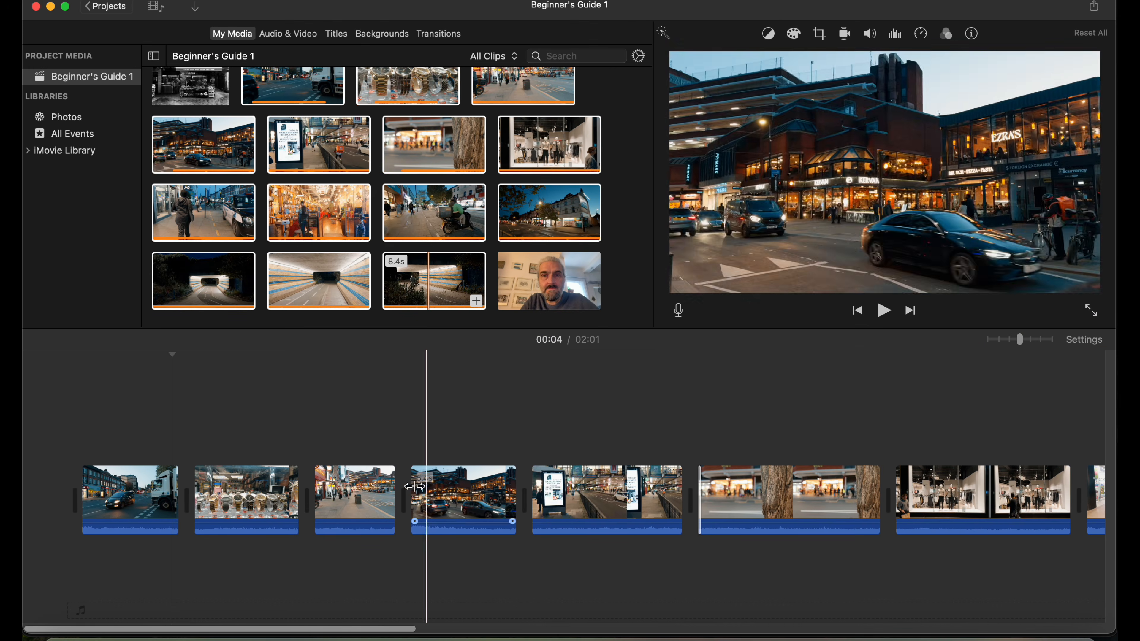
# Move the watches clip so that it sits between the billboard clip and the tree trunk clip.
pyautogui.moveTo(240, 506); pyautogui.dragTo(635, 505)
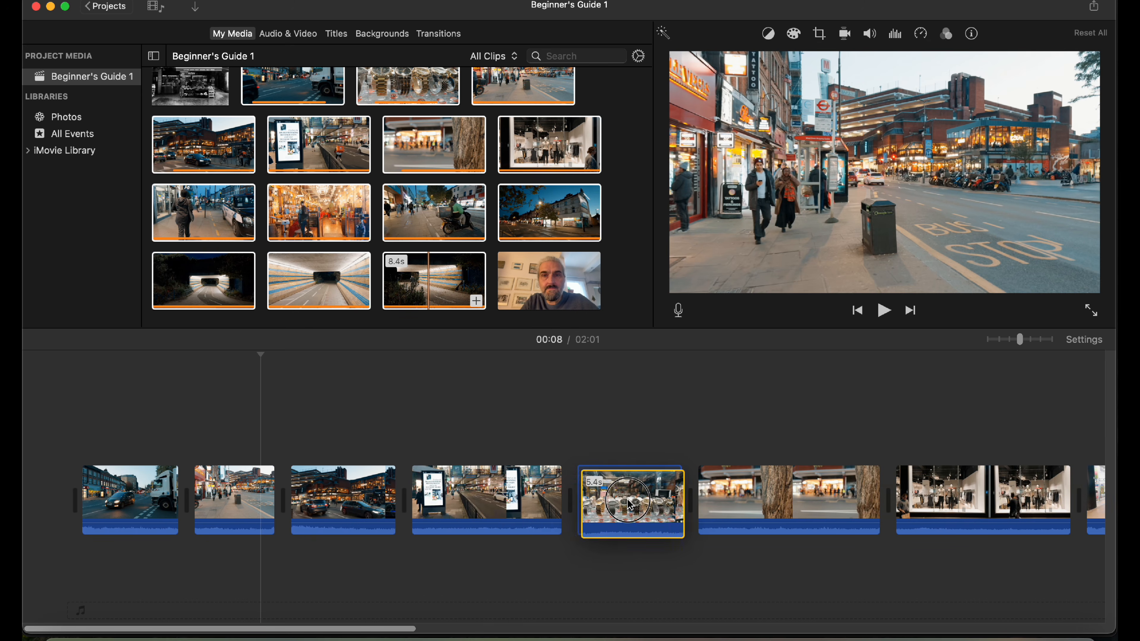
pyautogui.hscroll(2, 521, 455)
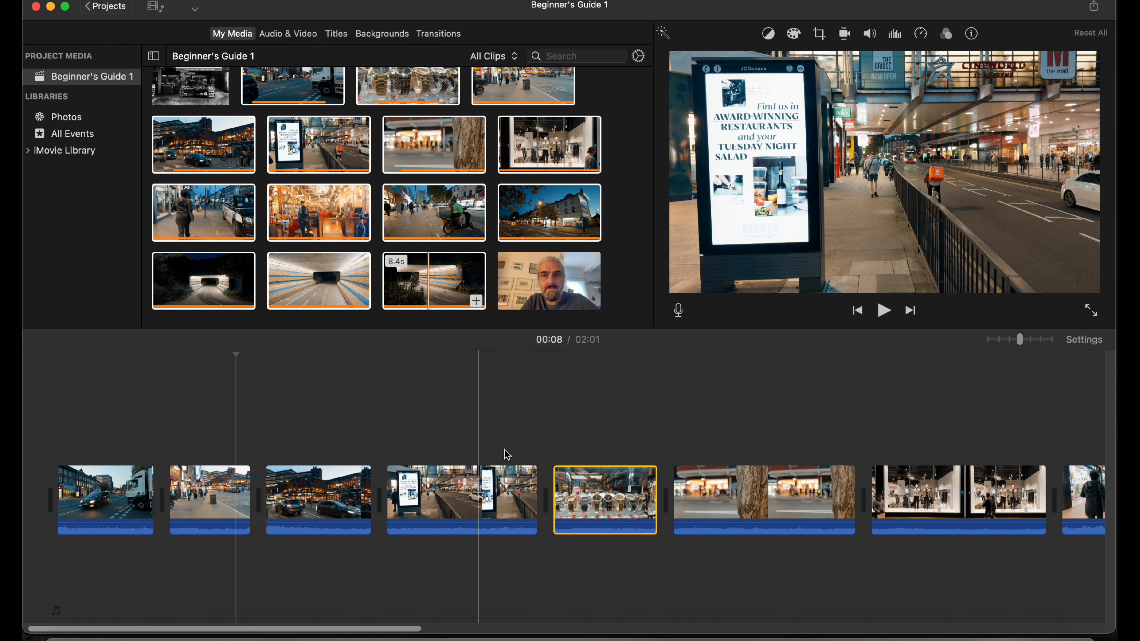
pyautogui.hscroll(-1, 506, 458)
# Trim both ends of the billboard clip to about 4.9 seconds and move it behind the tree trunk clip.
pyautogui.moveTo(397, 481); pyautogui.dragTo(383, 492)
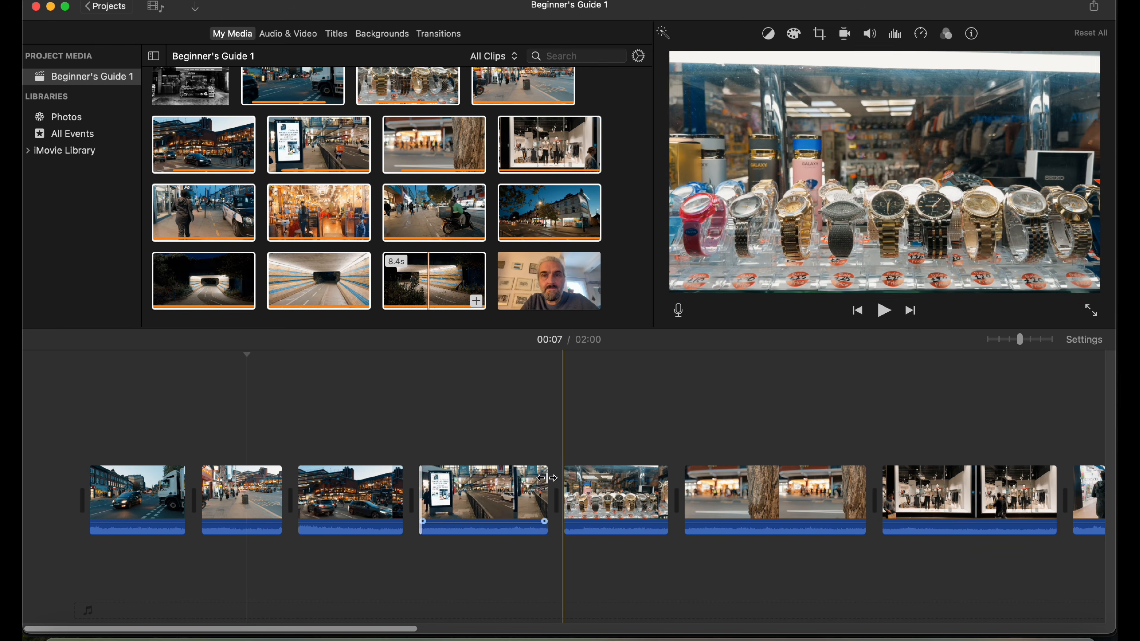
pyautogui.moveTo(548, 478); pyautogui.dragTo(748, 497)
pyautogui.hscroll(3, 745, 497)
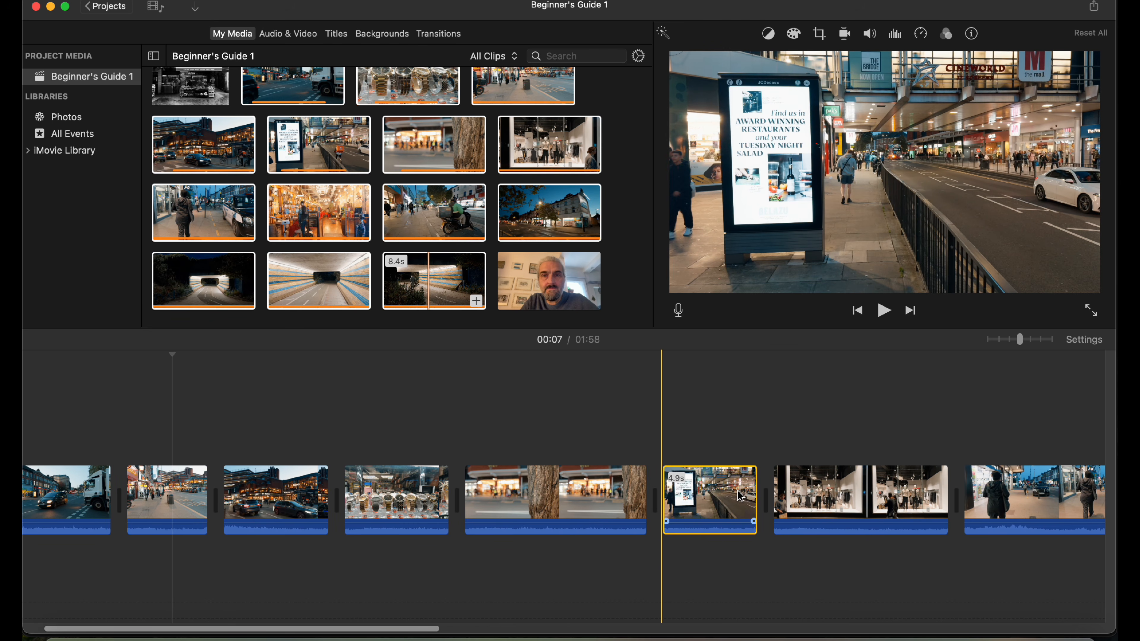
# Shorten the tree trunk clip by trimming both its start and its end.
pyautogui.moveTo(467, 492); pyautogui.dragTo(506, 493)
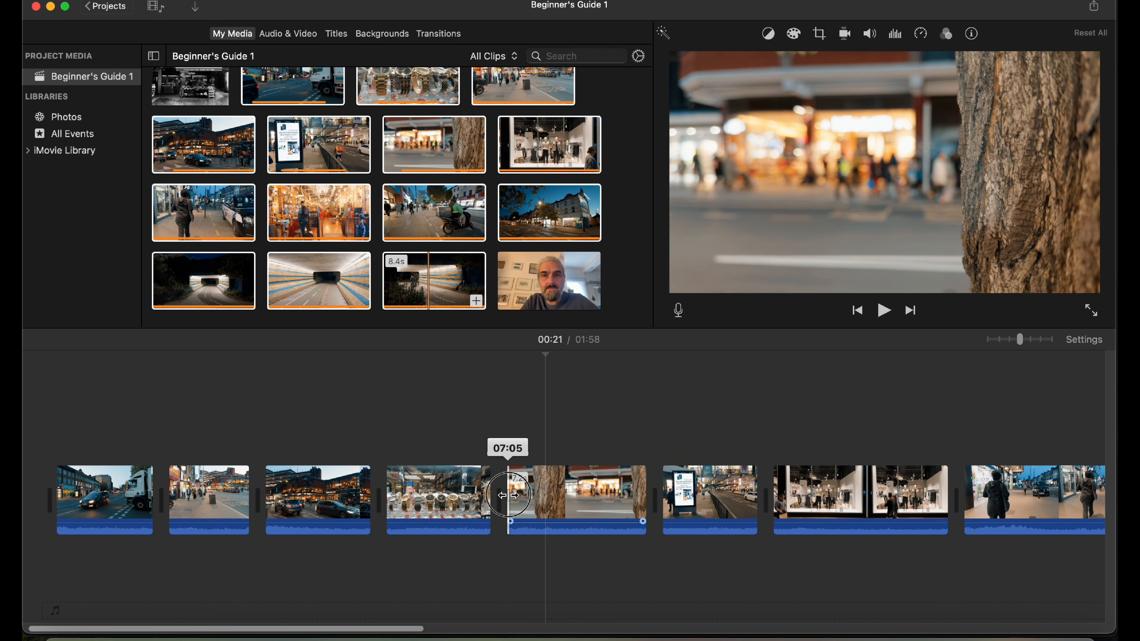
pyautogui.moveTo(646, 494); pyautogui.dragTo(621, 496)
pyautogui.hscroll(1, 505, 480)
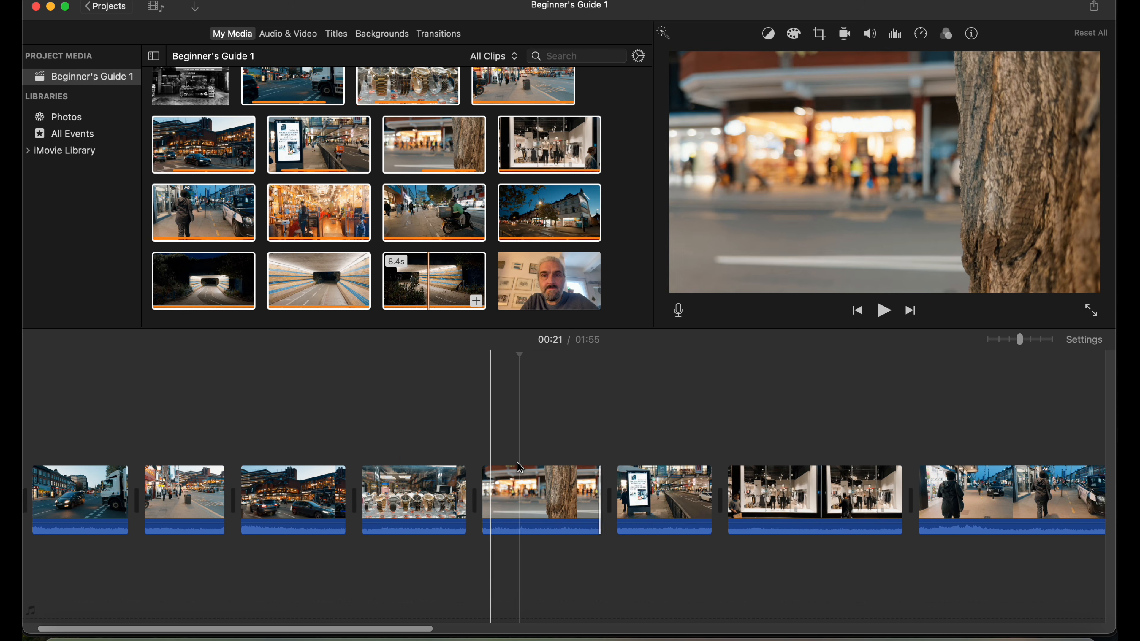
# Open the Precision Editor at the cut between the bus stop and restaurant street clips, and close it again.
pyautogui.hscroll(-2, 463, 469)
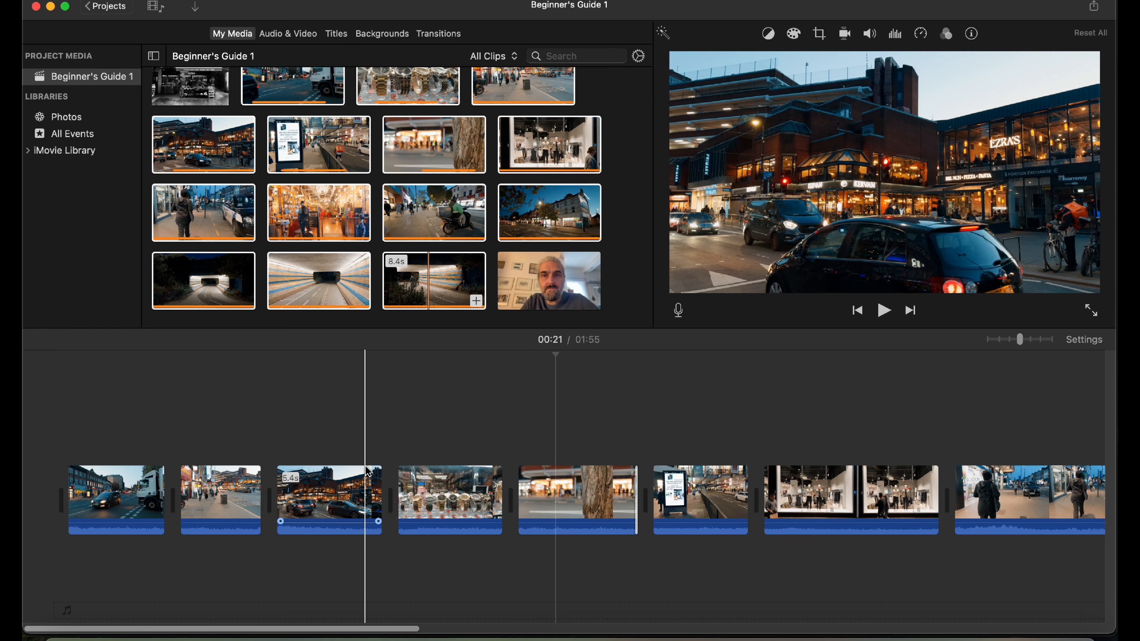
pyautogui.doubleClick(368, 484)
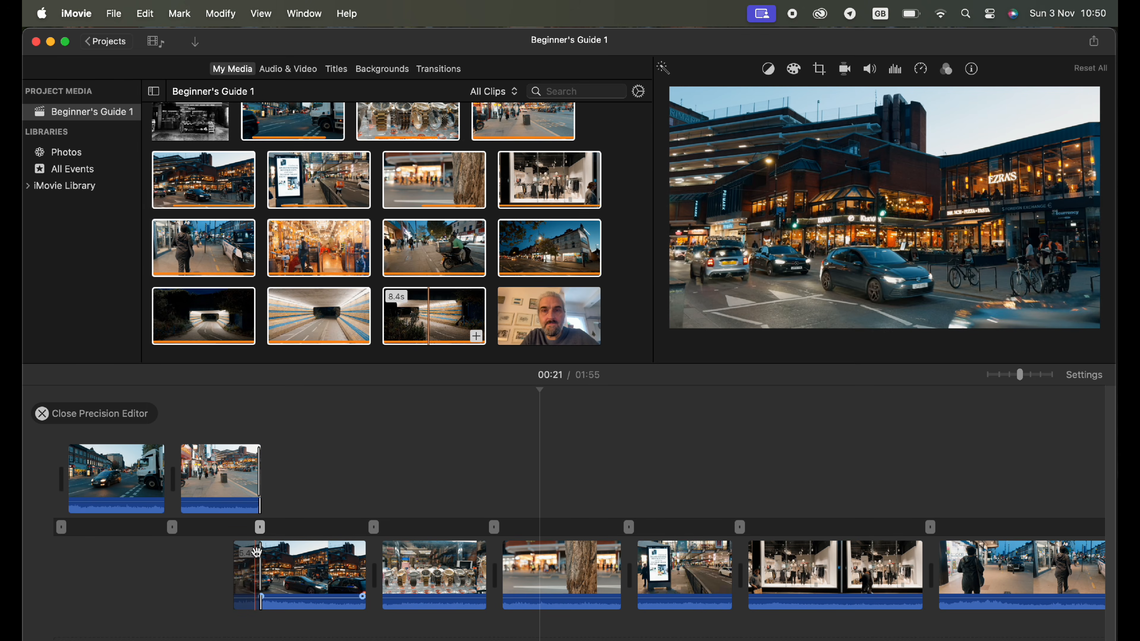
pyautogui.click(41, 414)
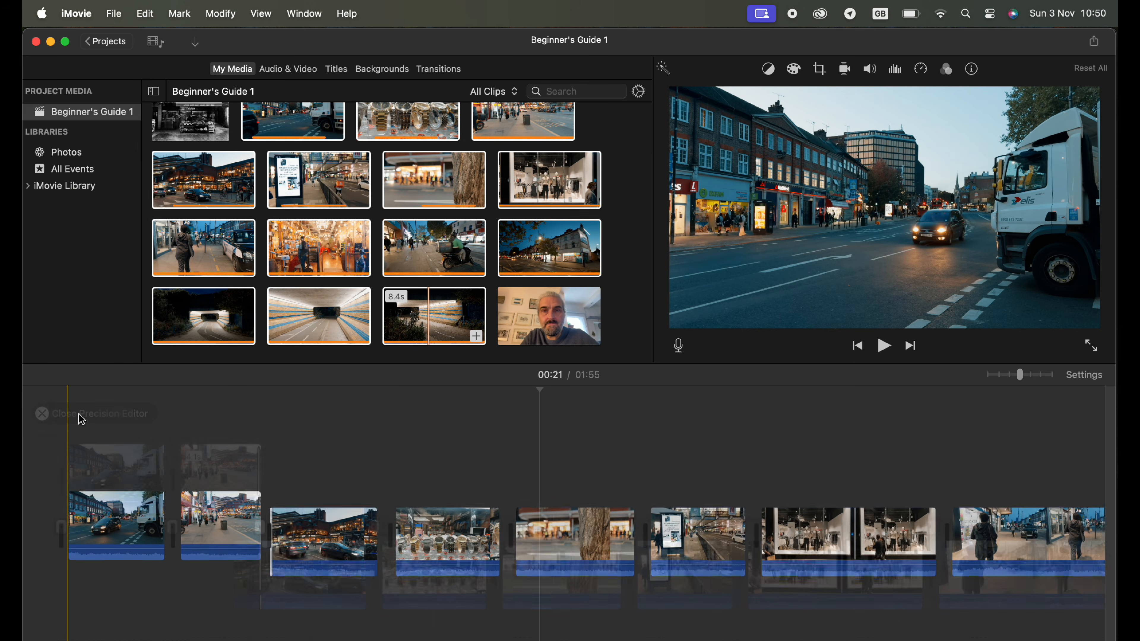
# Add the Bright Horizons music track beneath the video clips, starting at the beginning of the timeline.
pyautogui.scroll(5, 335, 234)
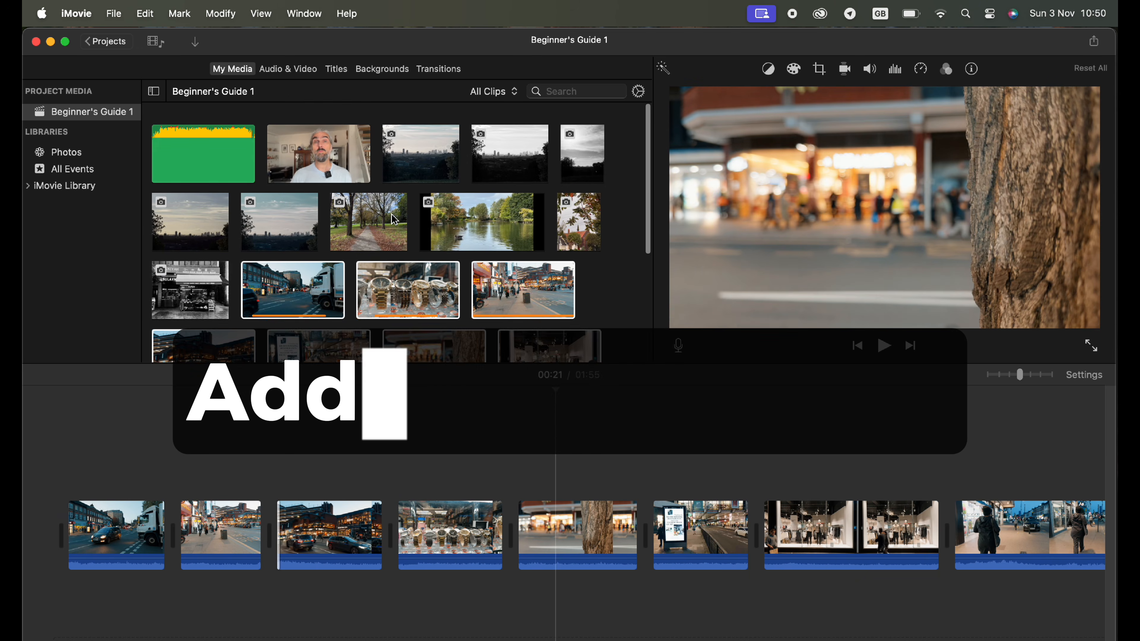
pyautogui.click(194, 148)
pyautogui.moveTo(190, 148); pyautogui.dragTo(250, 617)
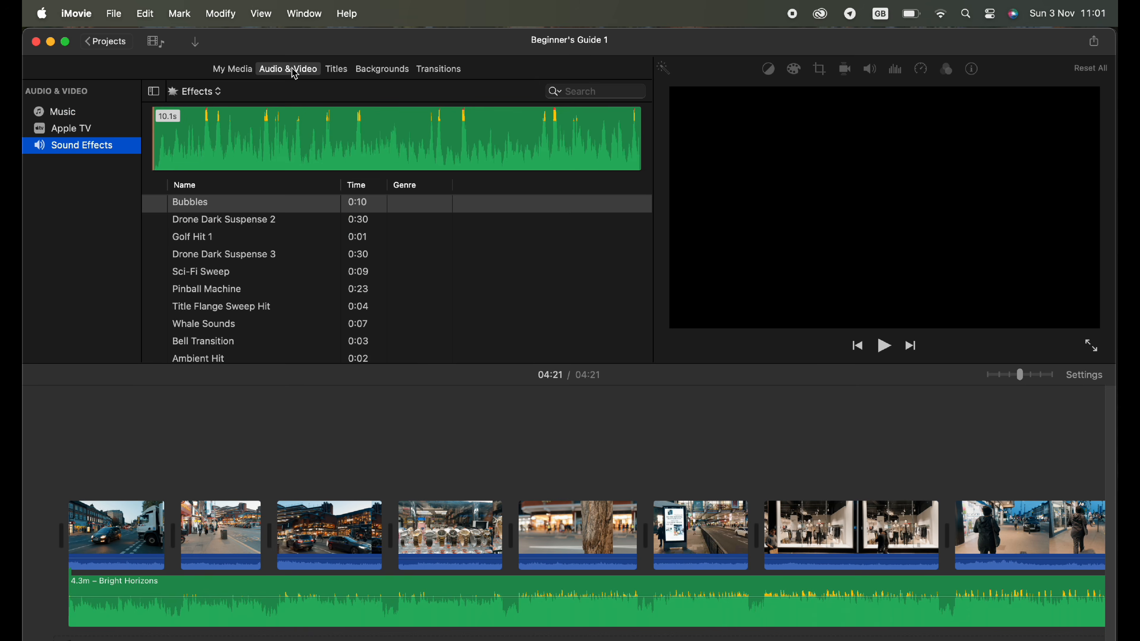
# Browse the sound effects and try adding City Night Crowd and Hockey Buzzer below the music track.
pyautogui.scroll(-3, 265, 257)
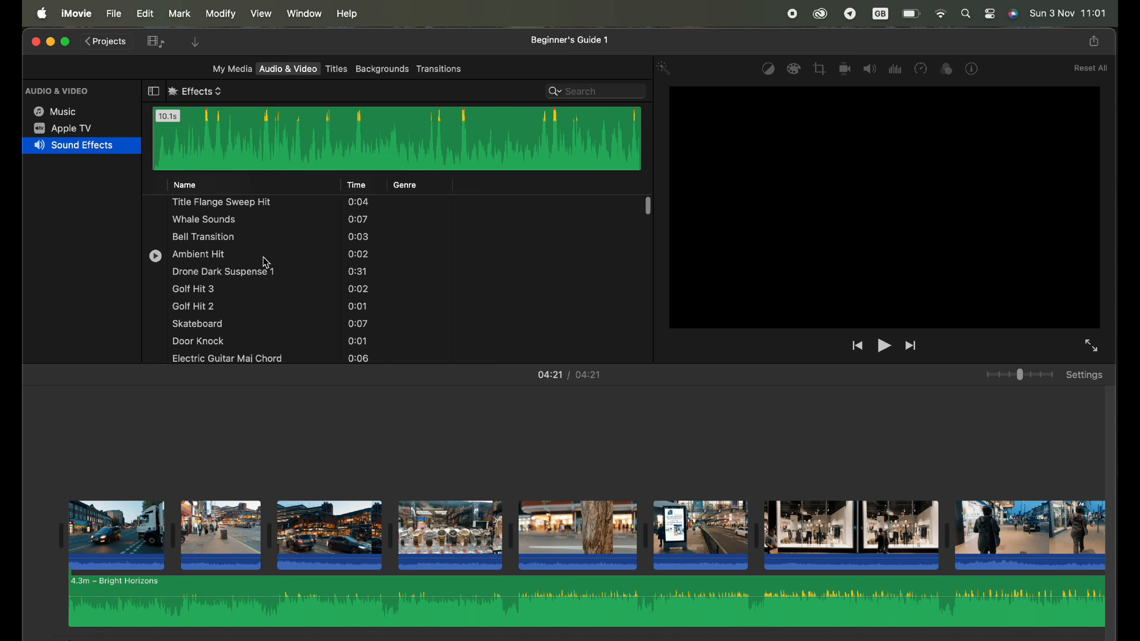
pyautogui.click(56, 111)
pyautogui.click(73, 146)
pyautogui.scroll(-1, 265, 278)
pyautogui.moveTo(211, 297); pyautogui.dragTo(241, 619)
pyautogui.moveTo(207, 275); pyautogui.dragTo(115, 628)
# Try repositioning the City Night Crowd and Hockey Buzzer effects under the music track.
pyautogui.hscroll(1, 203, 586)
pyautogui.moveTo(232, 631); pyautogui.dragTo(227, 568)
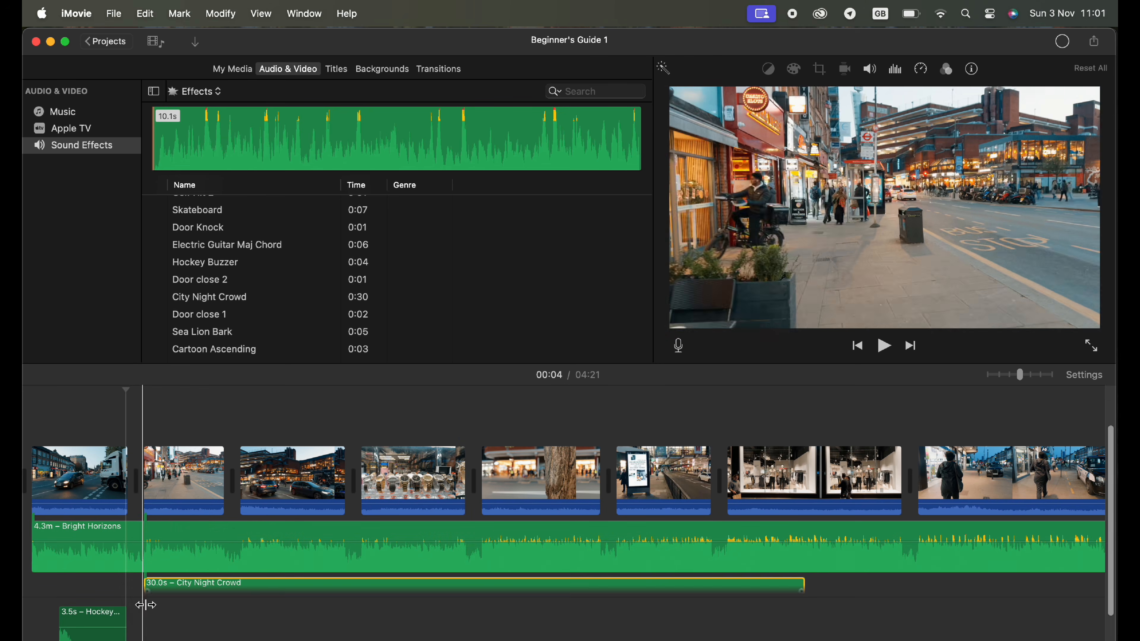
pyautogui.moveTo(96, 625); pyautogui.dragTo(264, 573)
pyautogui.scroll(-2, 271, 619)
pyautogui.hscroll(-1, 422, 599)
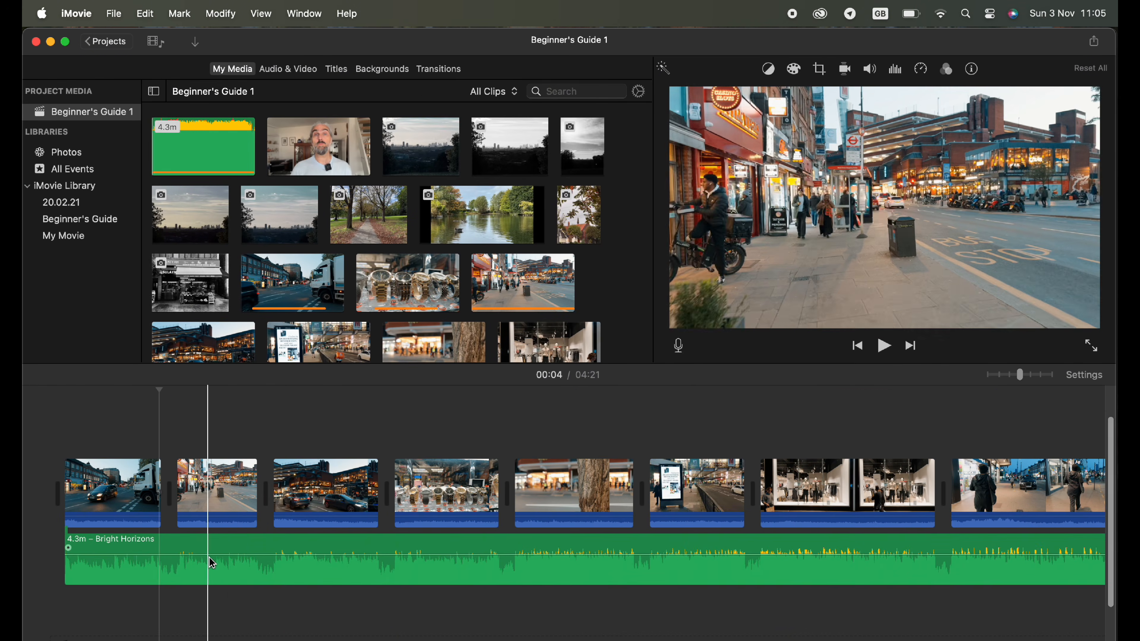
# Move the Bright Horizons track along the timeline so it starts partway through the evening restaurant street clip.
pyautogui.click(214, 562)
pyautogui.moveTo(196, 552); pyautogui.dragTo(487, 563)
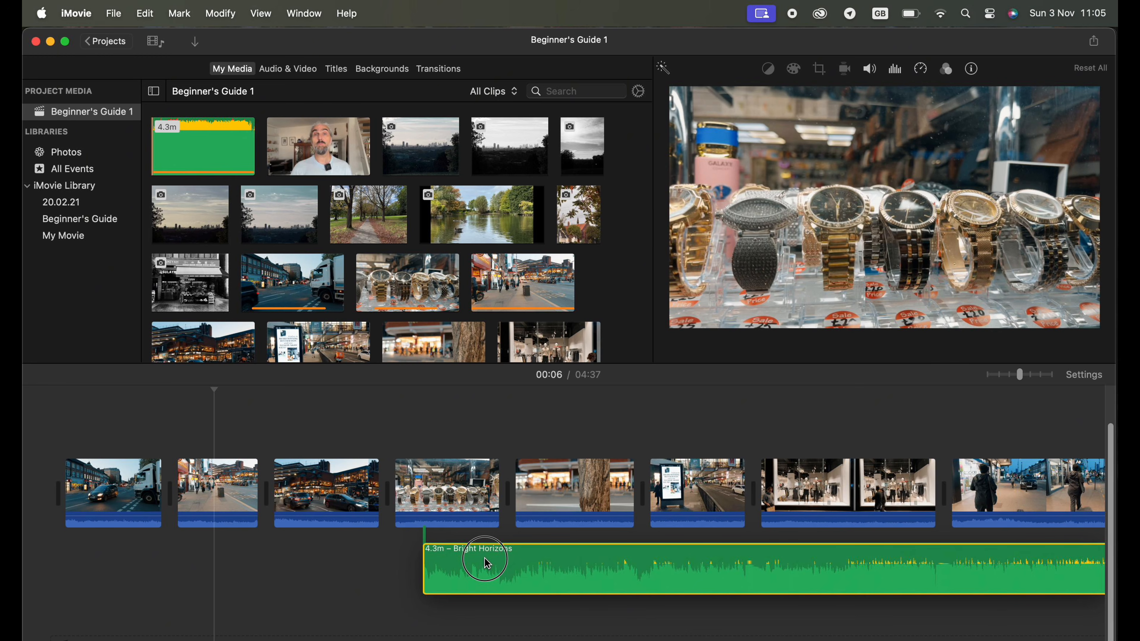
pyautogui.moveTo(485, 558); pyautogui.dragTo(433, 562)
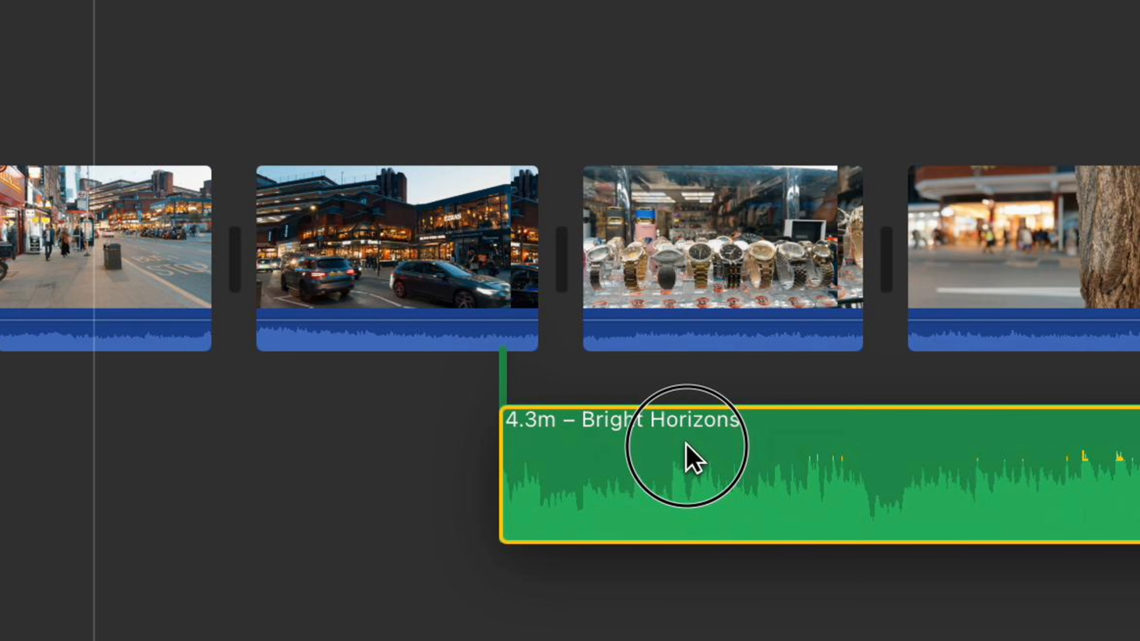
pyautogui.moveTo(687, 454); pyautogui.dragTo(573, 411)
pyautogui.moveTo(452, 254)
pyautogui.mouseDown()
pyautogui.moveTo(522, 140)
pyautogui.moveTo(705, 122)
pyautogui.moveTo(458, 227)
pyautogui.moveTo(471, 262)
pyautogui.moveTo(453, 265)
pyautogui.mouseUp()
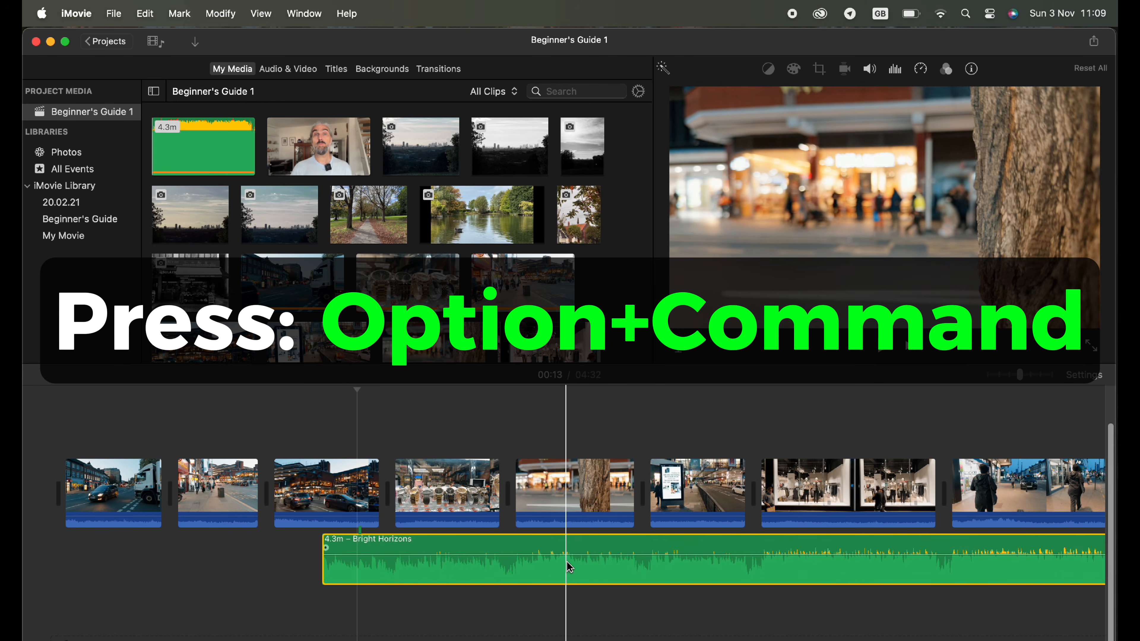
# Change the Bright Horizons track's attachment point to the watches clip and then to the tree trunk clip.
pyautogui.click(476, 570)
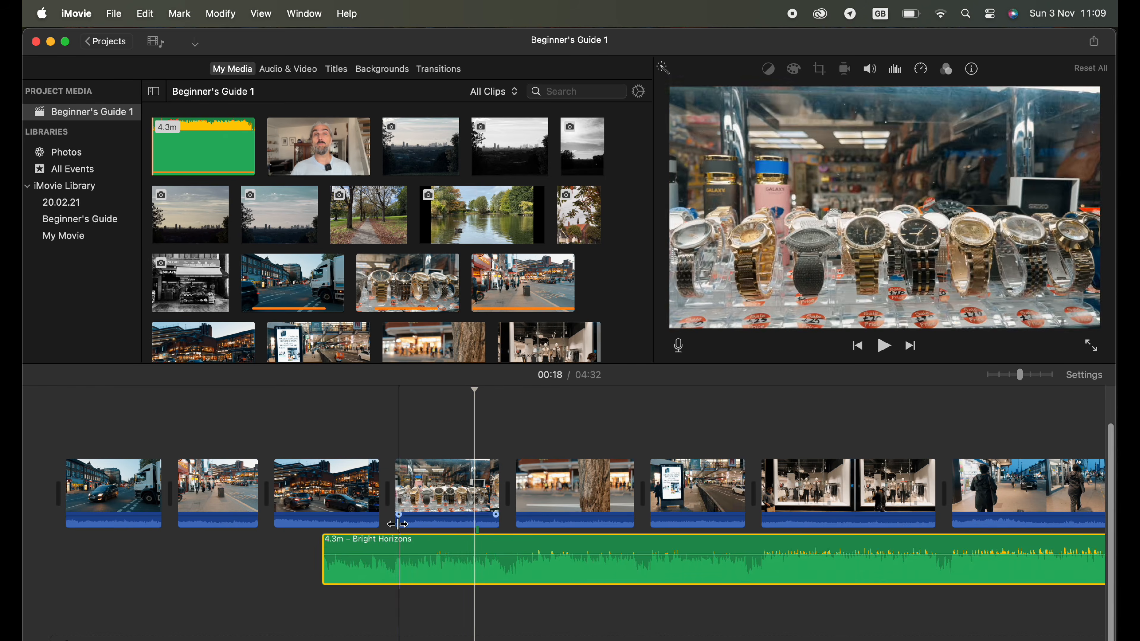
pyautogui.moveTo(334, 492); pyautogui.dragTo(342, 469)
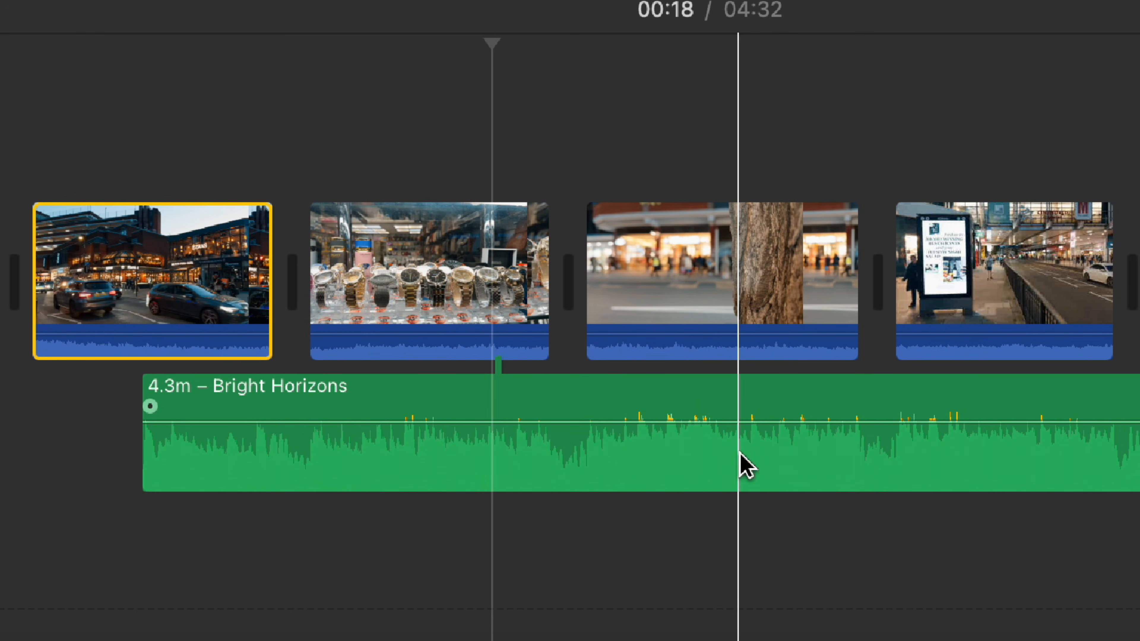
pyautogui.click(745, 465)
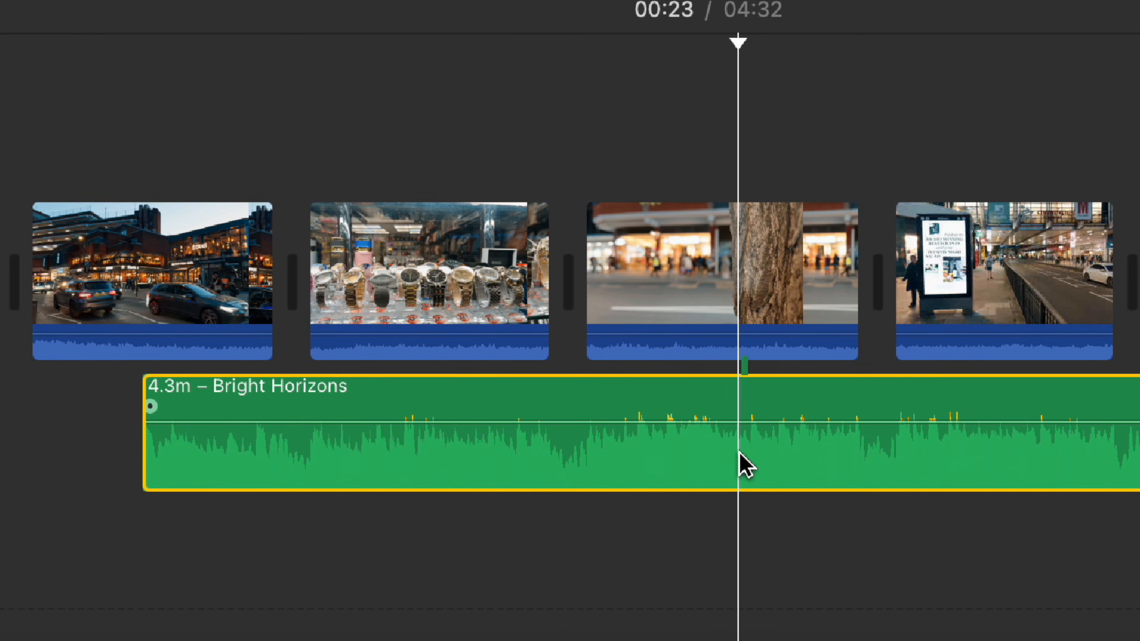
pyautogui.click(663, 270)
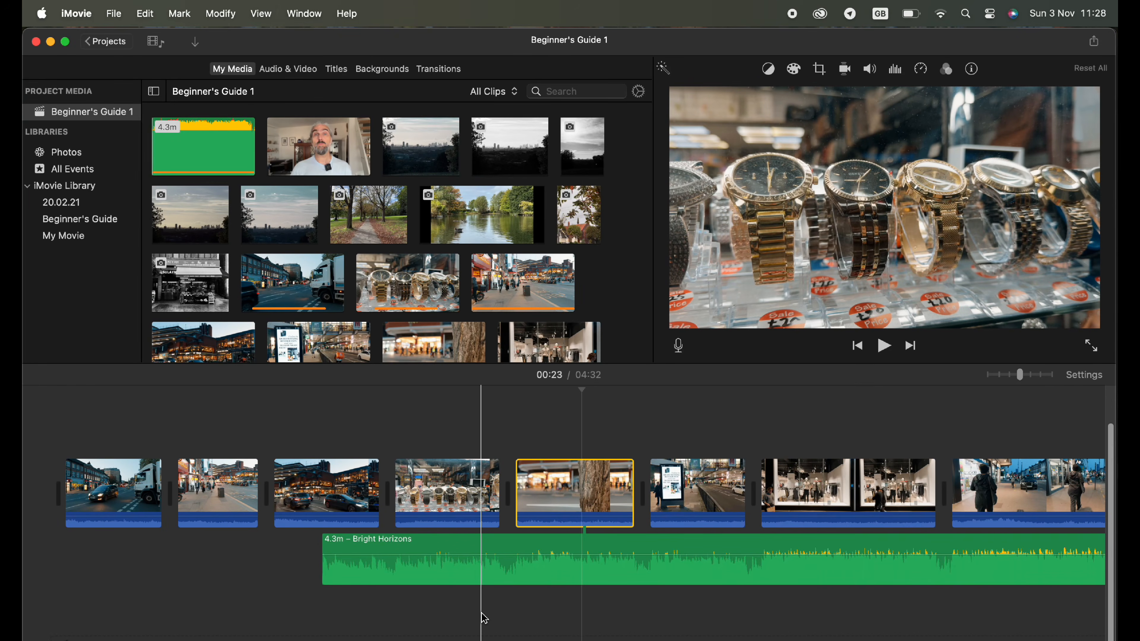
# Try trimming the start of the Bright Horizons track, and extend it back out to the start of the audio.
pyautogui.click(394, 562)
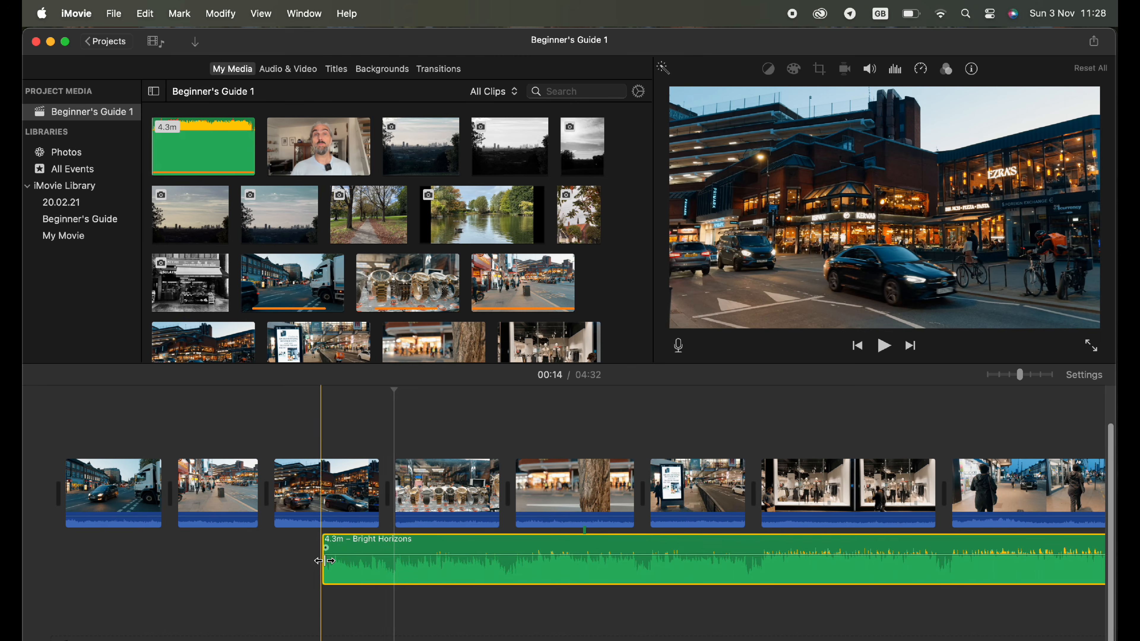
pyautogui.moveTo(324, 562); pyautogui.dragTo(373, 575)
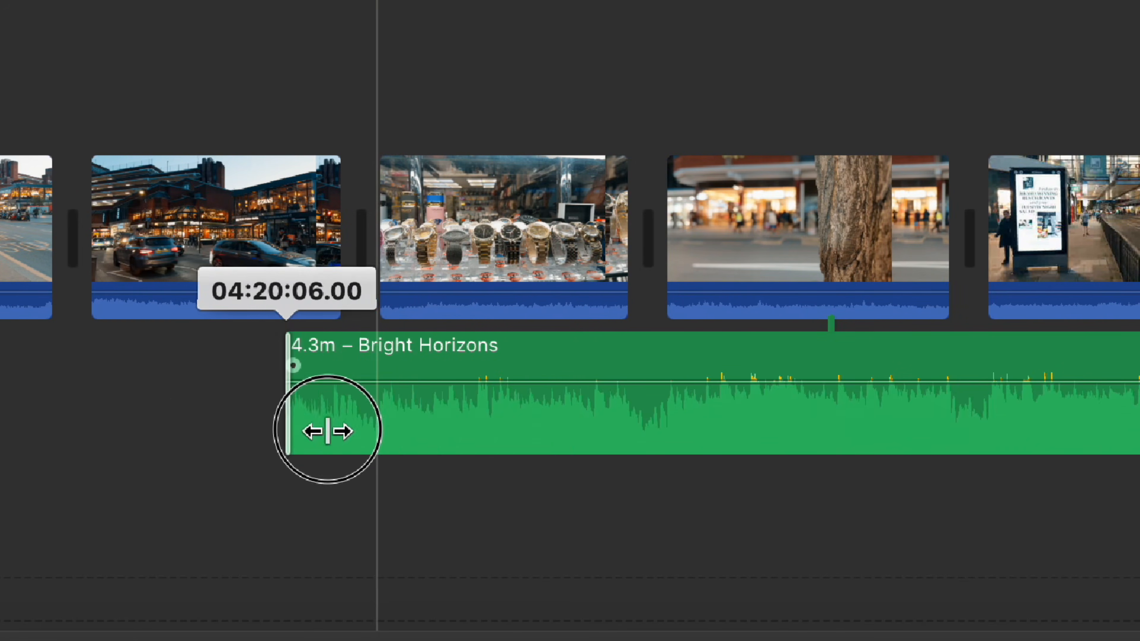
pyautogui.moveTo(328, 431); pyautogui.dragTo(155, 431)
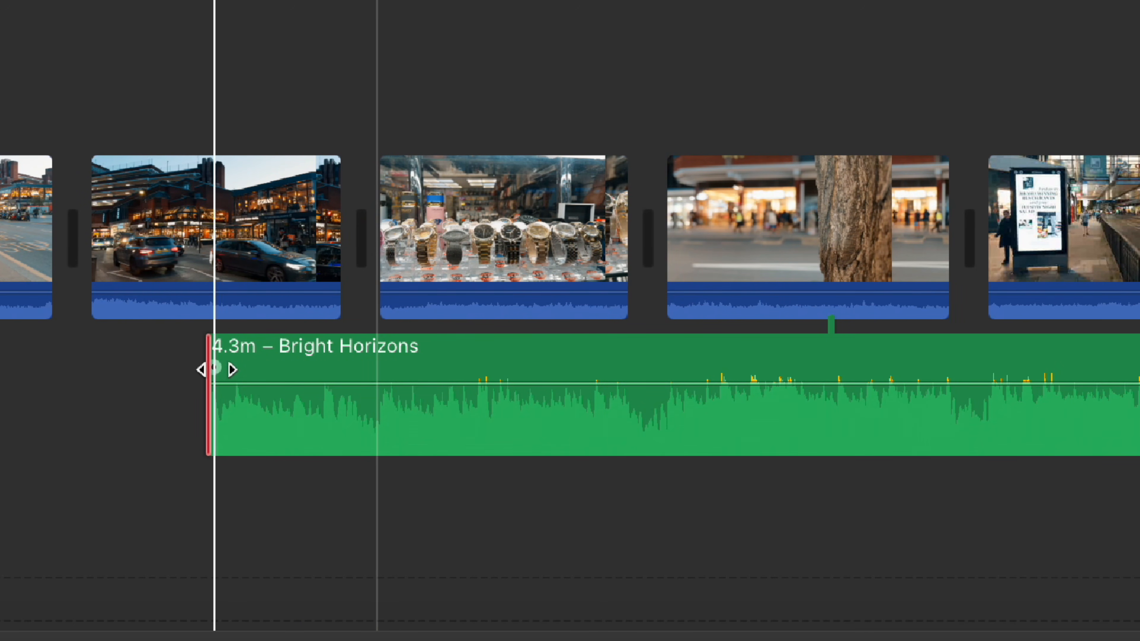
# Add a fade-in to the start of the Bright Horizons track and shorten the fade.
pyautogui.moveTo(218, 369)
pyautogui.mouseDown()
pyautogui.moveTo(597, 387)
pyautogui.moveTo(517, 389)
pyautogui.moveTo(1030, 382)
pyautogui.moveTo(468, 395)
pyautogui.moveTo(519, 395)
pyautogui.mouseUp()
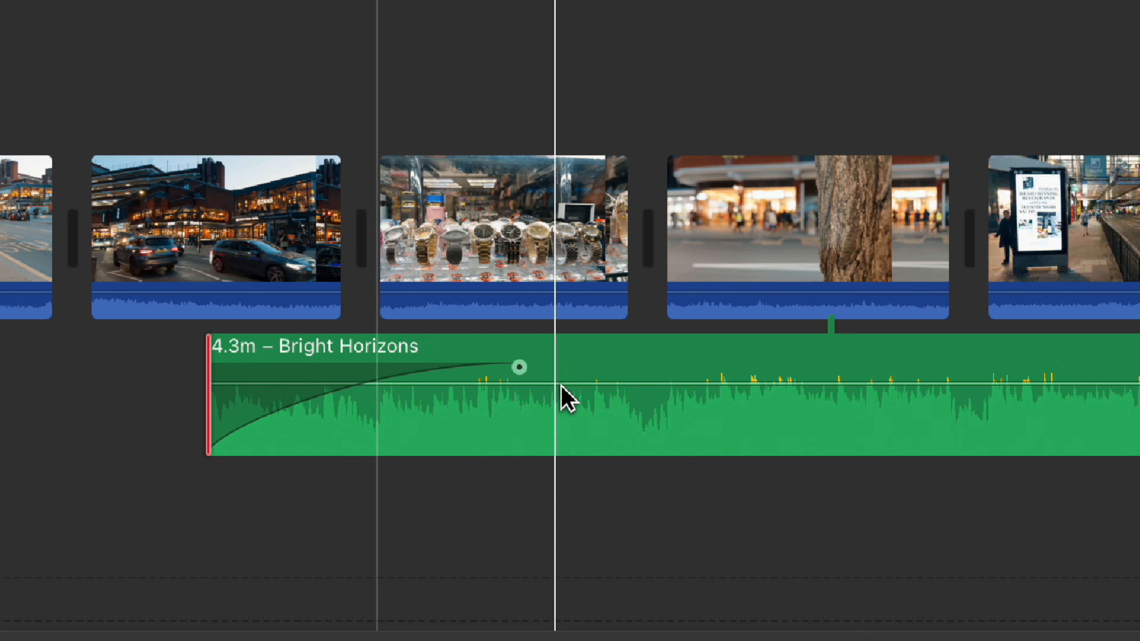
pyautogui.moveTo(462, 367); pyautogui.dragTo(296, 369)
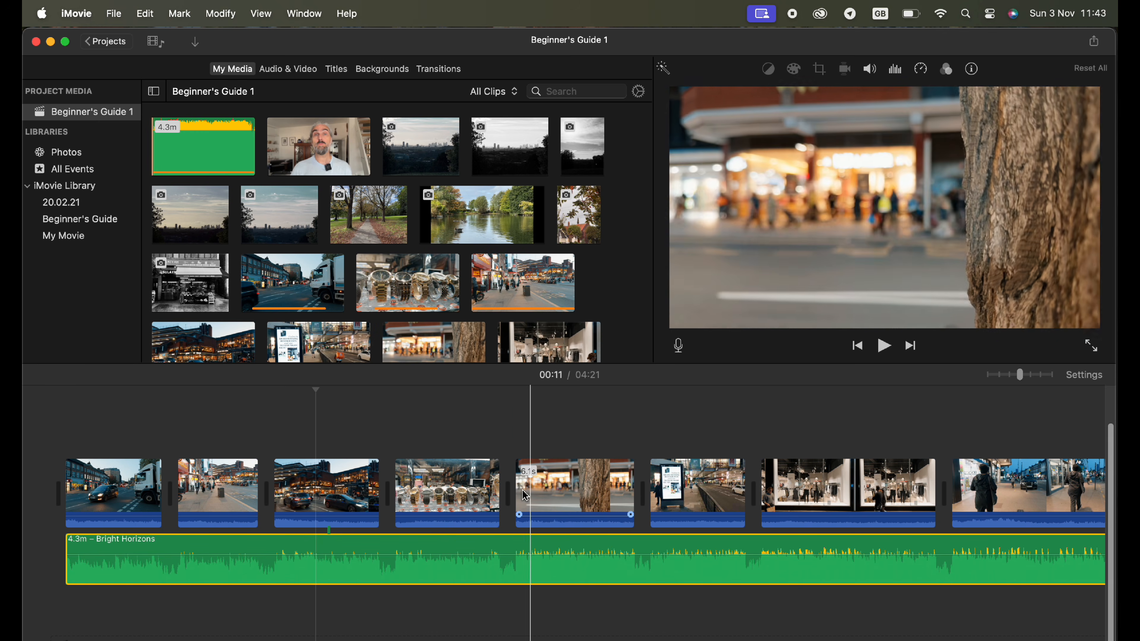
# Split the tree trunk clip at the playhead.
pyautogui.rightClick(575, 494)
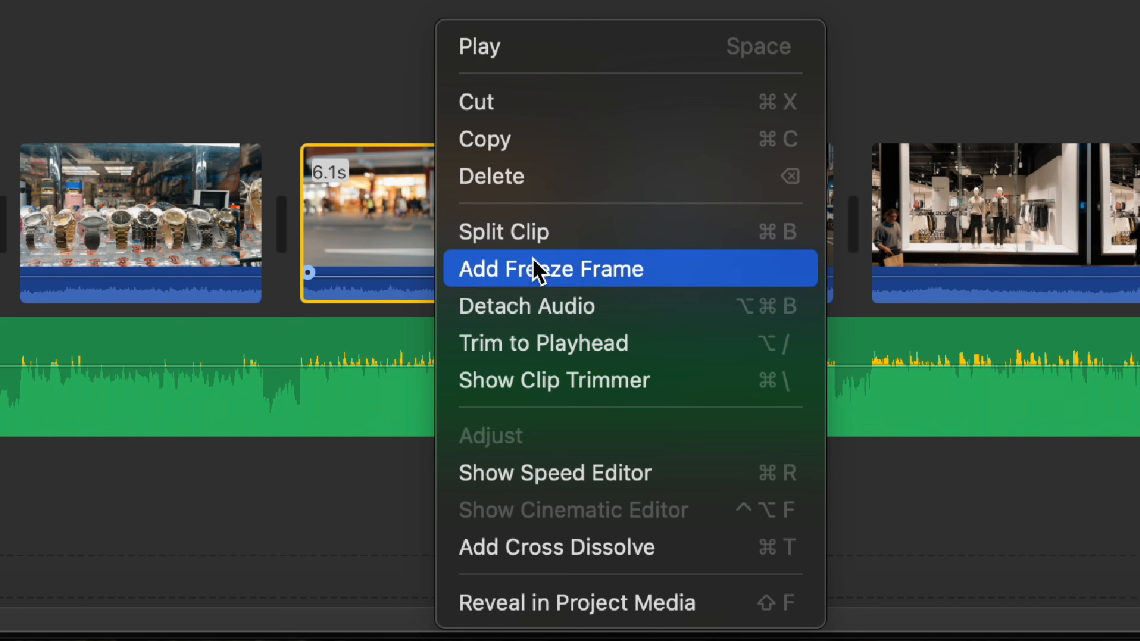
pyautogui.click(575, 246)
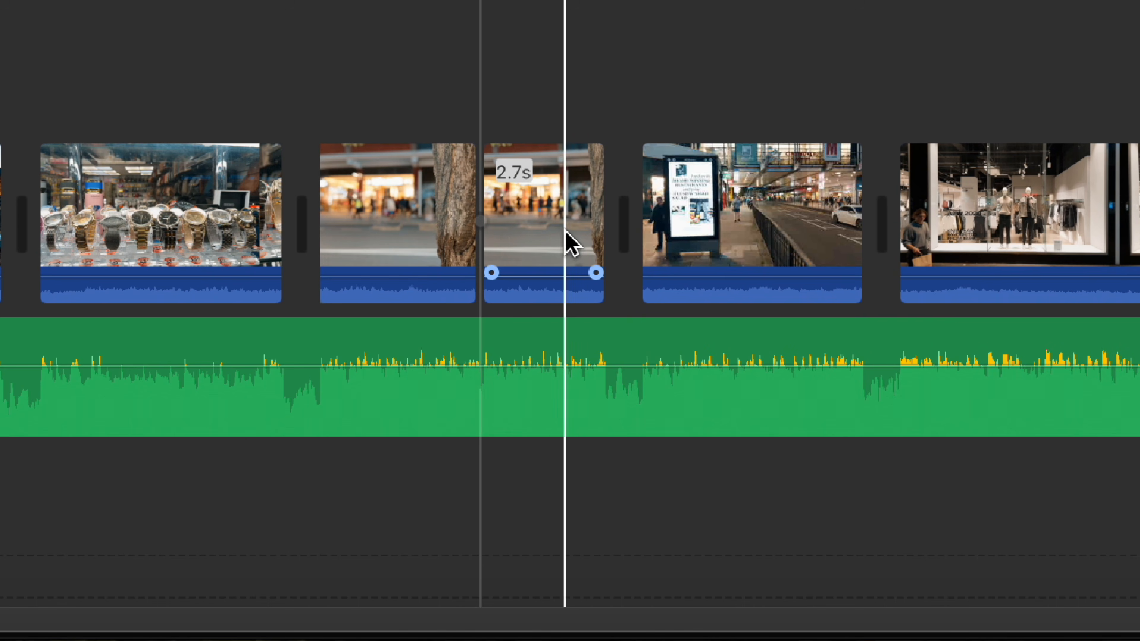
pyautogui.rightClick(542, 231)
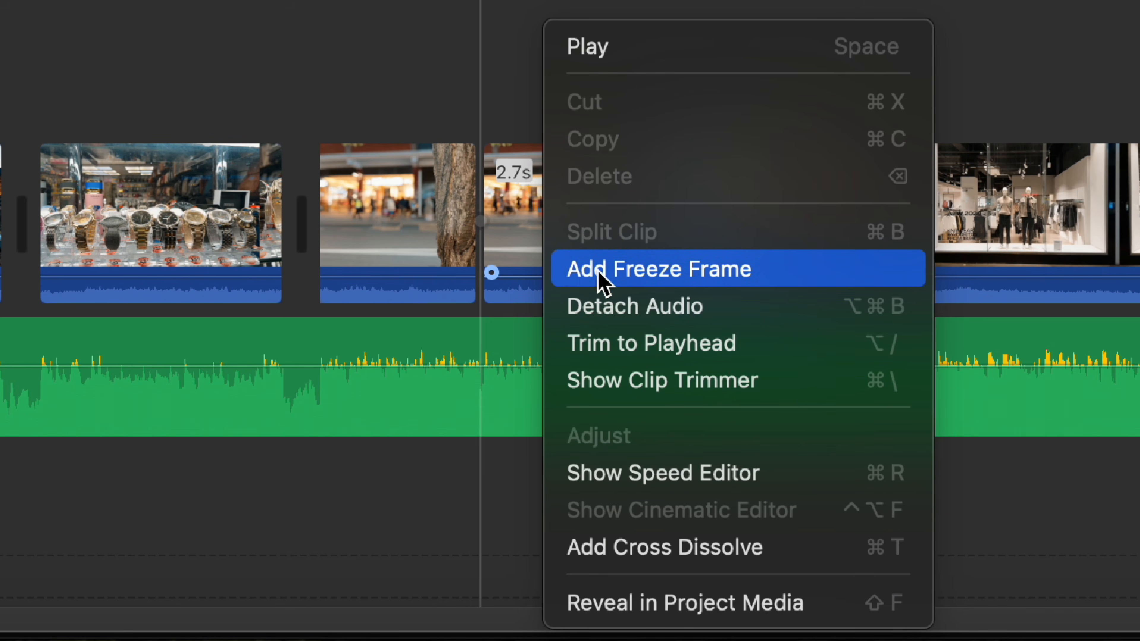
pyautogui.click(270, 240)
# Split the evening restaurant street clip as well, and undo both clip splits.
pyautogui.click(379, 214)
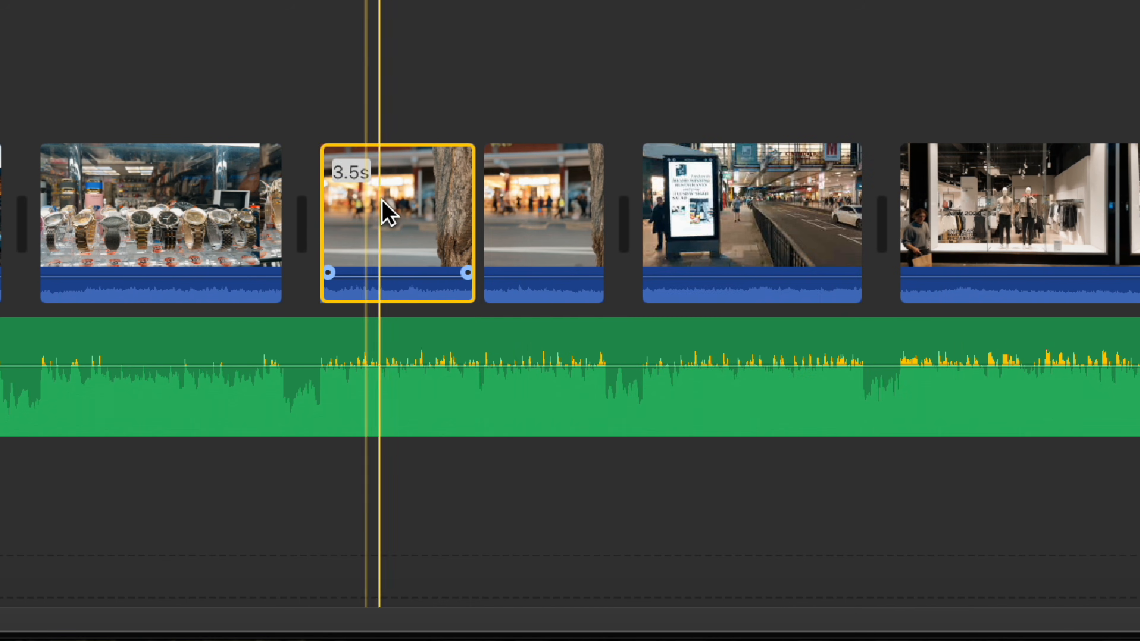
pyautogui.rightClick(389, 222)
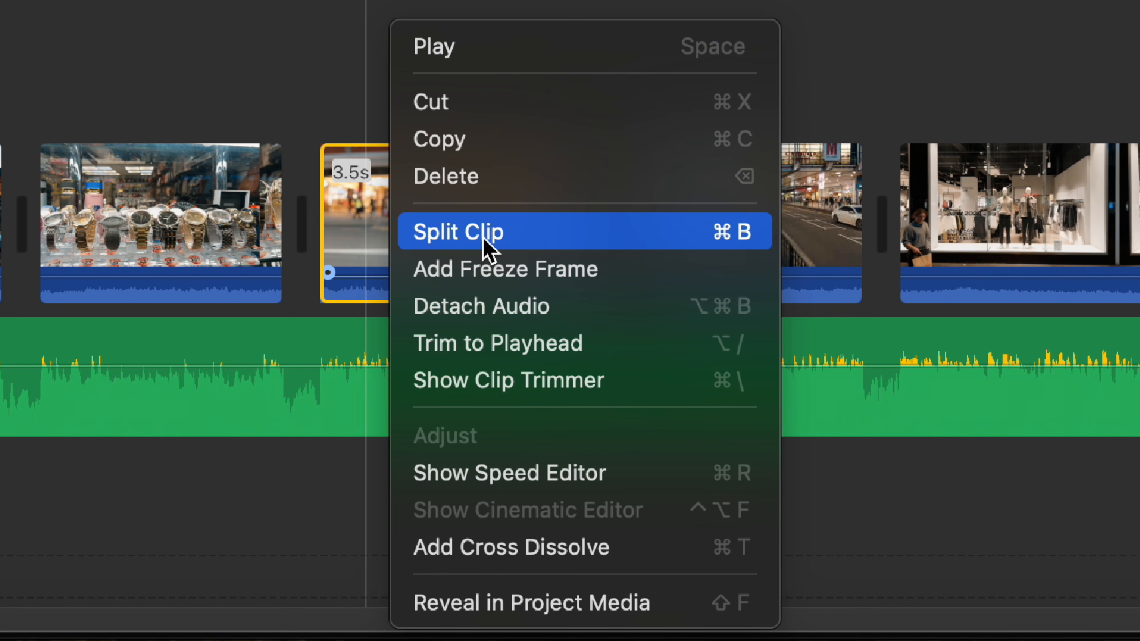
pyautogui.press('super+b')
pyautogui.click(149, 221)
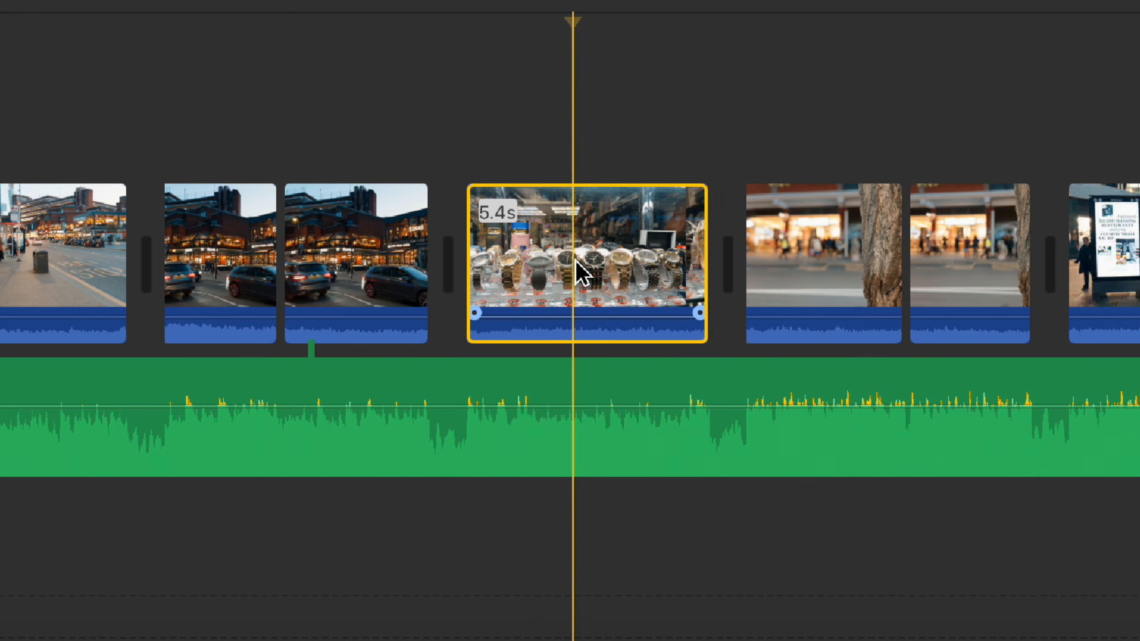
pyautogui.press('super+z')
pyautogui.press('super+z')
# Split the watches clip just past its middle and undo the split.
pyautogui.click(584, 245)
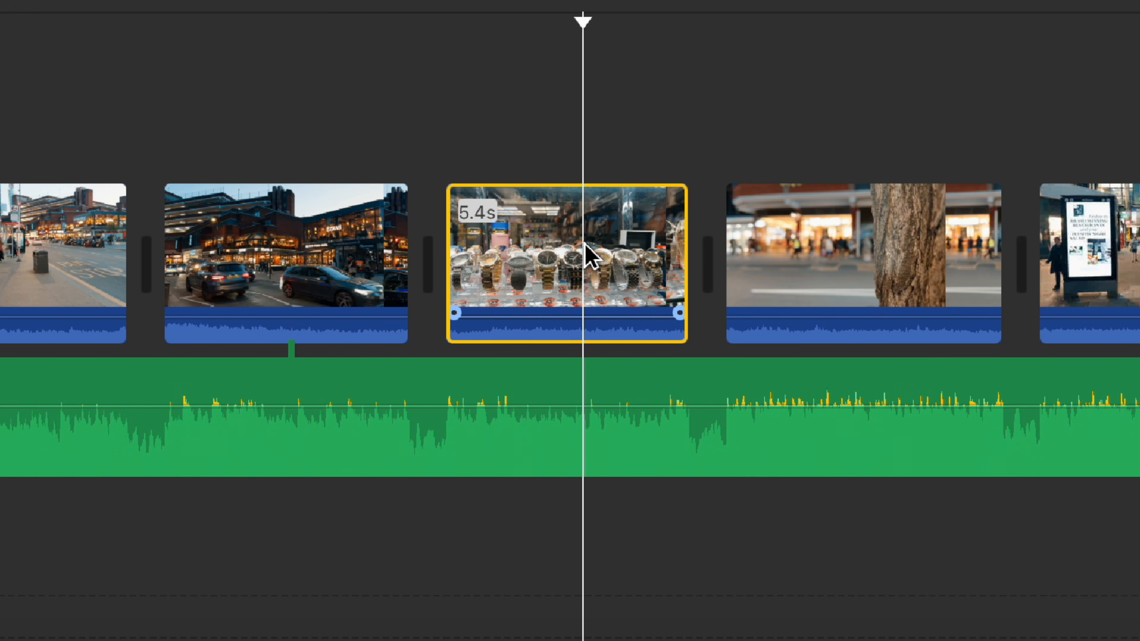
pyautogui.press('super+b')
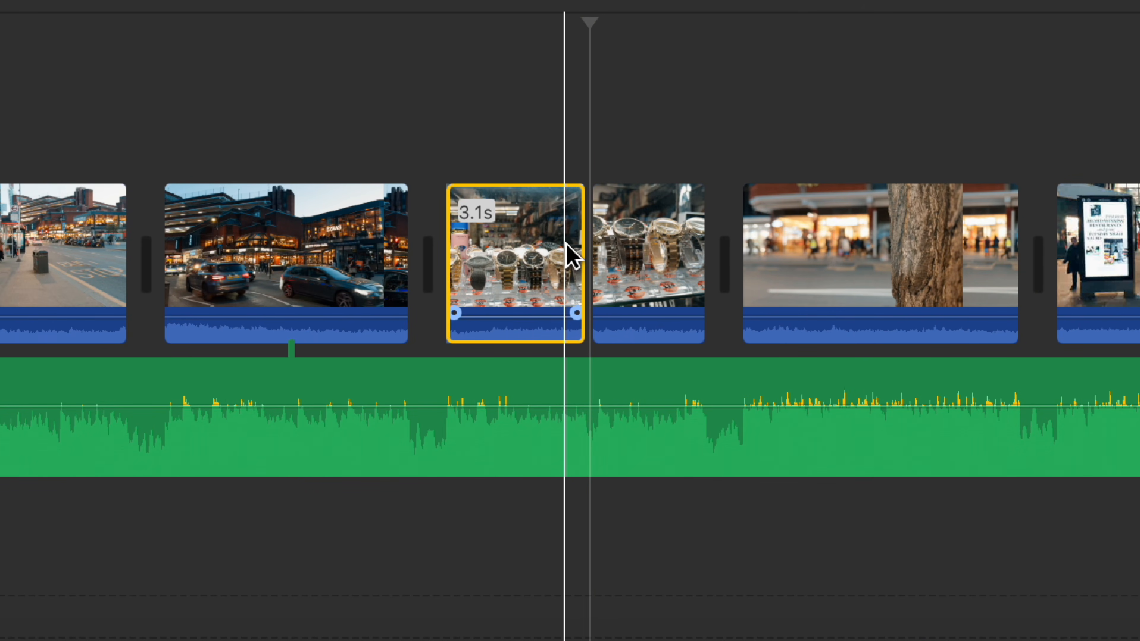
pyautogui.press('super+z')
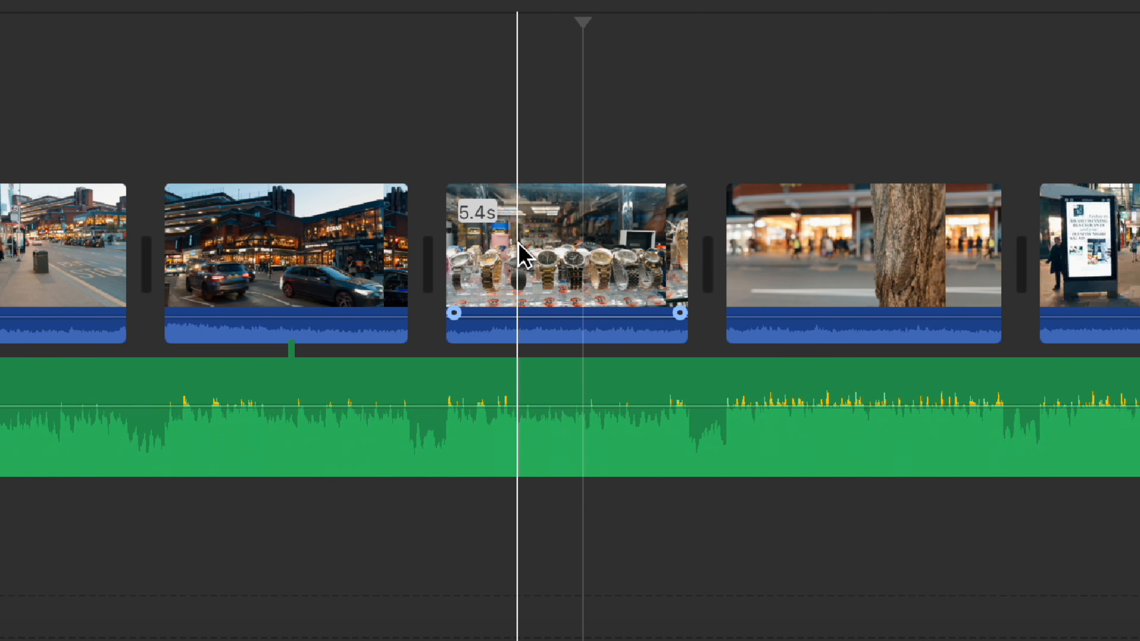
# Select a range in the middle of the watches clip, trim the clip to that selection, and undo the trim.
pyautogui.press('r')
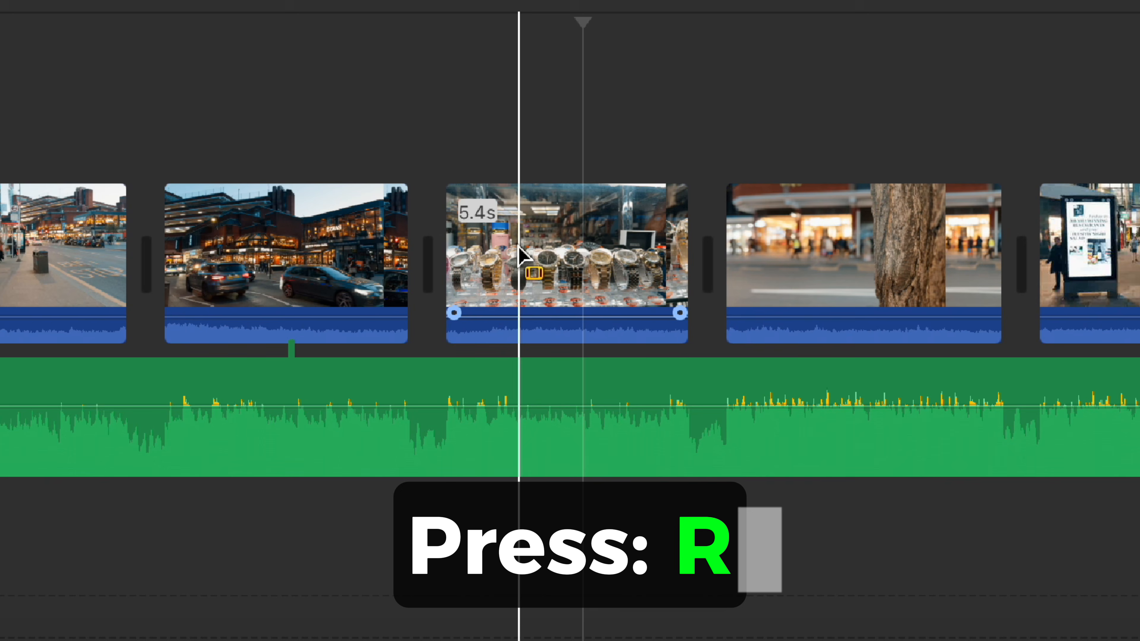
pyautogui.moveTo(520, 250); pyautogui.dragTo(623, 264)
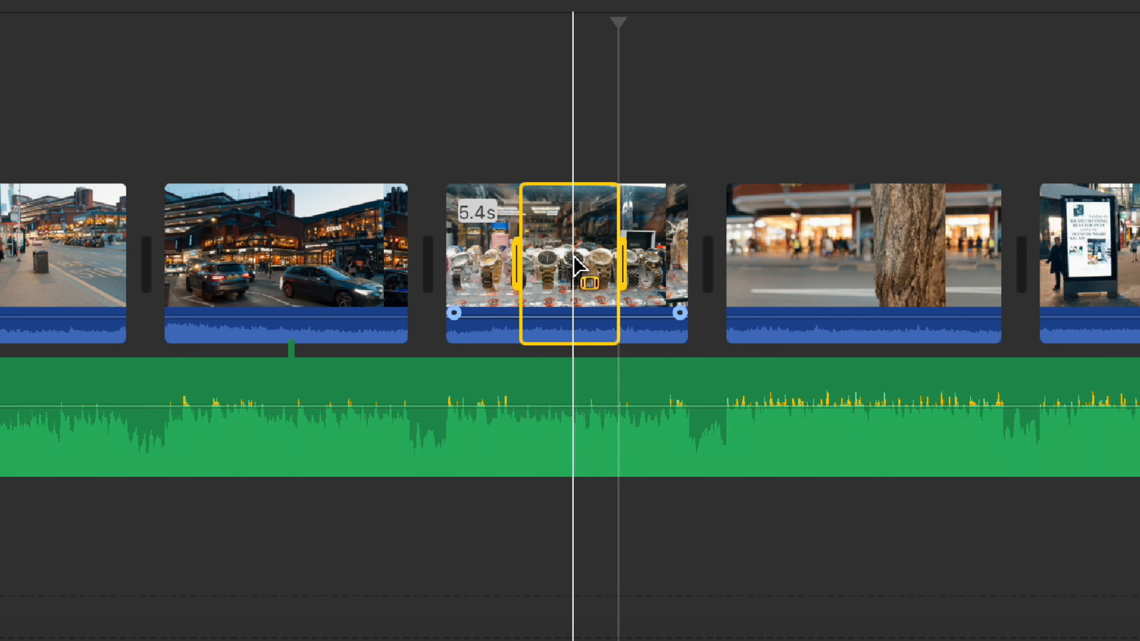
pyautogui.rightClick(575, 258)
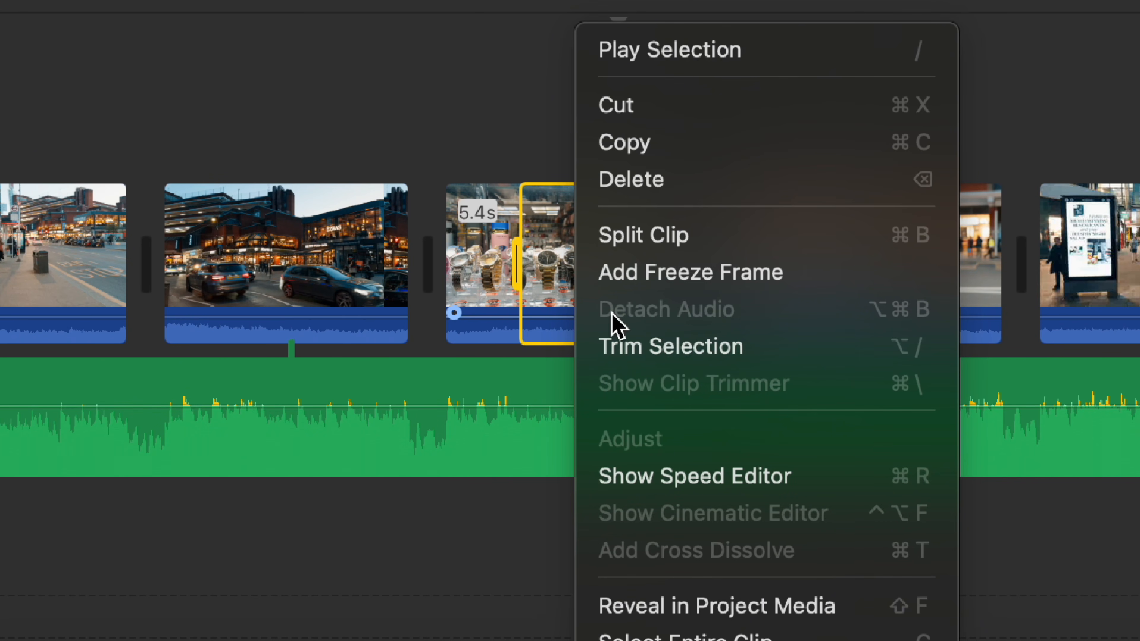
pyautogui.click(703, 350)
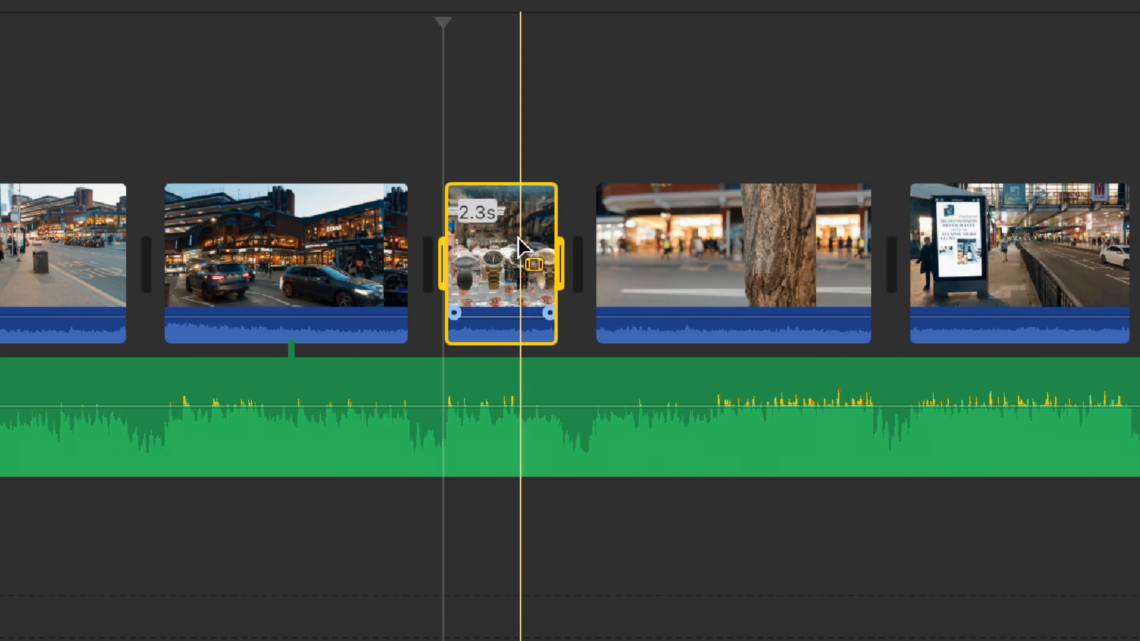
pyautogui.rightClick(494, 240)
pyautogui.click(501, 254)
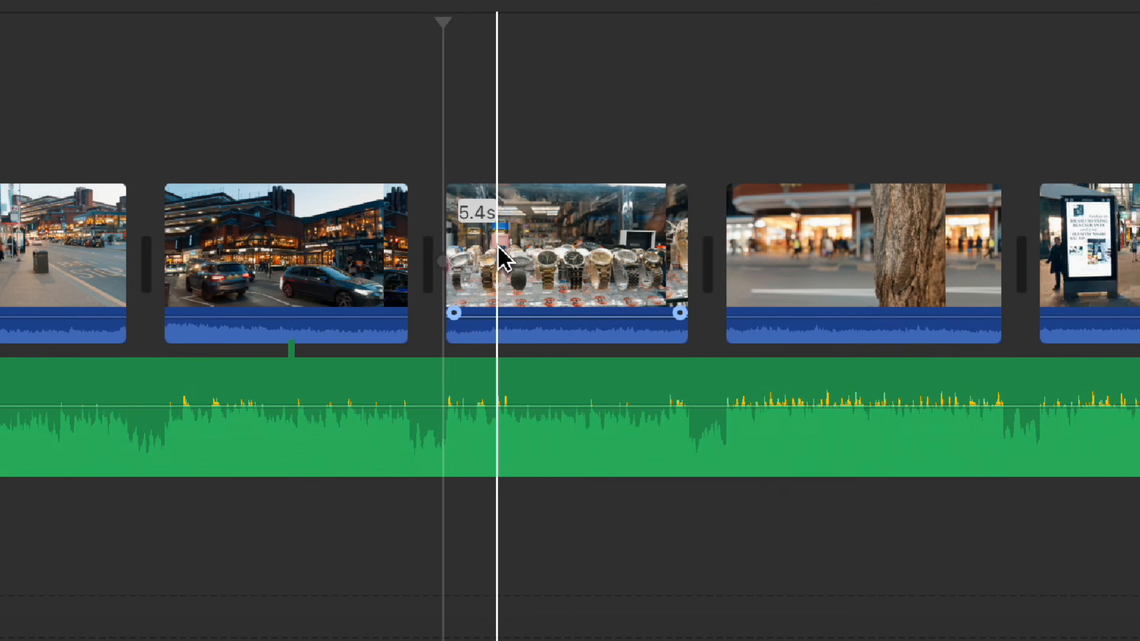
# Add a freeze frame at the start of the watches clip, preview it, and undo the freeze frame.
pyautogui.rightClick(564, 253)
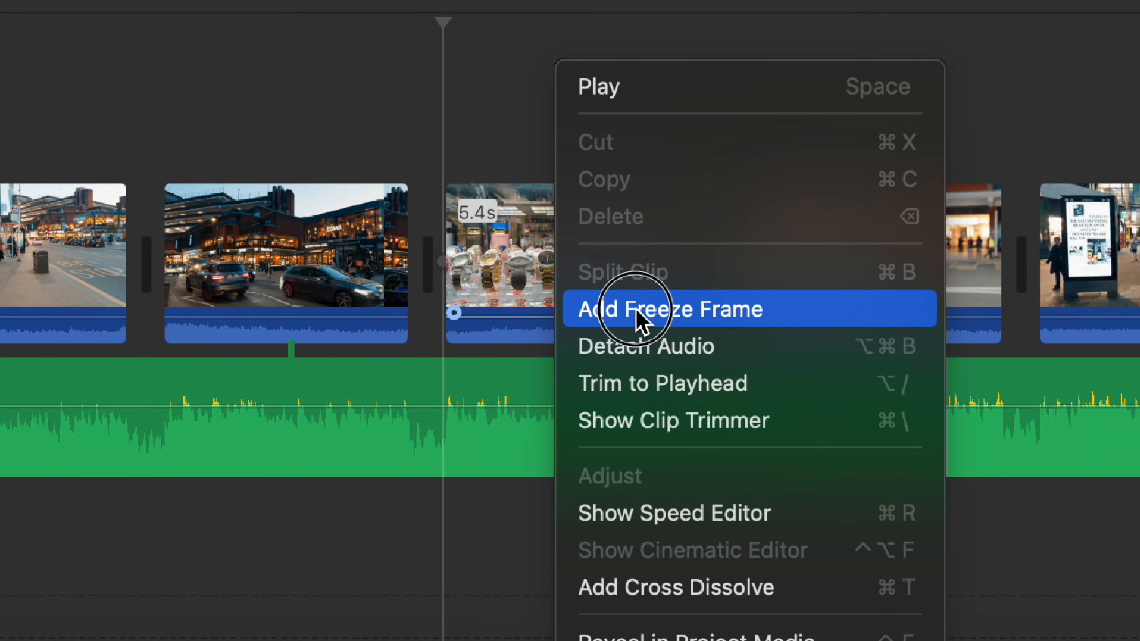
pyautogui.click(640, 320)
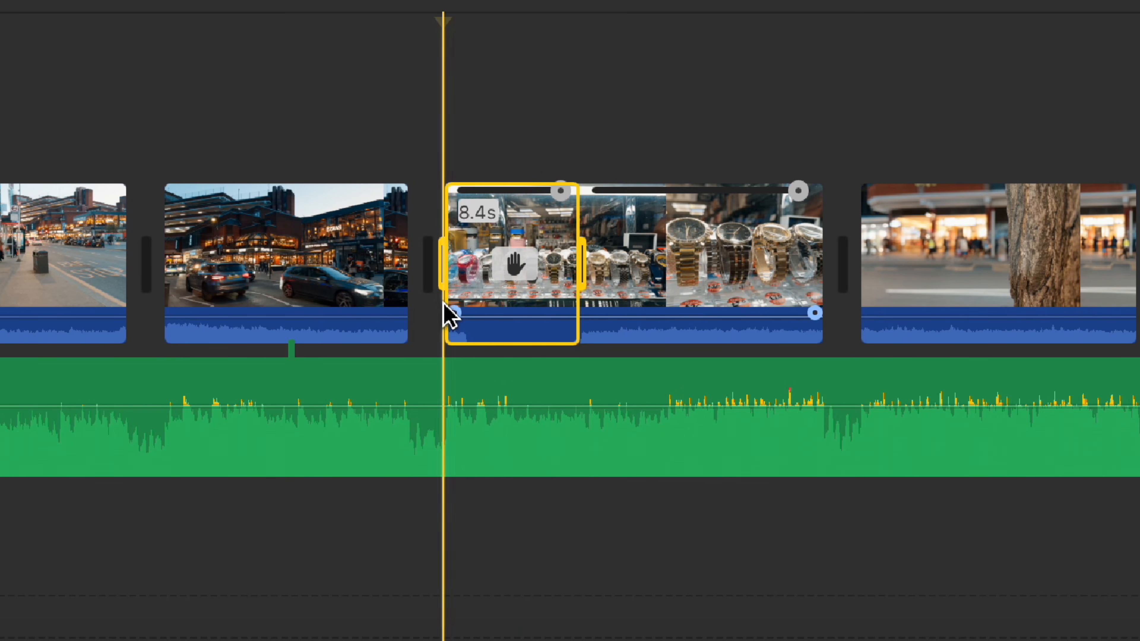
pyautogui.press('space')
pyautogui.press('space')
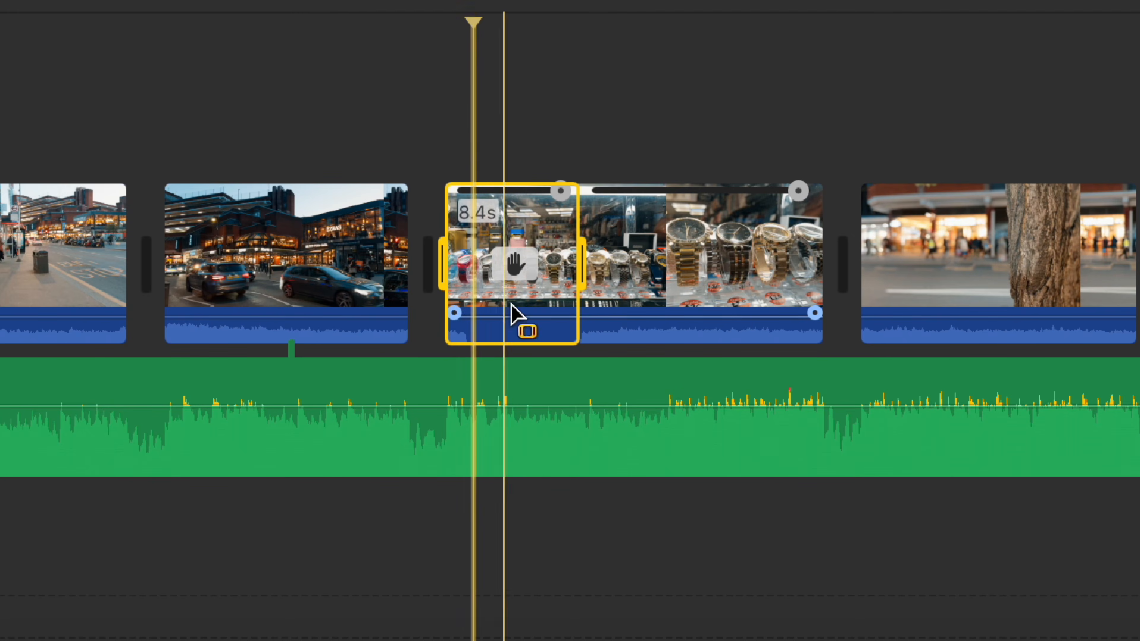
pyautogui.press('super+z')
# Detach the audio from the watches clip and delete it, and undo both the deletion and the detachment.
pyautogui.rightClick(543, 245)
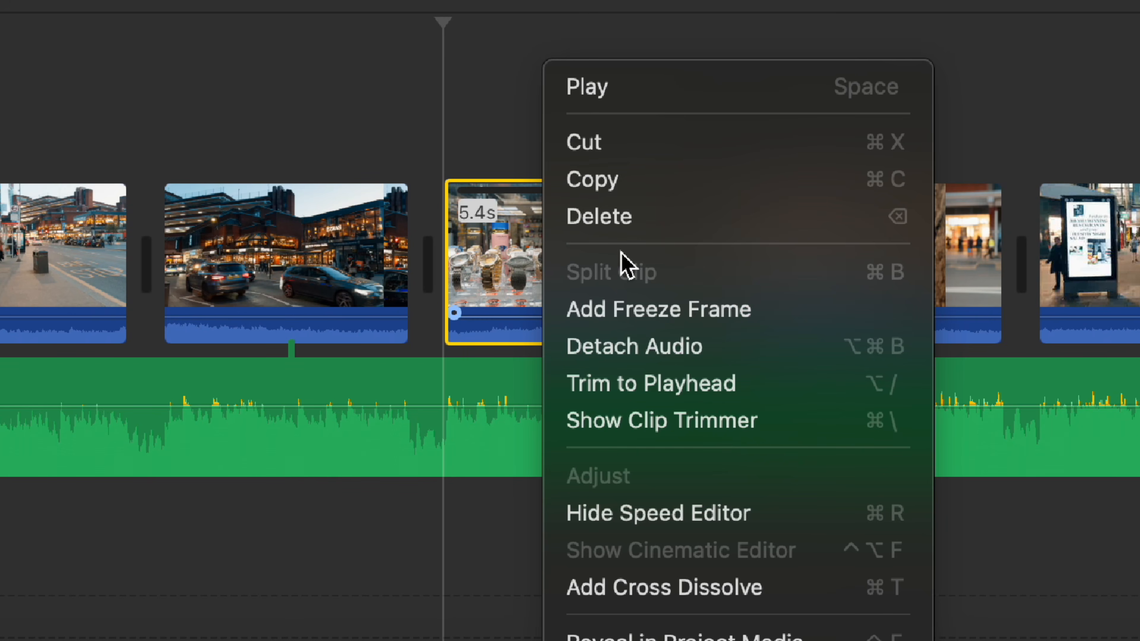
pyautogui.click(663, 350)
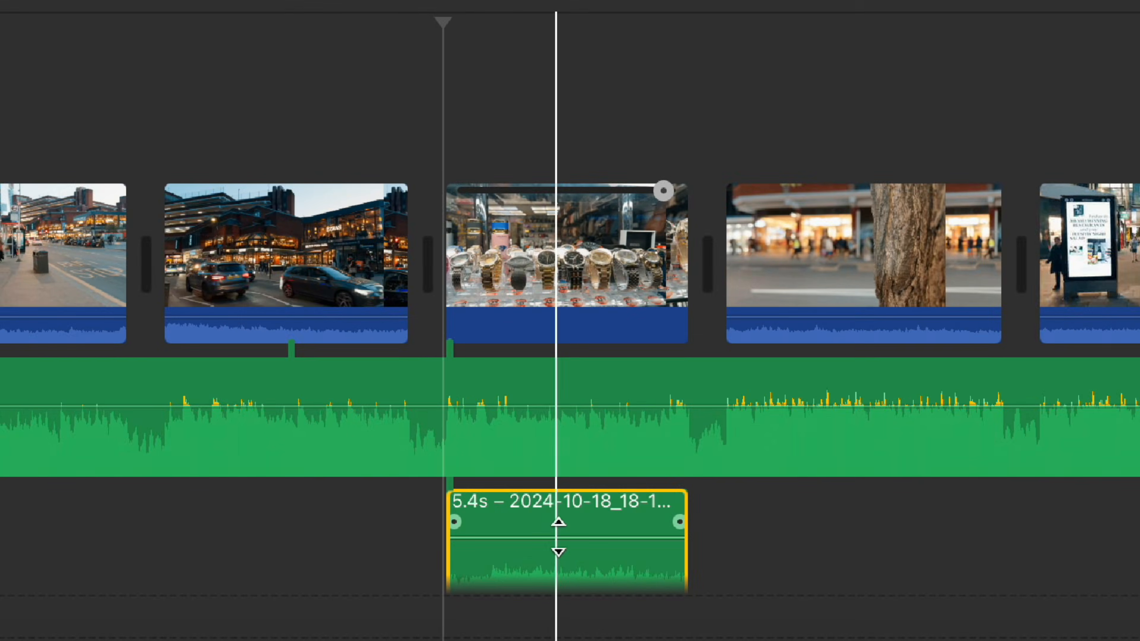
pyautogui.scroll(-1, 585, 525)
pyautogui.click(512, 493)
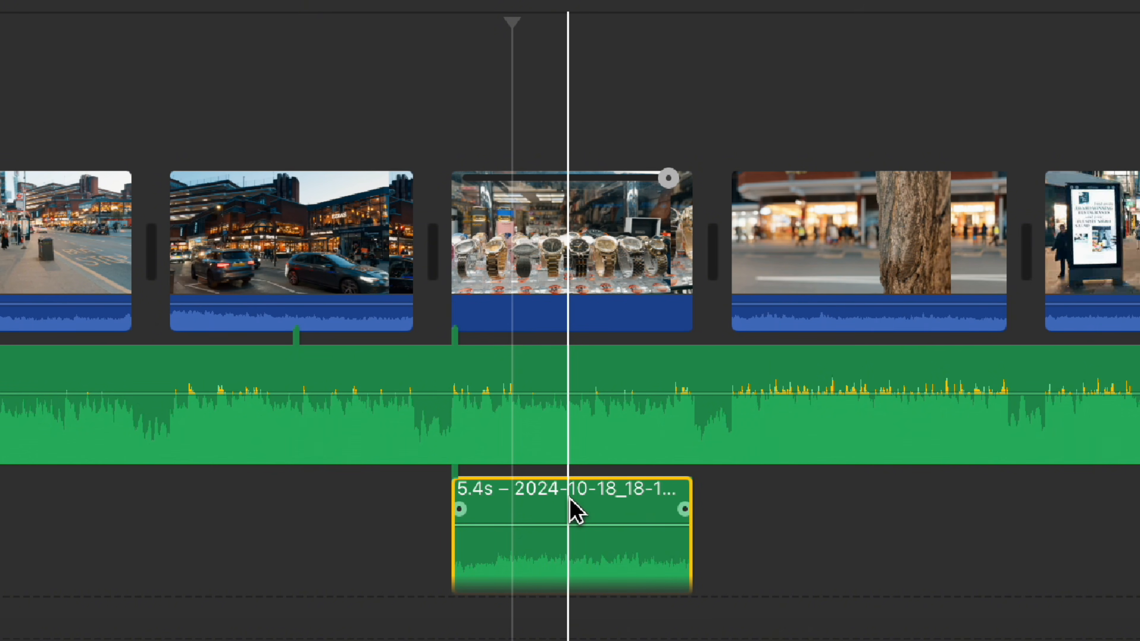
pyautogui.press('Delete')
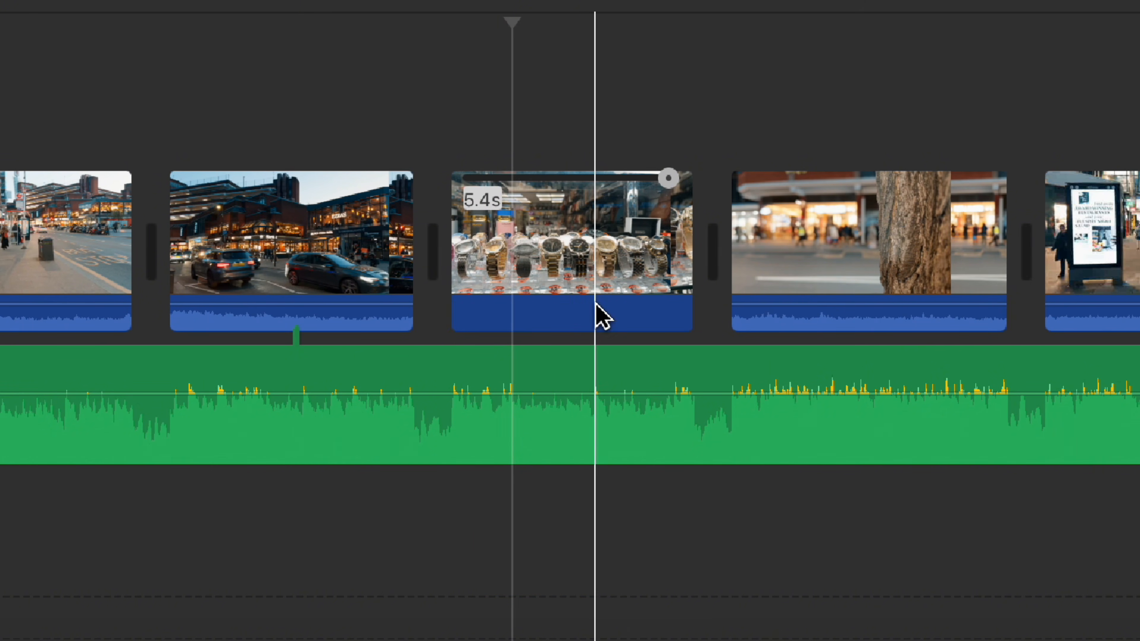
pyautogui.press('super+z')
pyautogui.press('super+z')
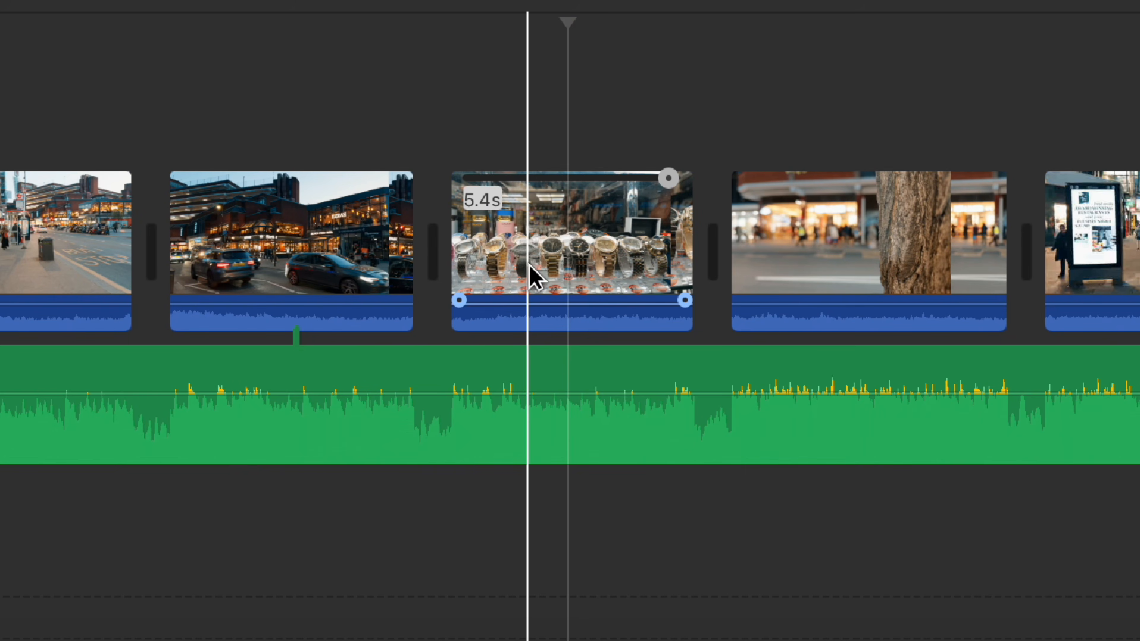
# Place the playhead within the watches clip and trim the clip to the playhead.
pyautogui.click(535, 249)
pyautogui.rightClick(535, 245)
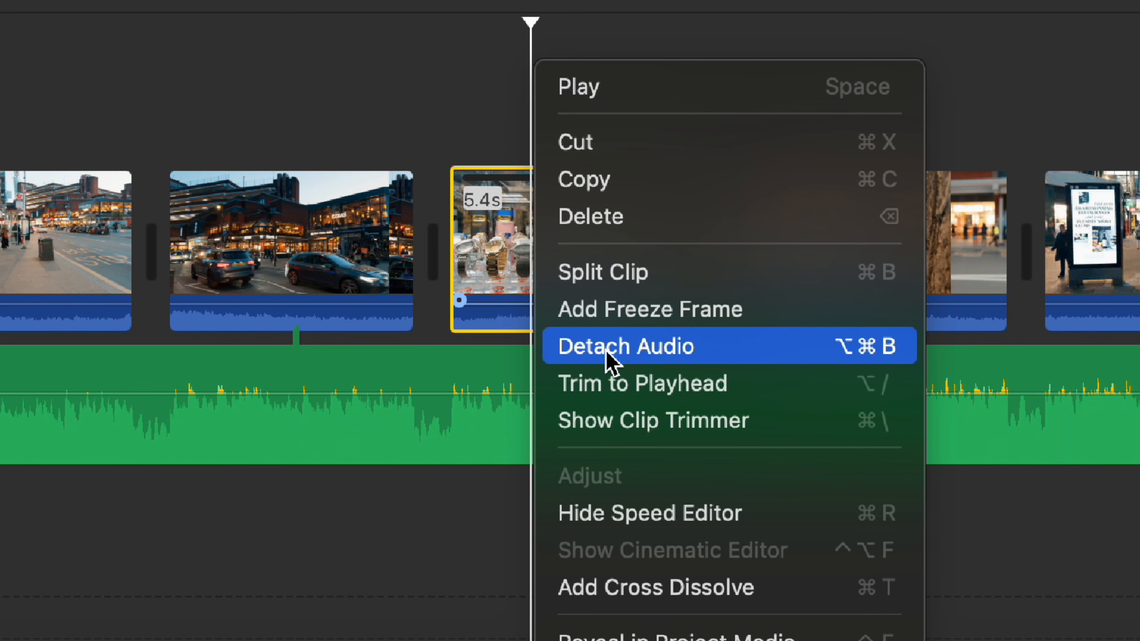
pyautogui.click(613, 384)
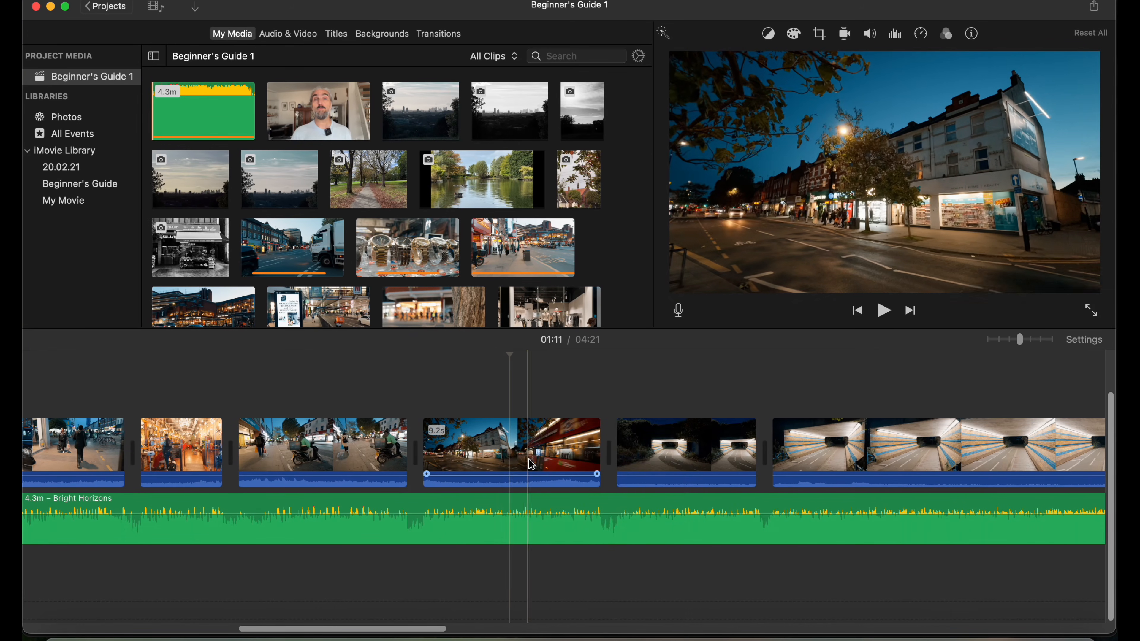
# Open the night street corner clip in the Clip Trimmer and trim both its start and its end.
pyautogui.rightClick(517, 460)
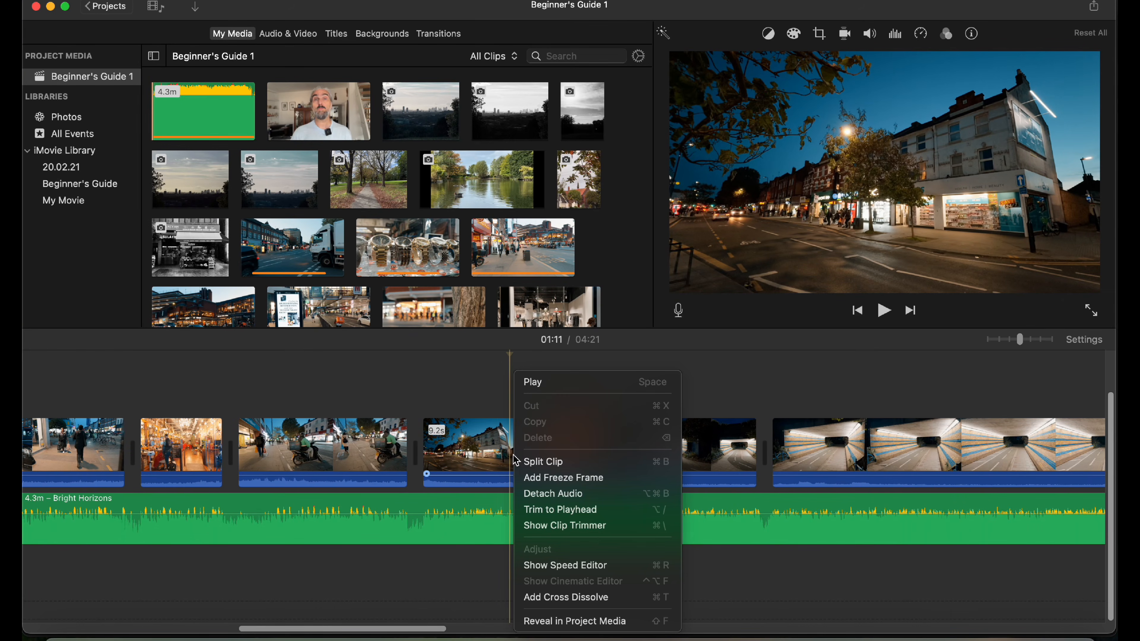
pyautogui.click(571, 527)
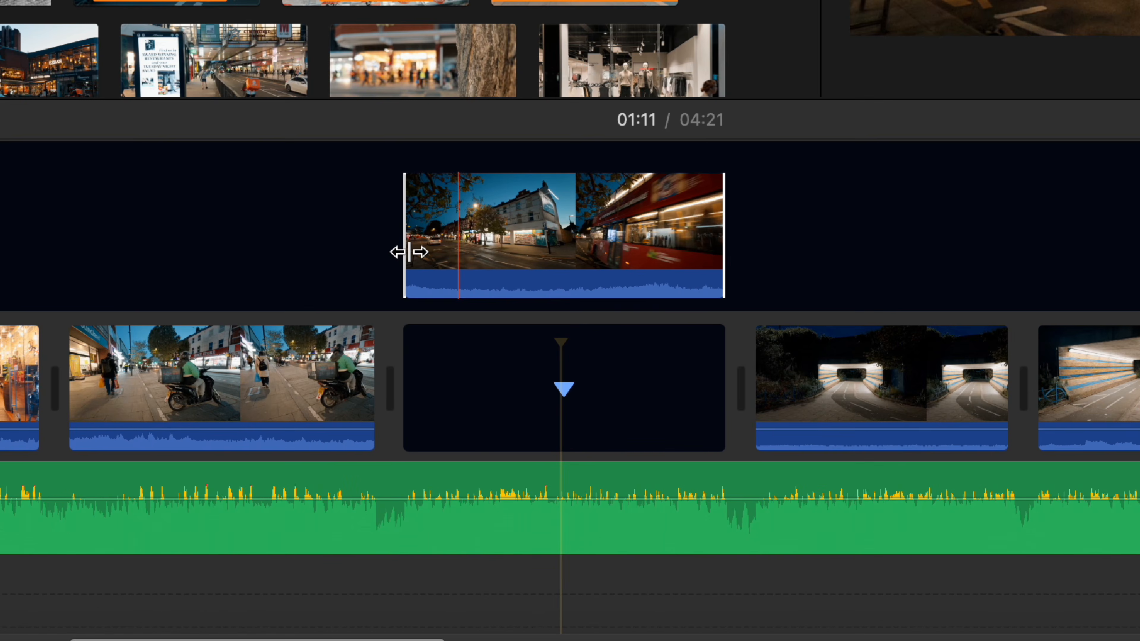
pyautogui.moveTo(405, 252); pyautogui.dragTo(458, 252)
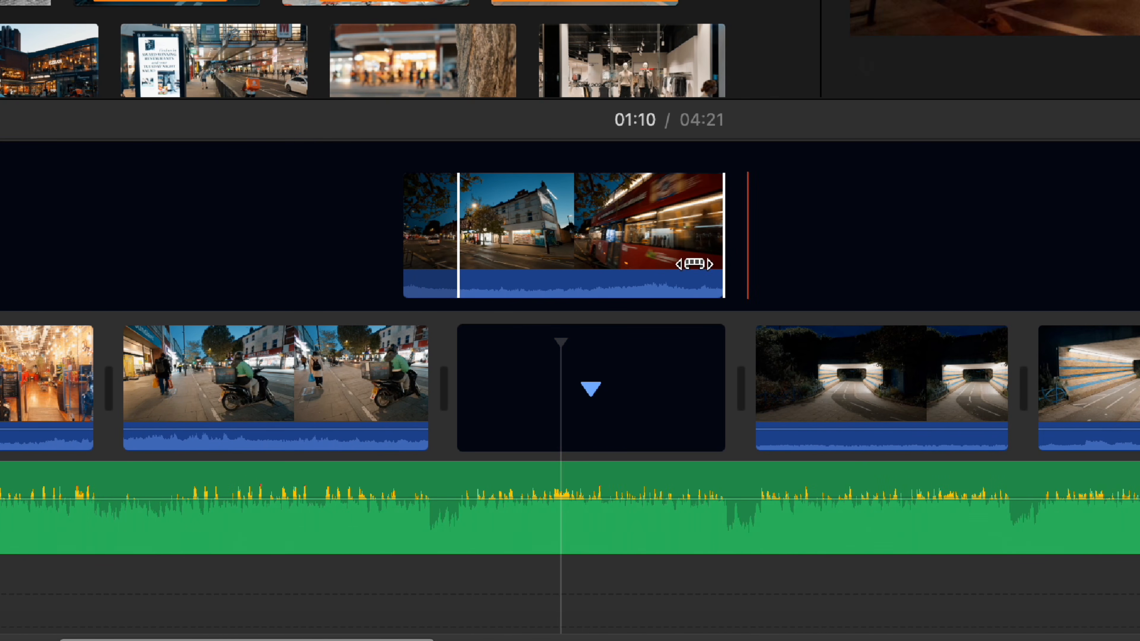
pyautogui.moveTo(723, 256); pyautogui.dragTo(561, 263)
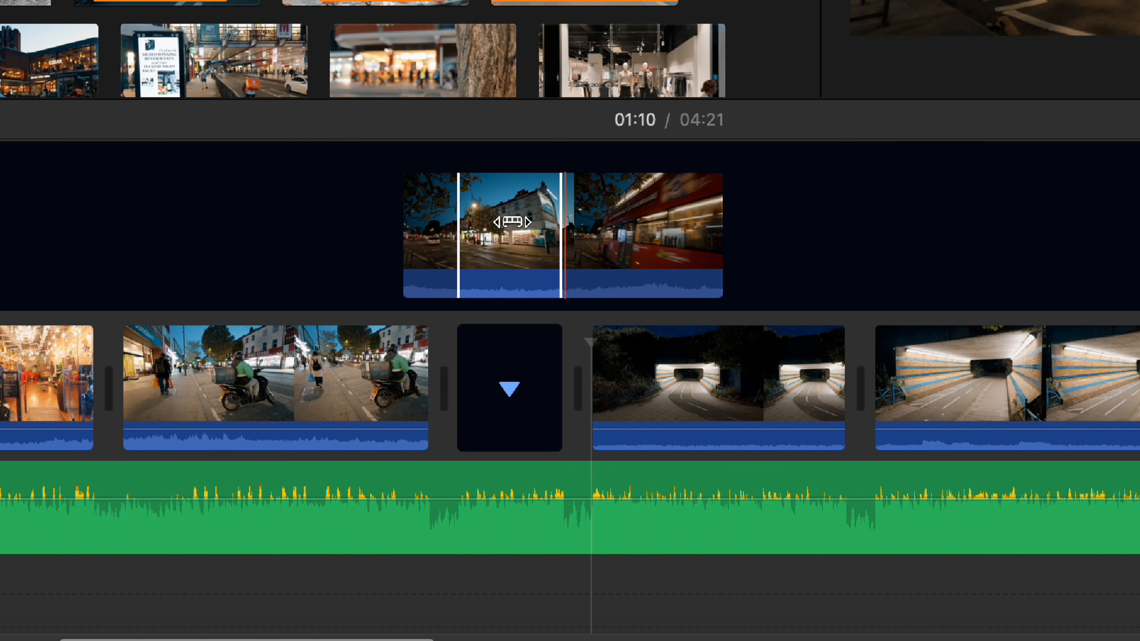
# Slip the footage within the trimmed night street corner clip so its kept section shows the passing red bus.
pyautogui.moveTo(516, 224)
pyautogui.mouseDown()
pyautogui.moveTo(549, 226)
pyautogui.moveTo(438, 229)
pyautogui.moveTo(518, 230)
pyautogui.moveTo(512, 238)
pyautogui.mouseUp()
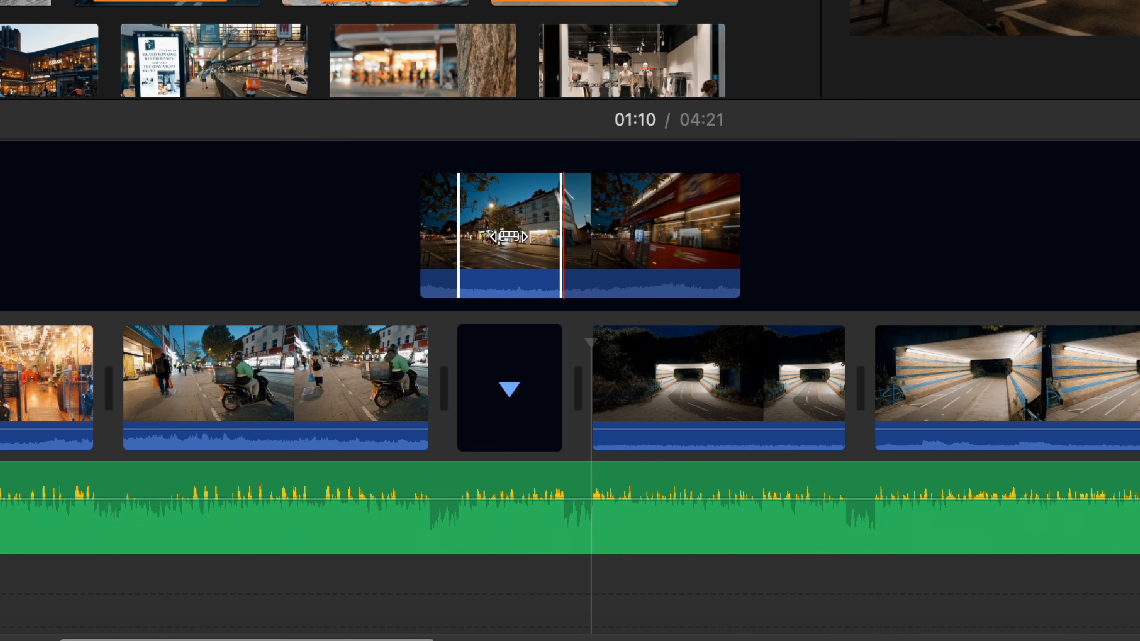
pyautogui.press('space')
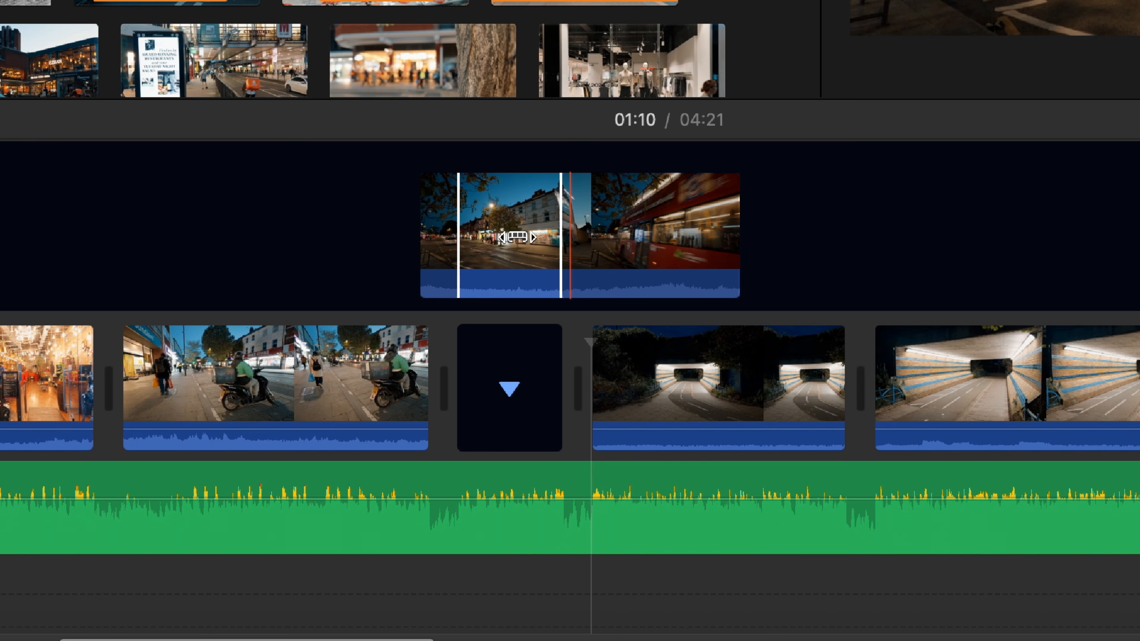
pyautogui.moveTo(517, 237); pyautogui.dragTo(506, 239)
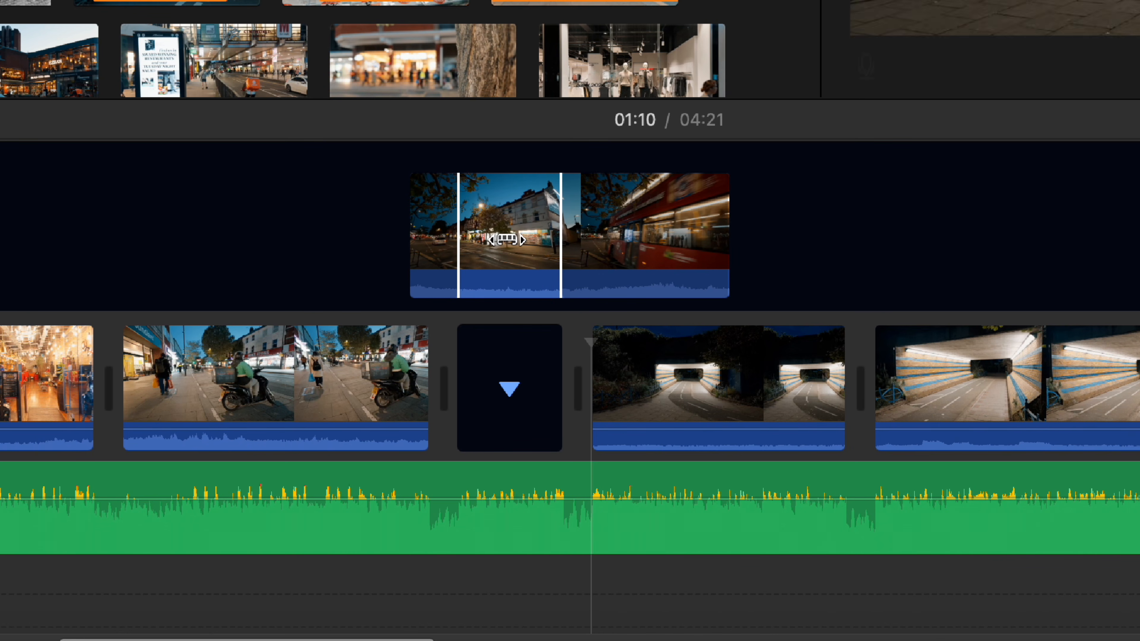
pyautogui.moveTo(617, 234); pyautogui.dragTo(509, 233)
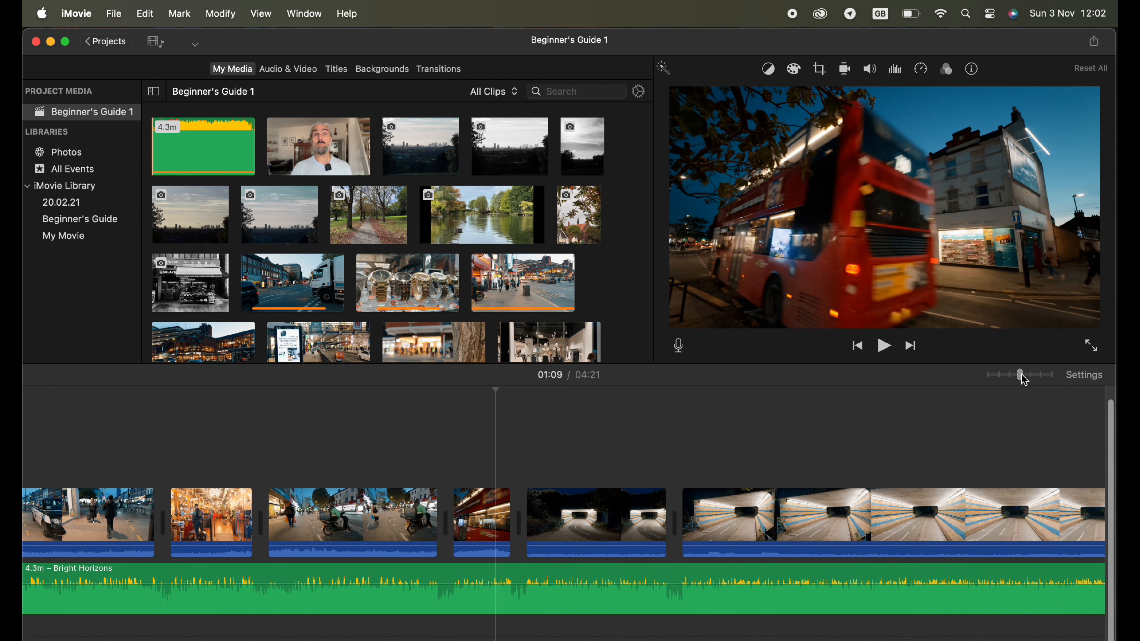
# Zoom the timeline in, and zoom it out until the whole project fits in view.
pyautogui.moveTo(1020, 380); pyautogui.dragTo(1050, 378)
pyautogui.moveTo(901, 296); pyautogui.dragTo(743, 315)
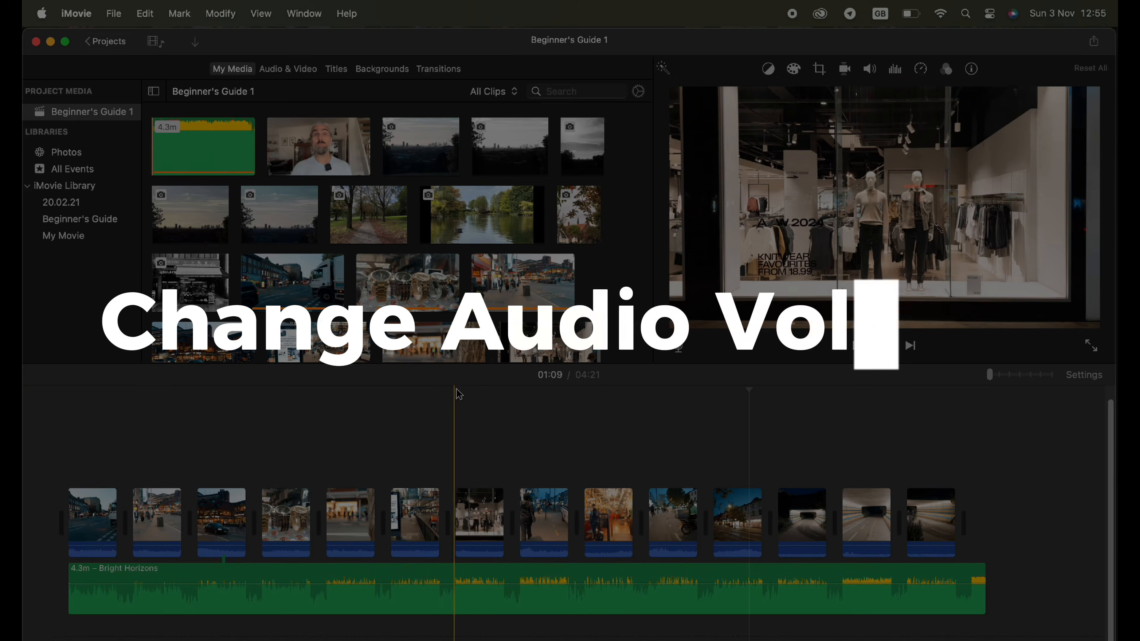
# Lower the audio of the evening restaurant street clip to silence, and raise it again to just below its starting level.
pyautogui.moveTo(998, 372); pyautogui.dragTo(1019, 376)
pyautogui.hscroll(-15, 590, 440)
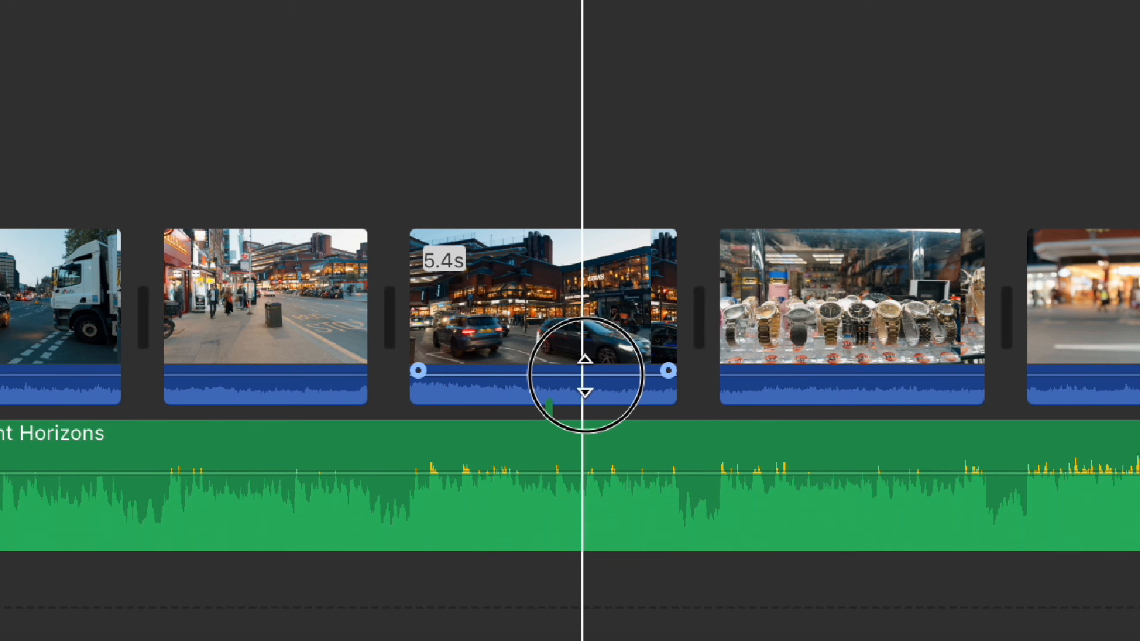
pyautogui.moveTo(584, 375); pyautogui.dragTo(586, 408)
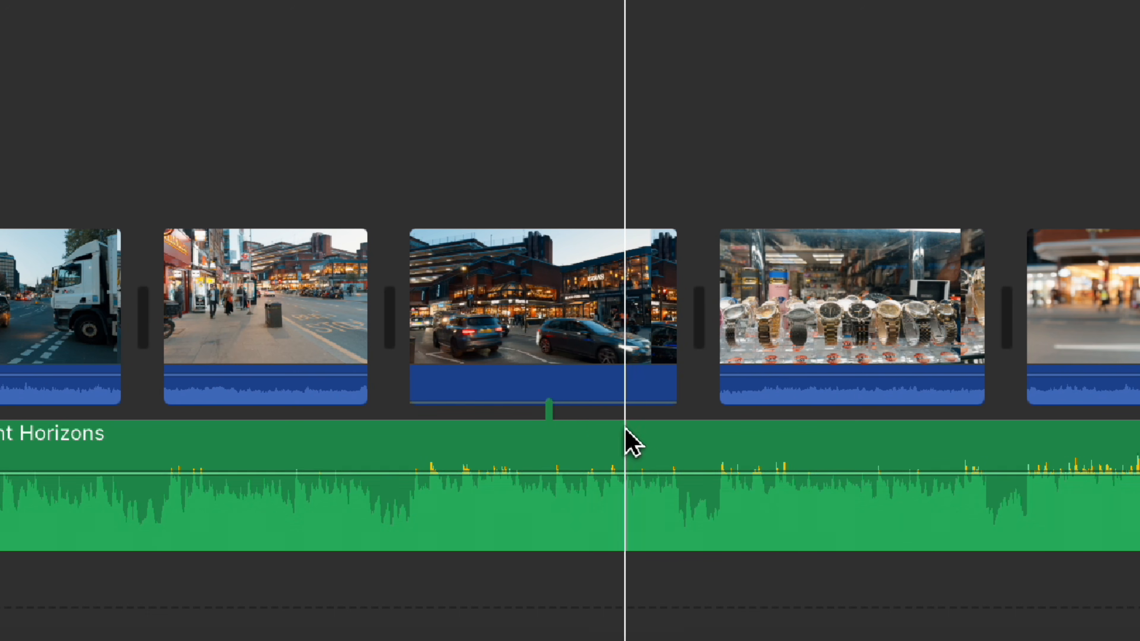
pyautogui.moveTo(593, 404); pyautogui.dragTo(583, 383)
# Raise the Bright Horizons music track's volume to 400%, and lower it back to about its starting level.
pyautogui.moveTo(618, 474); pyautogui.dragTo(612, 449)
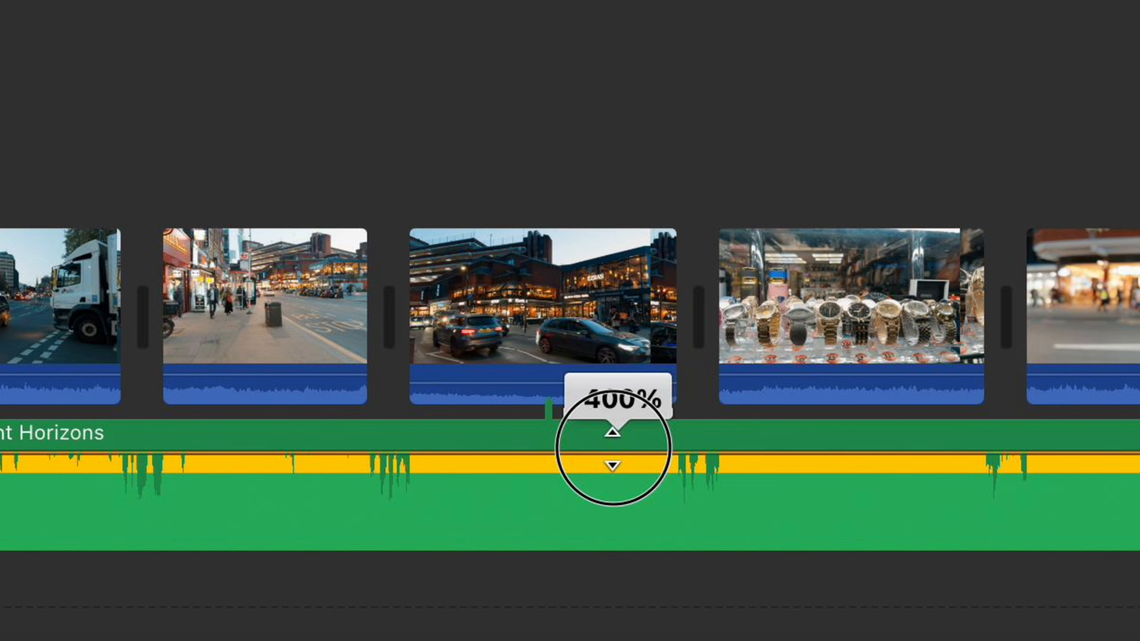
pyautogui.moveTo(613, 449)
pyautogui.mouseDown()
pyautogui.moveTo(616, 479)
pyautogui.moveTo(616, 435)
pyautogui.mouseUp()
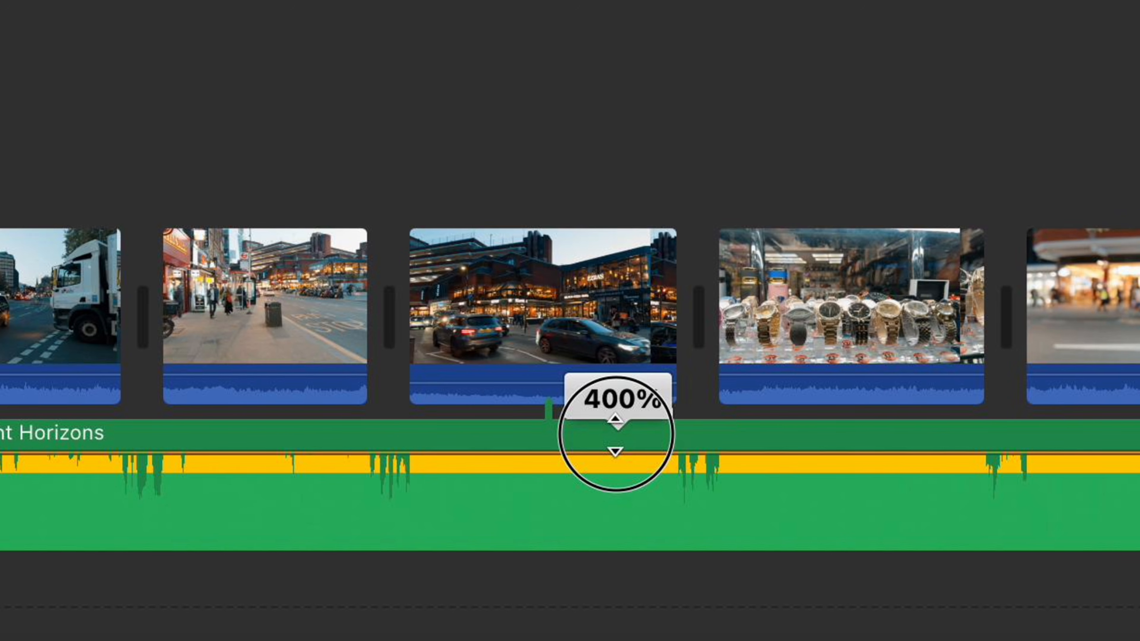
pyautogui.moveTo(616, 434); pyautogui.dragTo(613, 472)
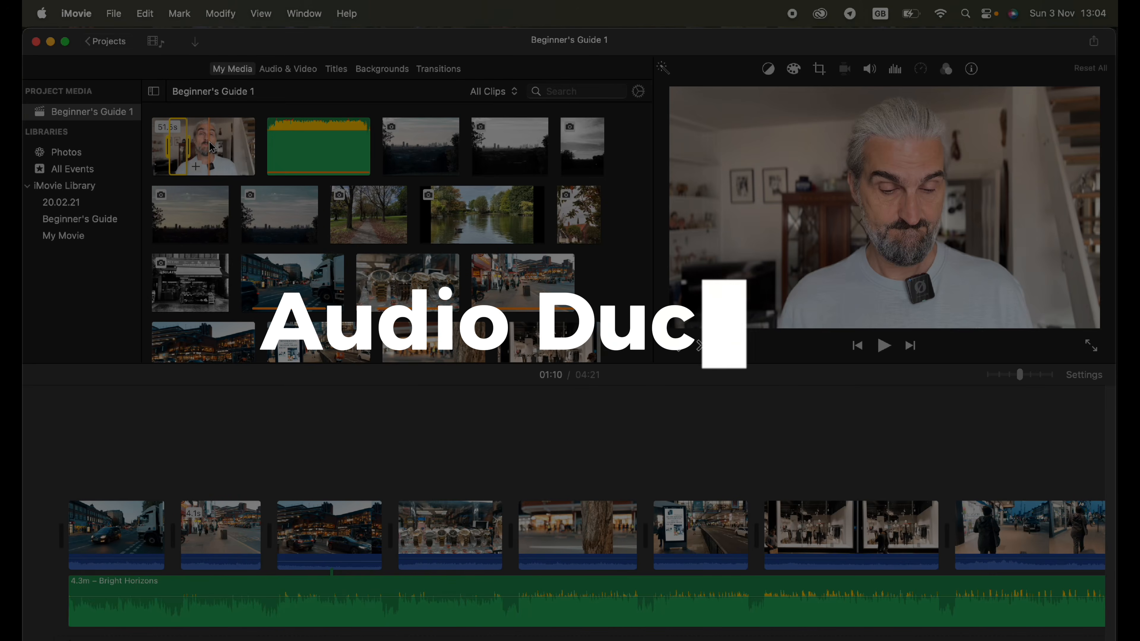
# Insert the talking-head clip between the evening restaurant street clip and the watches clip, and play it.
pyautogui.moveTo(218, 142); pyautogui.dragTo(397, 537)
pyautogui.hscroll(3, 457, 482)
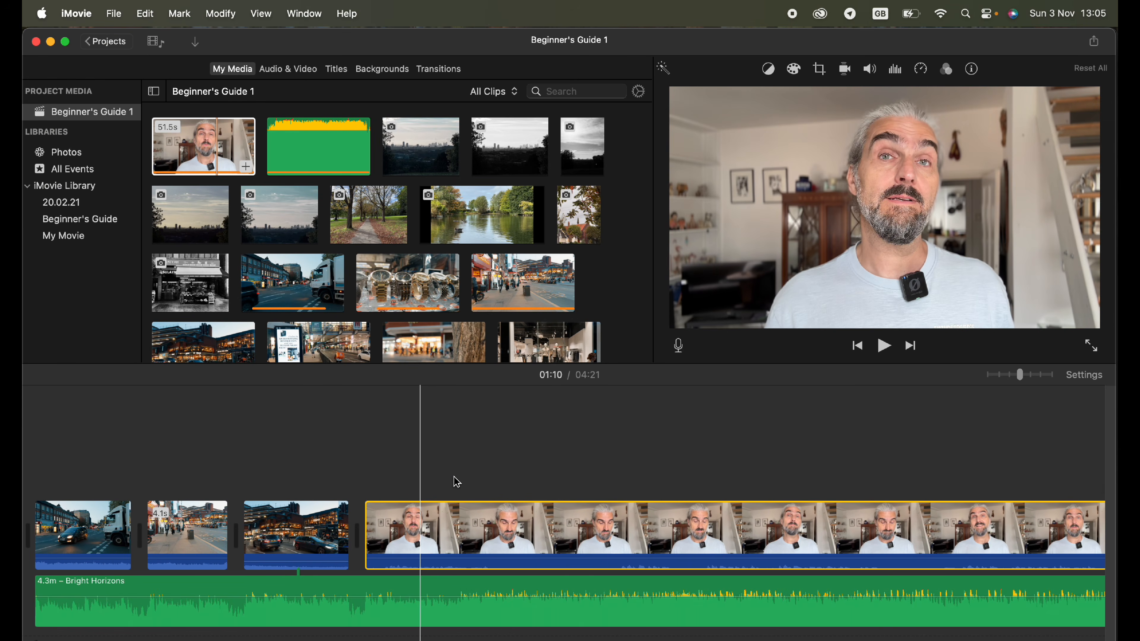
pyautogui.press('space')
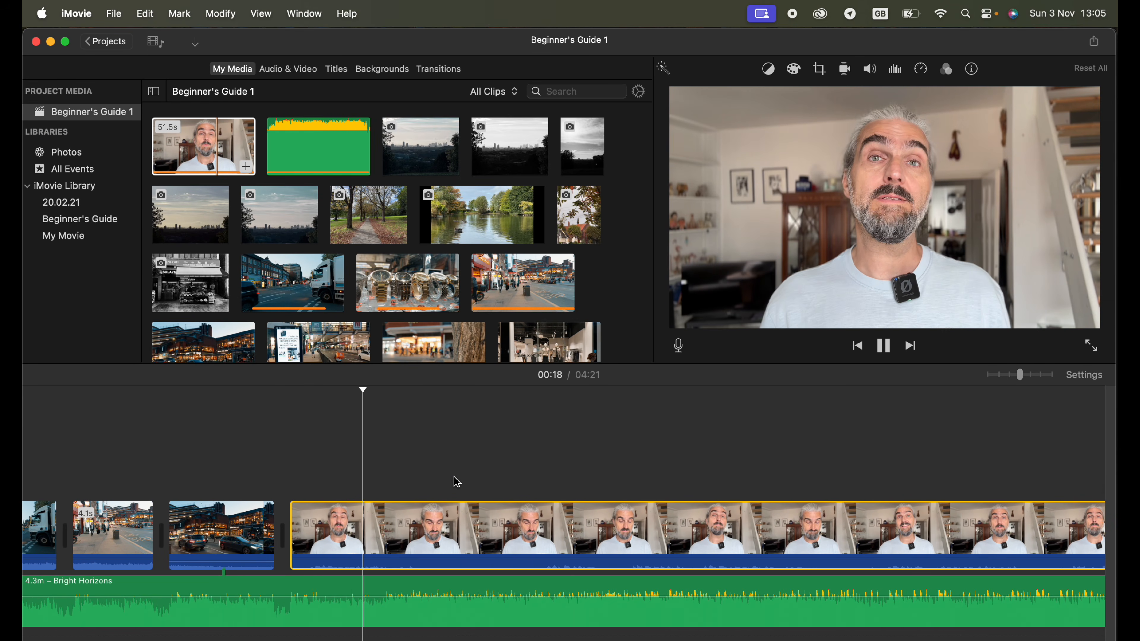
pyautogui.press('space')
pyautogui.press('space')
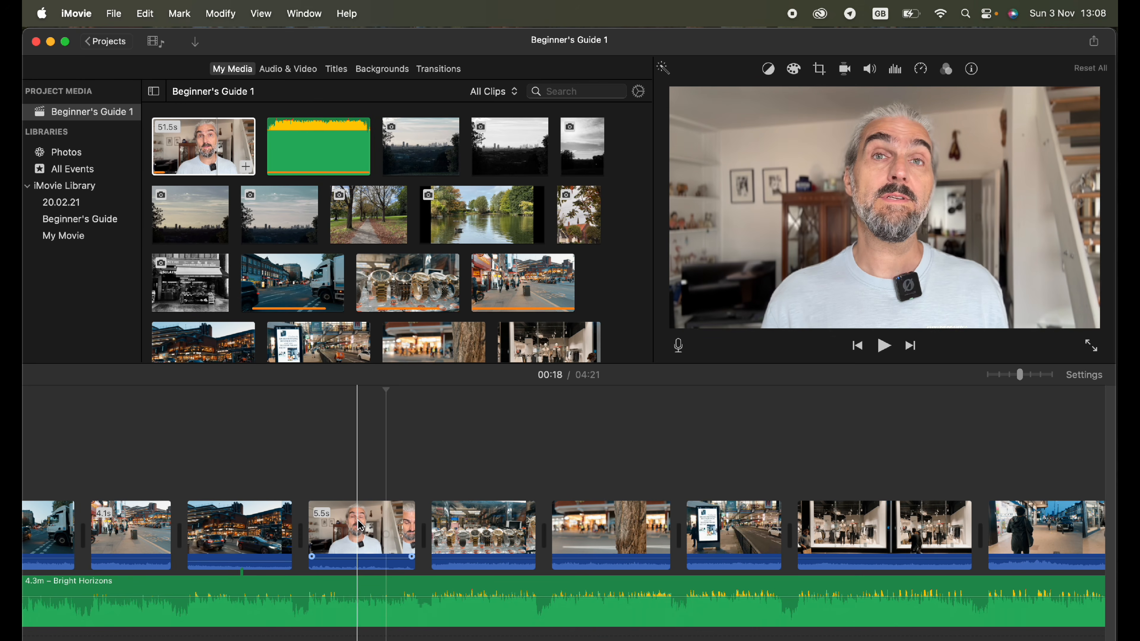
# Raise the talking-head clip's volume to 400% and open the volume adjustments for that clip.
pyautogui.hscroll(-5, 366, 527)
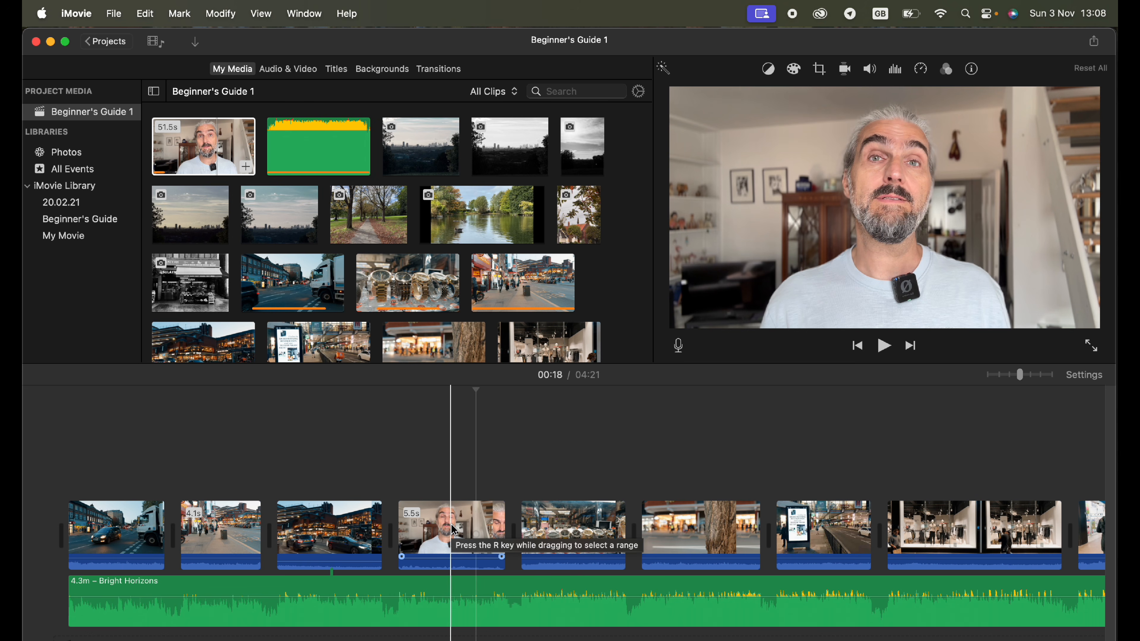
pyautogui.click(453, 557)
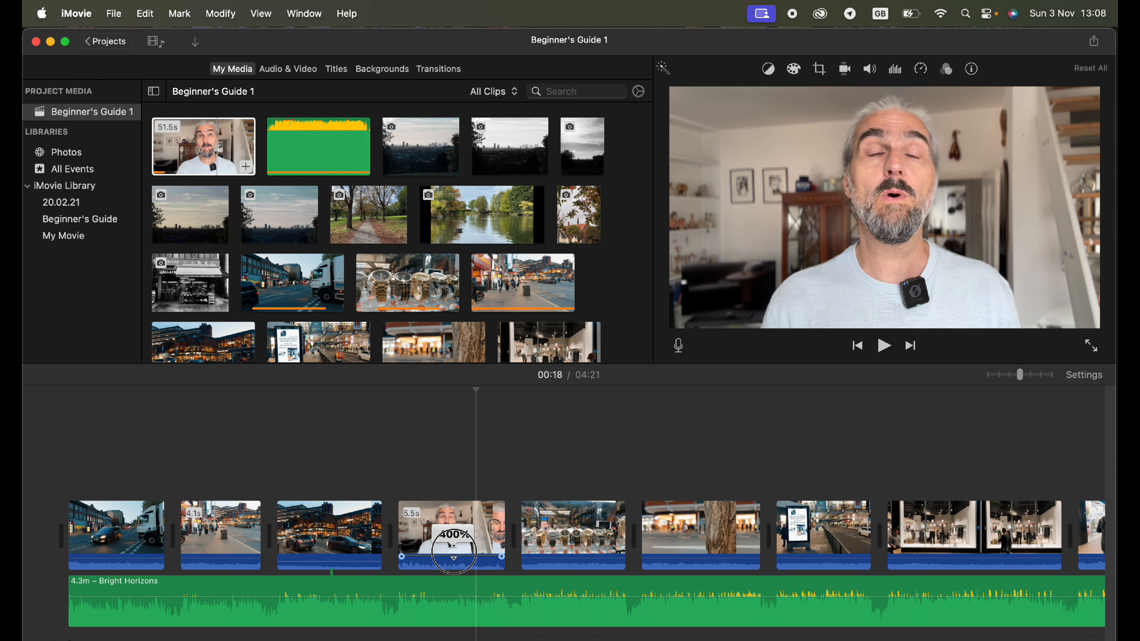
pyautogui.moveTo(456, 538); pyautogui.dragTo(444, 537)
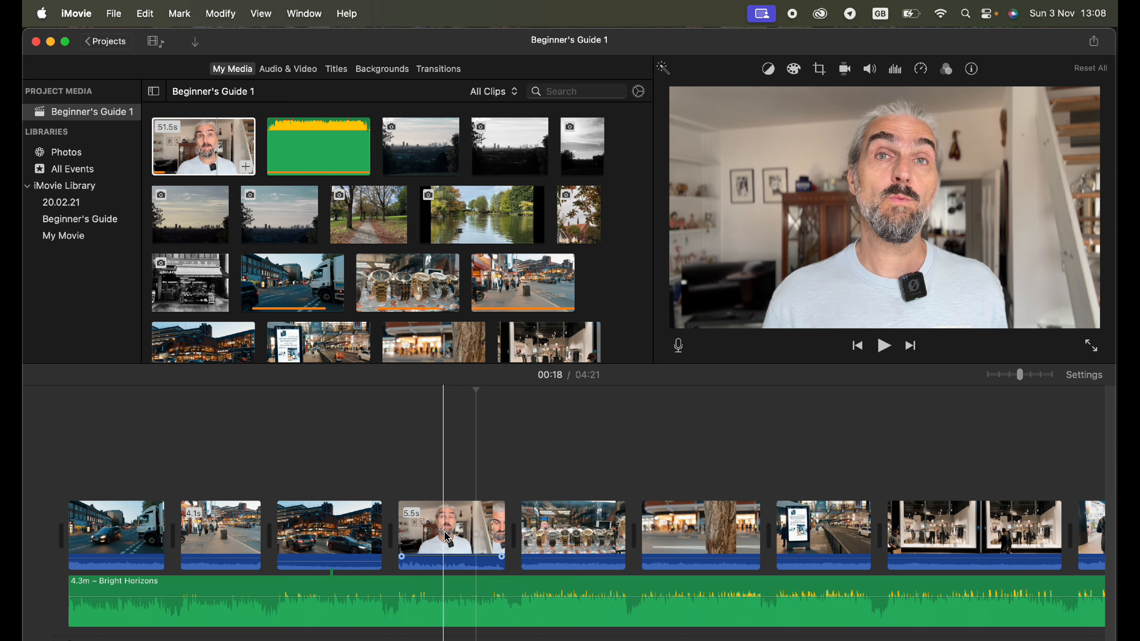
pyautogui.click(447, 537)
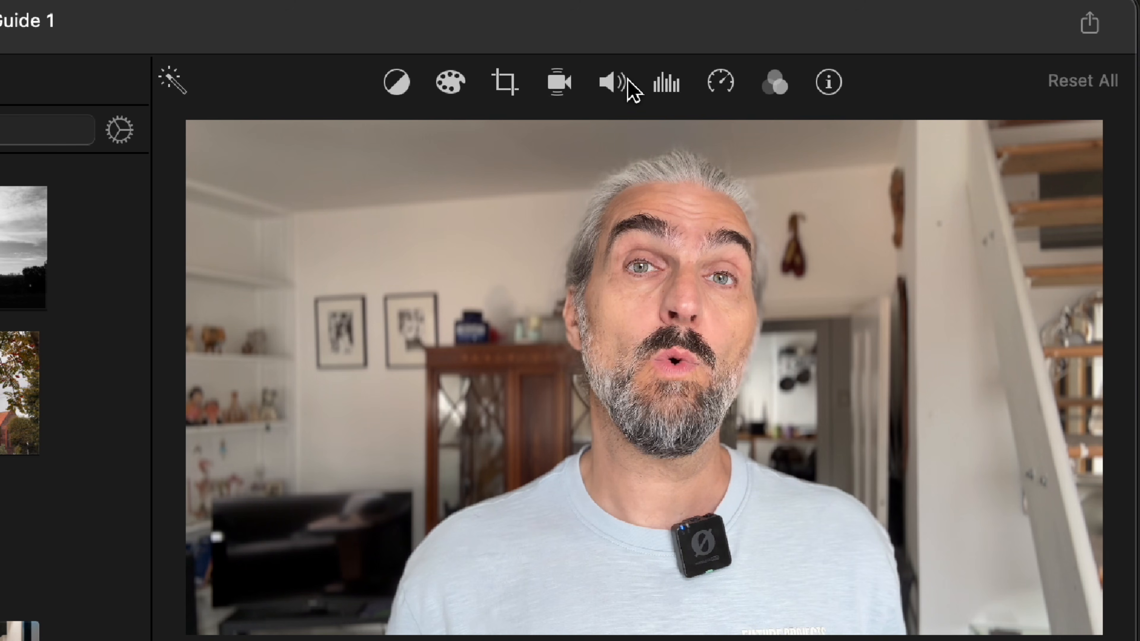
pyautogui.click(620, 90)
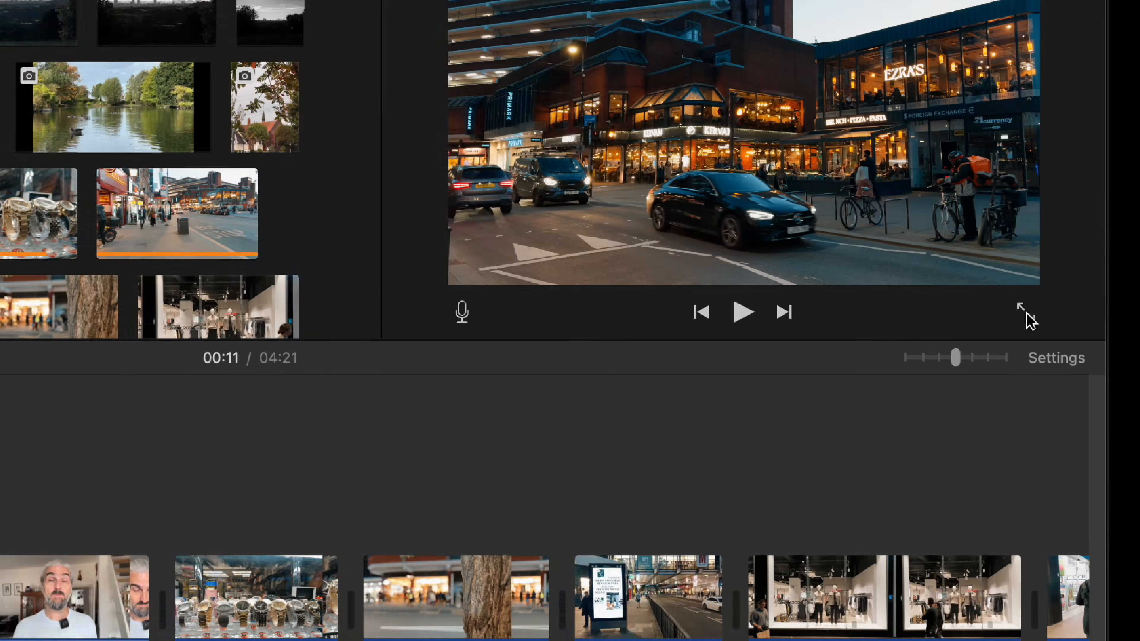
# View the project in full screen through to the talking-head clip, and return to the editing view.
pyautogui.click(947, 343)
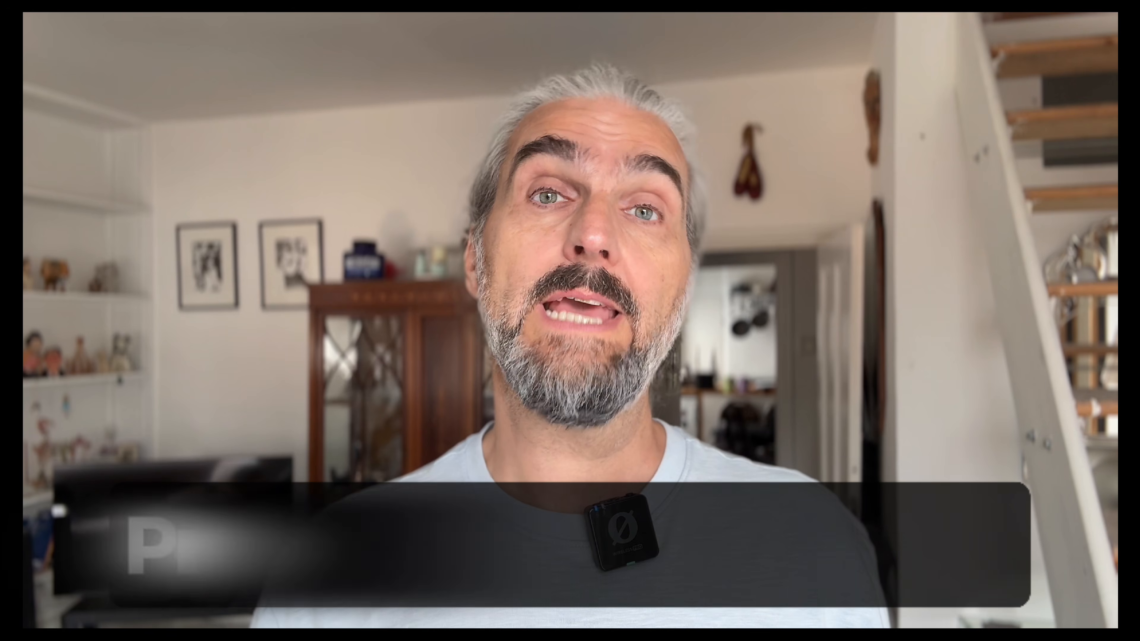
pyautogui.press('Escape')
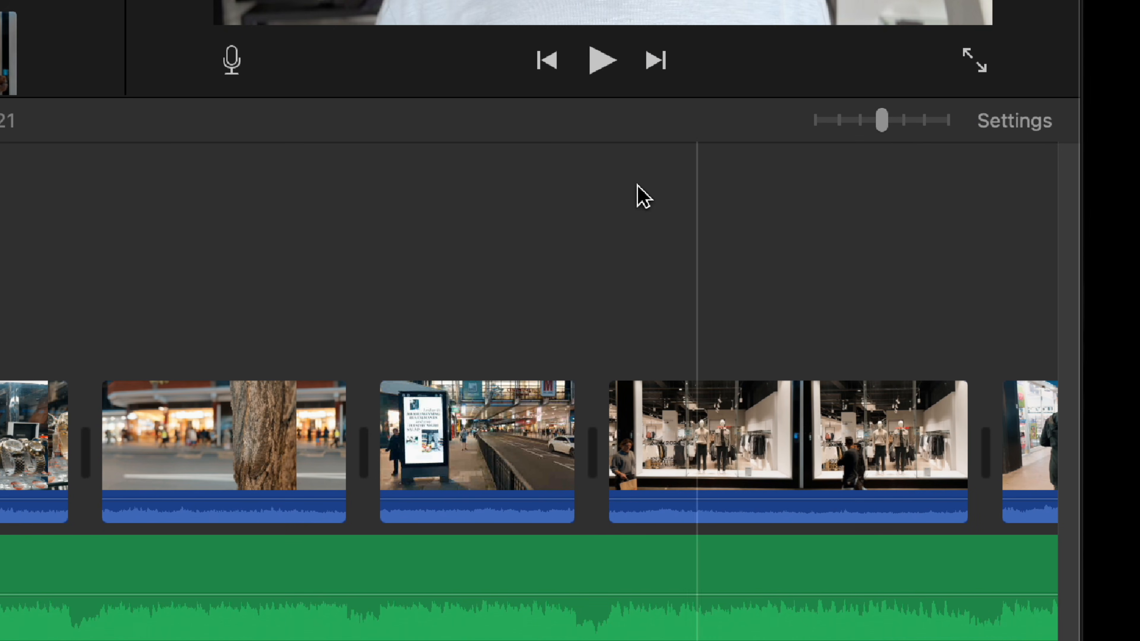
# Enlarge the timeline clip size in the project settings, reduce it to a small size, and close the settings.
pyautogui.click(1023, 128)
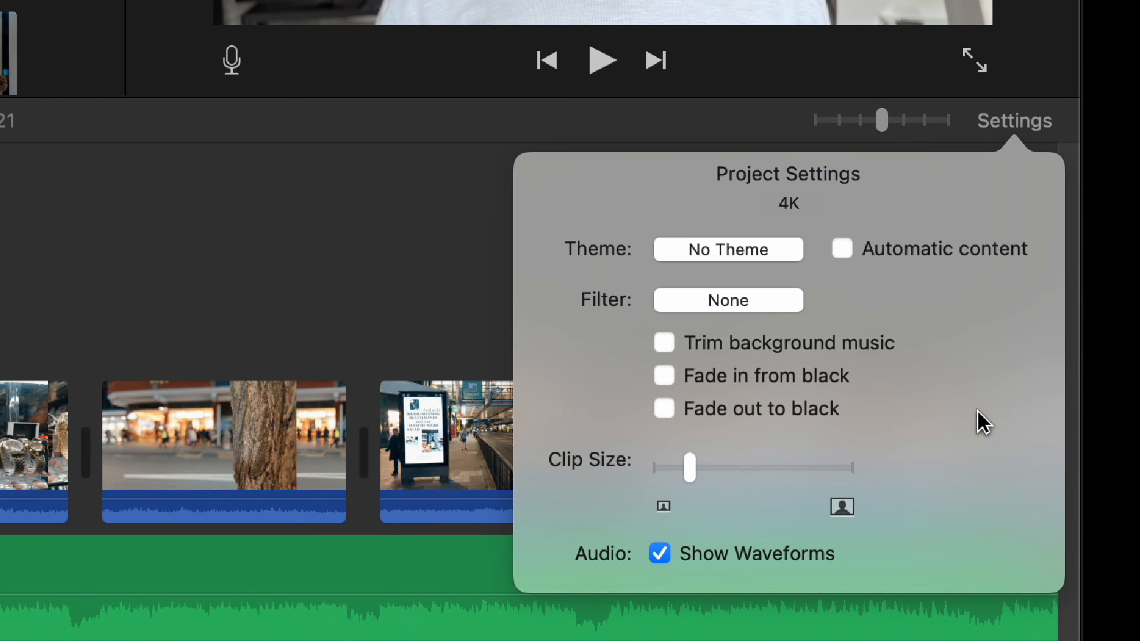
pyautogui.moveTo(689, 470); pyautogui.dragTo(823, 473)
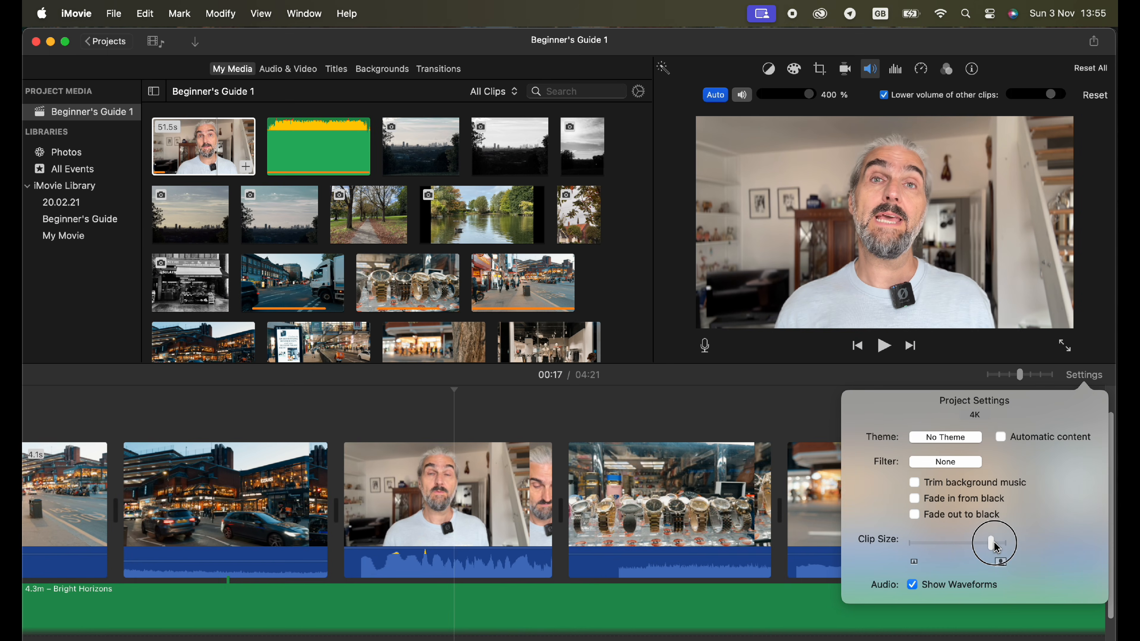
pyautogui.moveTo(996, 548); pyautogui.dragTo(924, 548)
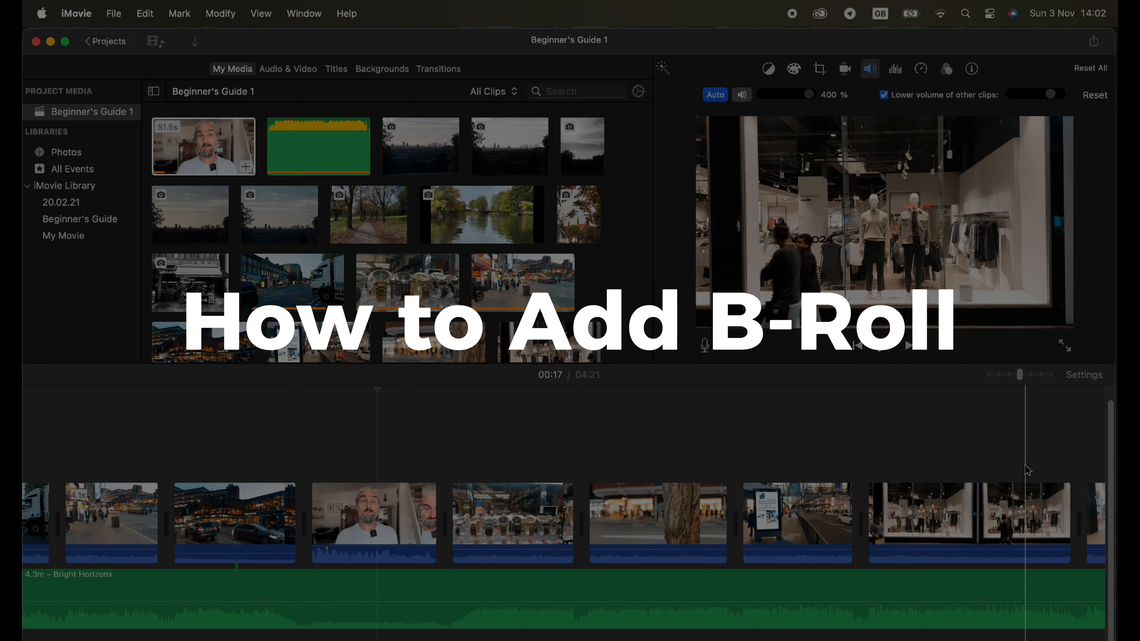
pyautogui.click(1084, 375)
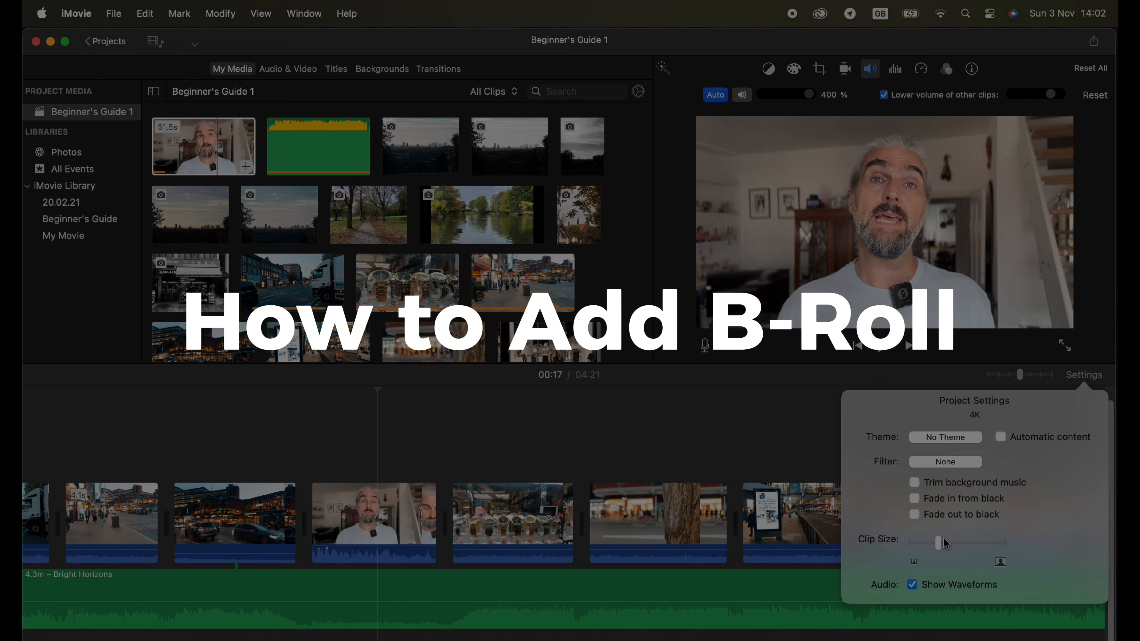
pyautogui.moveTo(945, 544); pyautogui.dragTo(921, 545)
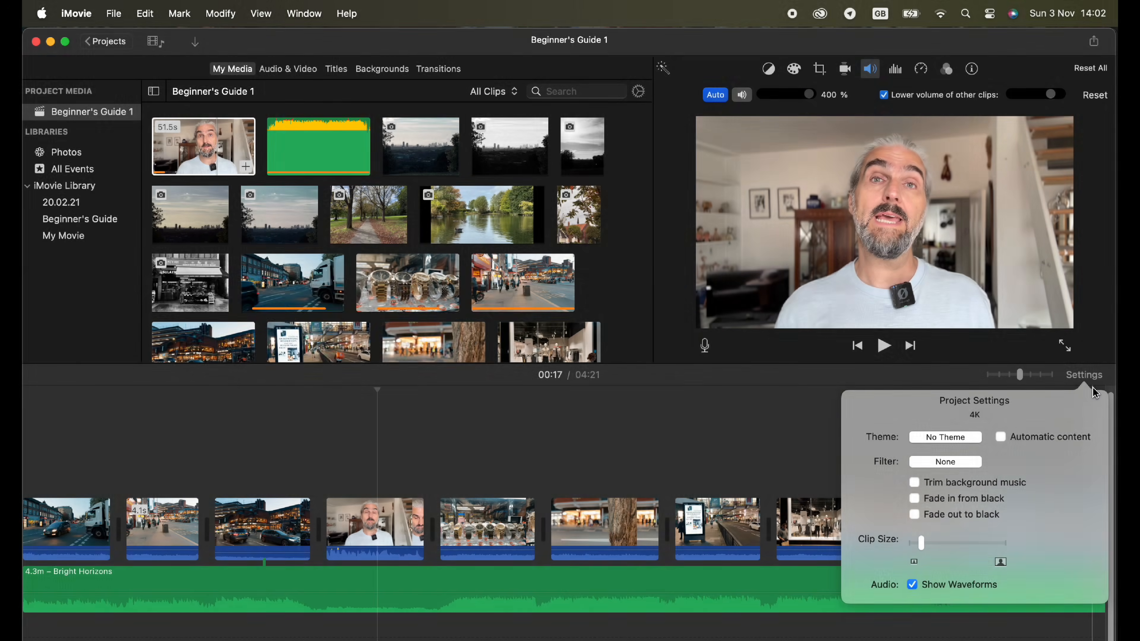
pyautogui.click(1089, 377)
# Browse the project media and place the first skyline photo as a cutaway above the evening restaurant street clip.
pyautogui.hscroll(-2, 448, 462)
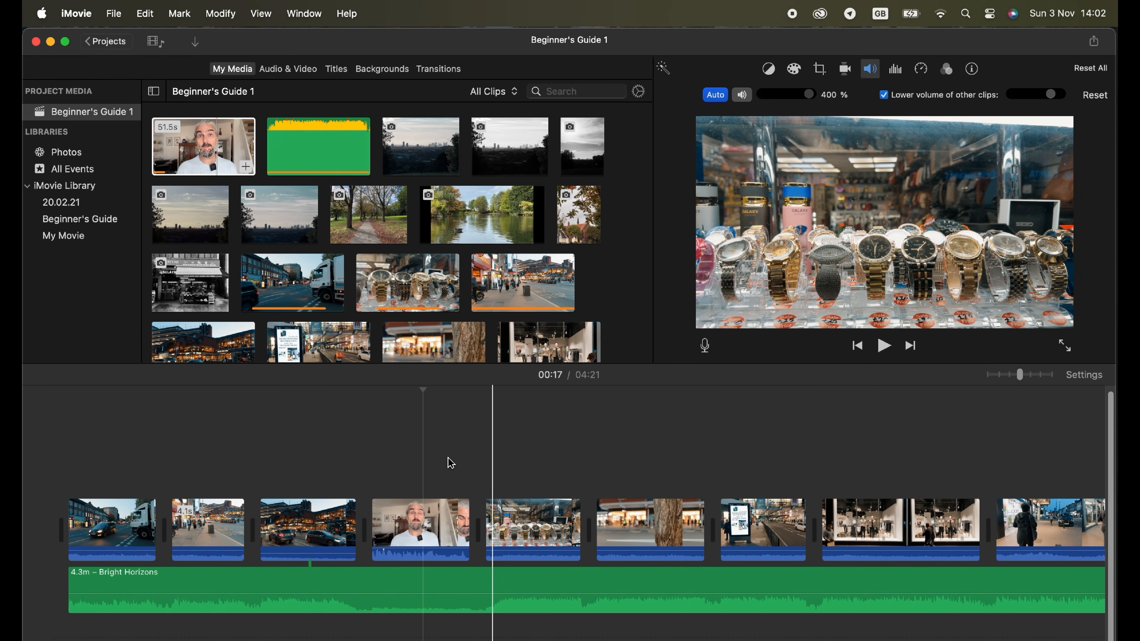
pyautogui.hscroll(2, 451, 462)
pyautogui.scroll(-1, 412, 279)
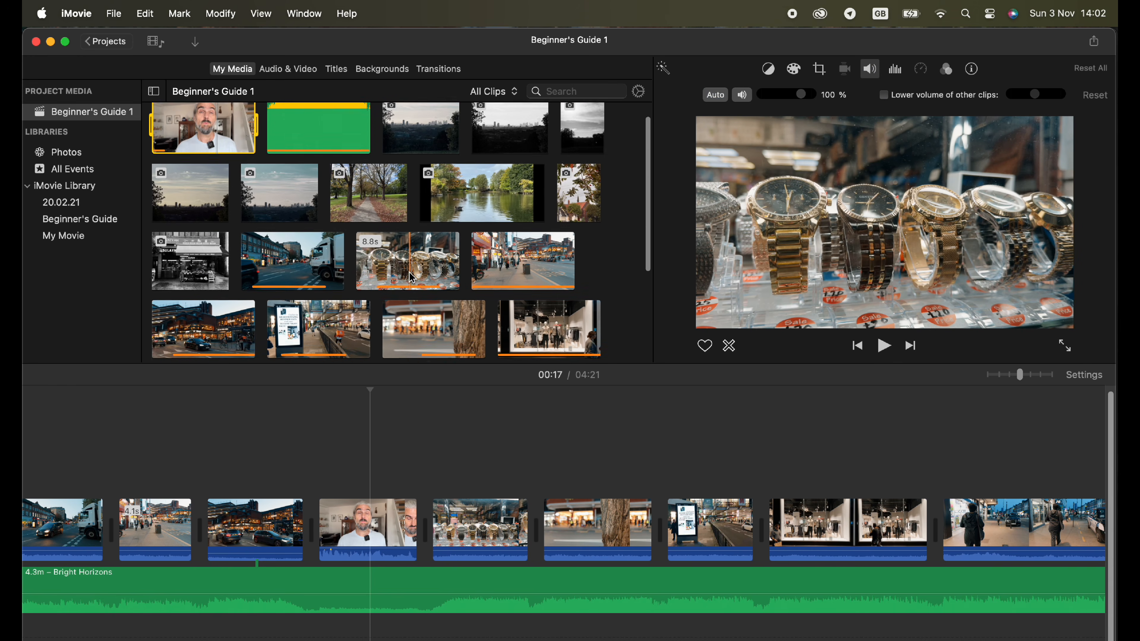
pyautogui.scroll(-6, 412, 279)
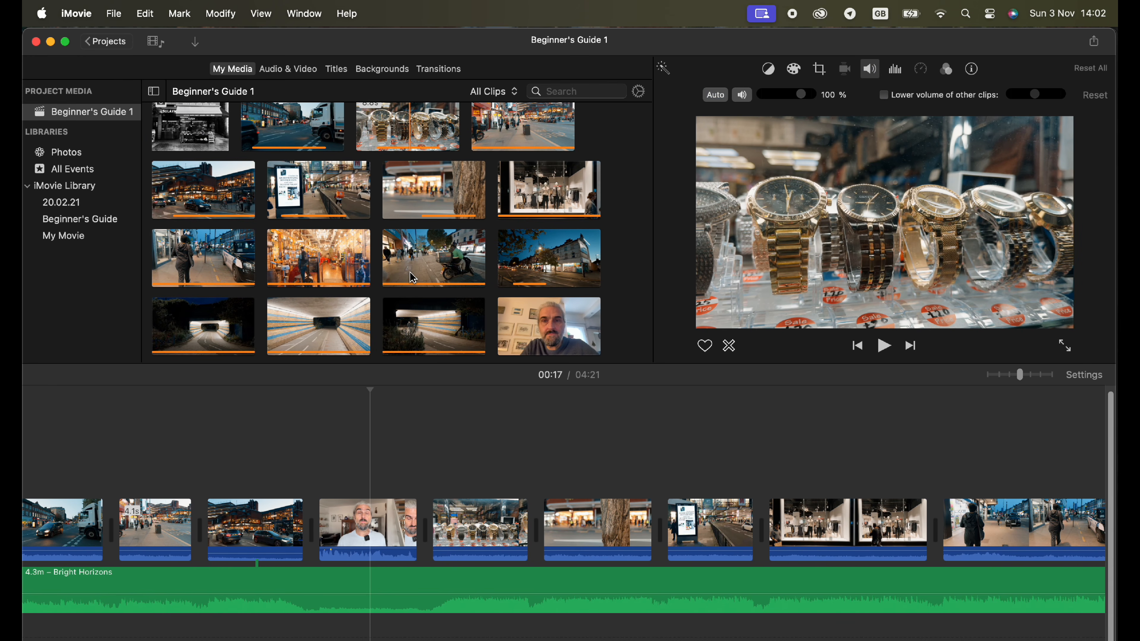
pyautogui.scroll(7, 413, 279)
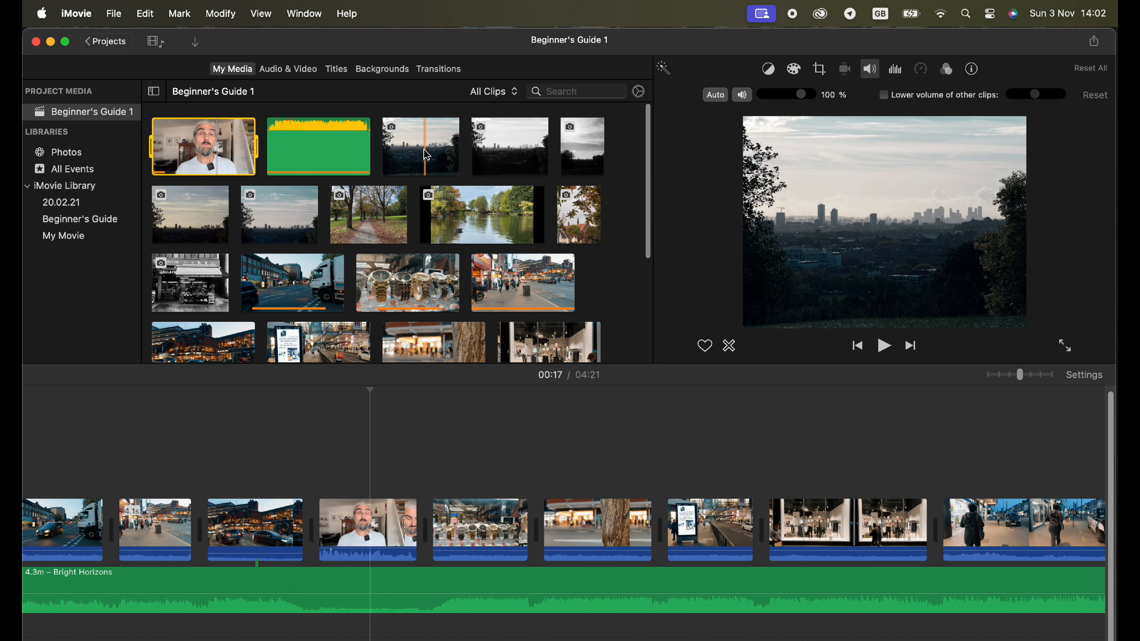
pyautogui.moveTo(427, 154); pyautogui.dragTo(255, 467)
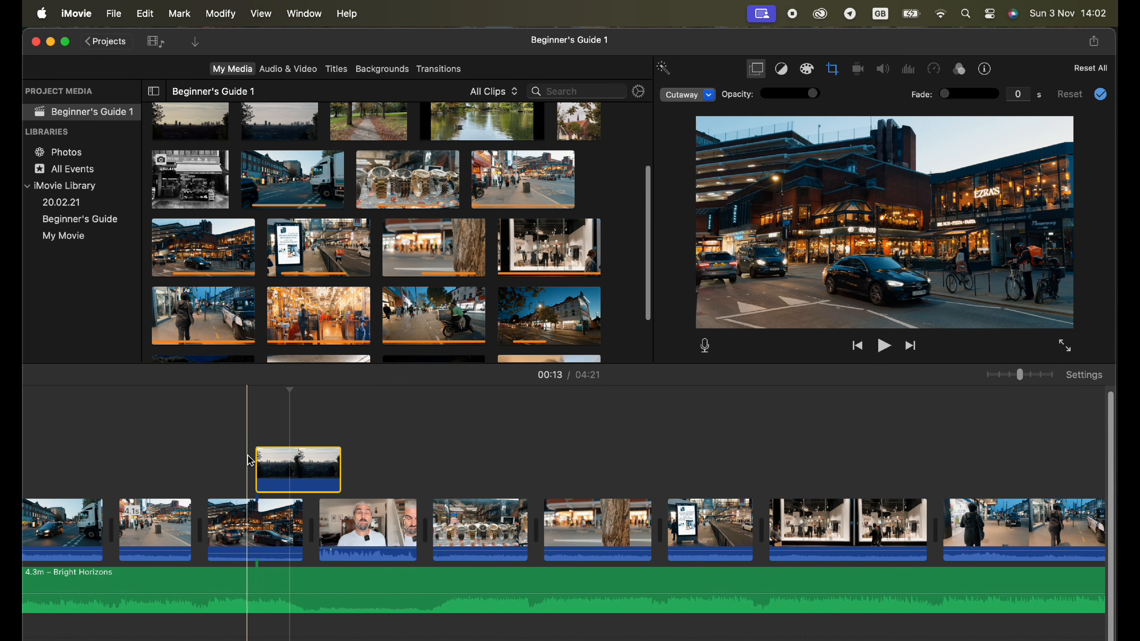
# Move the evening restaurant street clip with its attached skyline photo, and reposition the photo above the timeline clips.
pyautogui.hscroll(-2, 247, 461)
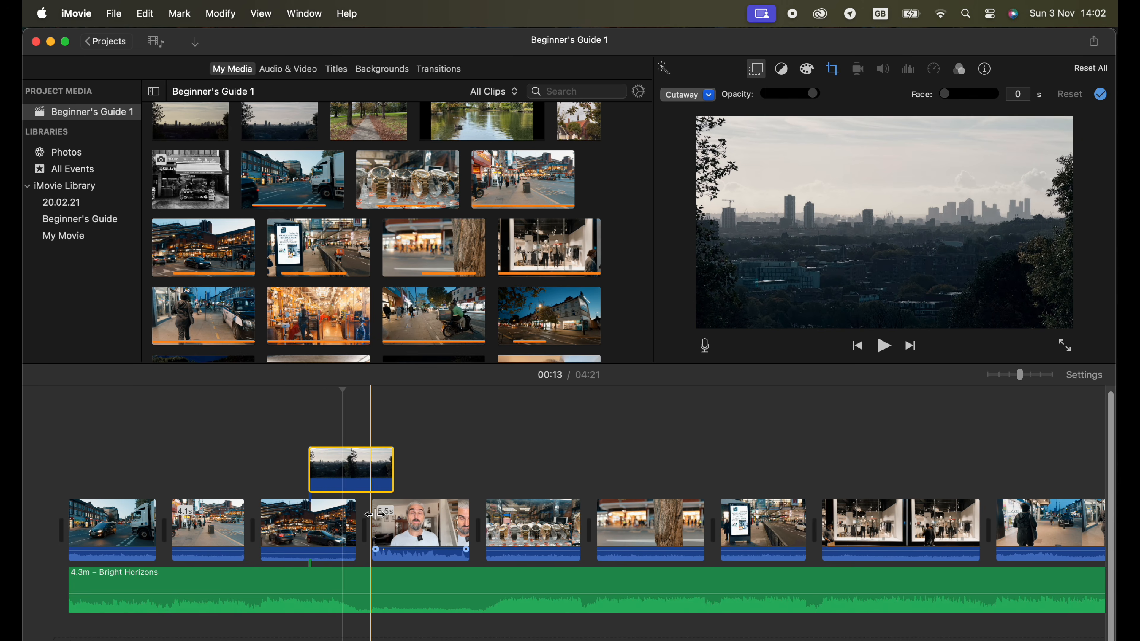
pyautogui.hscroll(1, 269, 516)
pyautogui.click(279, 532)
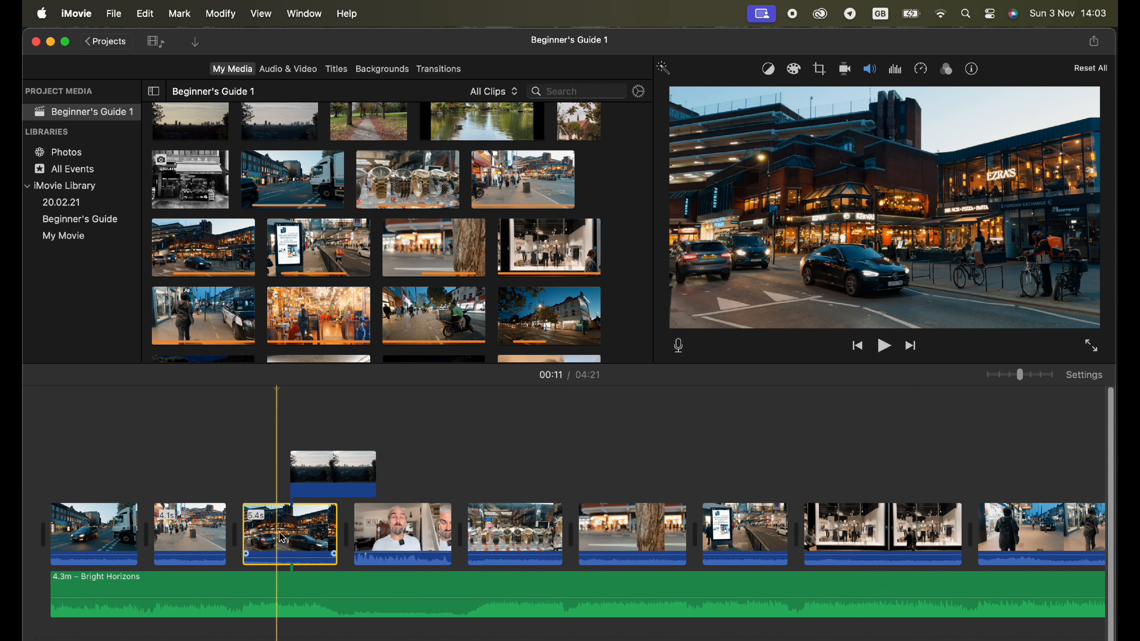
pyautogui.moveTo(276, 539); pyautogui.dragTo(301, 537)
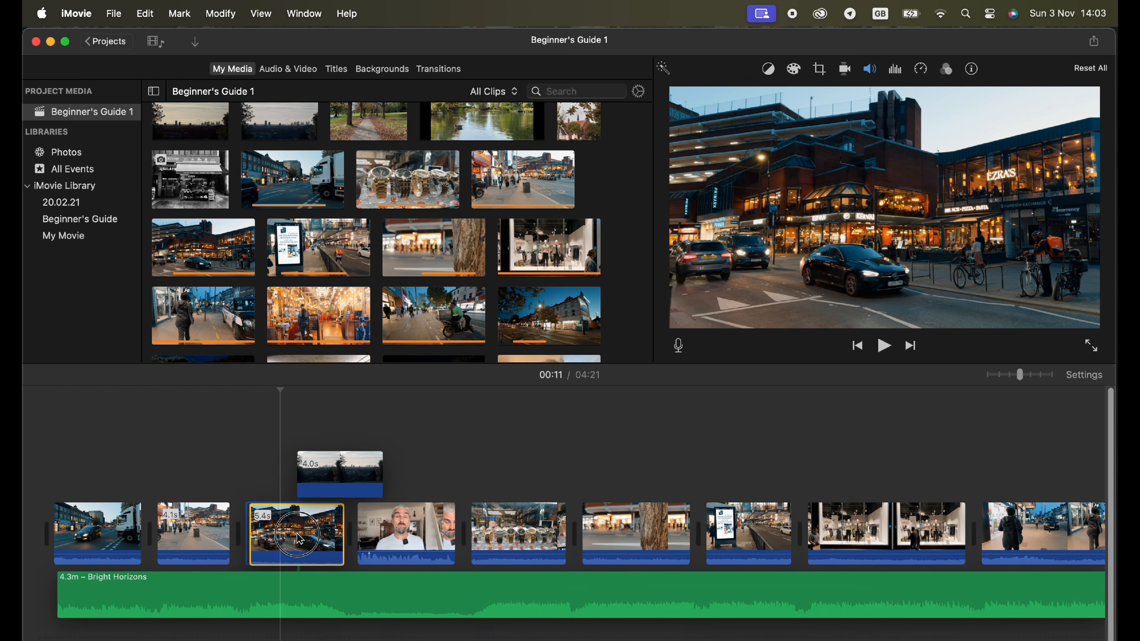
pyautogui.click(310, 482)
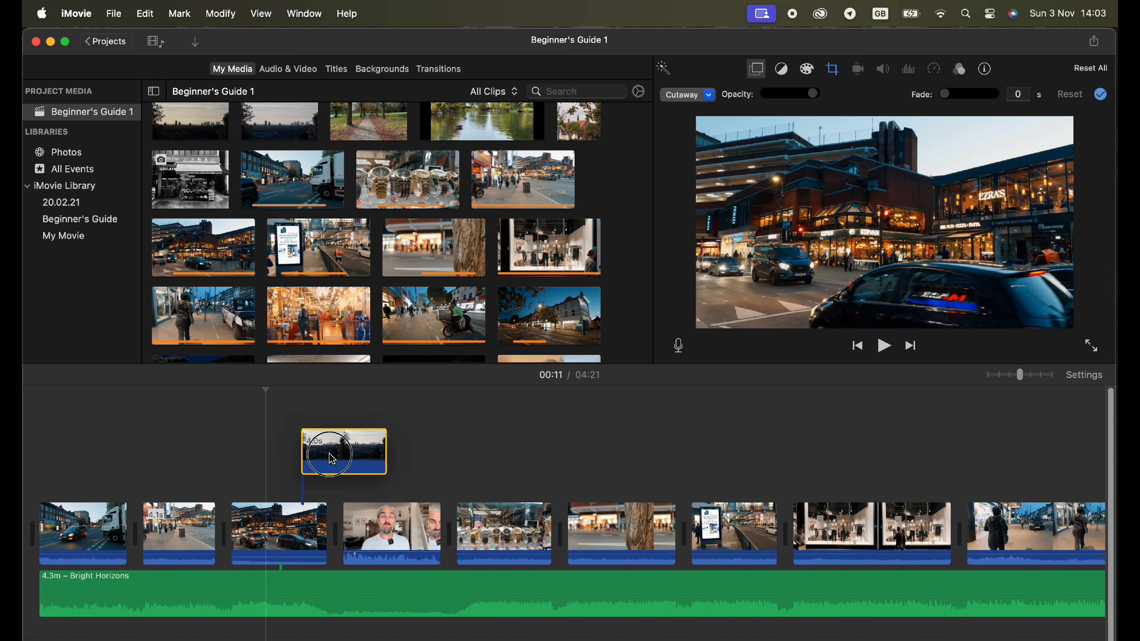
pyautogui.moveTo(269, 537); pyautogui.dragTo(288, 558)
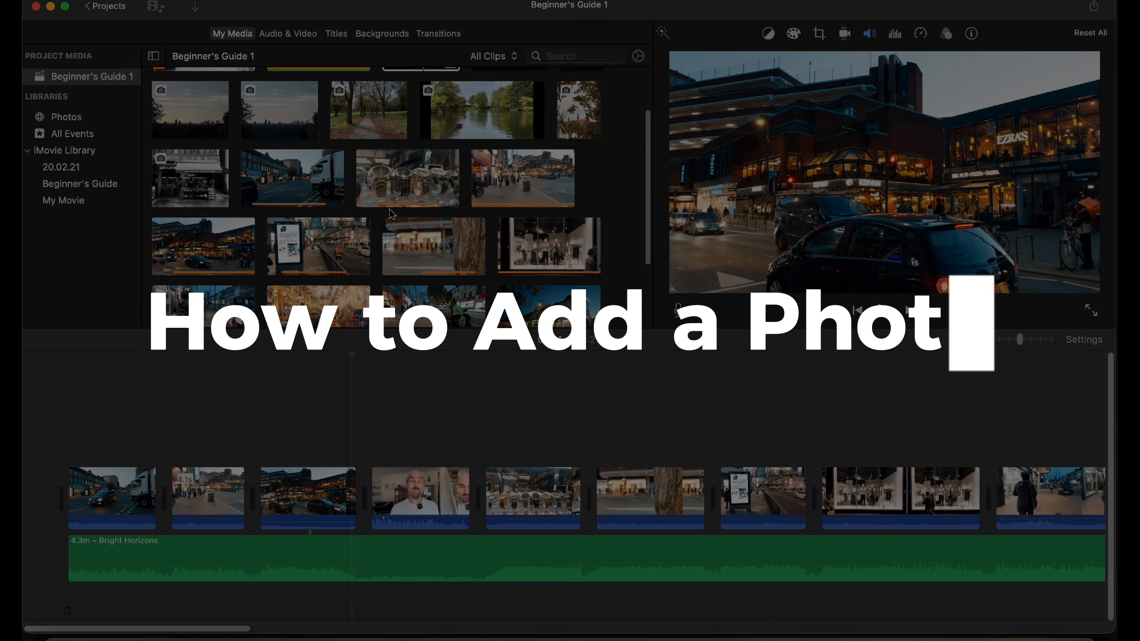
# Attach the skyline photo again above the second half of the evening restaurant street clip and play that section.
pyautogui.scroll(5, 428, 135)
pyautogui.moveTo(428, 106); pyautogui.dragTo(307, 432)
pyautogui.click(287, 413)
pyautogui.press('space')
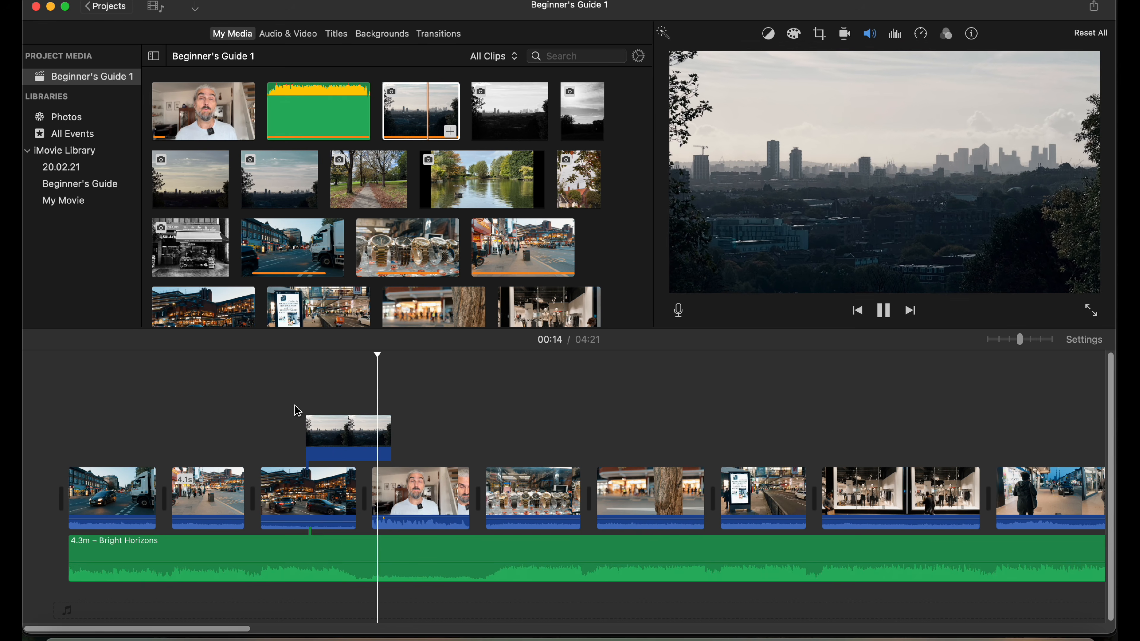
pyautogui.press('space')
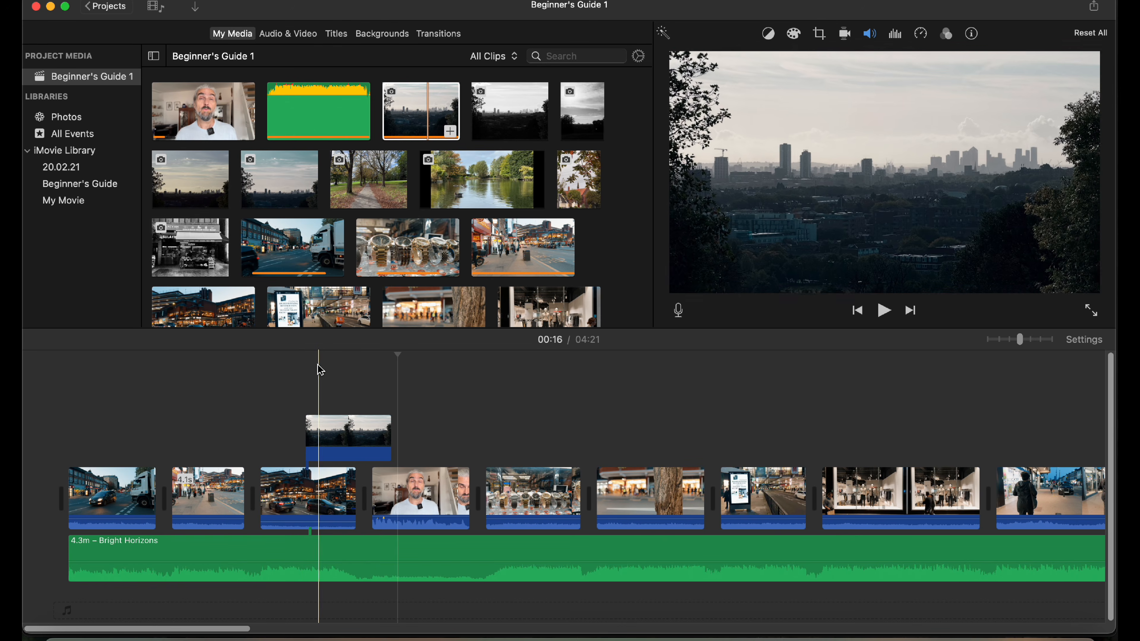
pyautogui.click(287, 378)
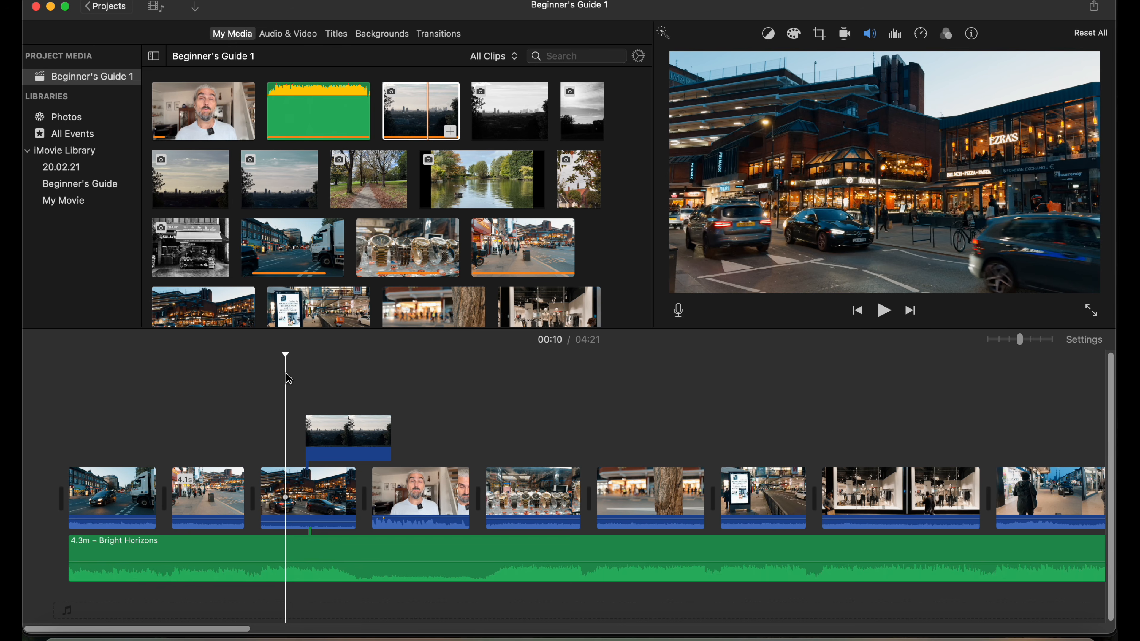
pyautogui.press('space')
# Delete the skyline photo cutaway from the timeline.
pyautogui.click(340, 440)
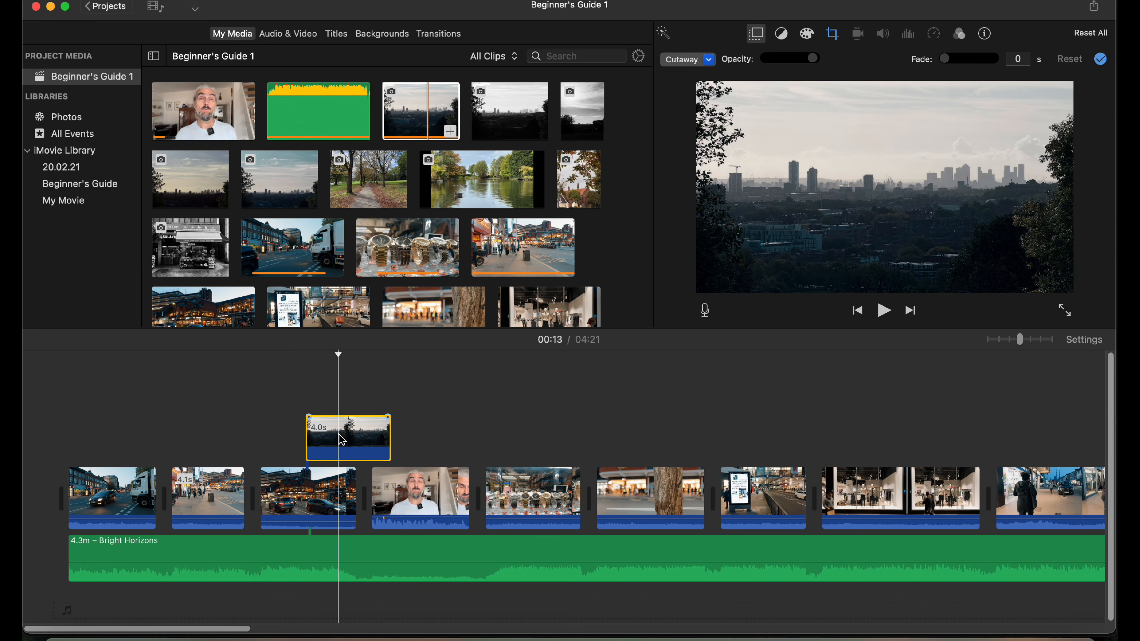
pyautogui.press('Delete')
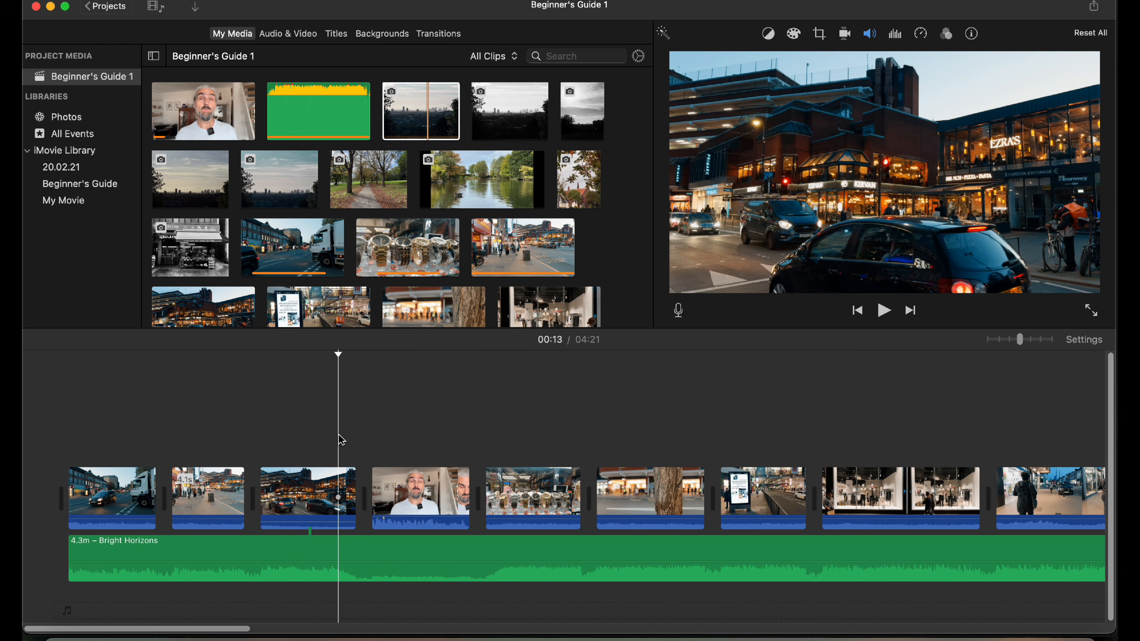
# Attach the black-and-white skyline photo above the cut from the evening restaurant street clip to the talking clip, and play that section.
pyautogui.moveTo(582, 111); pyautogui.dragTo(306, 430)
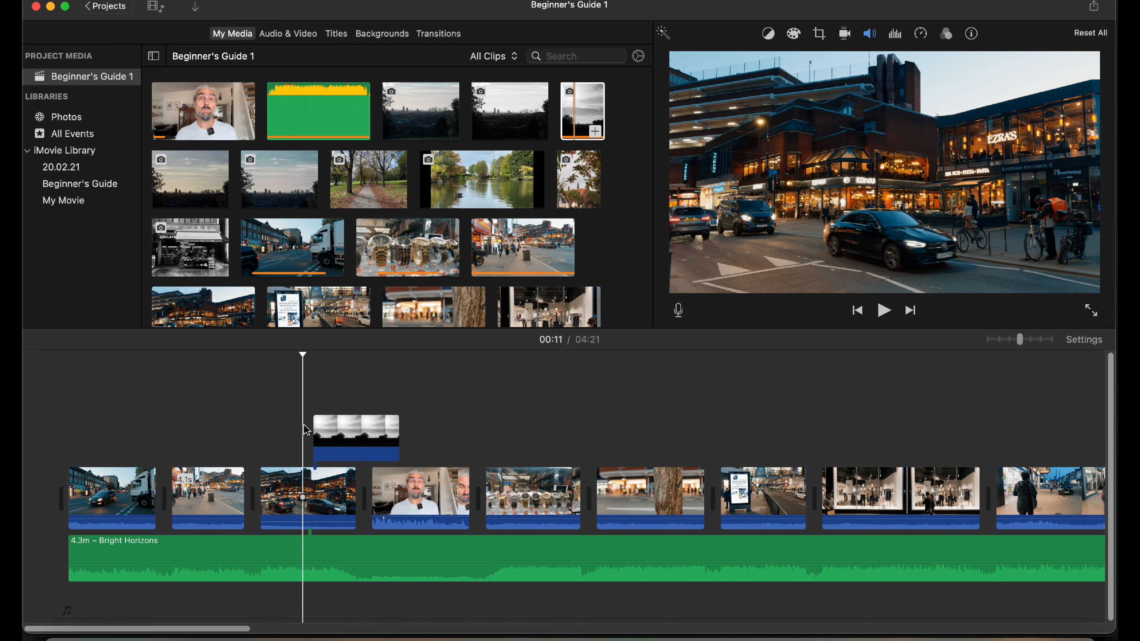
pyautogui.press('space')
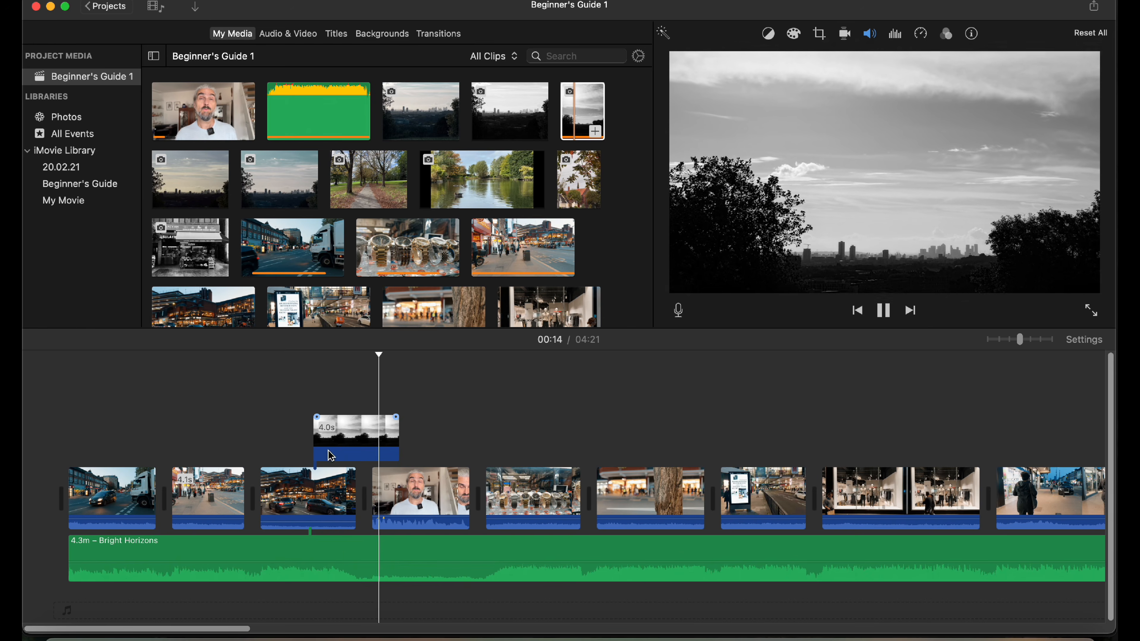
pyautogui.press('space')
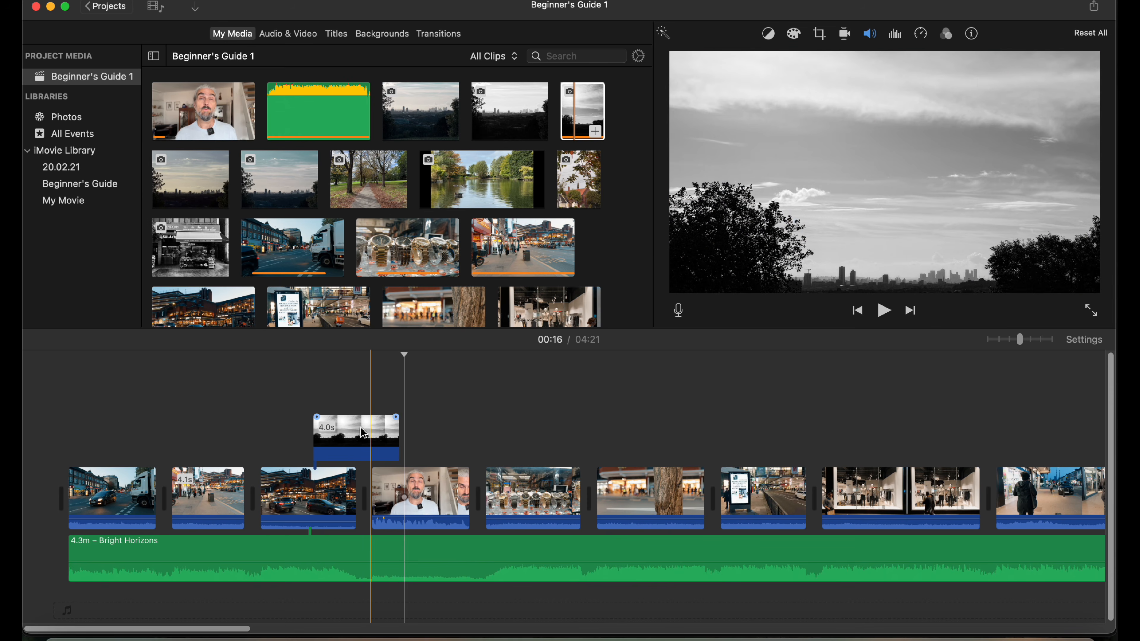
pyautogui.click(299, 417)
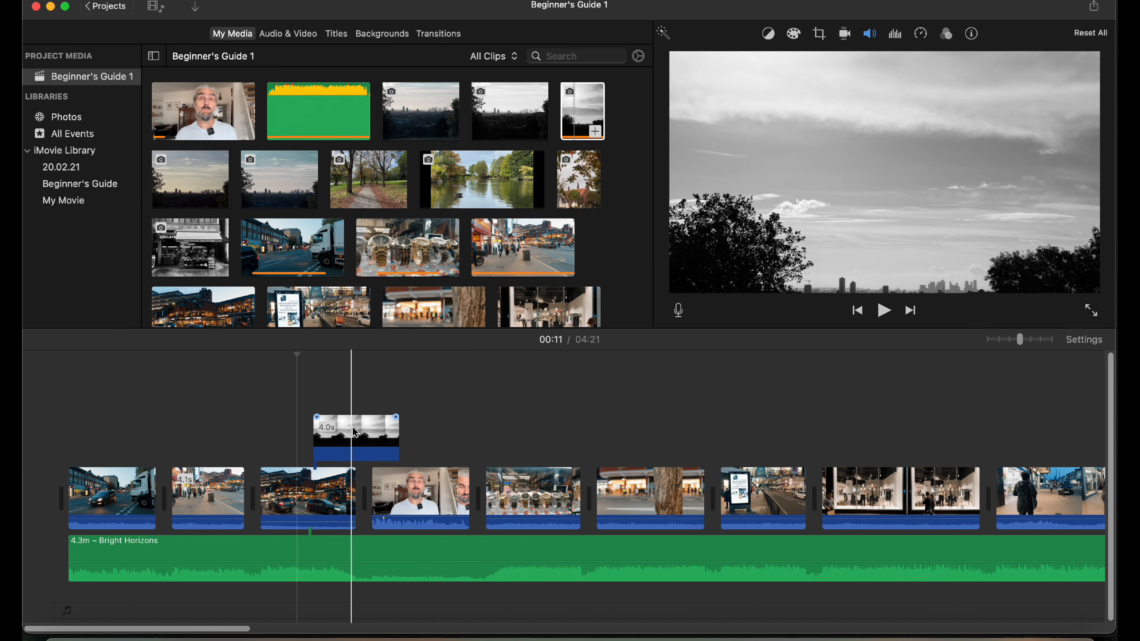
# Set the black-and-white skyline photo's overlay style to Split Screen.
pyautogui.click(356, 432)
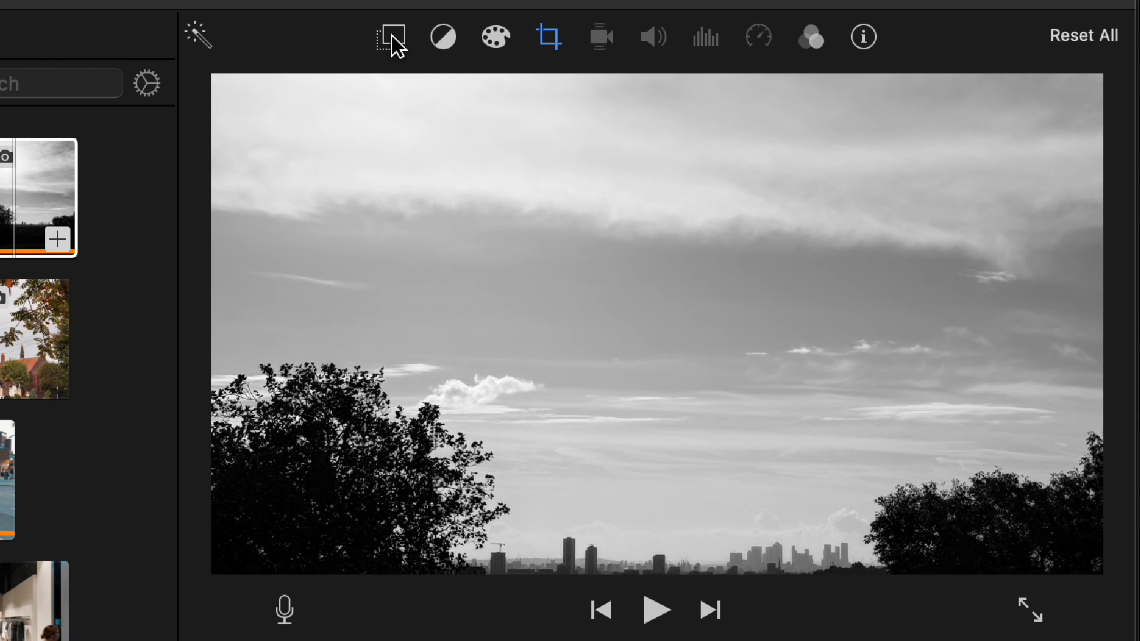
pyautogui.click(395, 43)
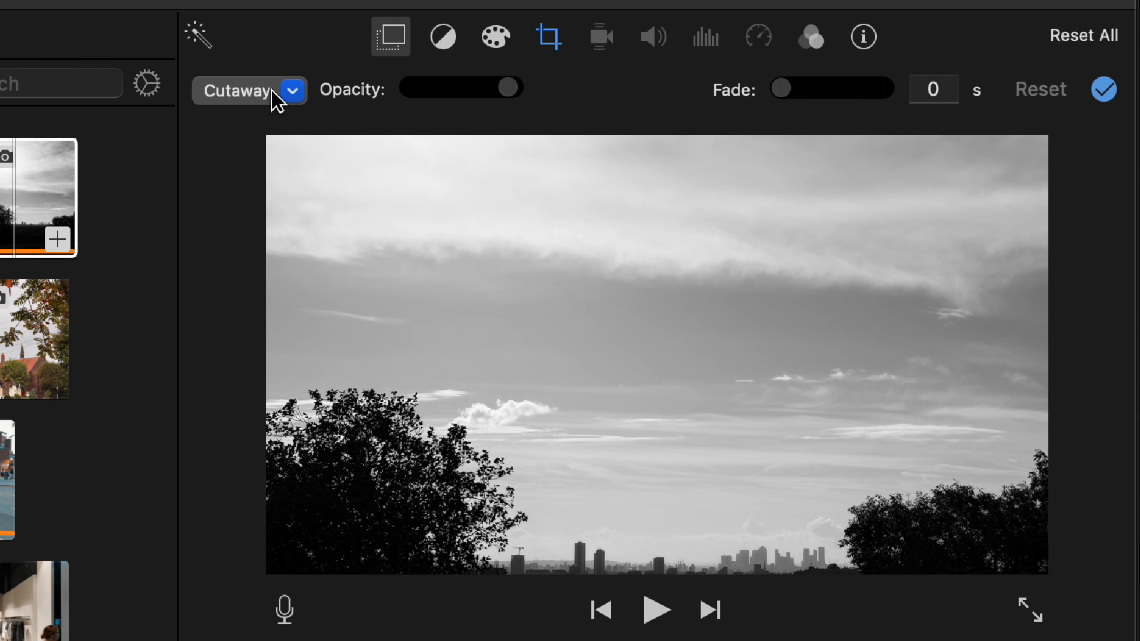
pyautogui.click(249, 100)
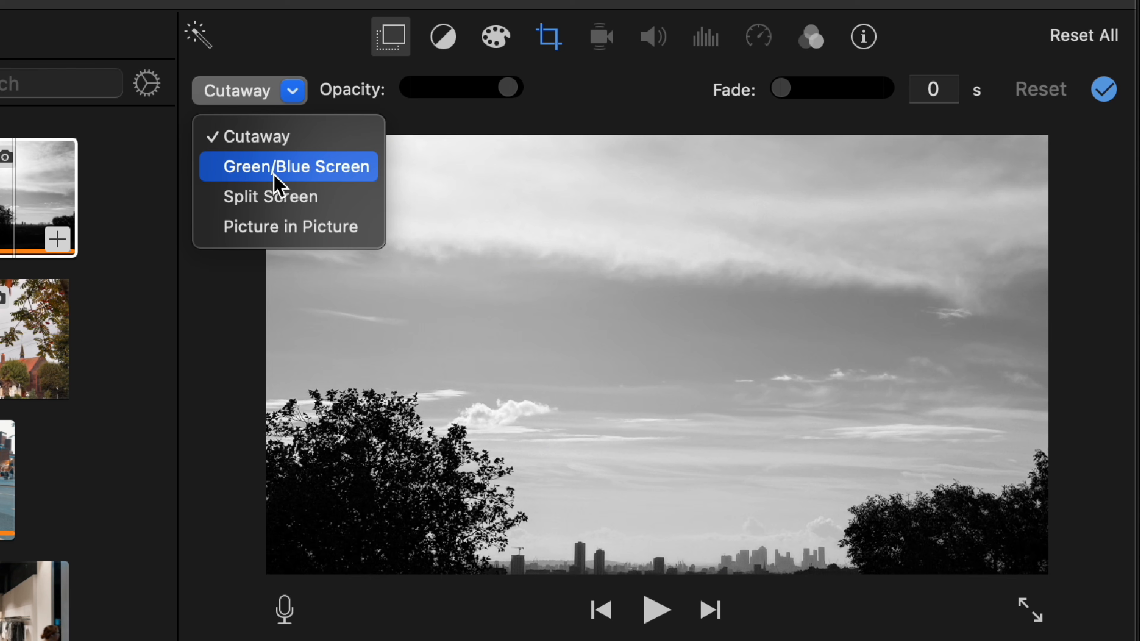
pyautogui.click(274, 199)
# Change the skyline overlay to Picture in Picture, move the inset down within the frame and enlarge it across the centre.
pyautogui.click(266, 104)
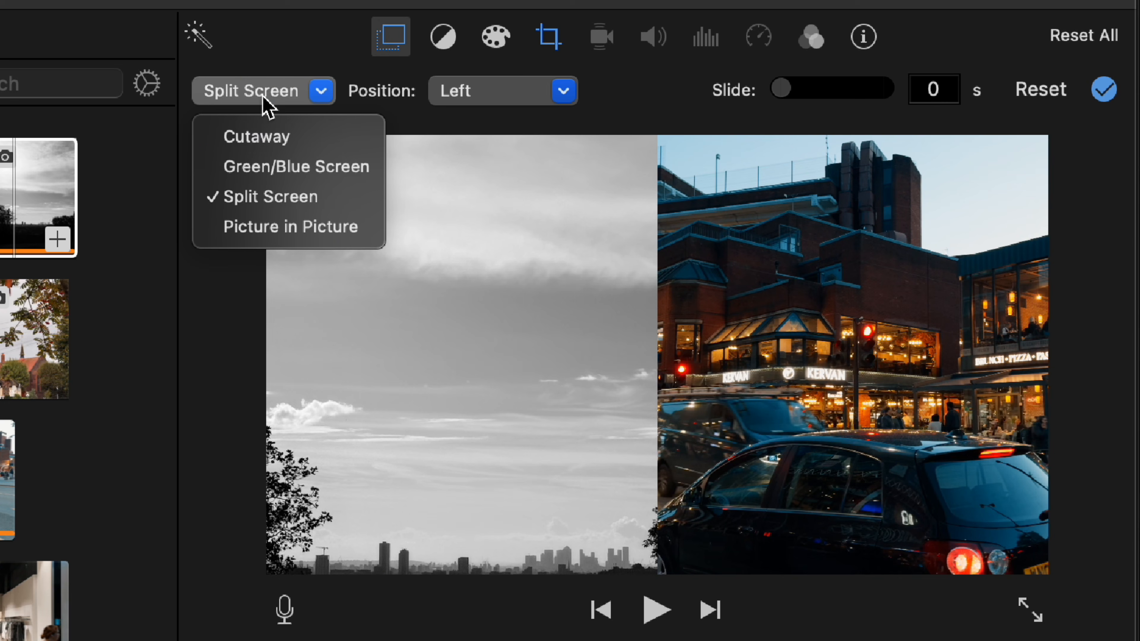
pyautogui.click(275, 227)
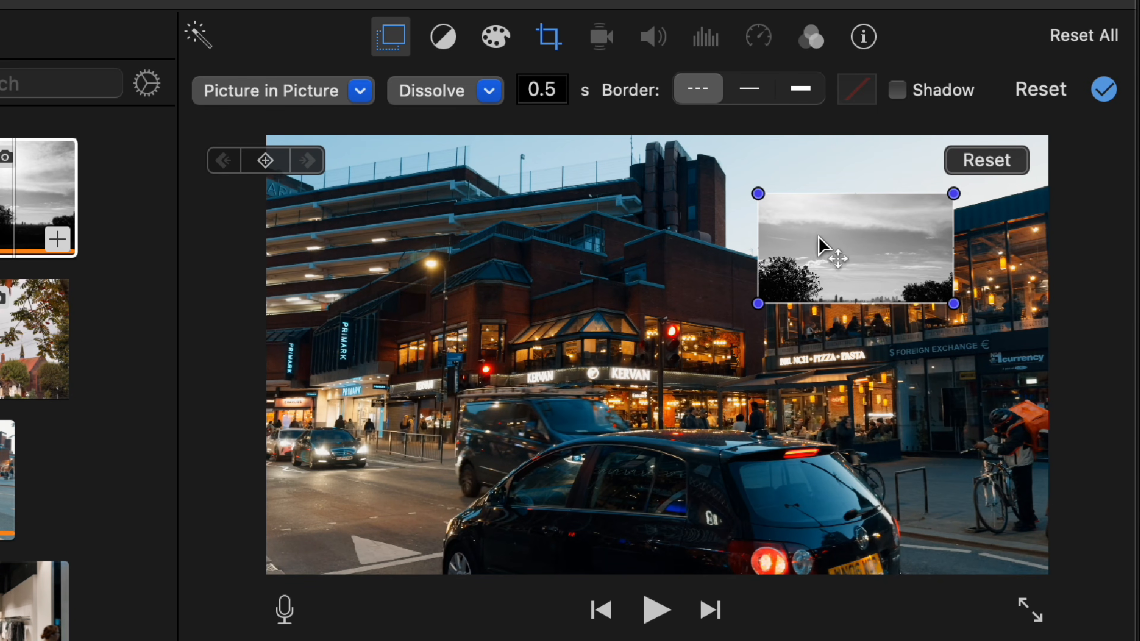
pyautogui.moveTo(858, 262); pyautogui.dragTo(429, 466)
pyautogui.moveTo(532, 398); pyautogui.dragTo(507, 451)
pyautogui.moveTo(505, 508)
pyautogui.mouseDown()
pyautogui.moveTo(581, 547)
pyautogui.moveTo(516, 517)
pyautogui.mouseUp()
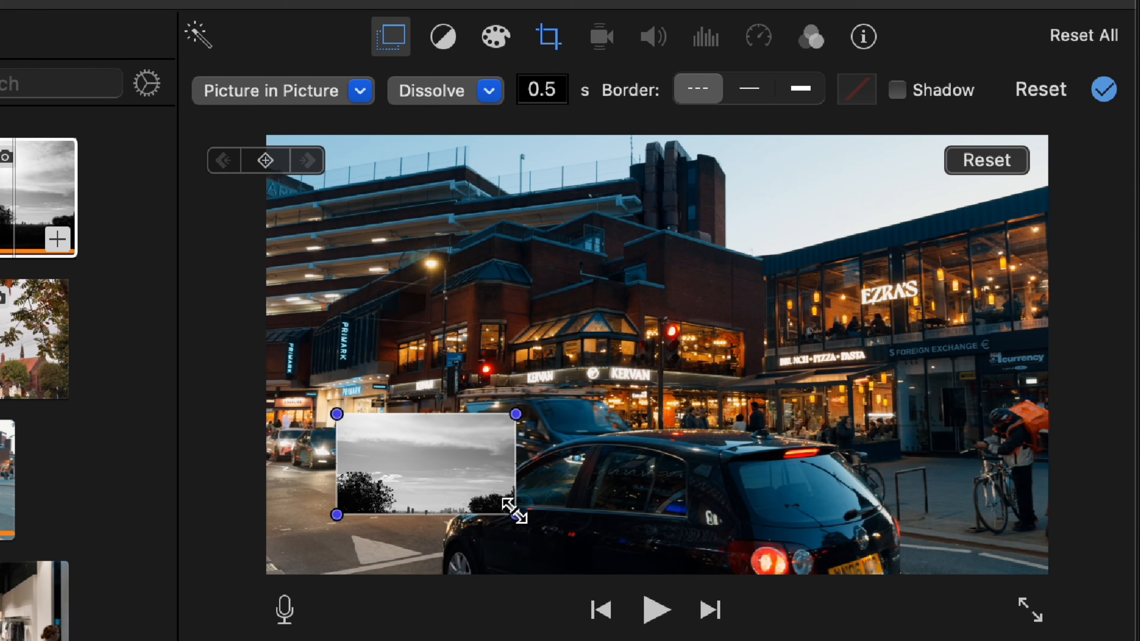
# Review the picture-in-picture transition styles and set the Dissolve duration to 0 s.
pyautogui.click(489, 91)
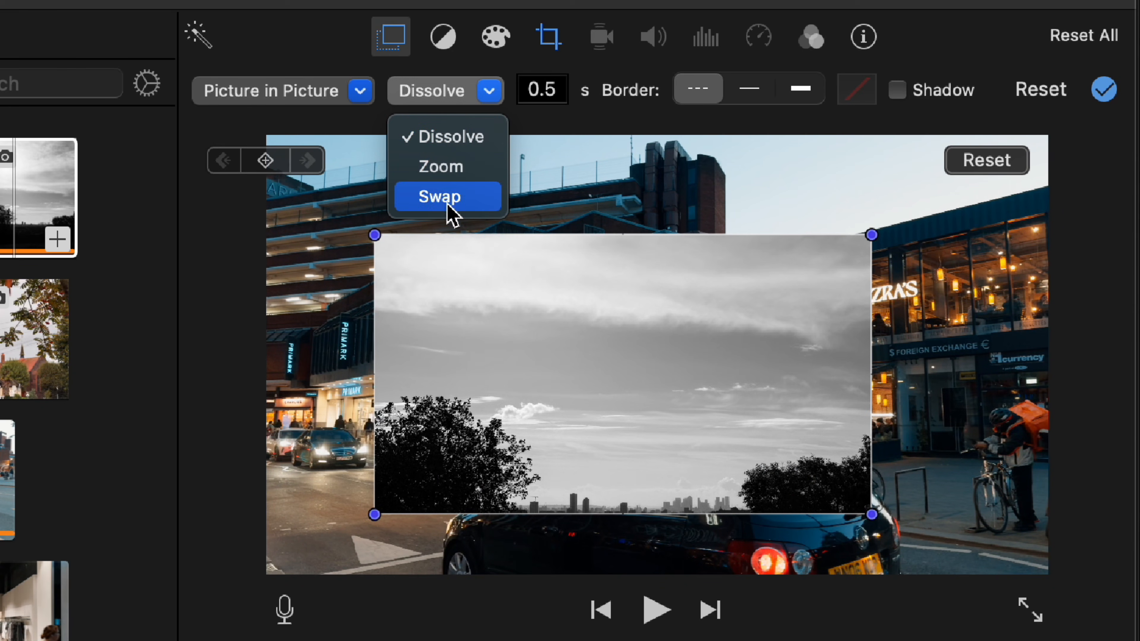
pyautogui.click(442, 102)
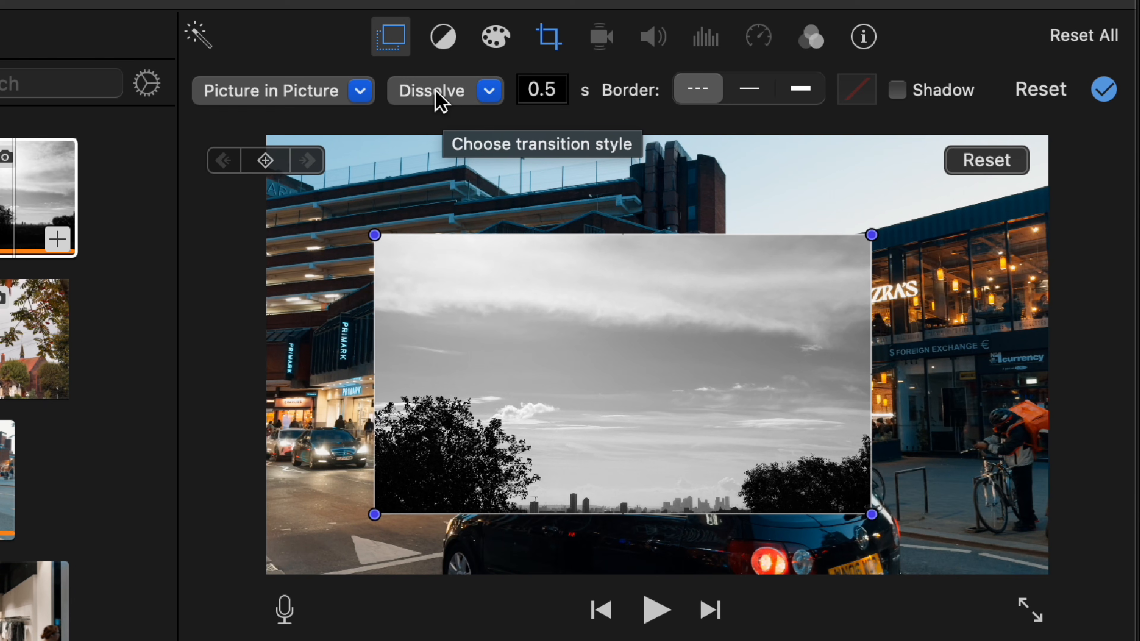
pyautogui.click(442, 99)
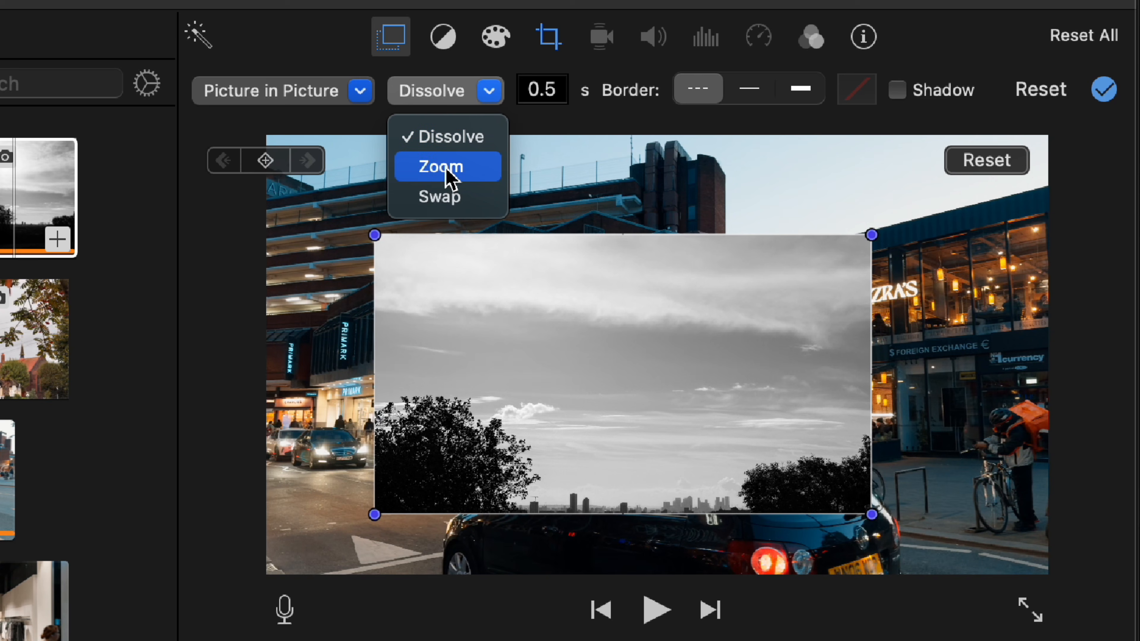
pyautogui.click(541, 90)
pyautogui.click(542, 88)
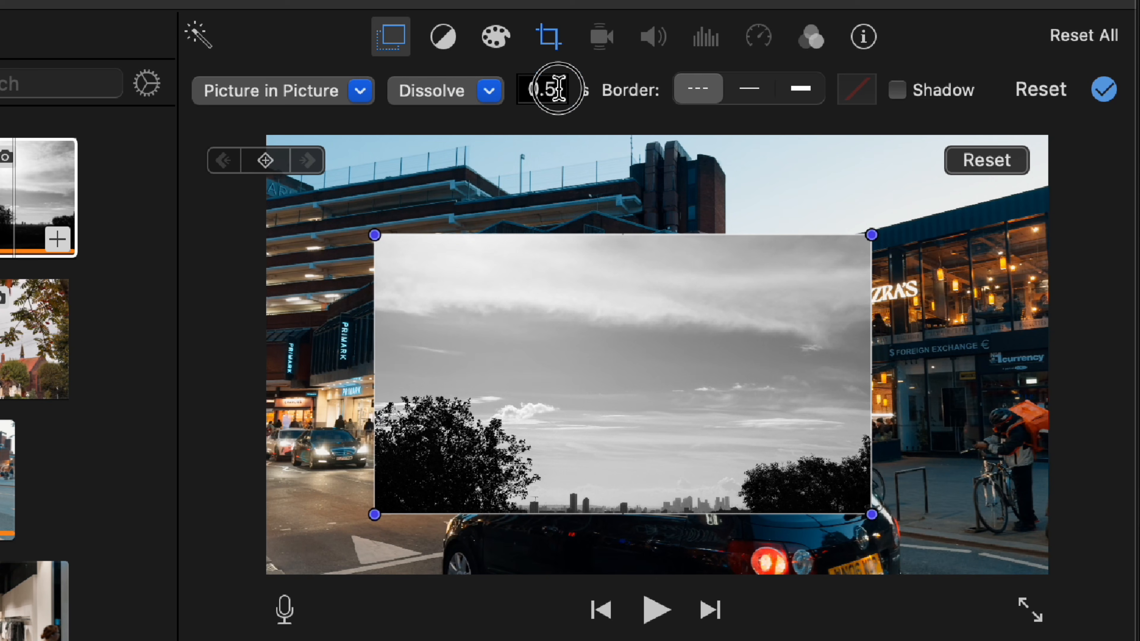
pyautogui.write('0')
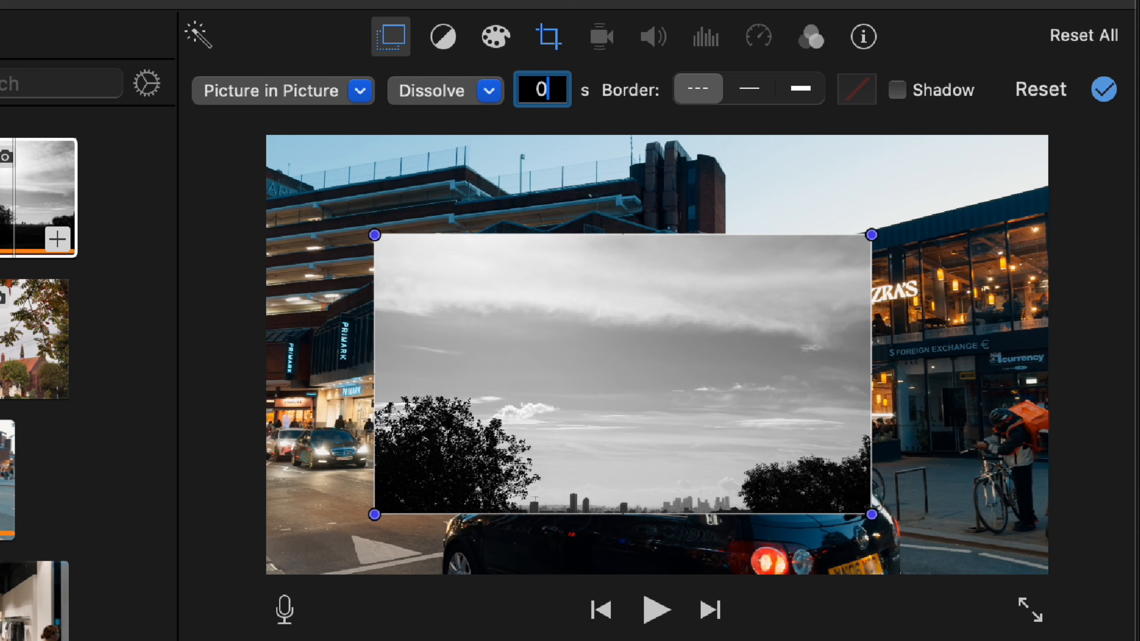
# Try the Zoom and Swap transition styles on the picture-in-picture photo, then return it to Dissolve.
pyautogui.click(419, 92)
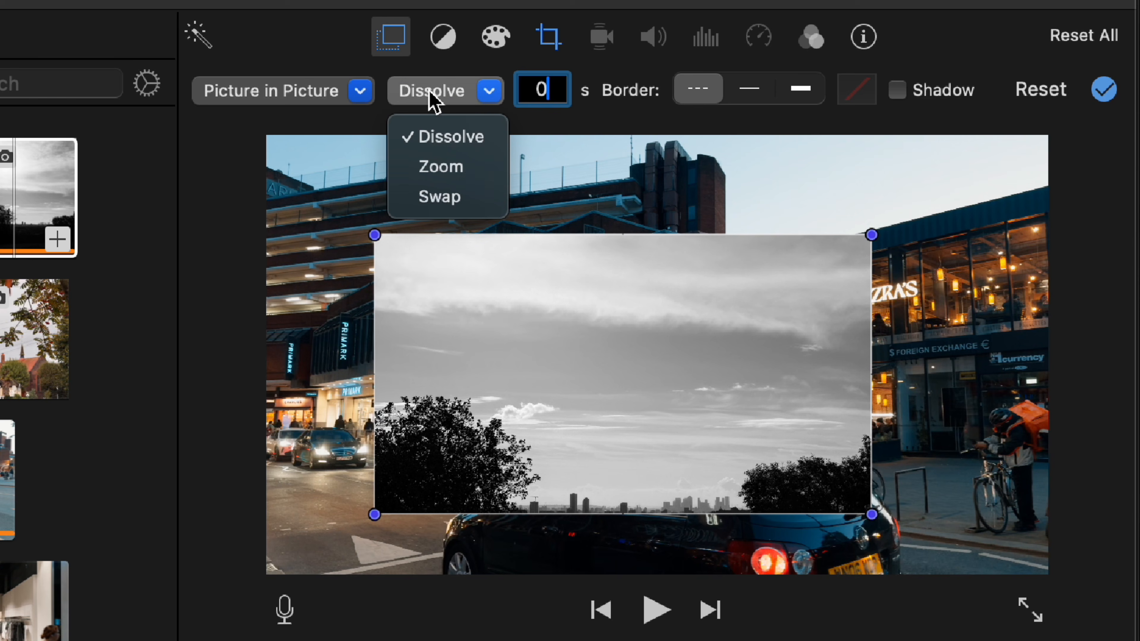
pyautogui.click(446, 169)
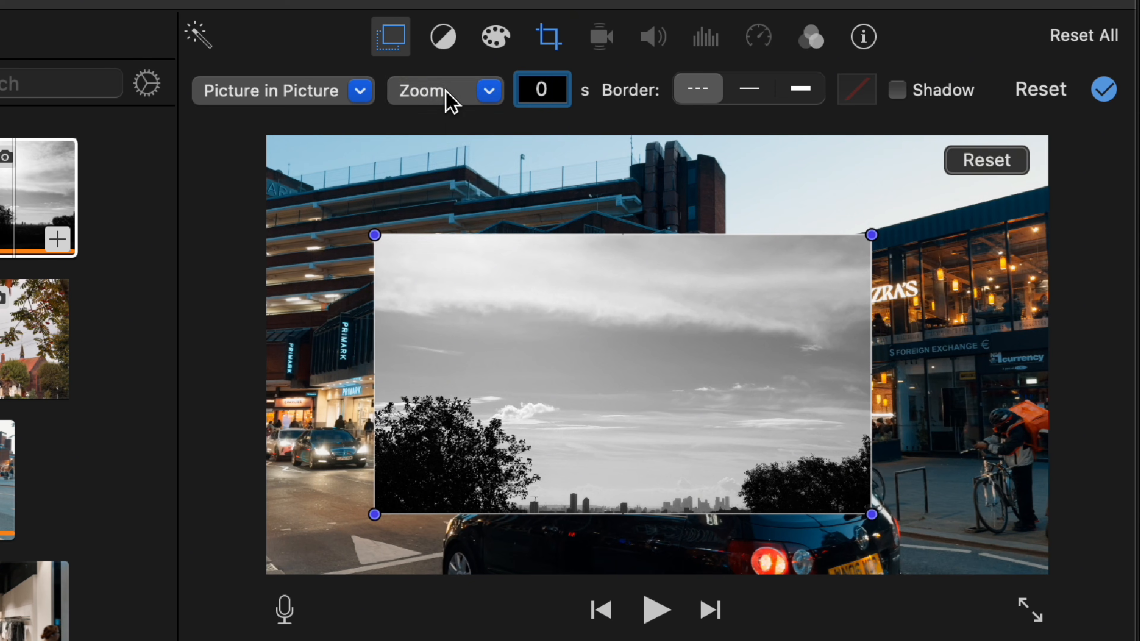
pyautogui.click(449, 100)
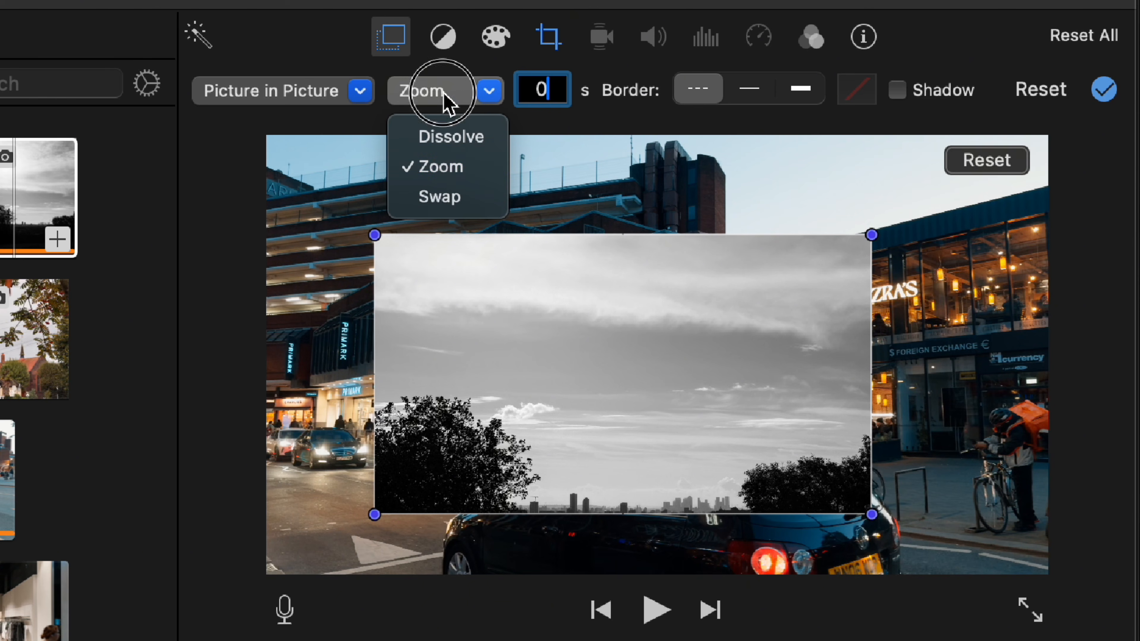
pyautogui.click(451, 199)
pyautogui.click(445, 100)
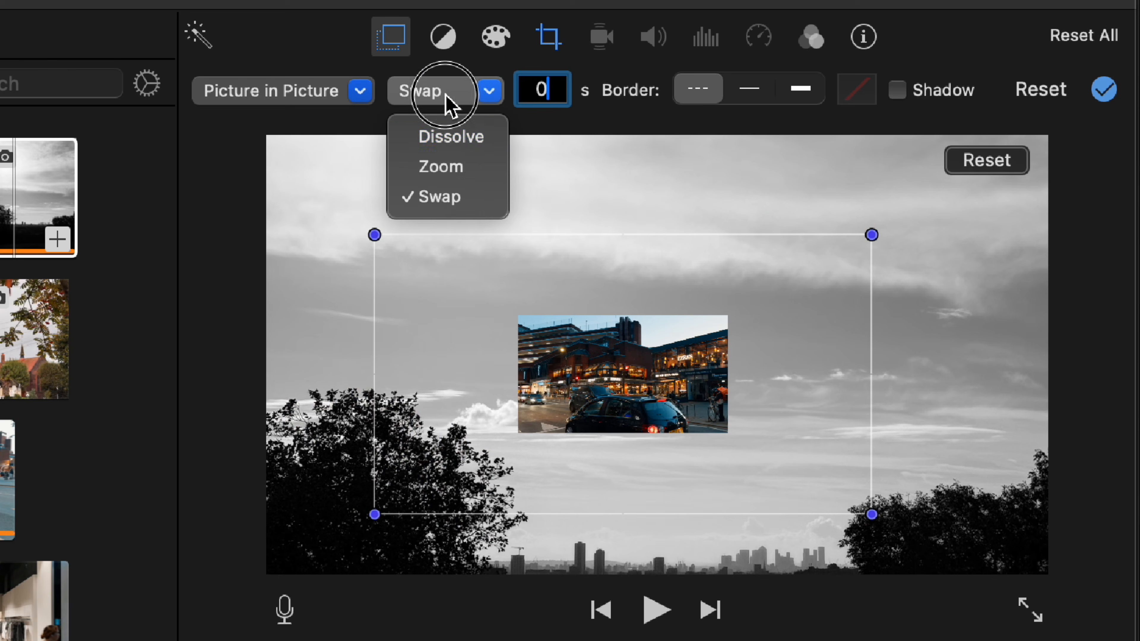
pyautogui.click(446, 137)
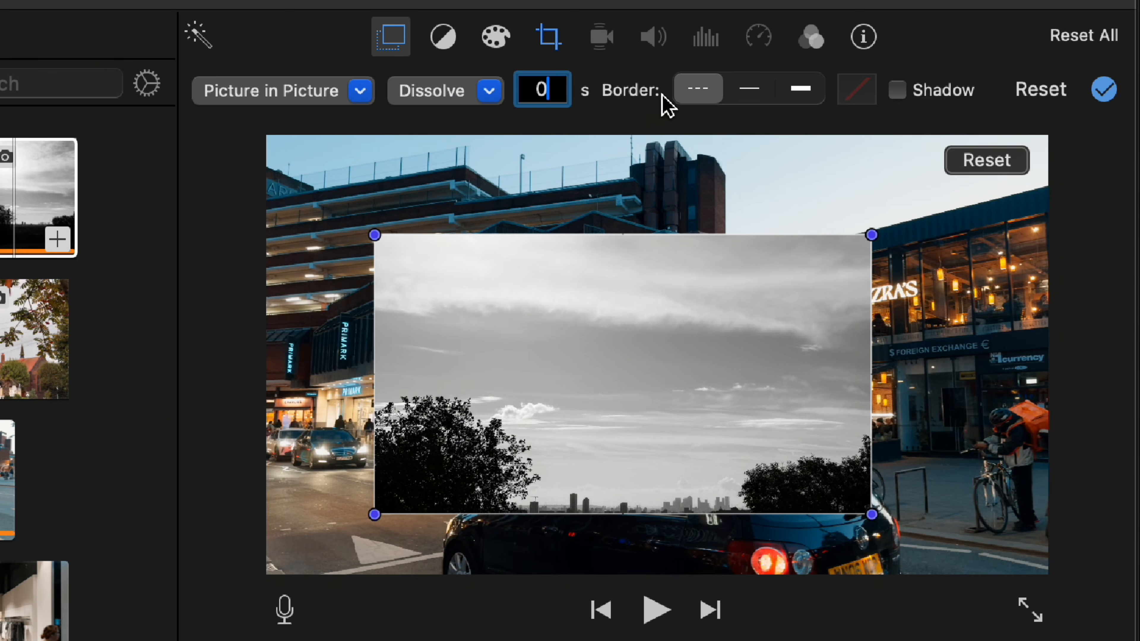
# Give the picture-in-picture photo a thick orange-red border and a shadow, and resize the inset.
pyautogui.click(802, 92)
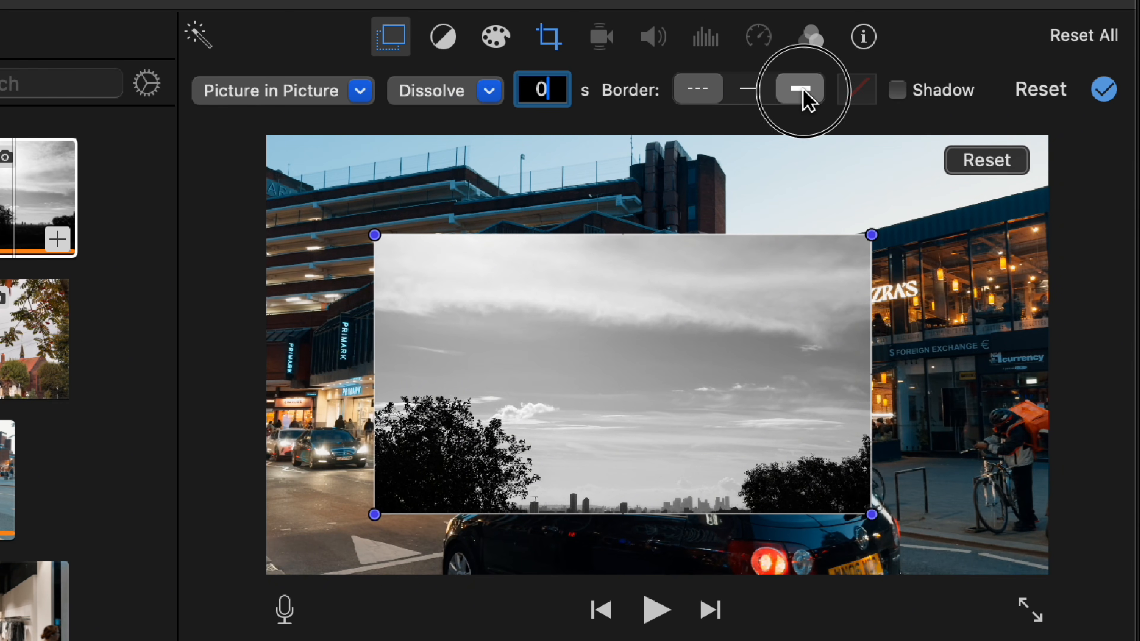
pyautogui.click(857, 91)
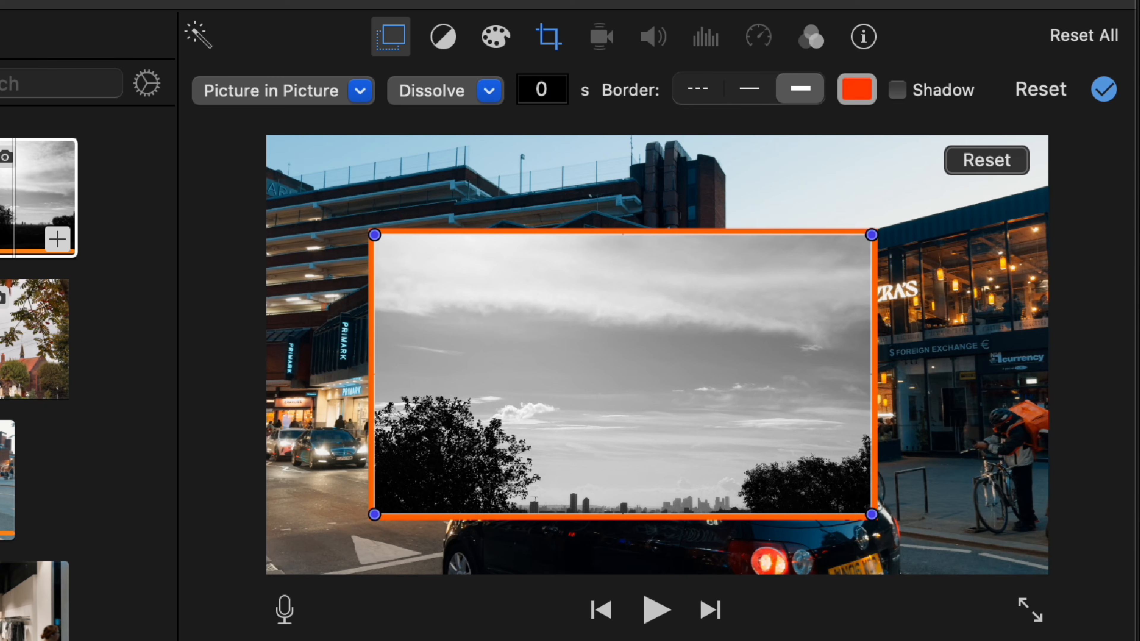
pyautogui.click(899, 91)
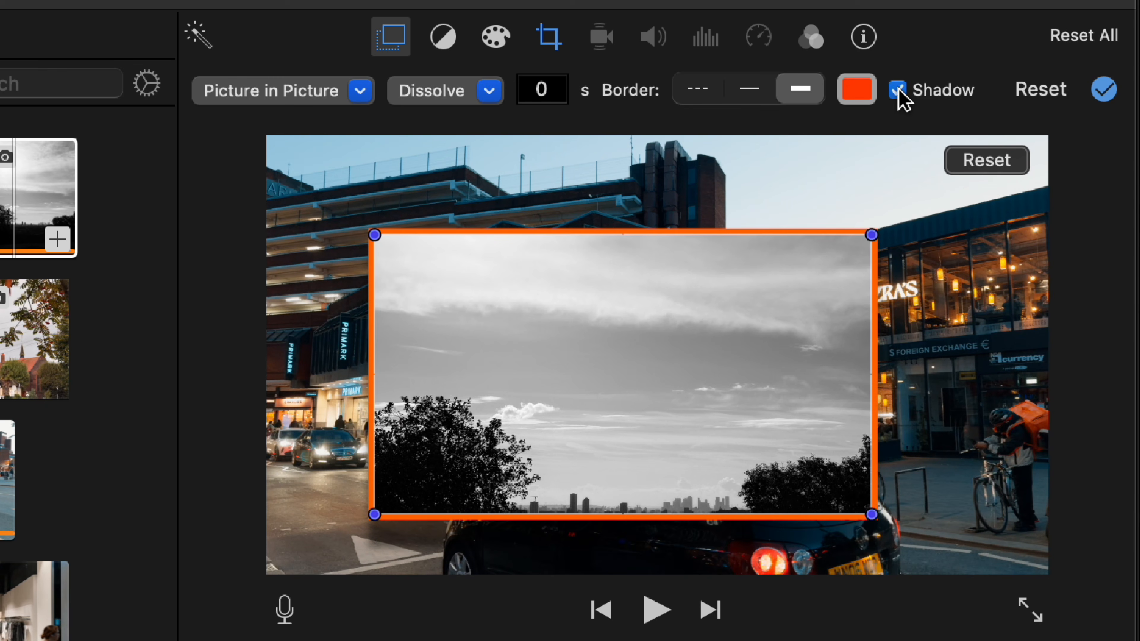
pyautogui.moveTo(874, 520); pyautogui.dragTo(872, 273)
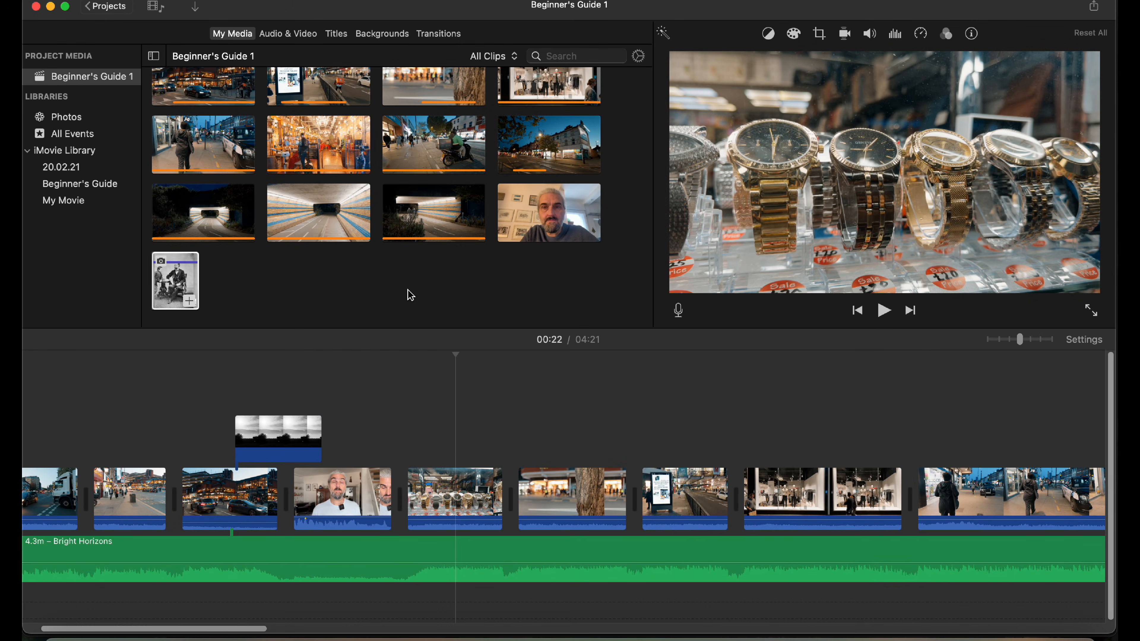
# Set the black-and-white skyline photo above the timeline back to the Cutaway overlay style.
pyautogui.click(177, 270)
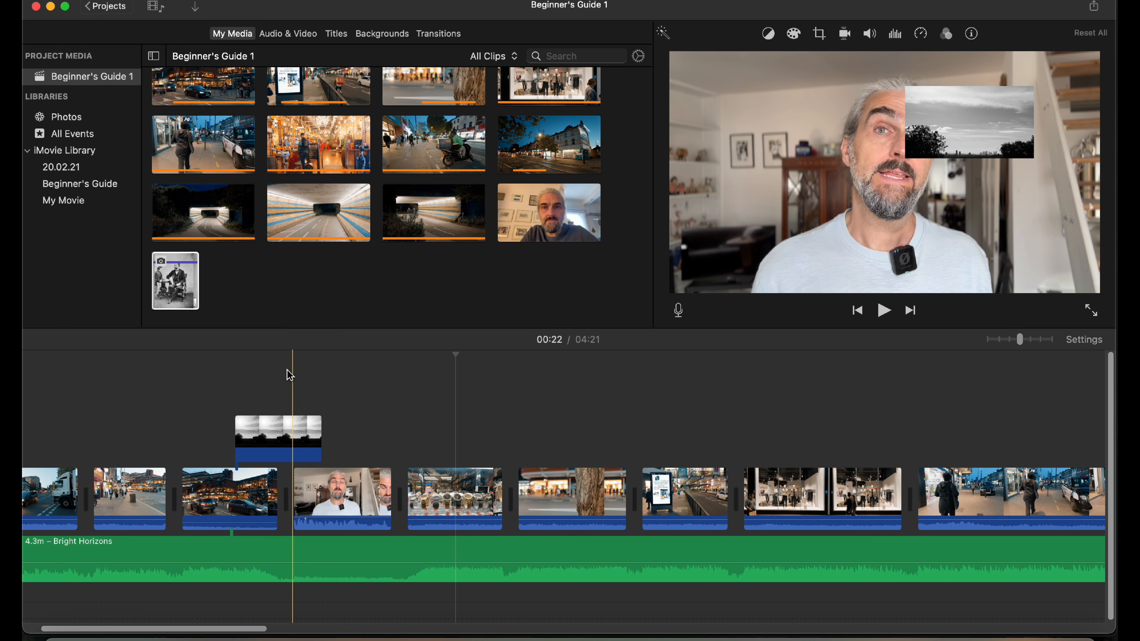
pyautogui.click(278, 441)
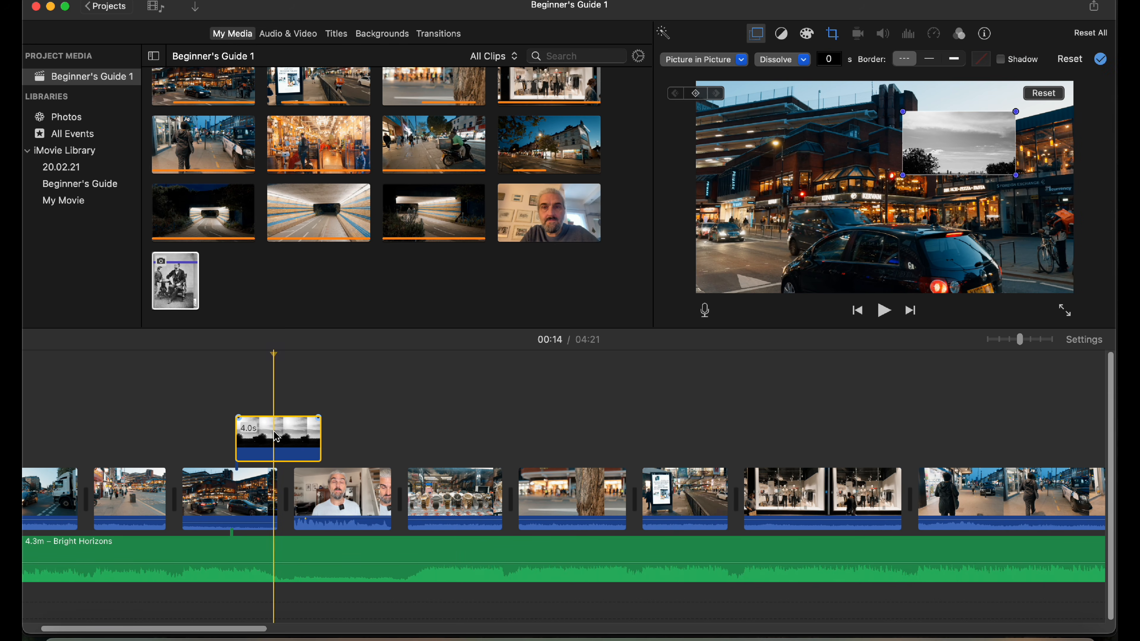
pyautogui.click(706, 58)
pyautogui.click(694, 83)
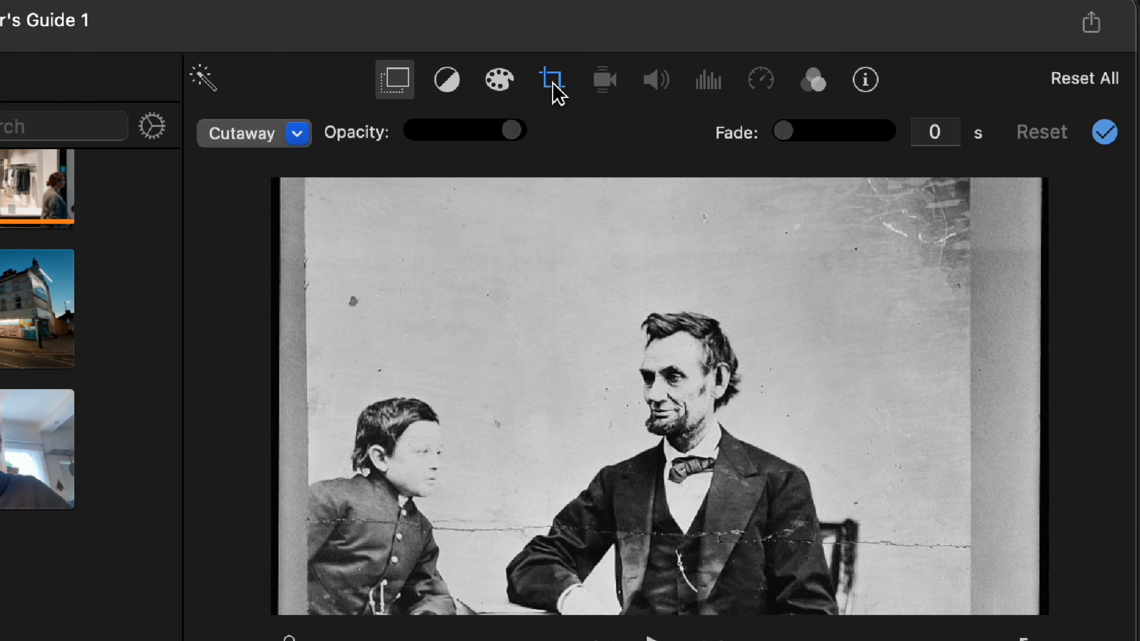
# Lower the Ken Burns start frame on the vintage man-and-boy portrait cutaway and preview the upward pan.
pyautogui.click(554, 86)
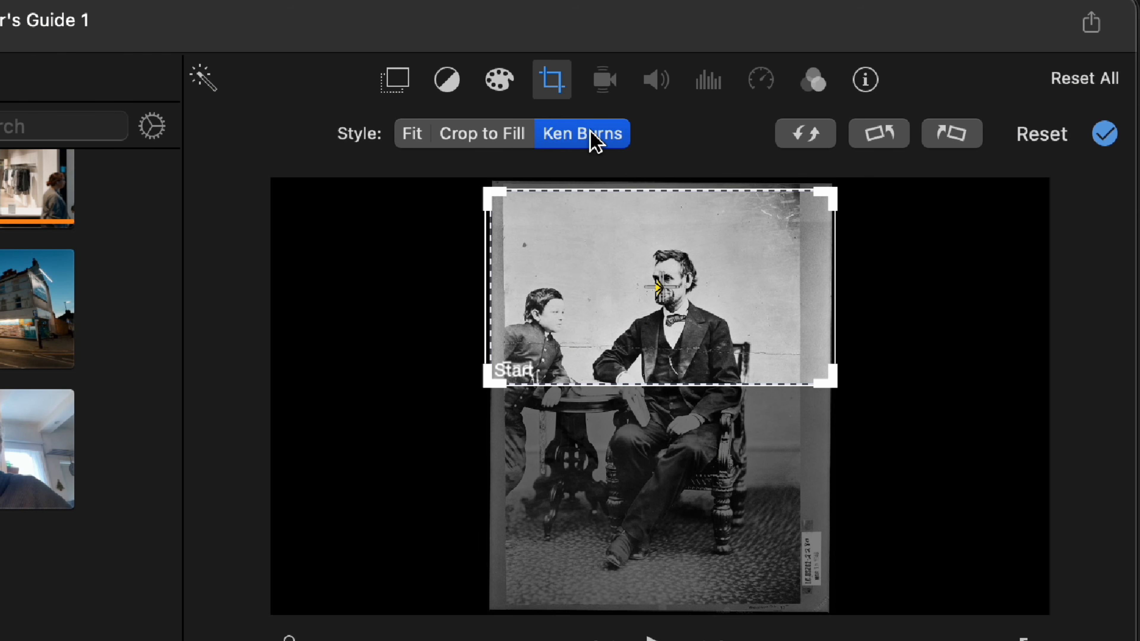
pyautogui.moveTo(593, 314); pyautogui.dragTo(590, 354)
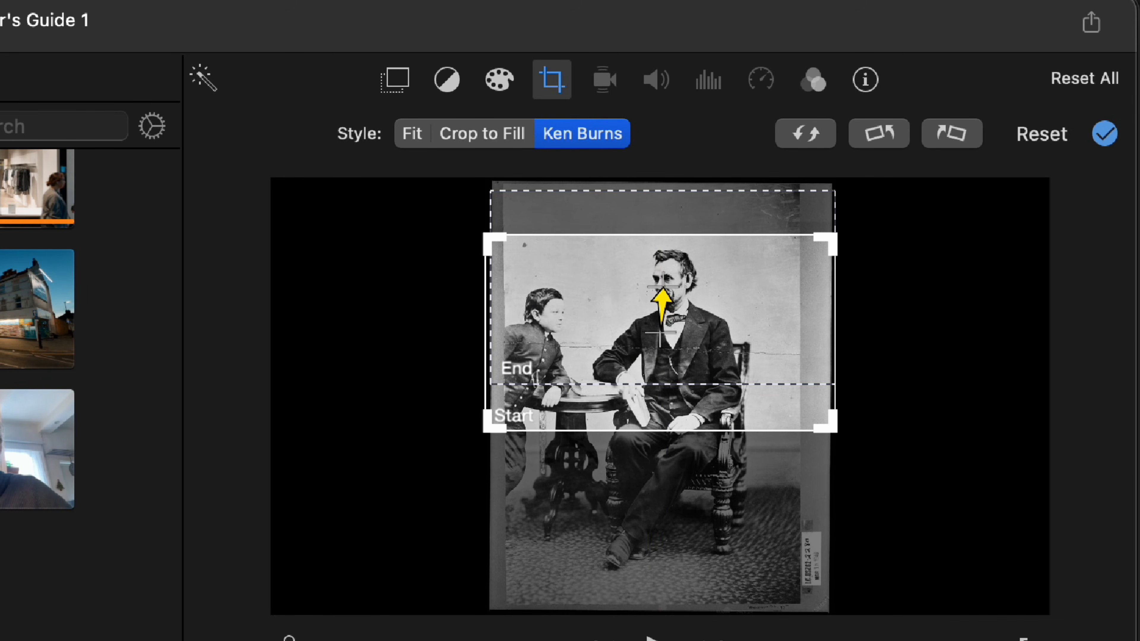
pyautogui.press('space')
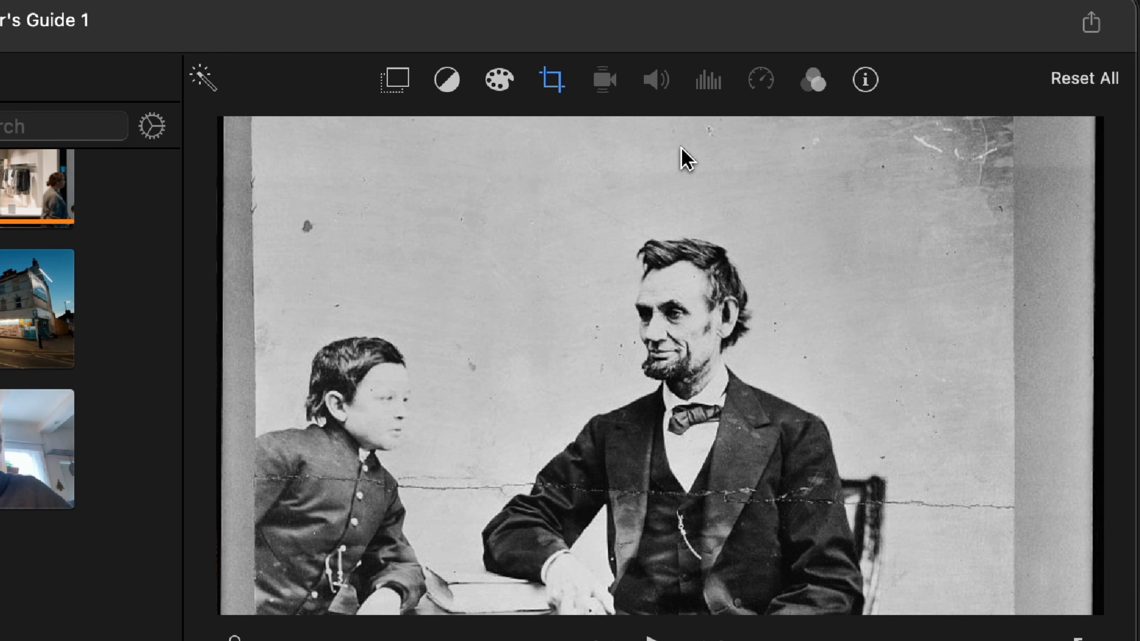
# Shrink the portrait's Ken Burns end frame and position it around the seated man's head and upper body.
pyautogui.click(549, 82)
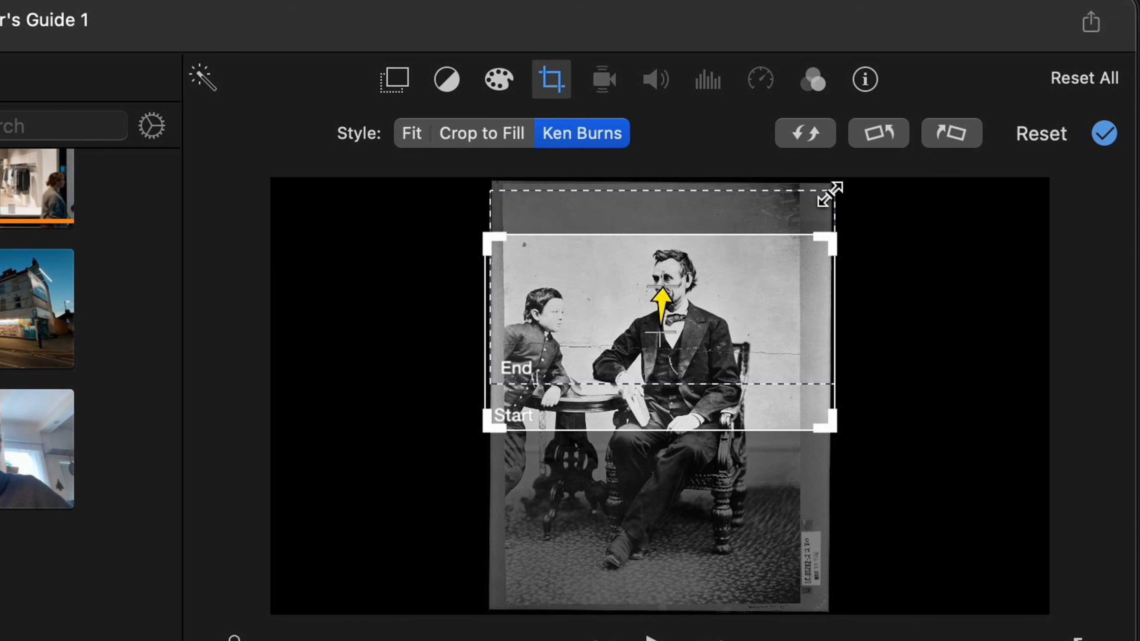
pyautogui.moveTo(829, 194); pyautogui.dragTo(716, 270)
pyautogui.moveTo(681, 314); pyautogui.dragTo(761, 275)
pyautogui.moveTo(587, 339); pyautogui.dragTo(547, 374)
pyautogui.moveTo(662, 361); pyautogui.dragTo(671, 360)
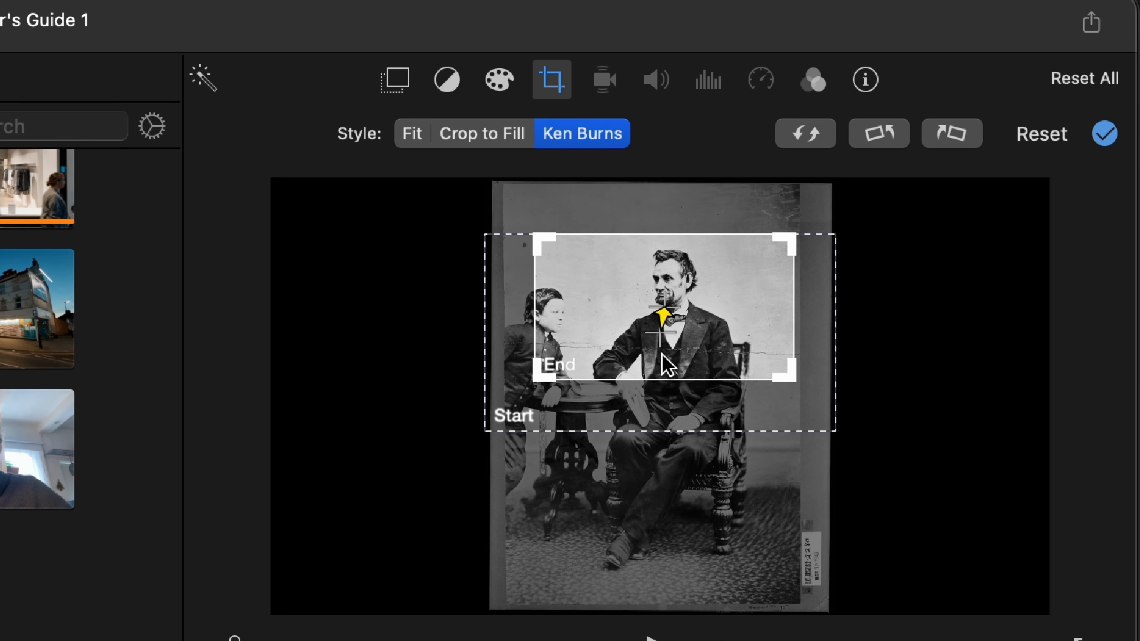
pyautogui.moveTo(722, 308)
pyautogui.mouseDown()
pyautogui.moveTo(725, 290)
pyautogui.moveTo(731, 313)
pyautogui.mouseUp()
pyautogui.moveTo(549, 373); pyautogui.dragTo(543, 375)
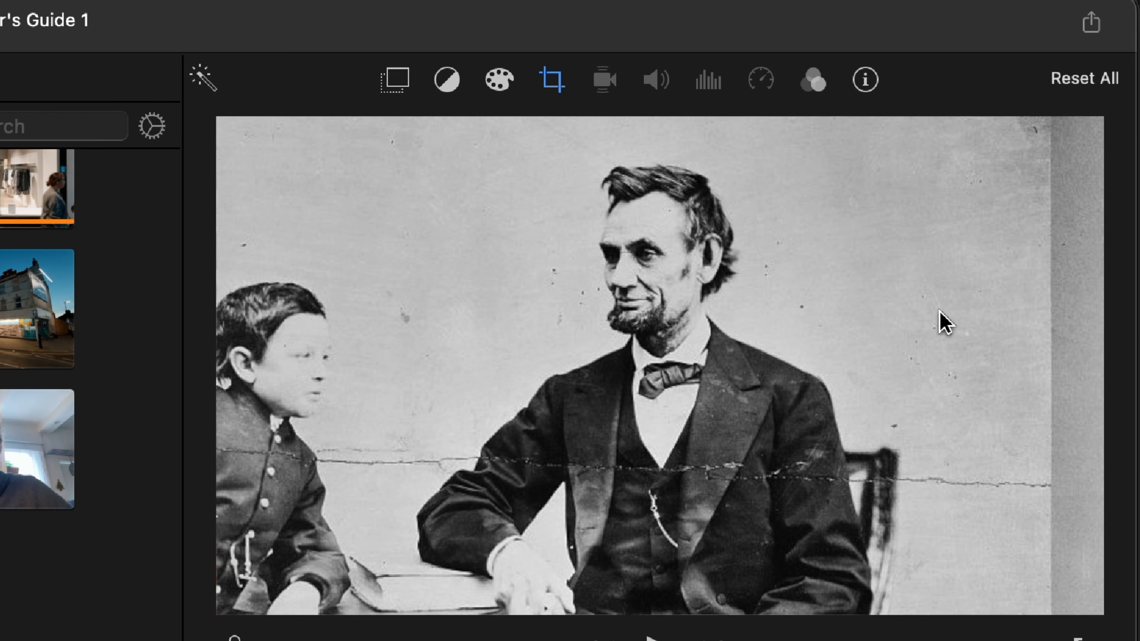
# Crop the third timeline clip with Crop to Fill, cutting off its right and lower edges, and preview the tighter framing.
pyautogui.click(553, 80)
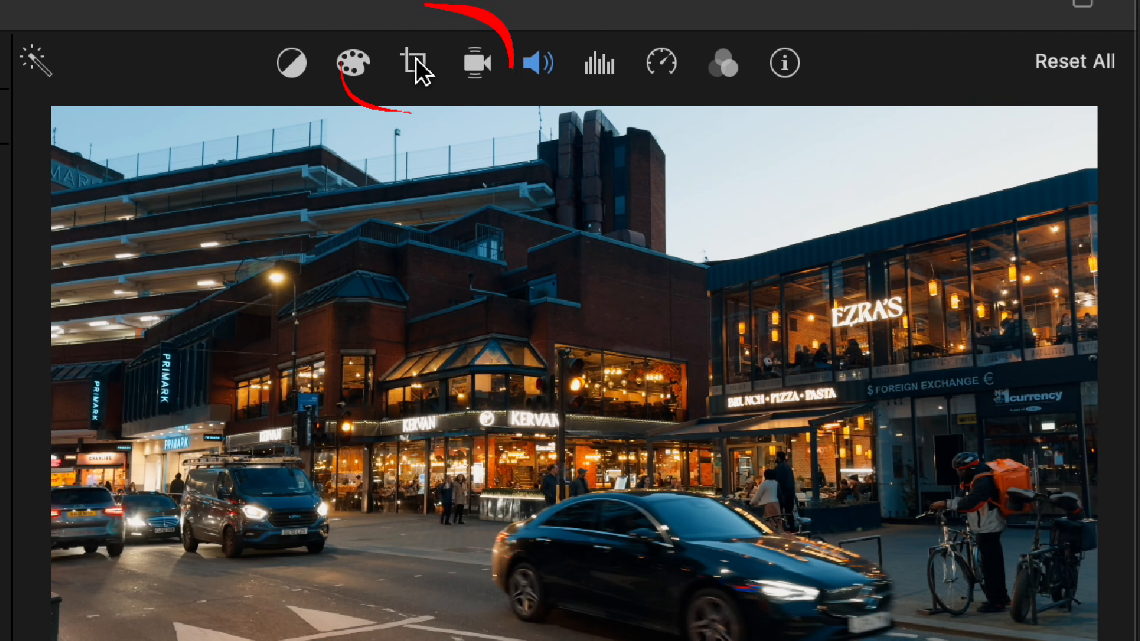
pyautogui.click(416, 62)
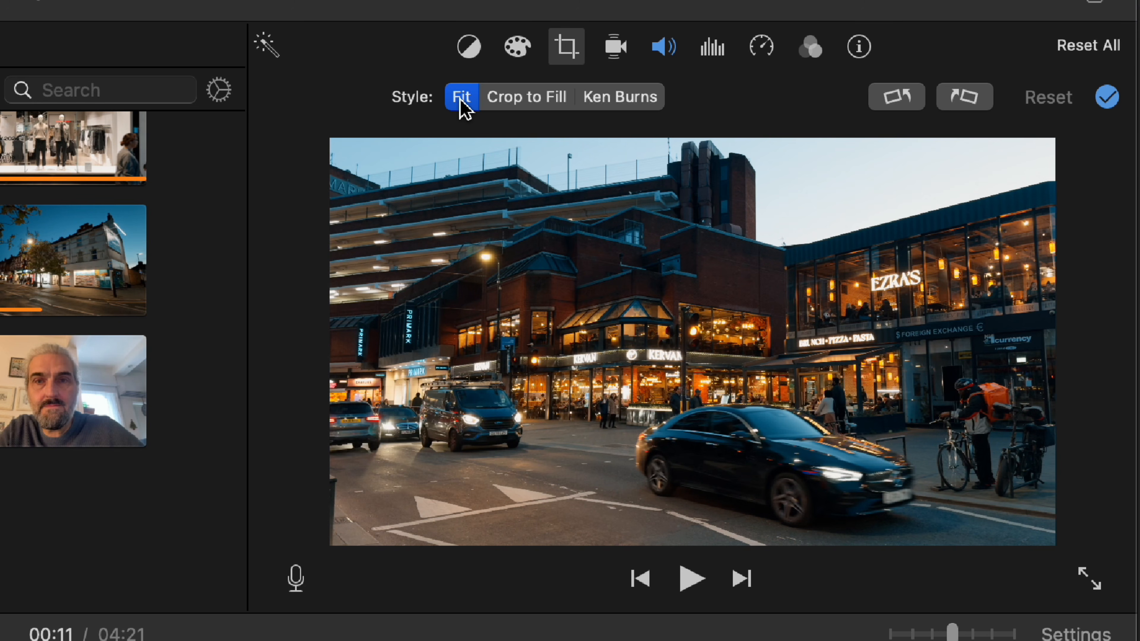
pyautogui.click(527, 97)
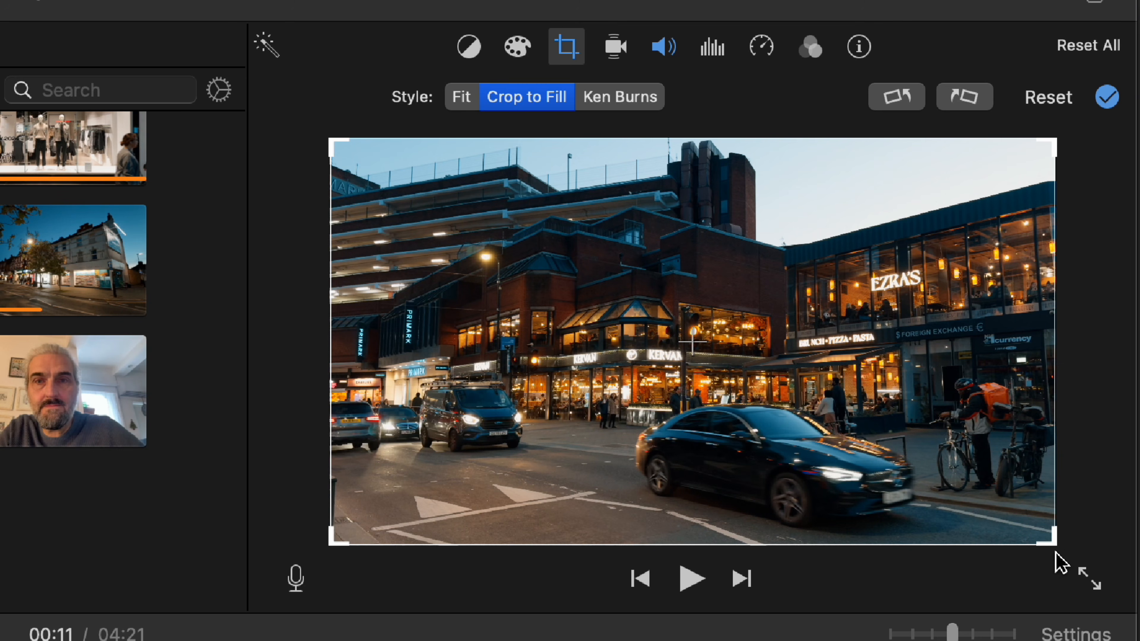
pyautogui.moveTo(1046, 538); pyautogui.dragTo(970, 472)
pyautogui.press('space')
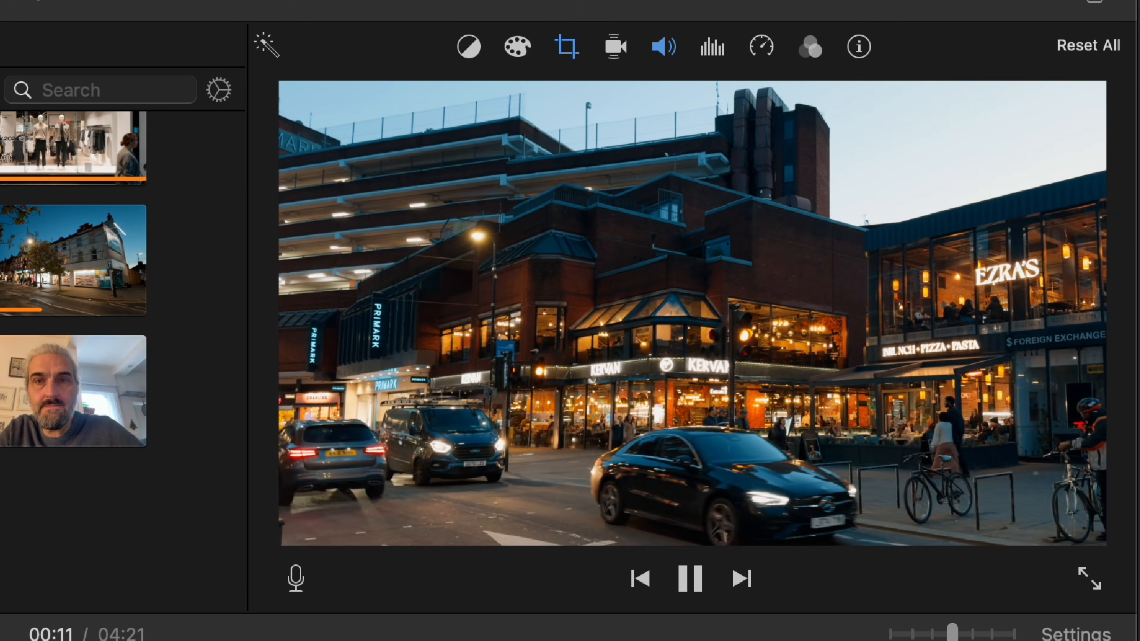
pyautogui.press('space')
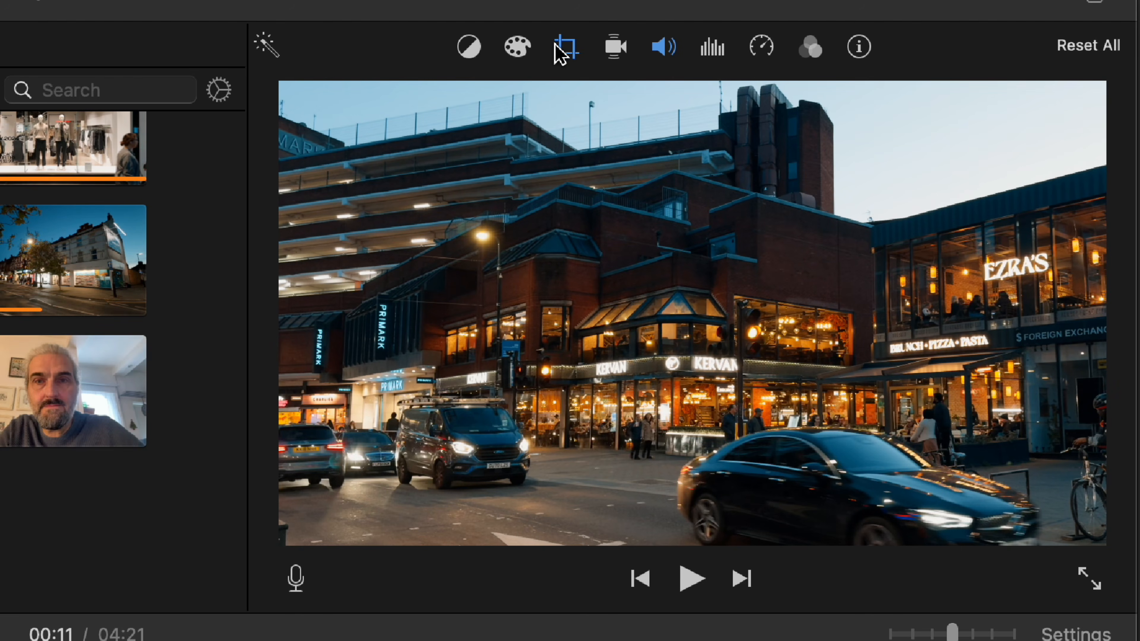
# Restore the crop to the full frame and apply a Ken Burns zoom ending tightly on the Ezra's restaurant, previewing the movement.
pyautogui.click(561, 53)
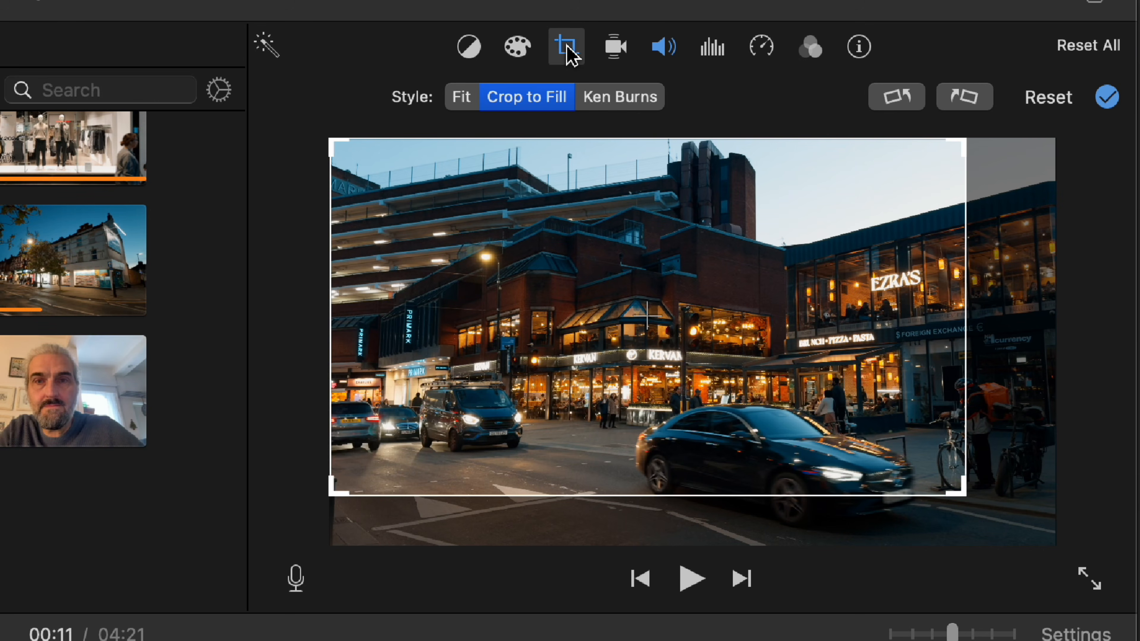
pyautogui.moveTo(960, 492); pyautogui.dragTo(1066, 534)
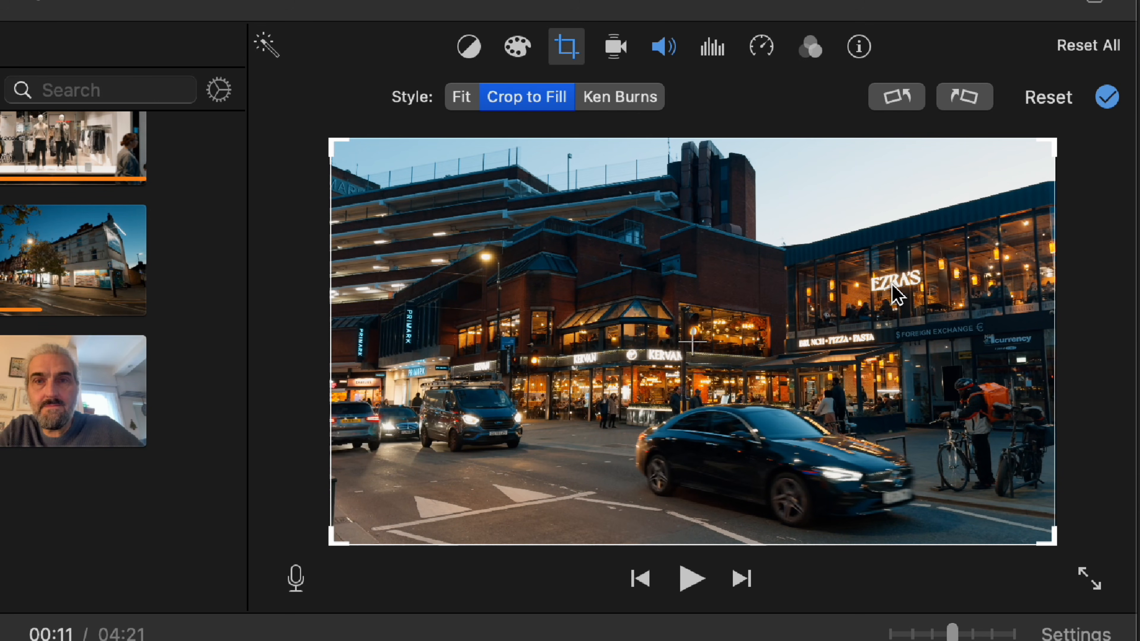
pyautogui.click(622, 98)
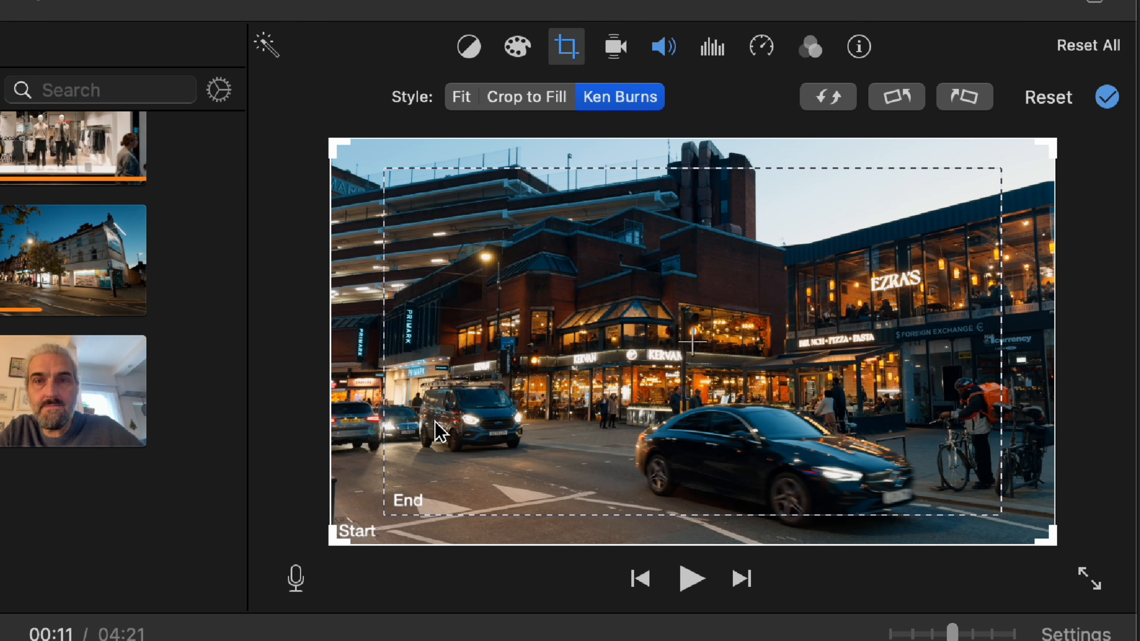
pyautogui.moveTo(384, 515); pyautogui.dragTo(718, 366)
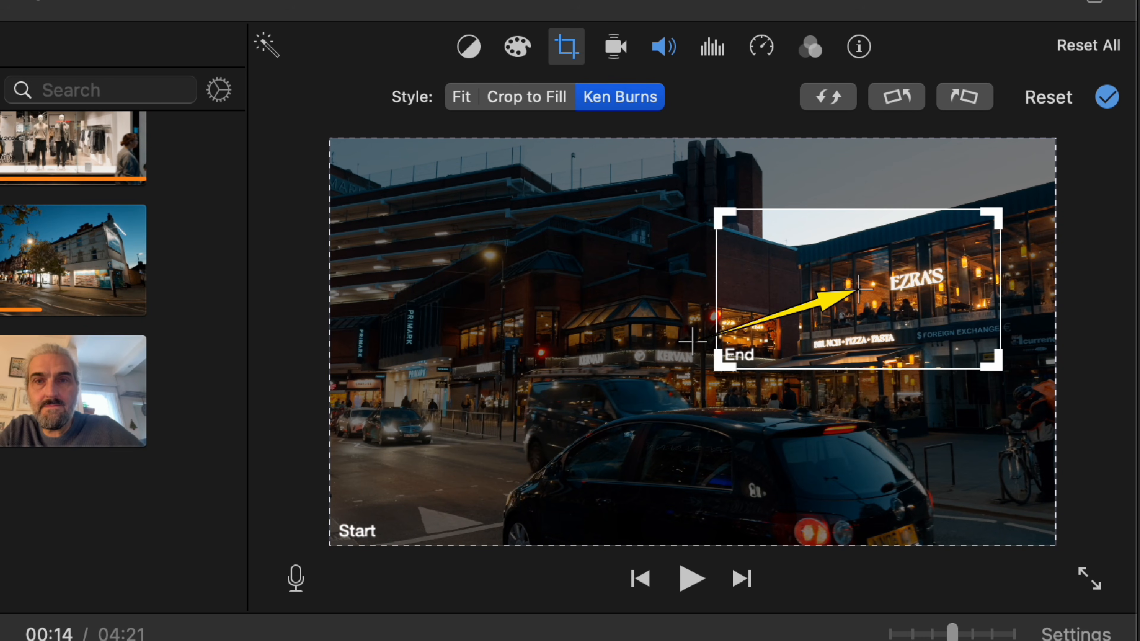
pyautogui.press('space')
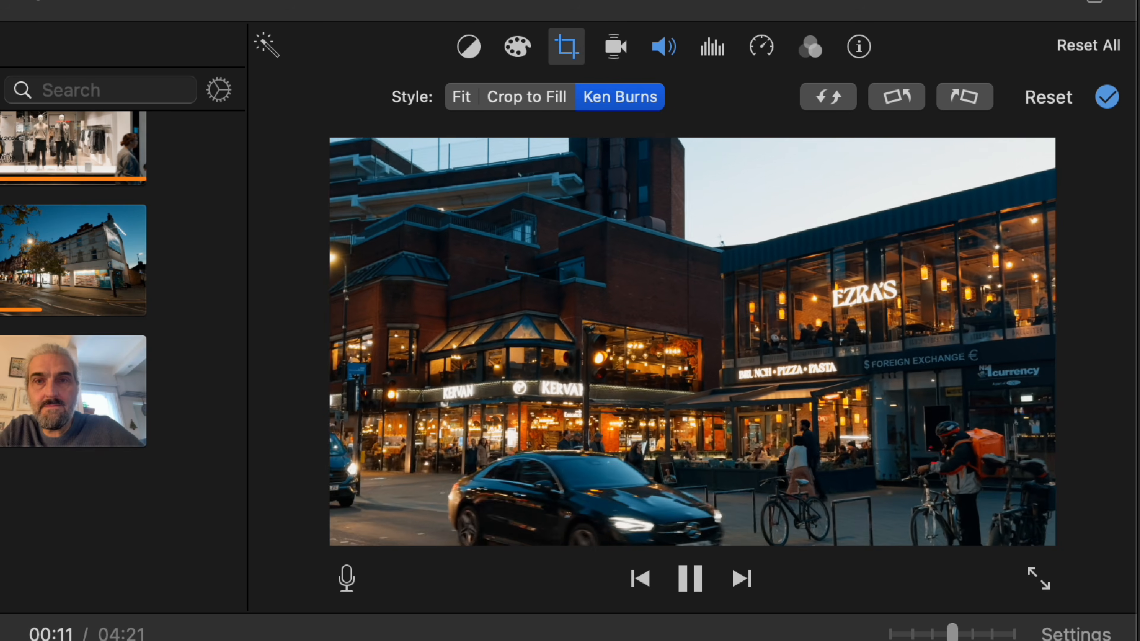
pyautogui.press('space')
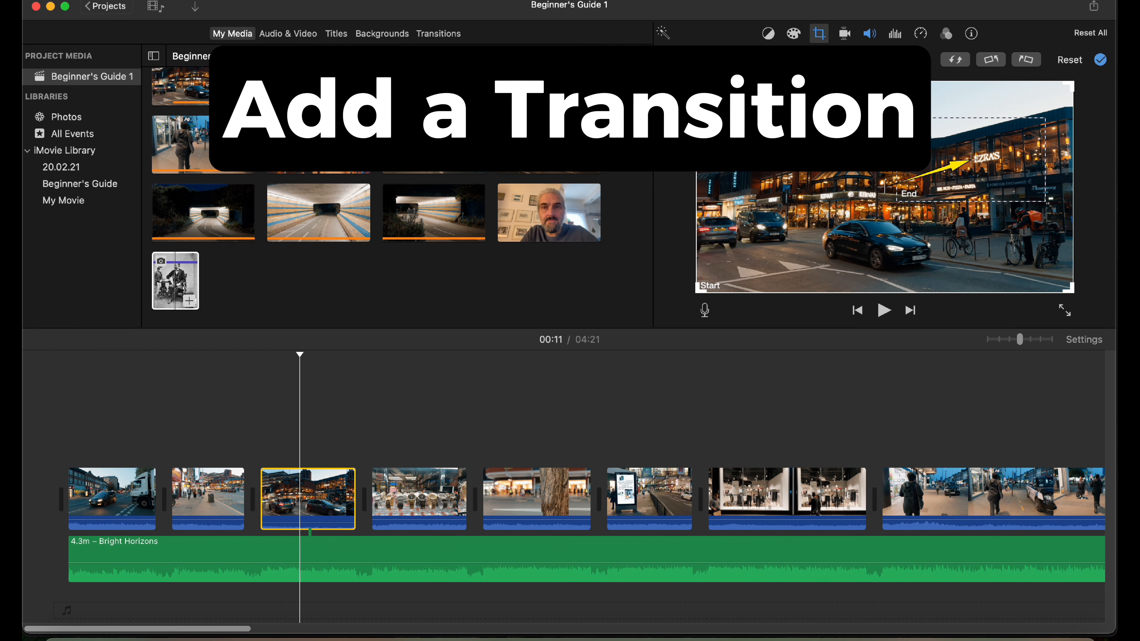
# Add Cross Dissolve transitions on both sides of the third timeline clip and preview the first one.
pyautogui.click(708, 60)
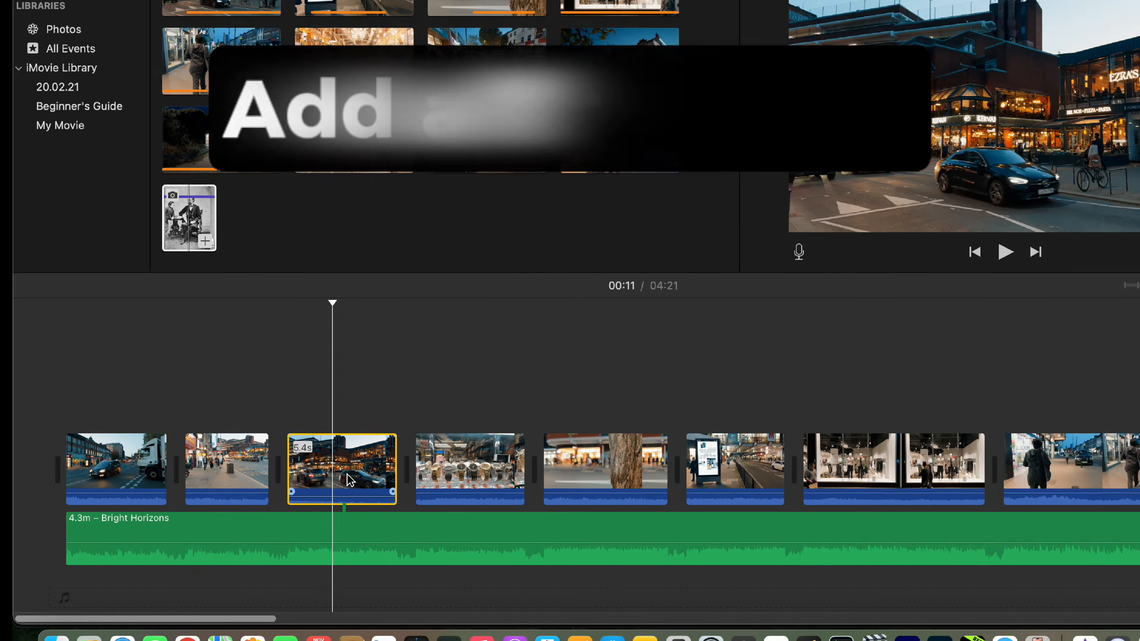
pyautogui.rightClick(316, 502)
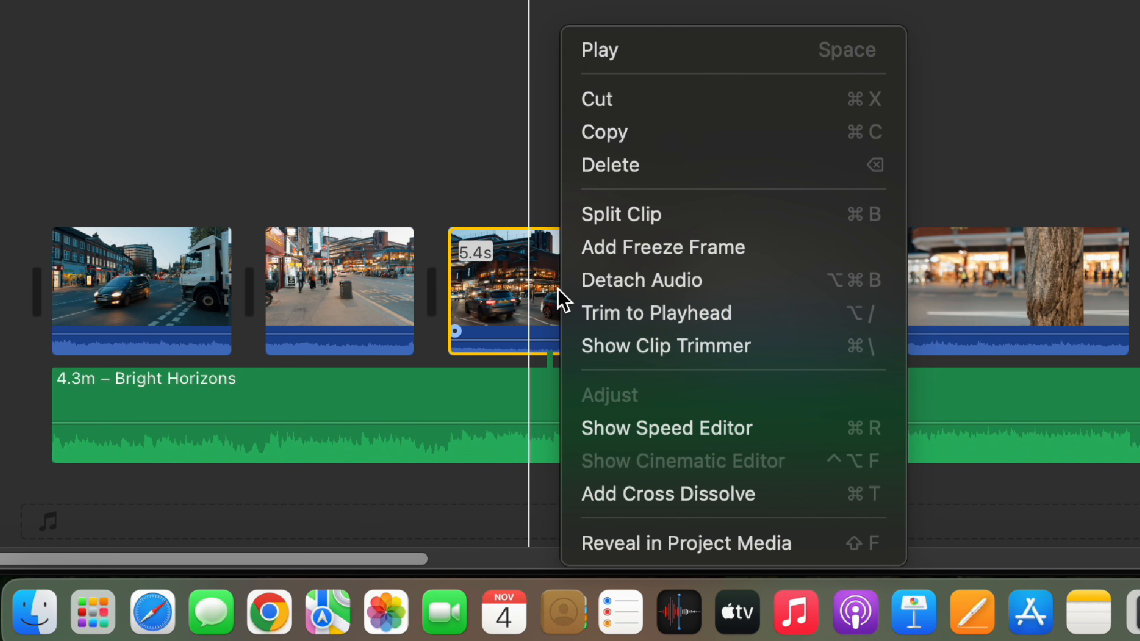
pyautogui.click(656, 499)
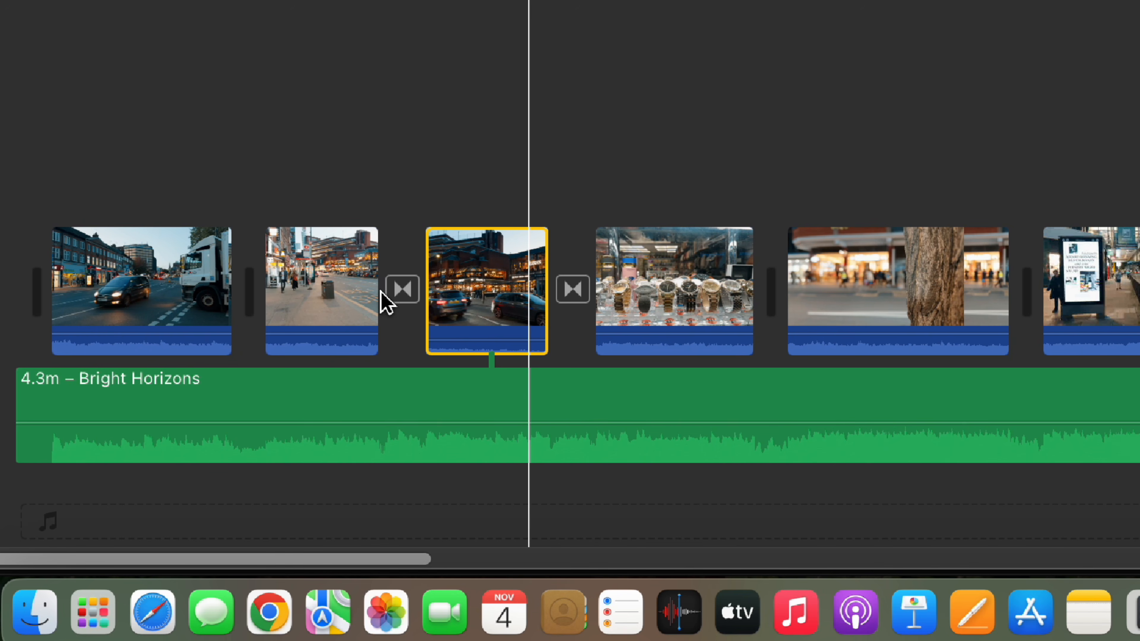
pyautogui.click(346, 117)
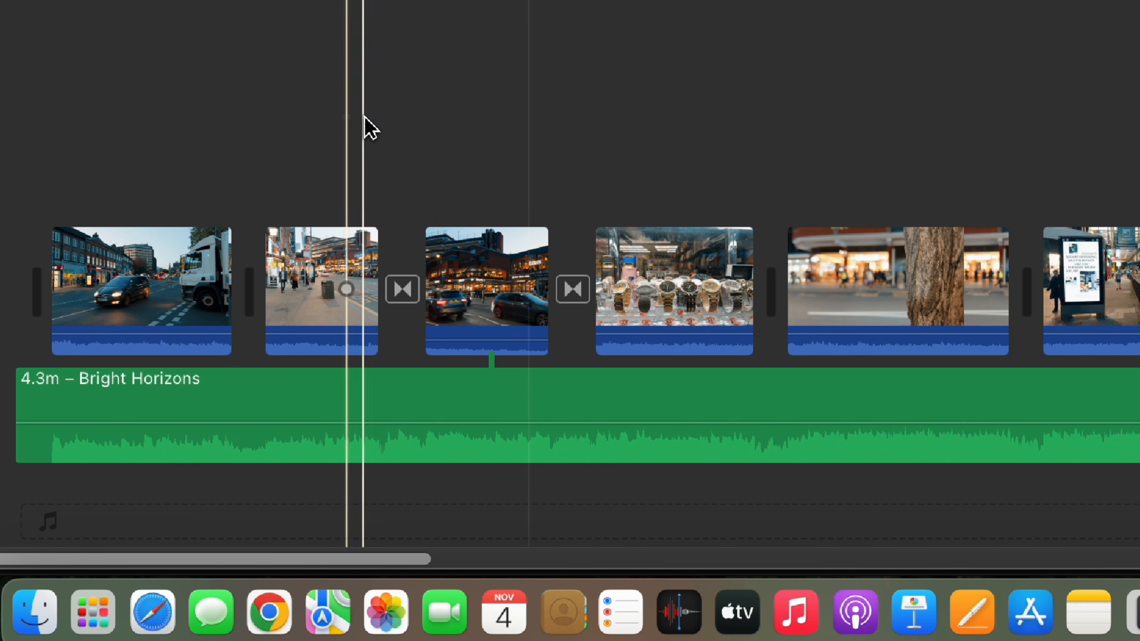
pyautogui.press('space')
pyautogui.press('space')
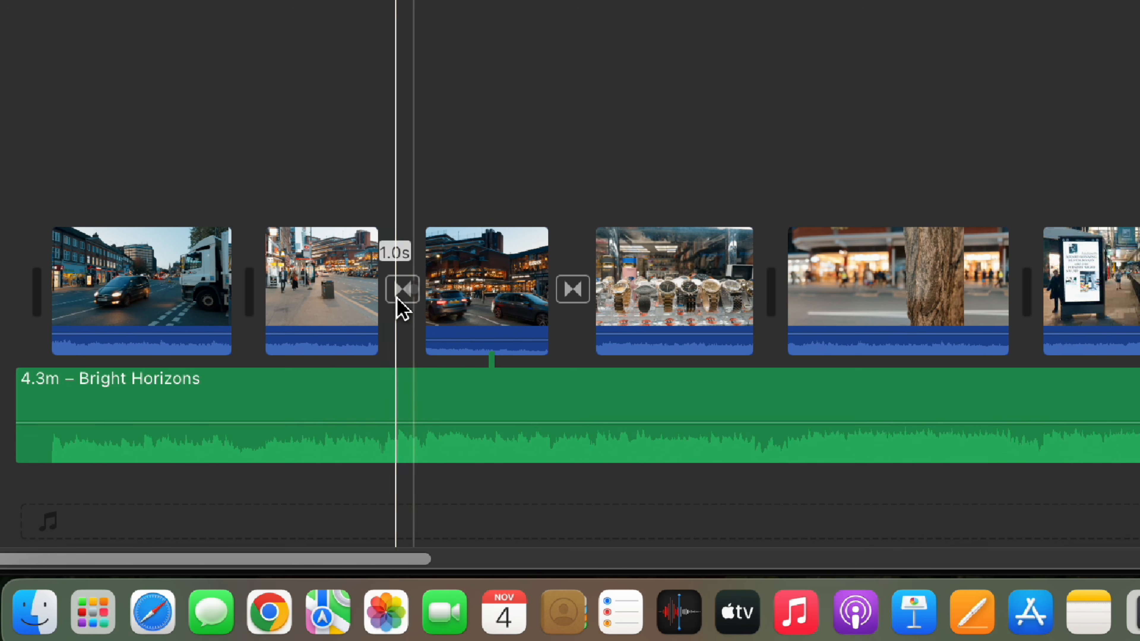
# Try to set the cross dissolve between the second and third clips to 2 seconds.
pyautogui.doubleClick(403, 288)
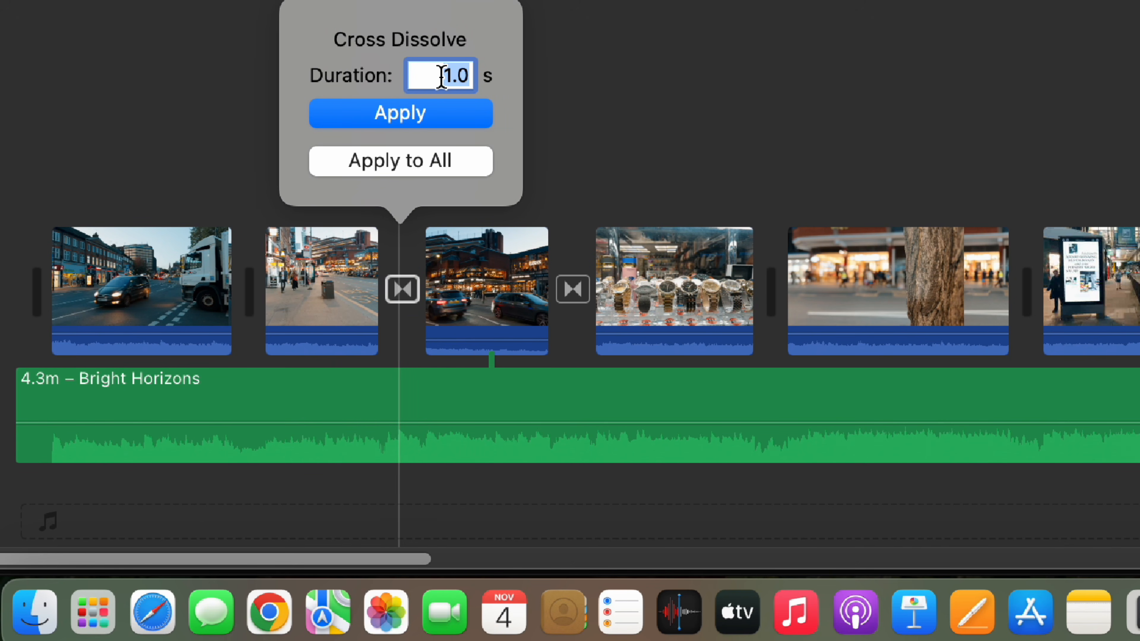
pyautogui.write('2')
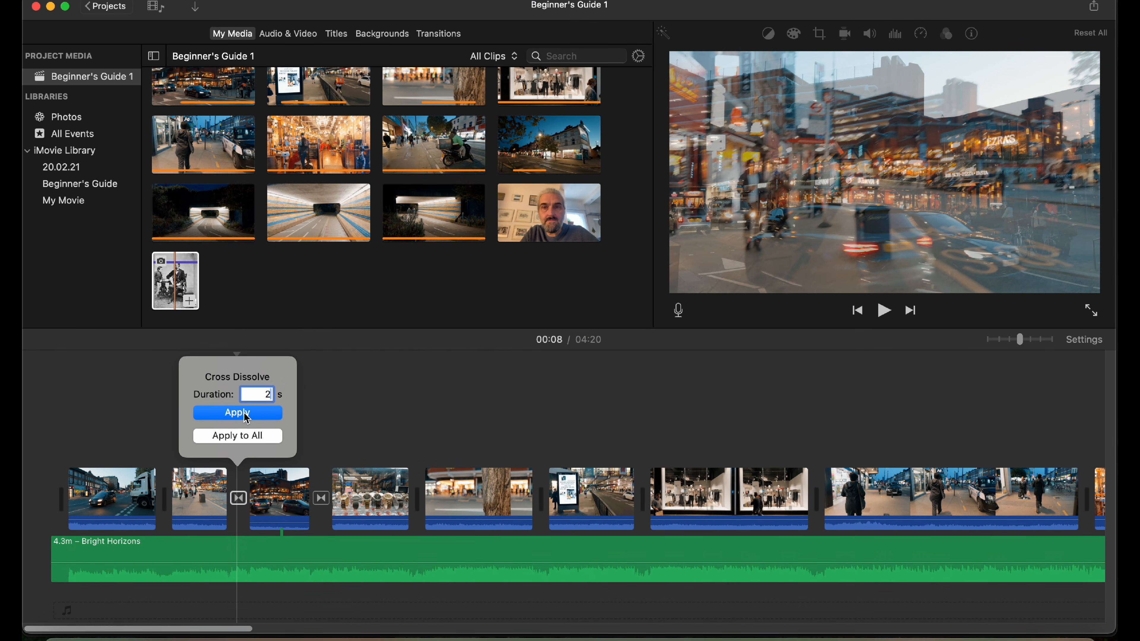
pyautogui.click(247, 416)
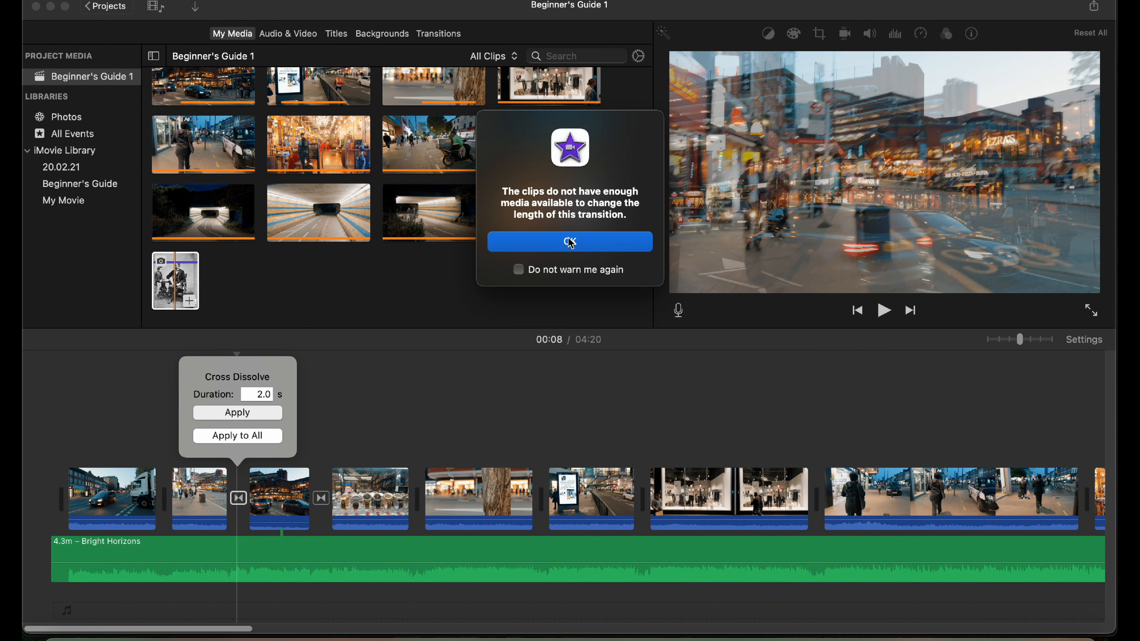
pyautogui.click(572, 243)
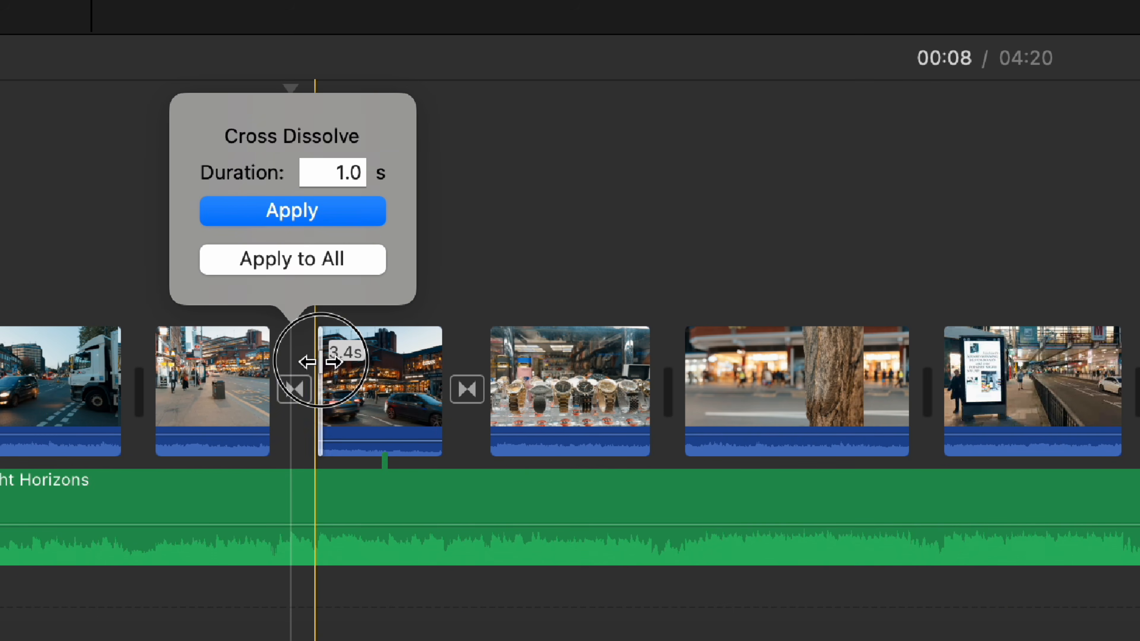
# Trim the facing edges of the second and third clips and set the cross dissolve between them to 2 seconds.
pyautogui.moveTo(318, 353); pyautogui.dragTo(337, 346)
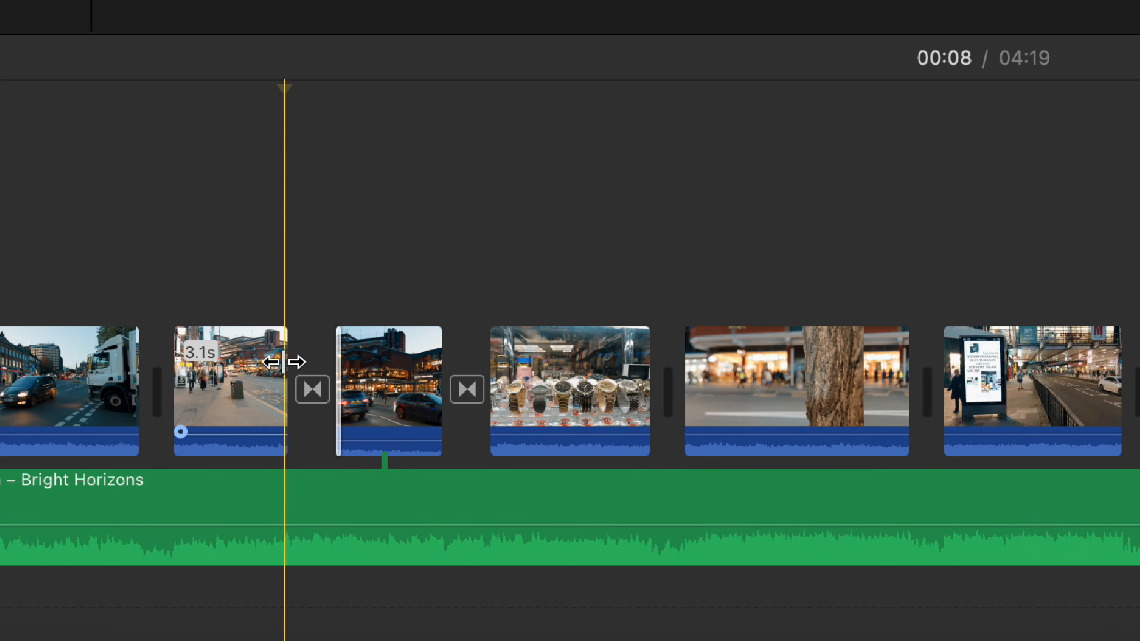
pyautogui.moveTo(293, 361); pyautogui.dragTo(247, 362)
pyautogui.doubleClick(291, 390)
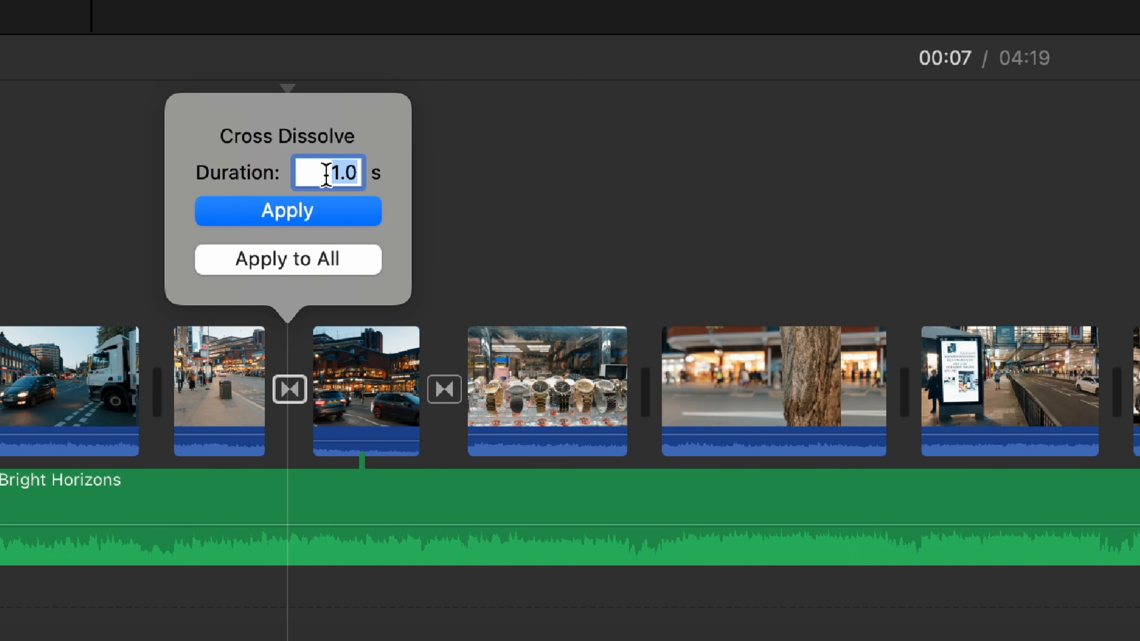
pyautogui.write('2')
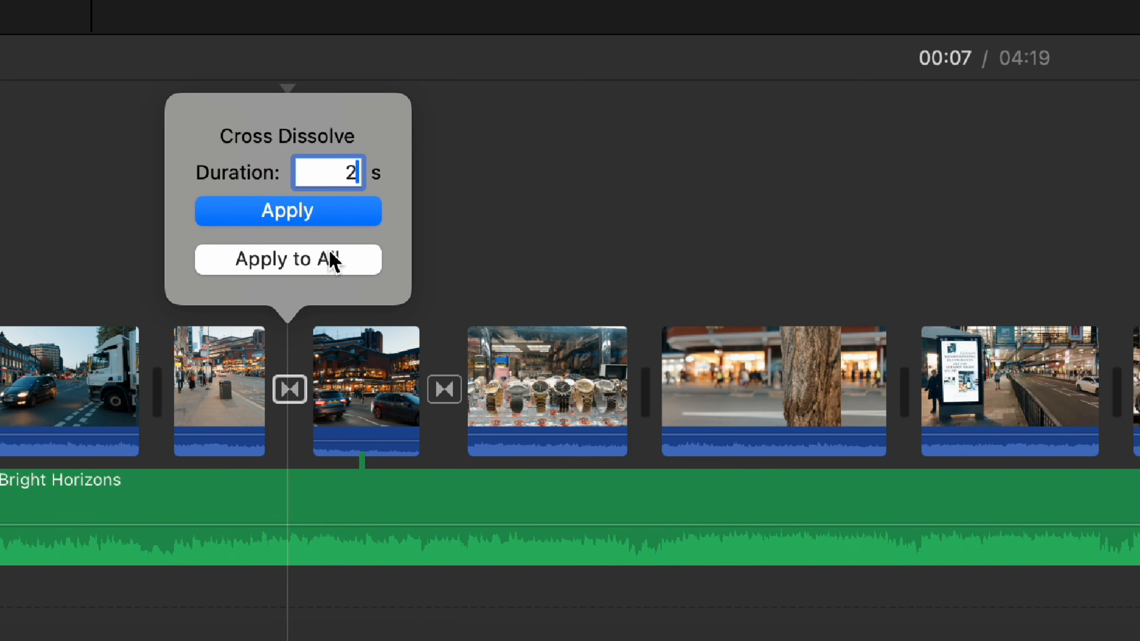
pyautogui.click(324, 212)
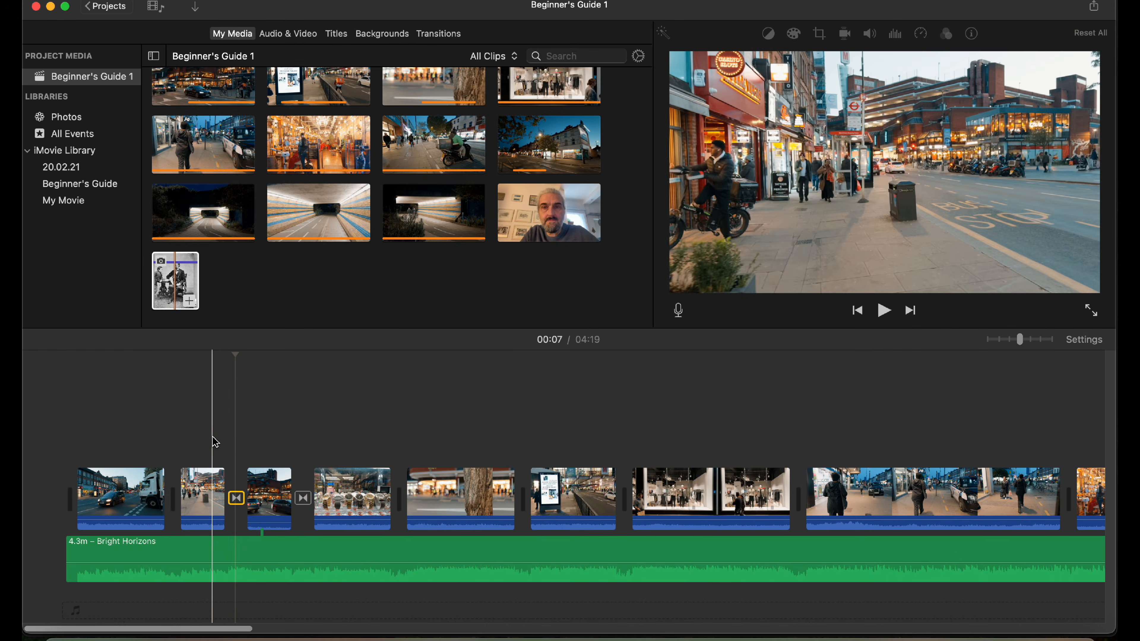
# Play back the lengthened cross dissolve from the second clip into the third.
pyautogui.click(213, 439)
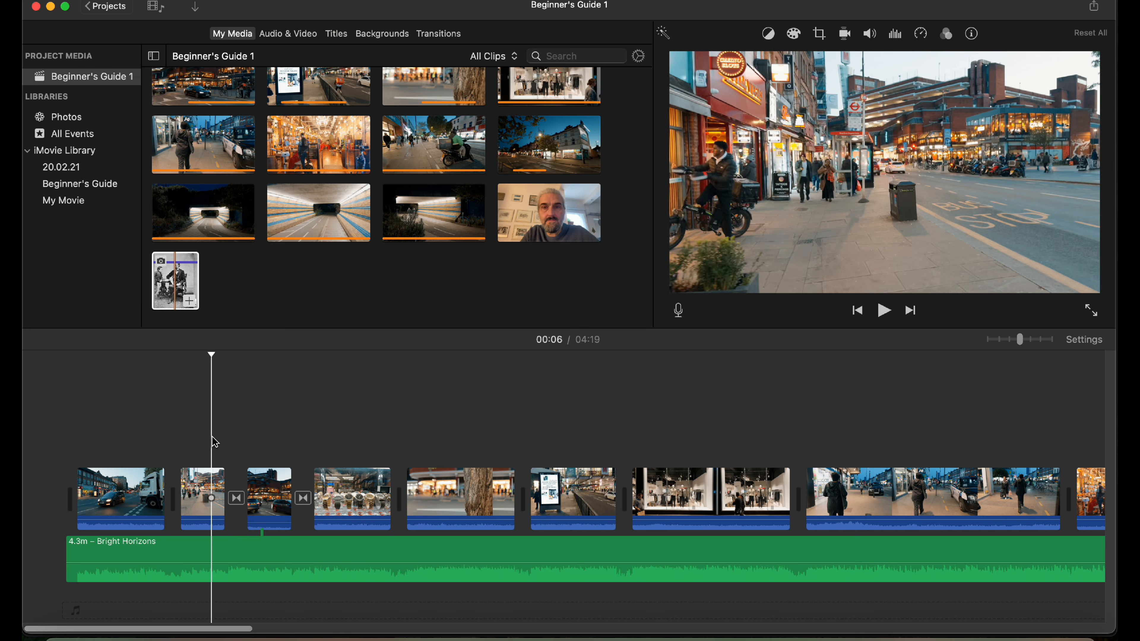
pyautogui.press('space')
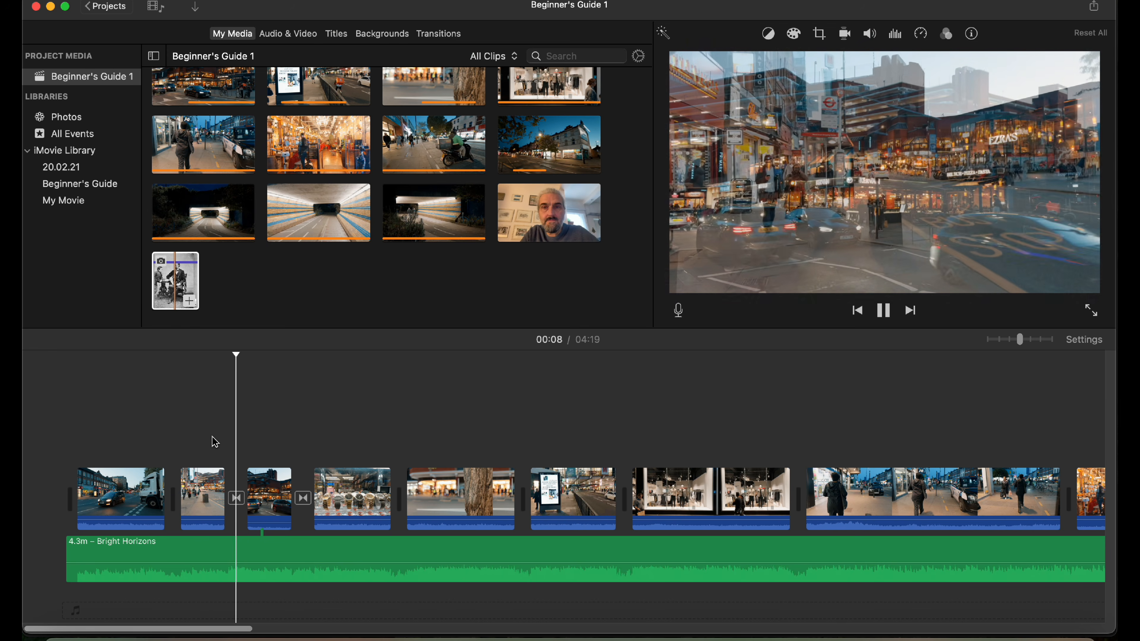
pyautogui.press('space')
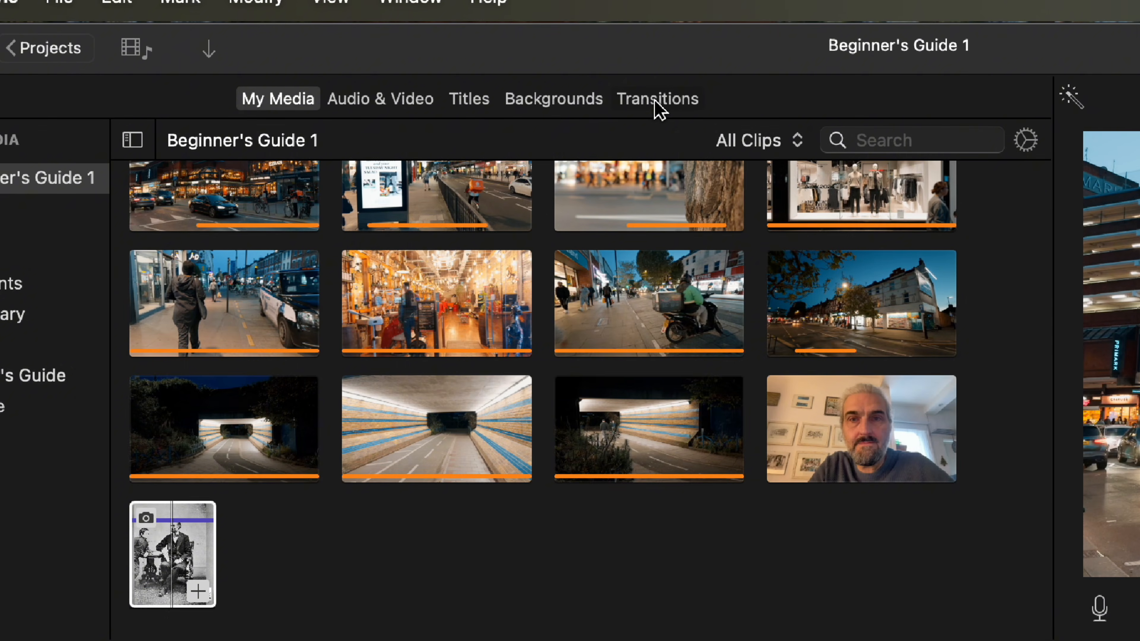
# Preview the Fade to Black, Cube and Spin In transitions and place Spin In between the watch display and tree trunk clips.
pyautogui.click(657, 100)
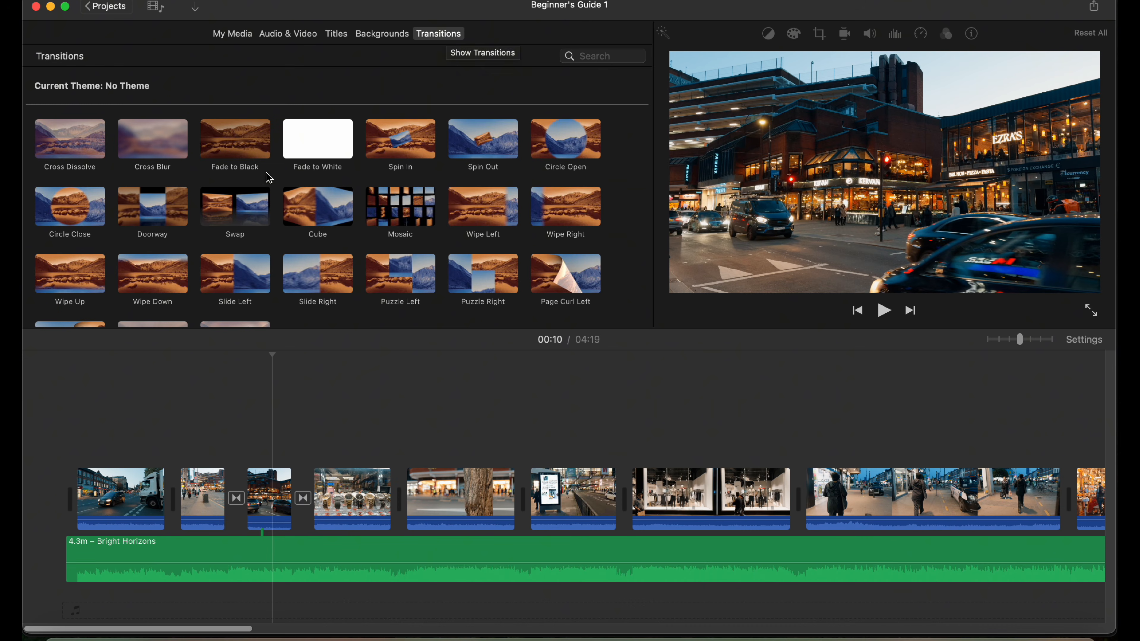
pyautogui.click(218, 146)
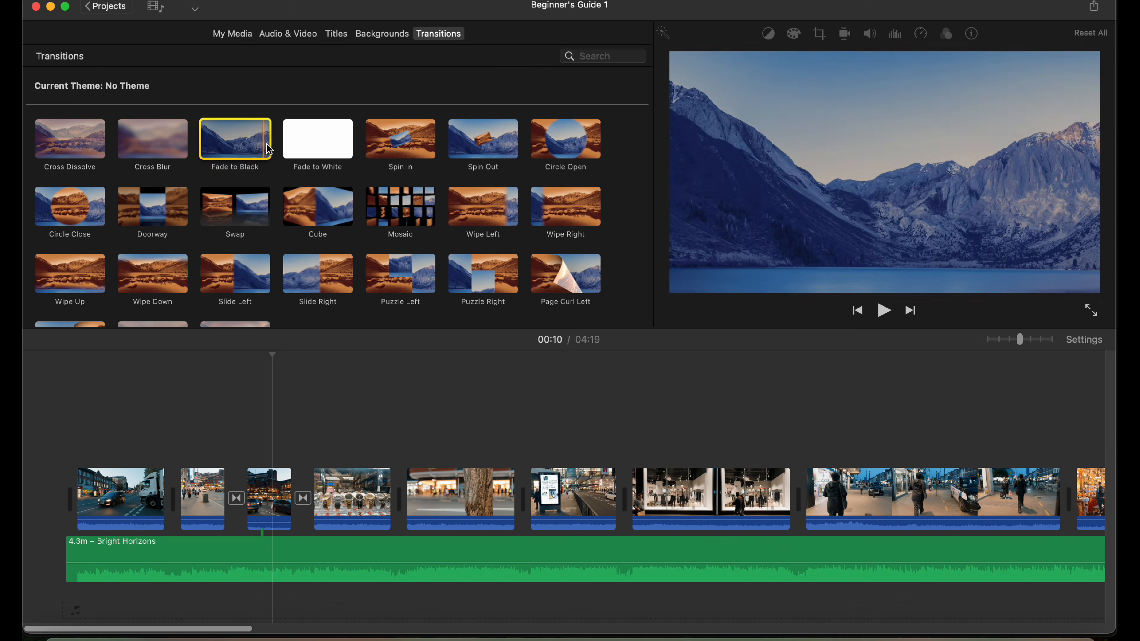
pyautogui.click(315, 226)
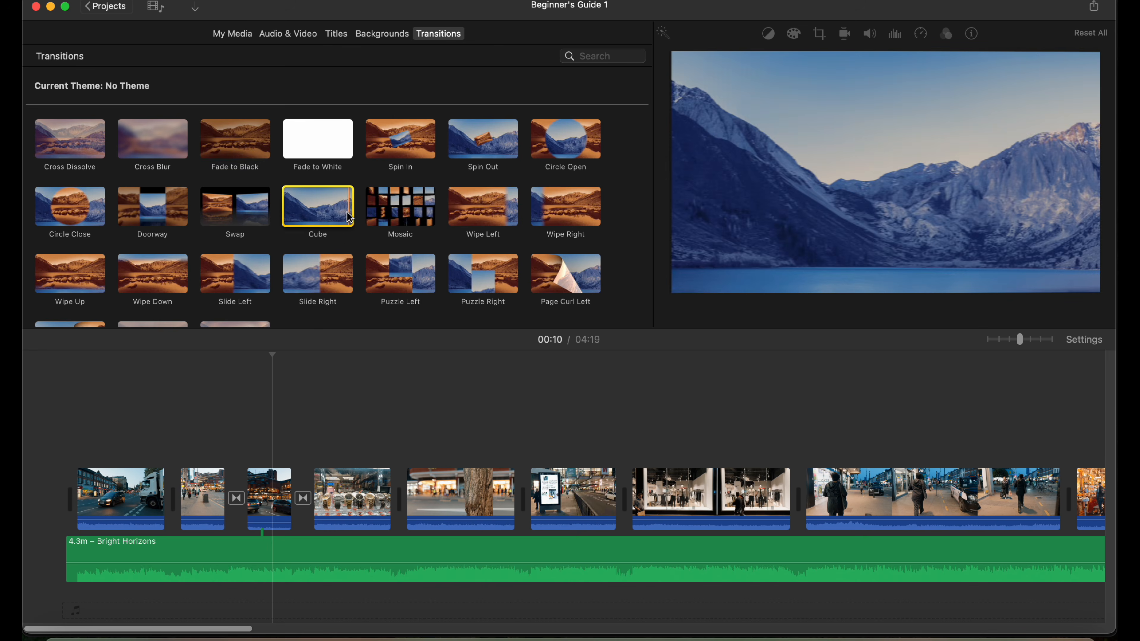
pyautogui.click(401, 154)
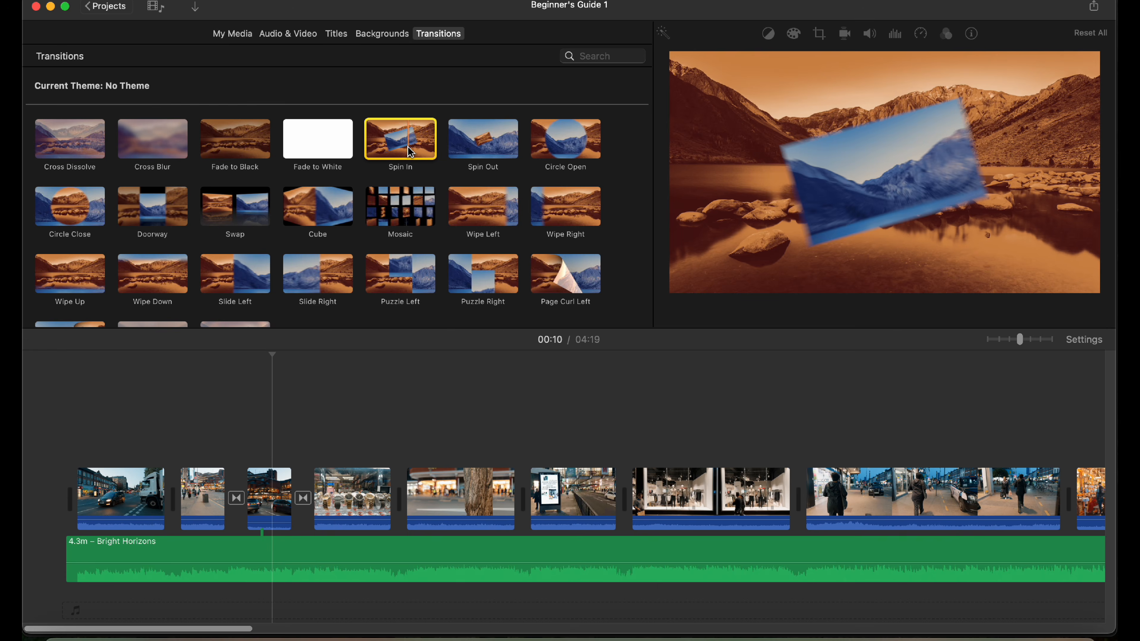
pyautogui.moveTo(401, 154); pyautogui.dragTo(389, 477)
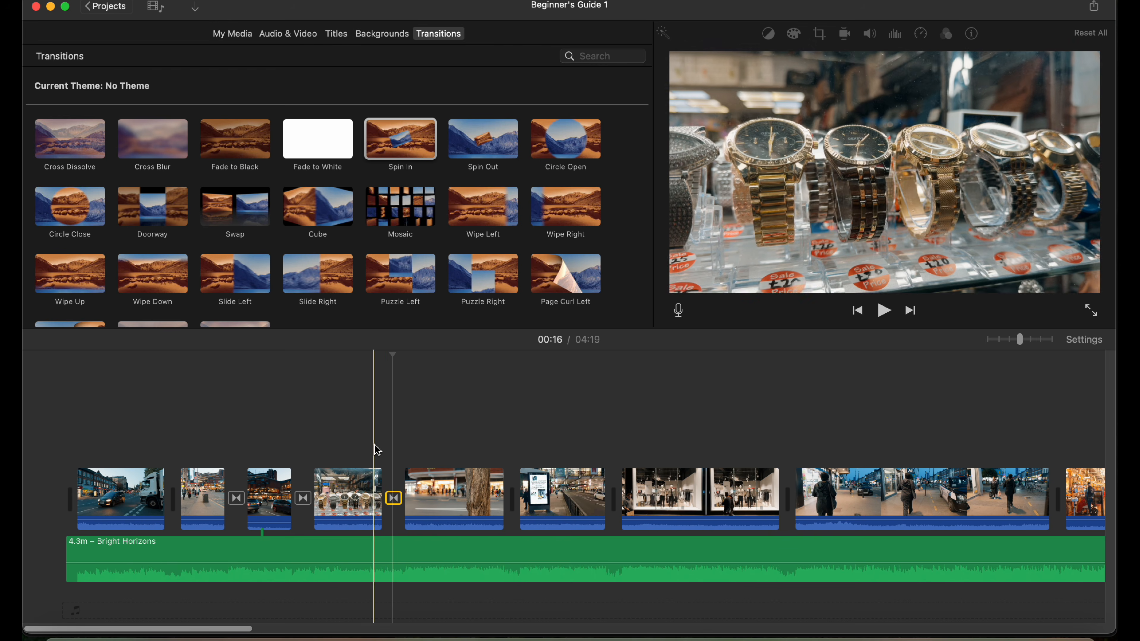
# Preview the Spin In transition after the watch display clip and apply a duration of 1.0 second to it.
pyautogui.press('space')
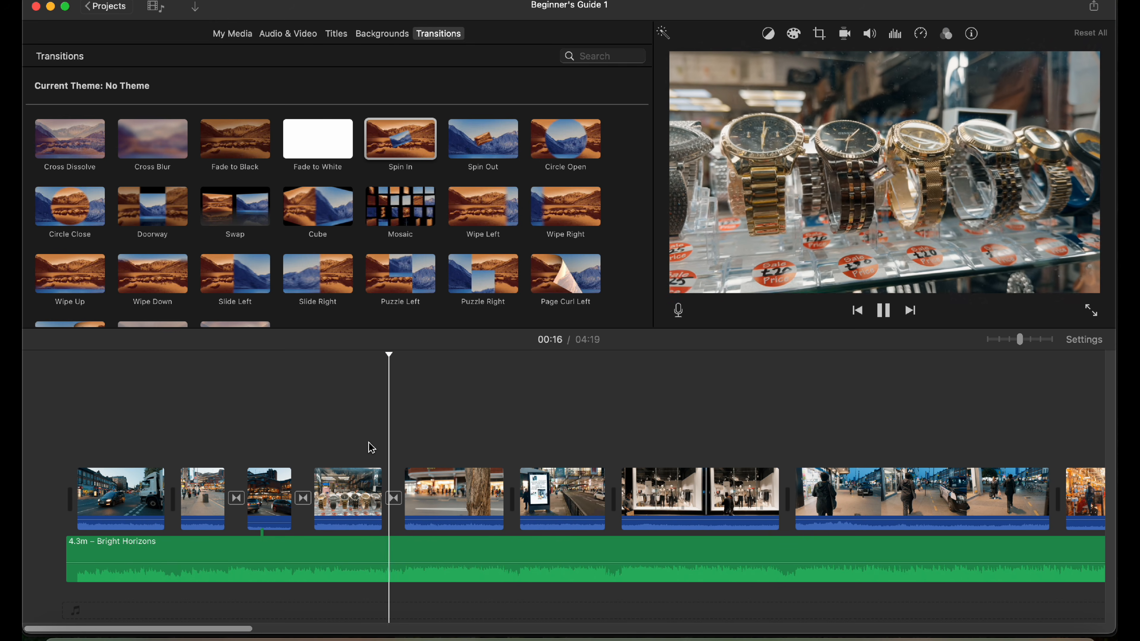
pyautogui.press('space')
pyautogui.doubleClick(394, 498)
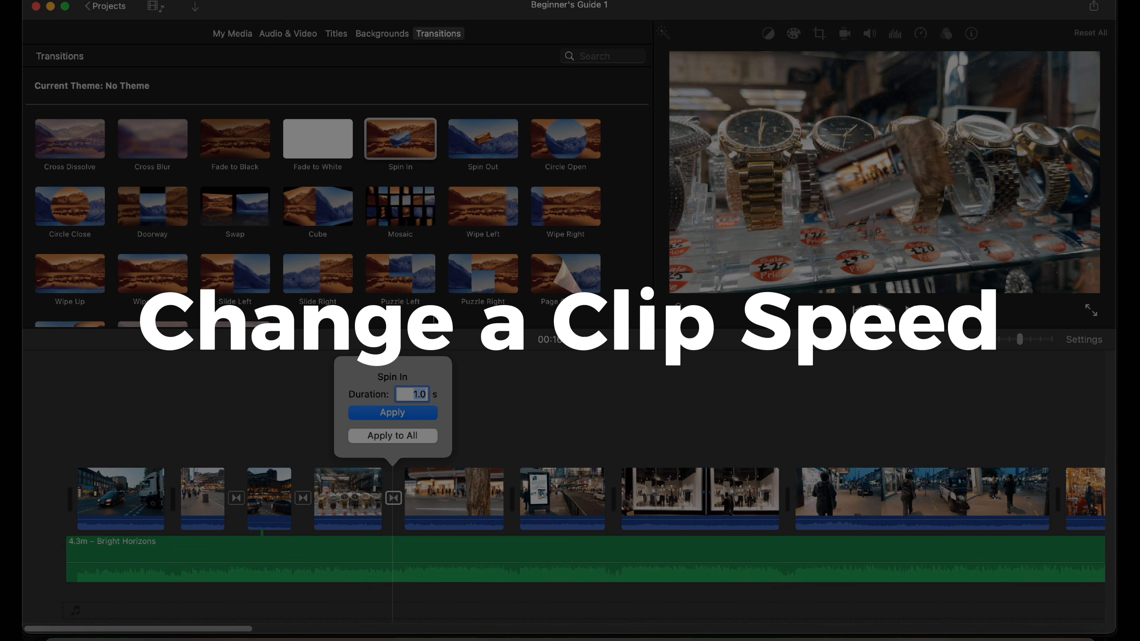
pyautogui.click(395, 412)
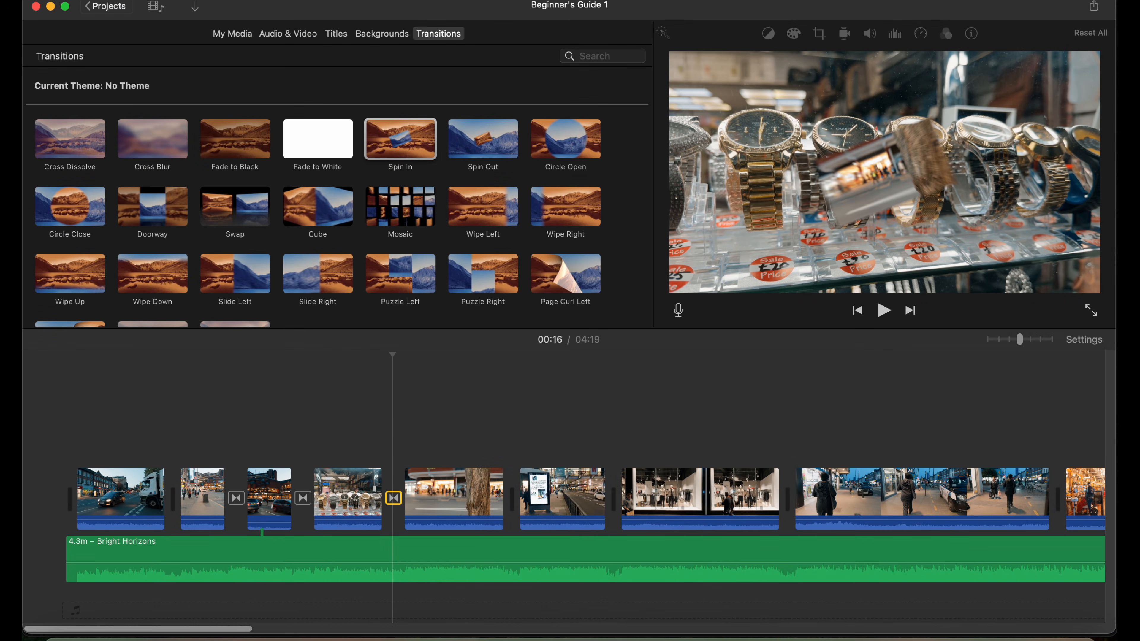
# Slow the tree trunk clip down with the speed presets, trying 50% and setting it to 25%.
pyautogui.click(457, 382)
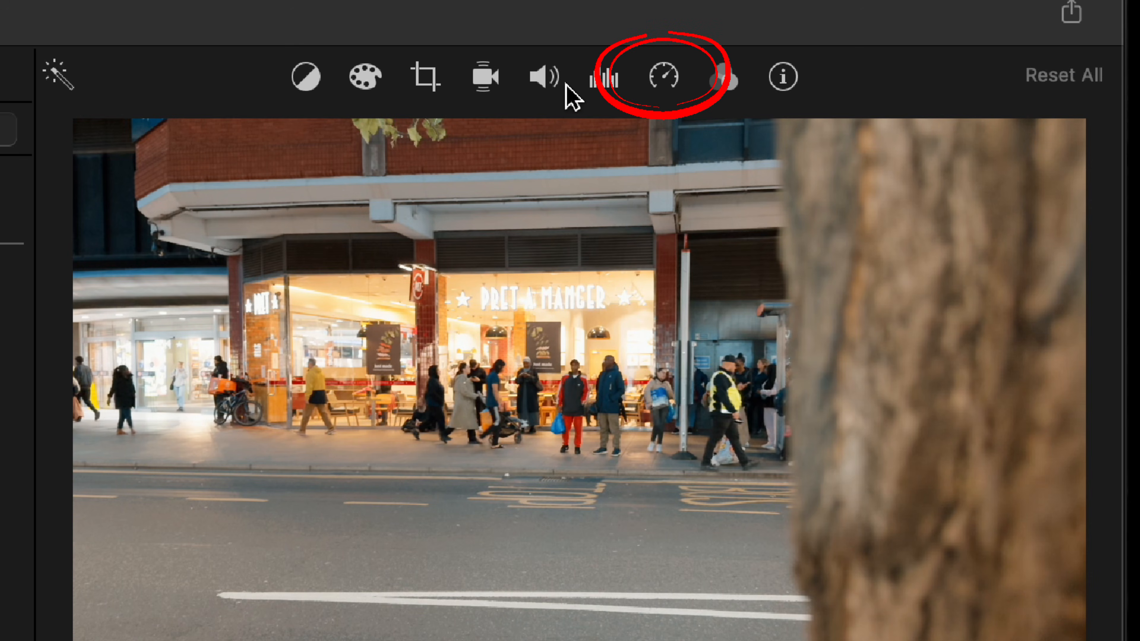
pyautogui.click(662, 77)
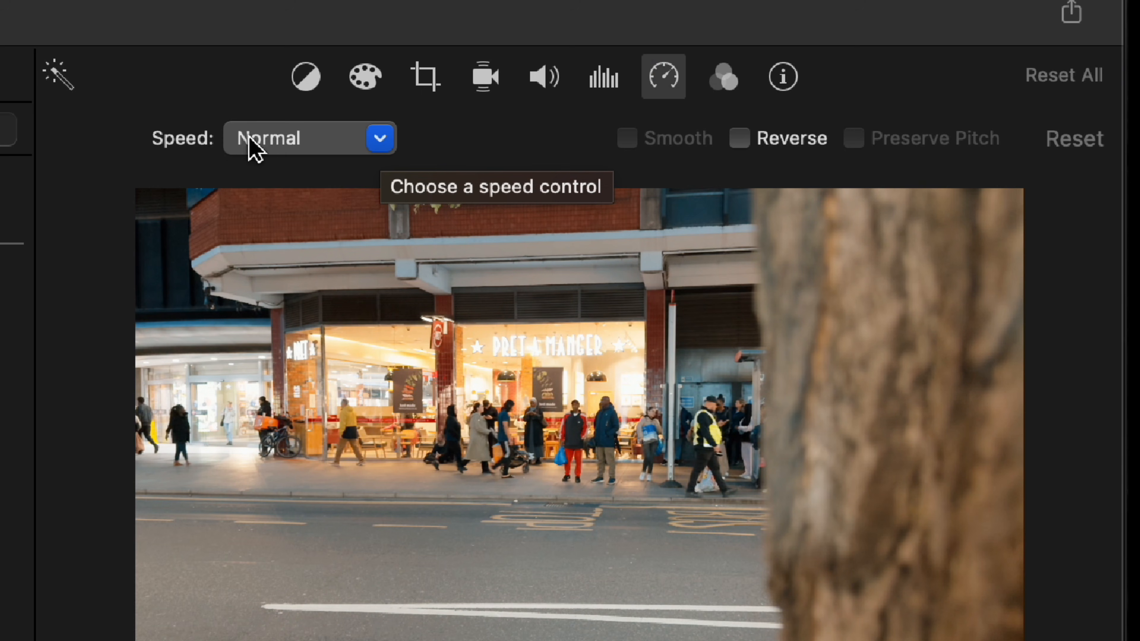
pyautogui.click(276, 140)
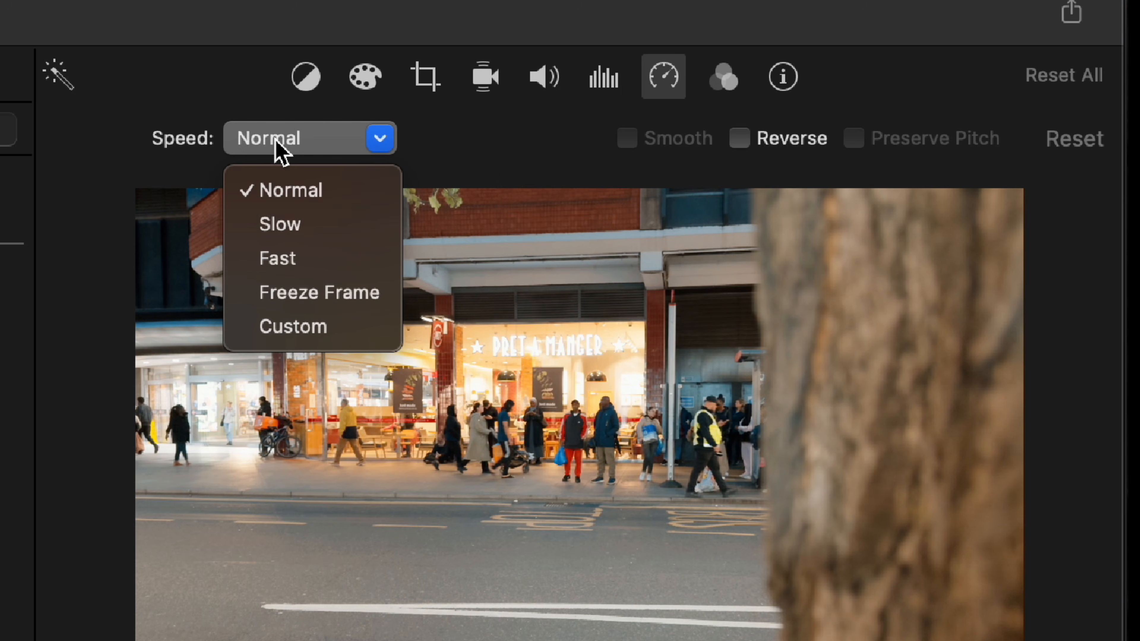
pyautogui.click(287, 228)
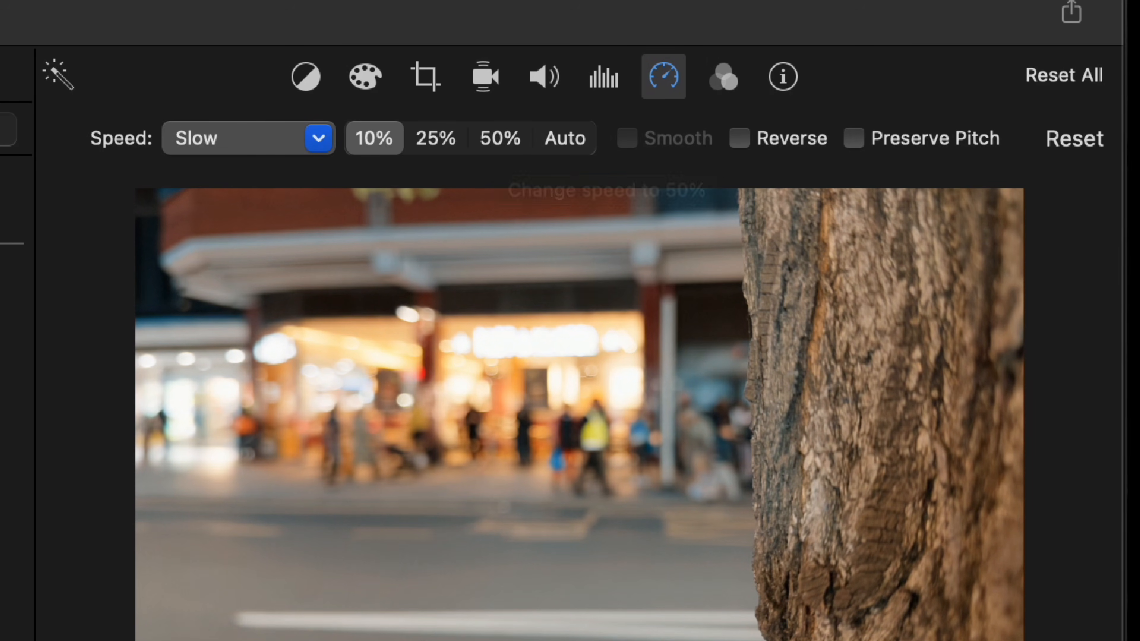
pyautogui.click(501, 144)
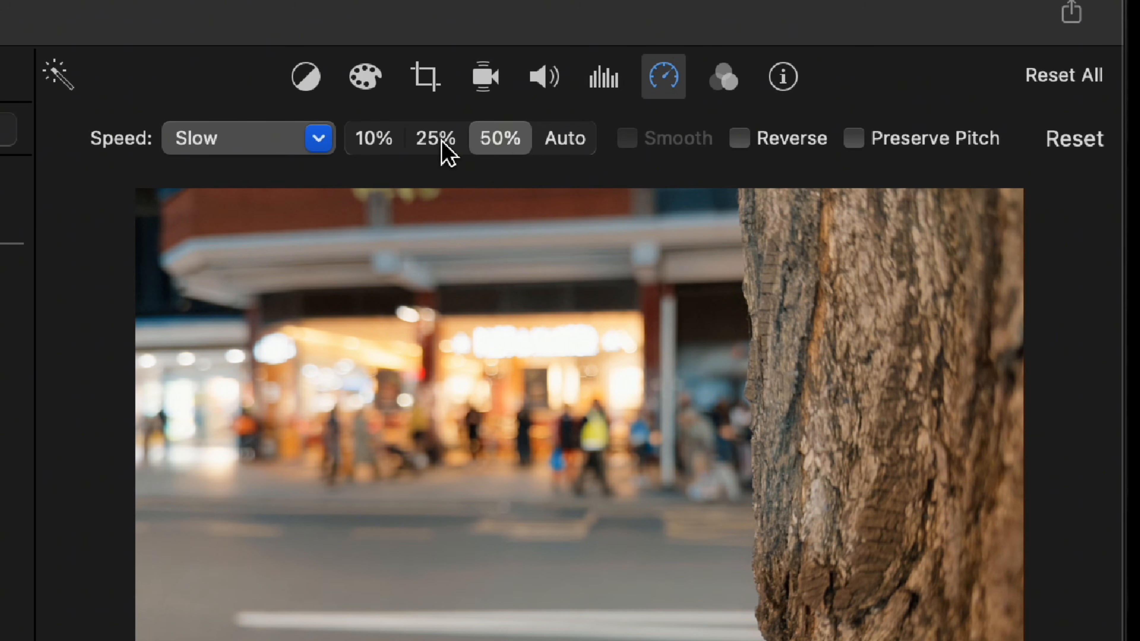
pyautogui.click(434, 144)
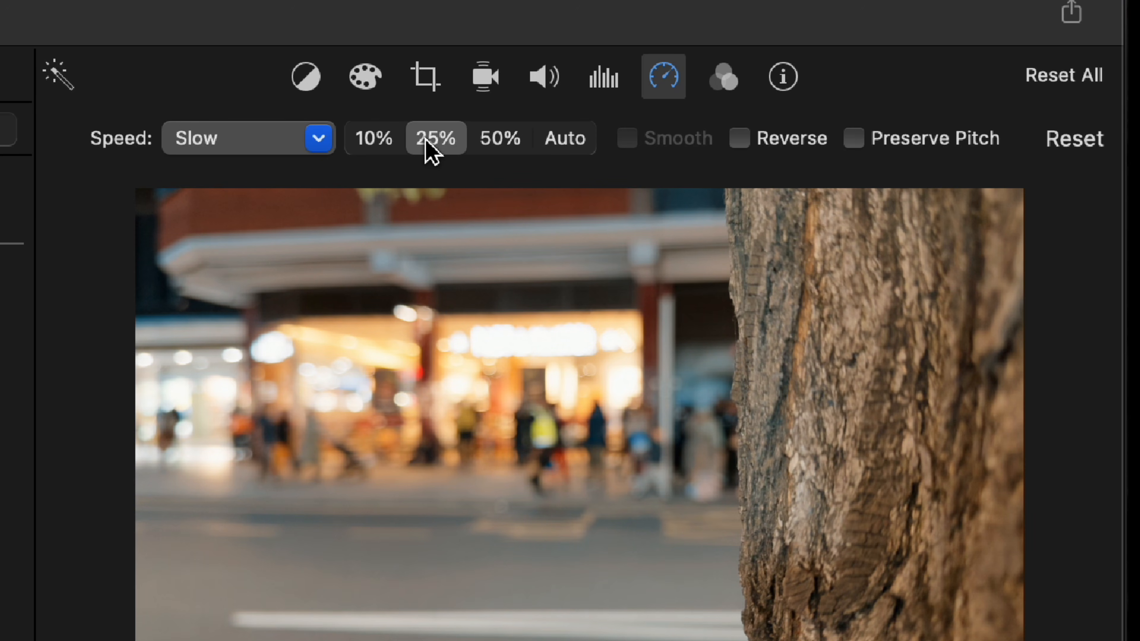
# Set the tree trunk clip's custom speed to 40% and shorten the clip with its speed handle in the timeline.
pyautogui.click(249, 155)
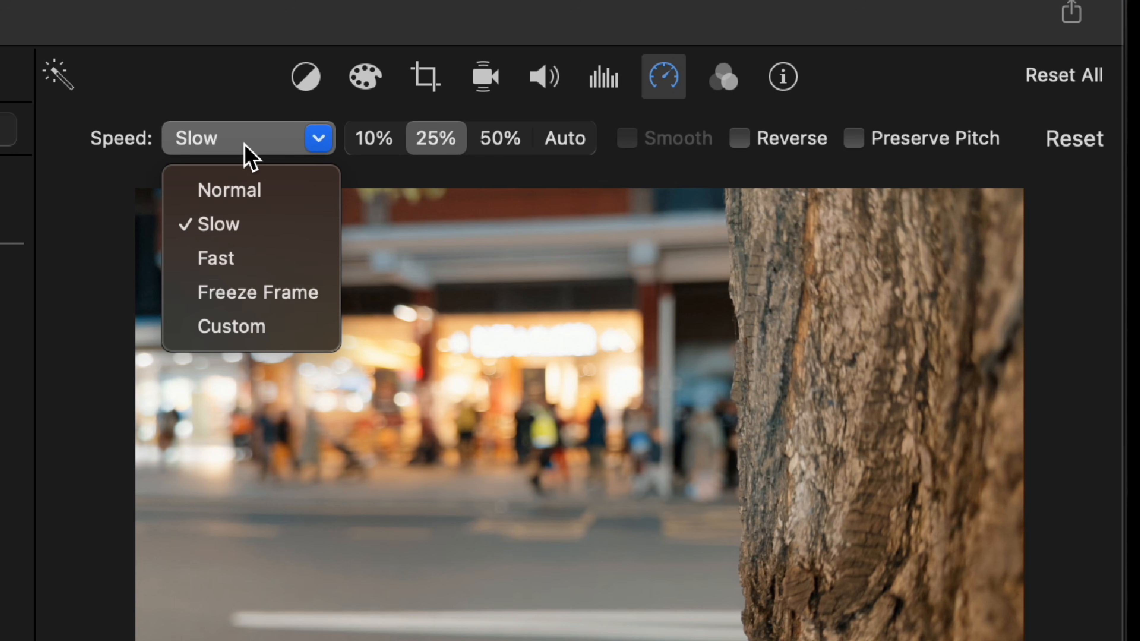
pyautogui.click(254, 328)
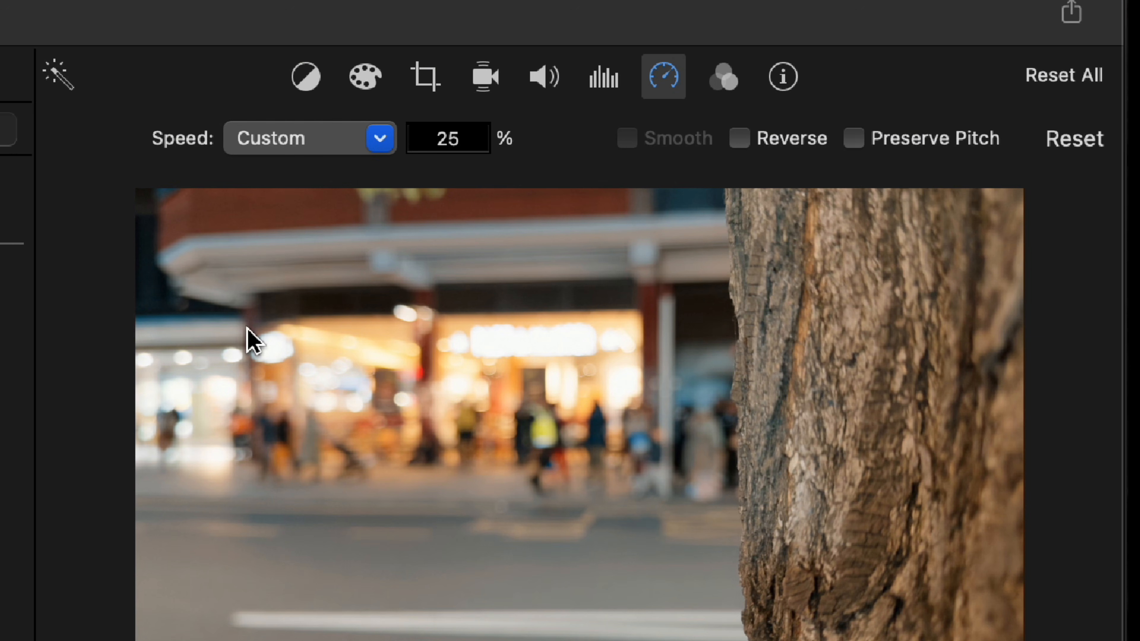
pyautogui.click(431, 143)
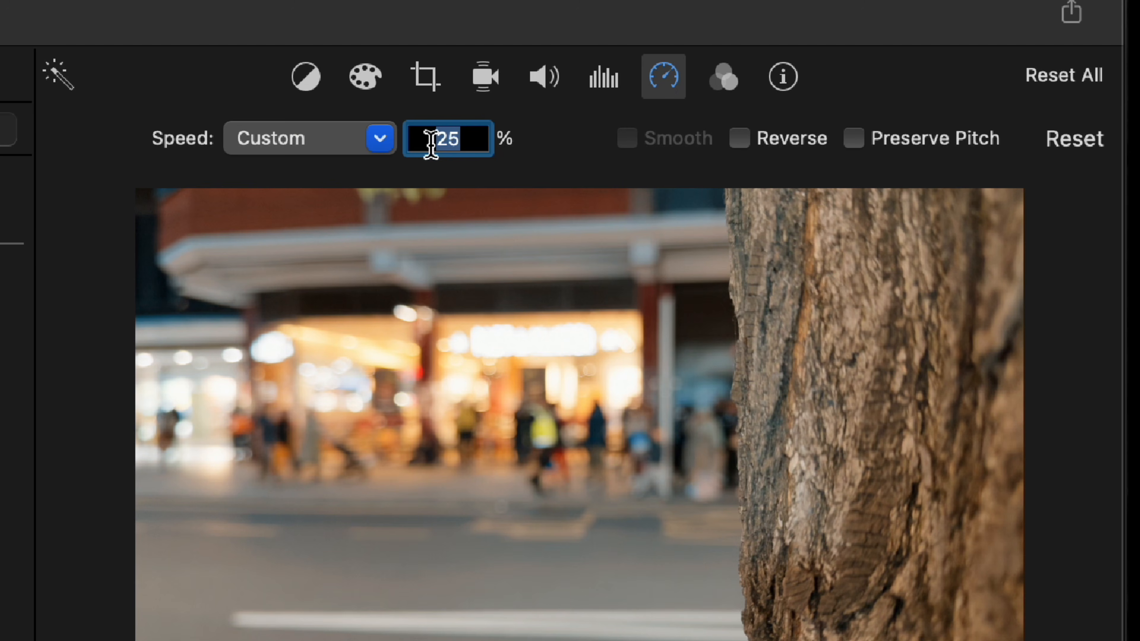
pyautogui.write('40')
pyautogui.press('Return')
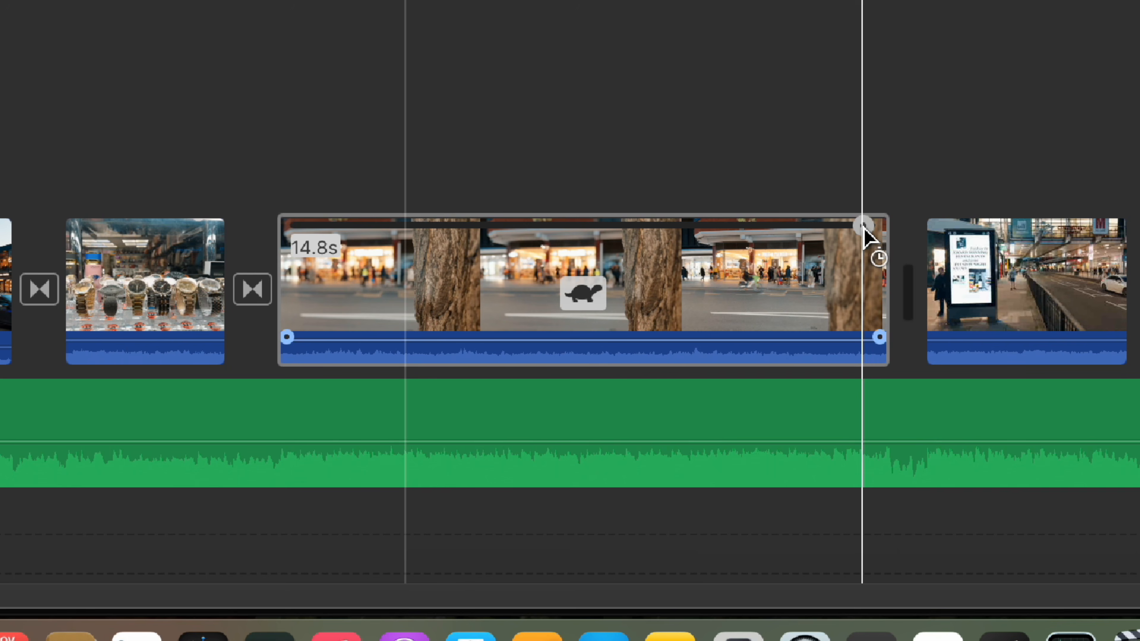
pyautogui.moveTo(865, 226); pyautogui.dragTo(734, 315)
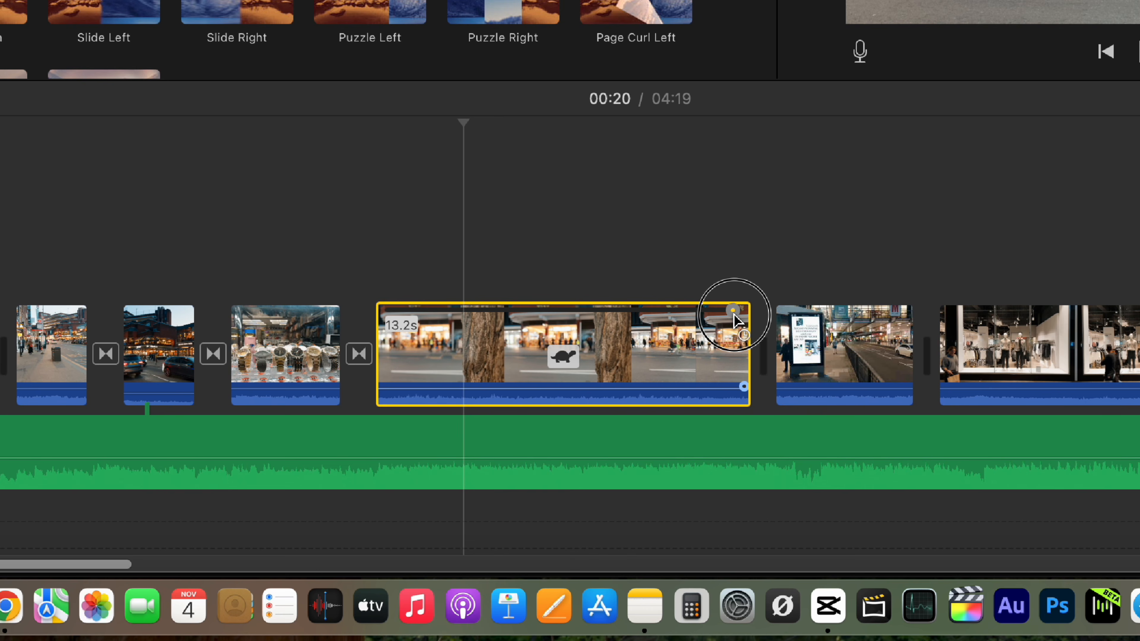
pyautogui.moveTo(735, 315); pyautogui.dragTo(588, 300)
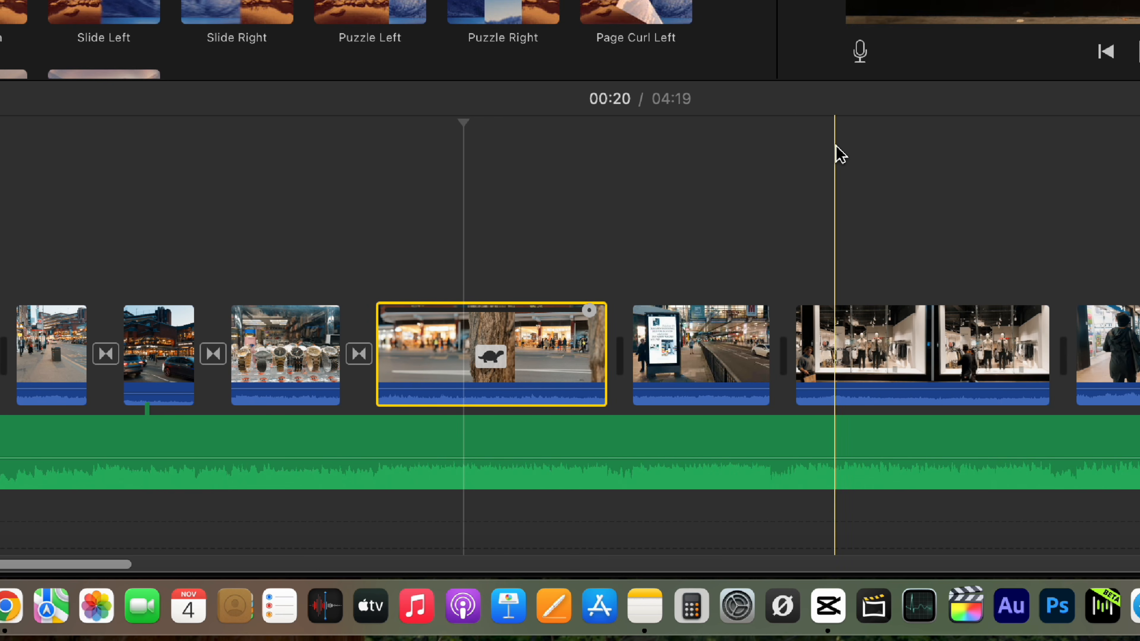
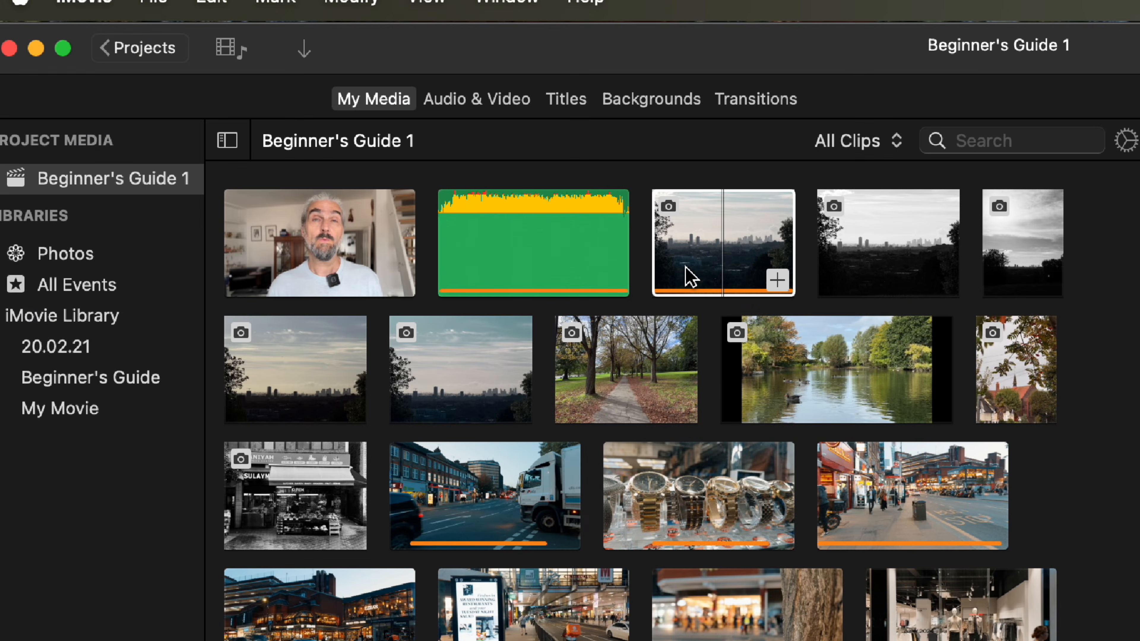
# Browse the title styles and place the Reveal title above the skyline overlay clip.
pyautogui.click(455, 156)
pyautogui.click(569, 102)
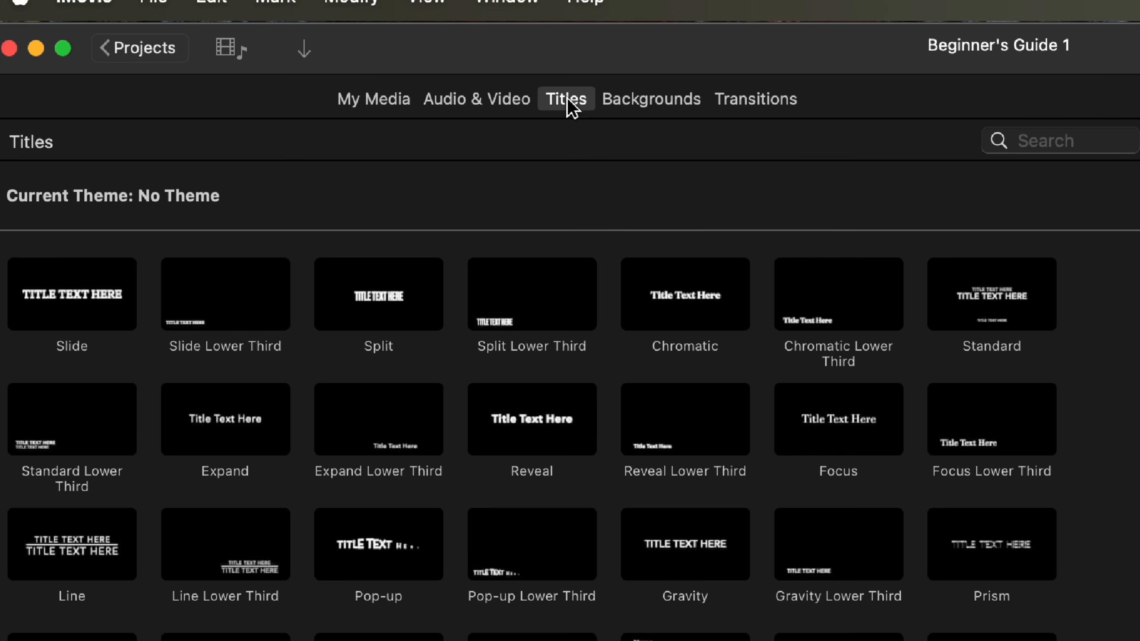
pyautogui.click(420, 217)
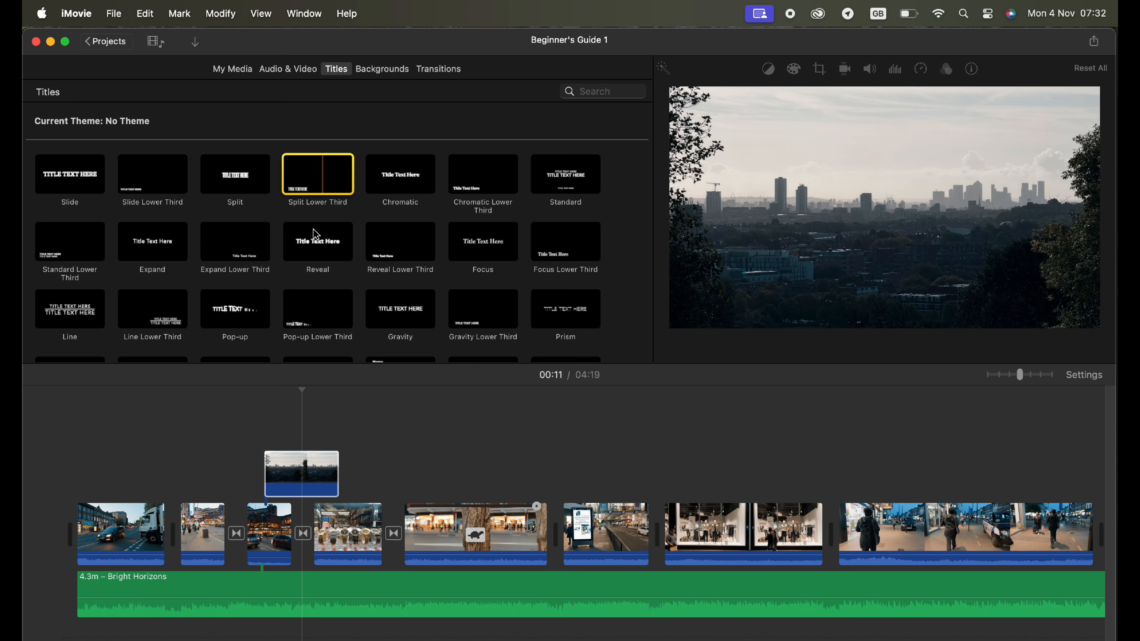
pyautogui.click(287, 245)
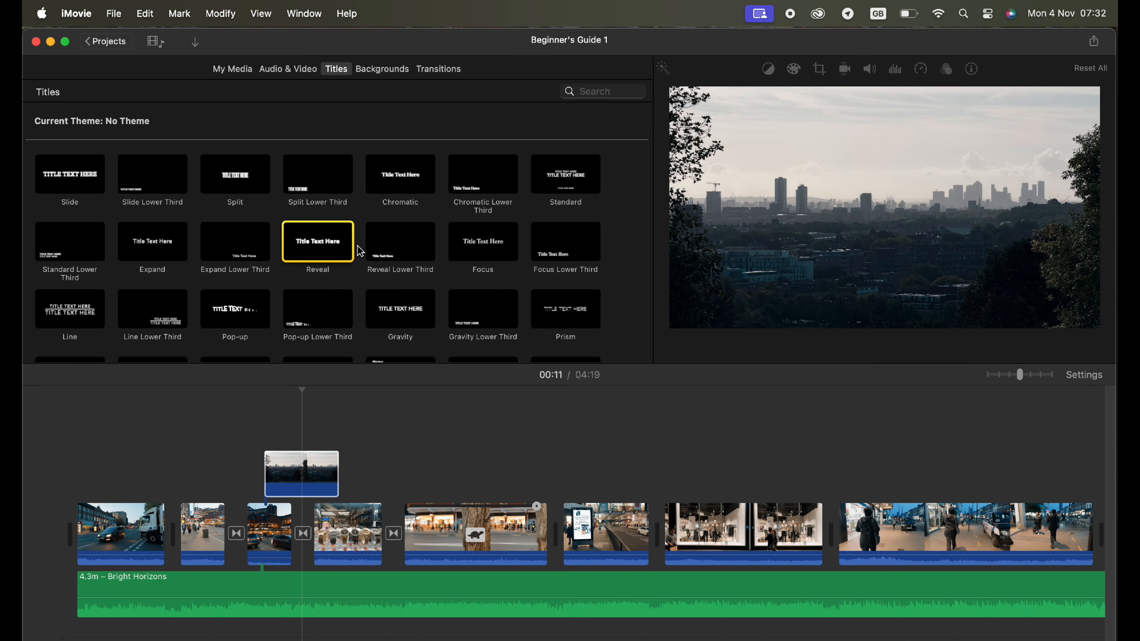
pyautogui.click(247, 260)
pyautogui.moveTo(317, 243); pyautogui.dragTo(268, 441)
pyautogui.moveTo(368, 301); pyautogui.dragTo(366, 301)
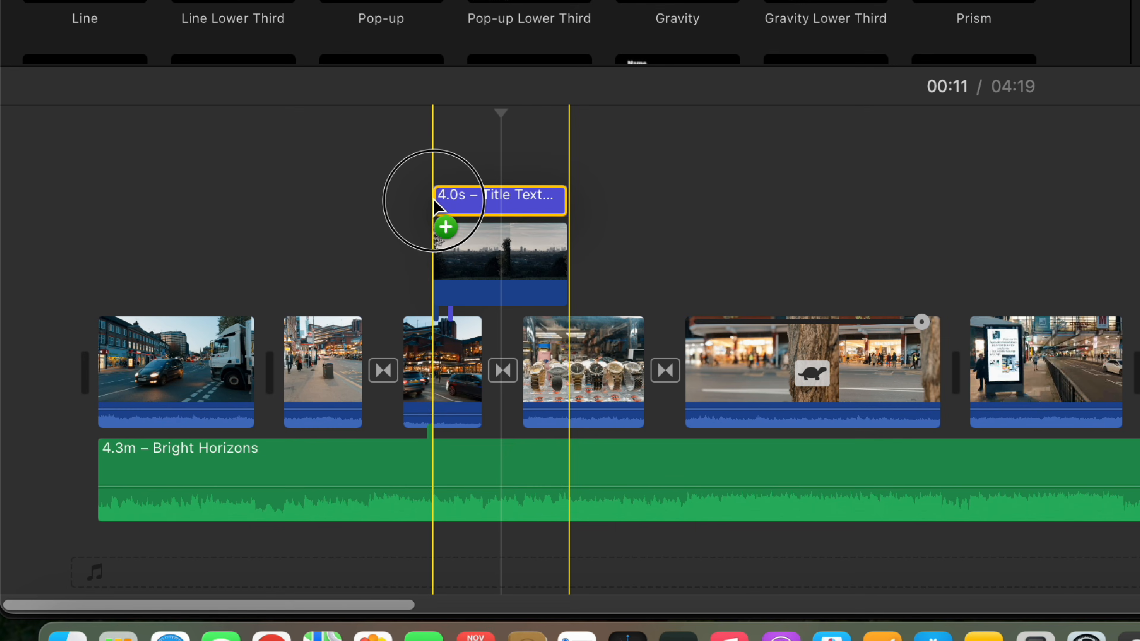
# Shift the Reveal title earlier so it attaches to the third clip, and try moving that clip along the timeline.
pyautogui.moveTo(435, 204)
pyautogui.mouseDown()
pyautogui.moveTo(455, 193)
pyautogui.moveTo(415, 187)
pyautogui.moveTo(432, 200)
pyautogui.mouseUp()
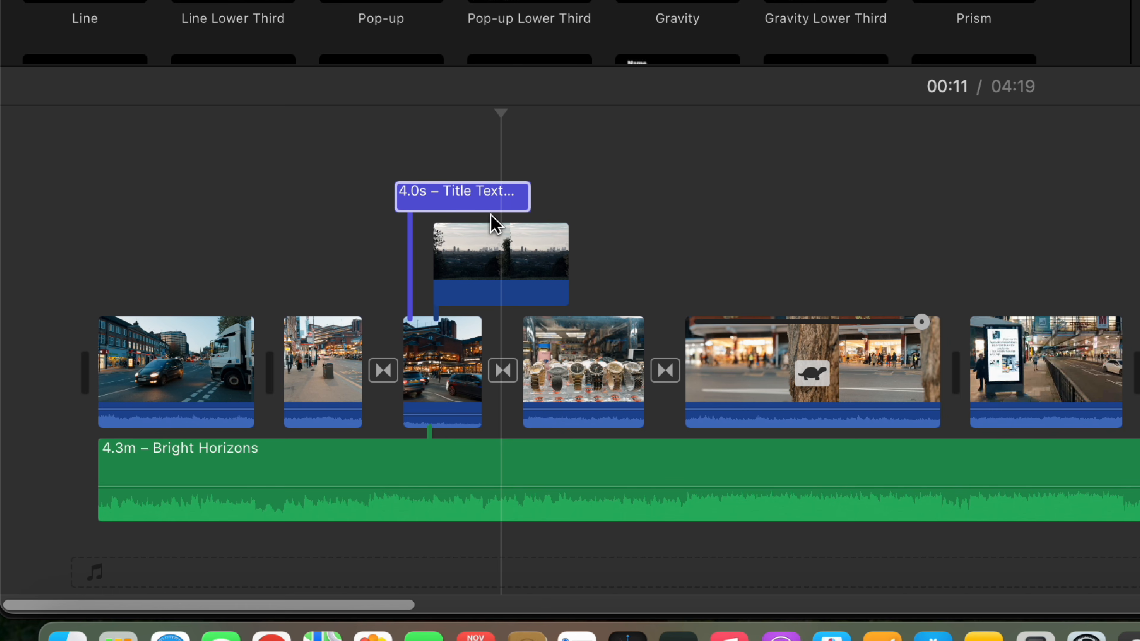
pyautogui.click(442, 375)
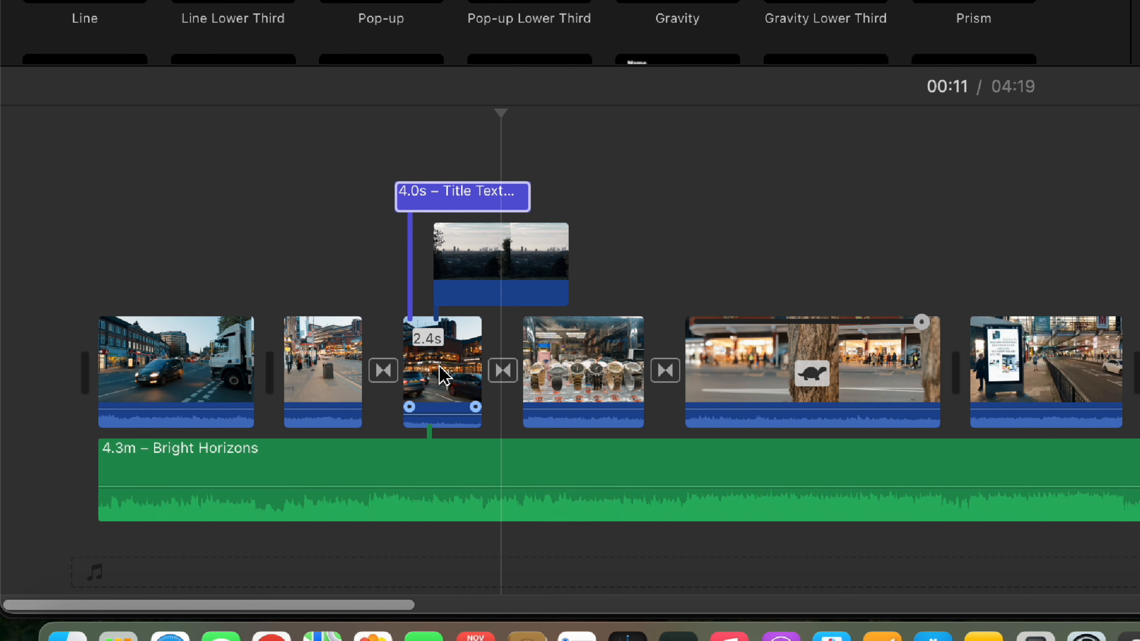
pyautogui.moveTo(440, 354); pyautogui.dragTo(561, 335)
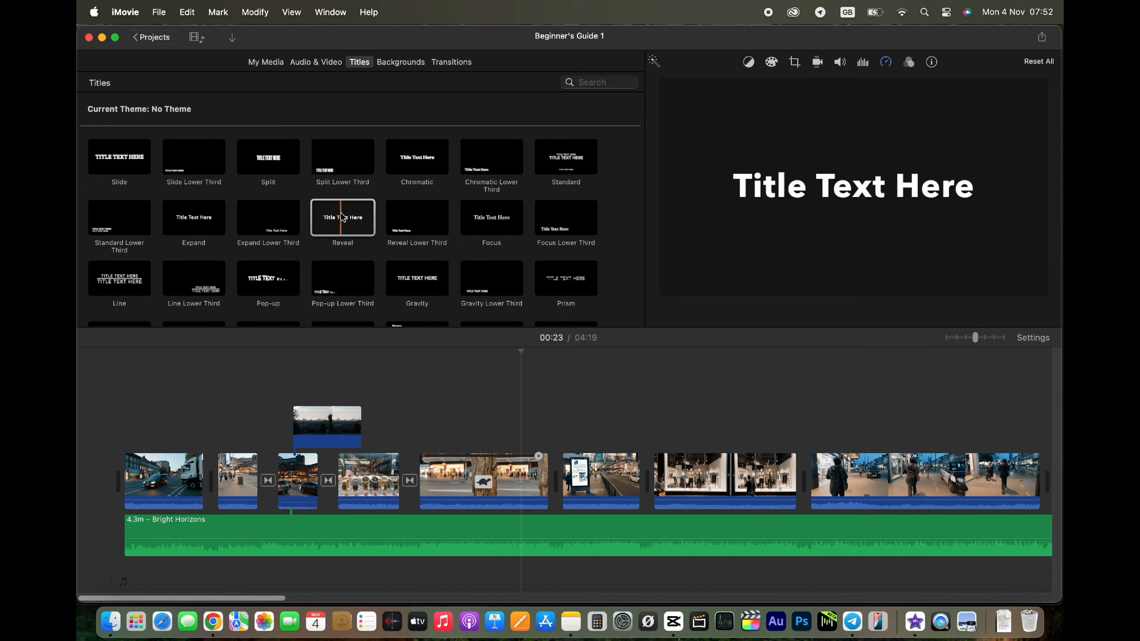
# Try placing the Reveal title directly over the opening and closing sections of the tree trunk clip.
pyautogui.moveTo(343, 217); pyautogui.dragTo(445, 486)
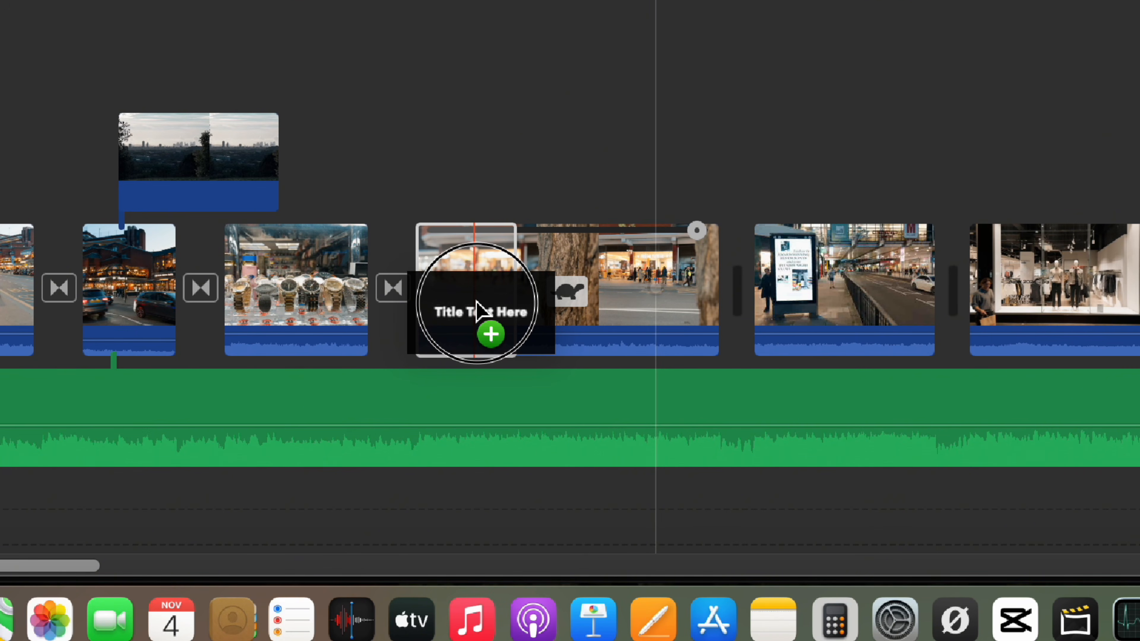
pyautogui.moveTo(477, 310)
pyautogui.mouseDown()
pyautogui.moveTo(668, 311)
pyautogui.moveTo(468, 311)
pyautogui.moveTo(667, 300)
pyautogui.moveTo(547, 299)
pyautogui.moveTo(571, 288)
pyautogui.moveTo(460, 290)
pyautogui.moveTo(467, 300)
pyautogui.mouseUp()
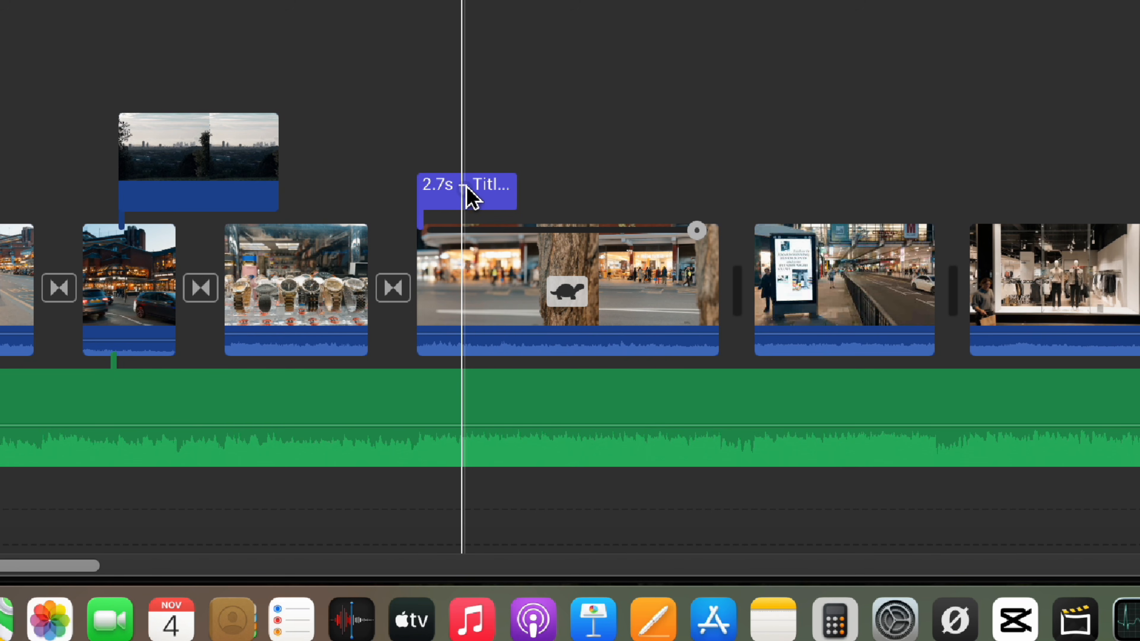
pyautogui.click(494, 191)
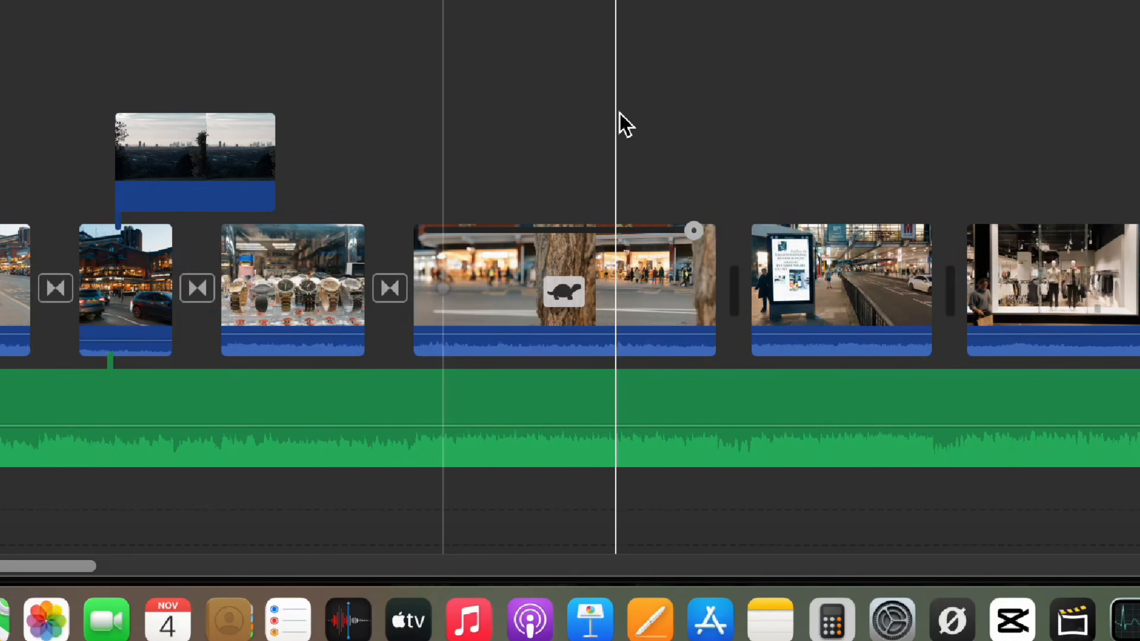
pyautogui.moveTo(583, 13); pyautogui.dragTo(671, 292)
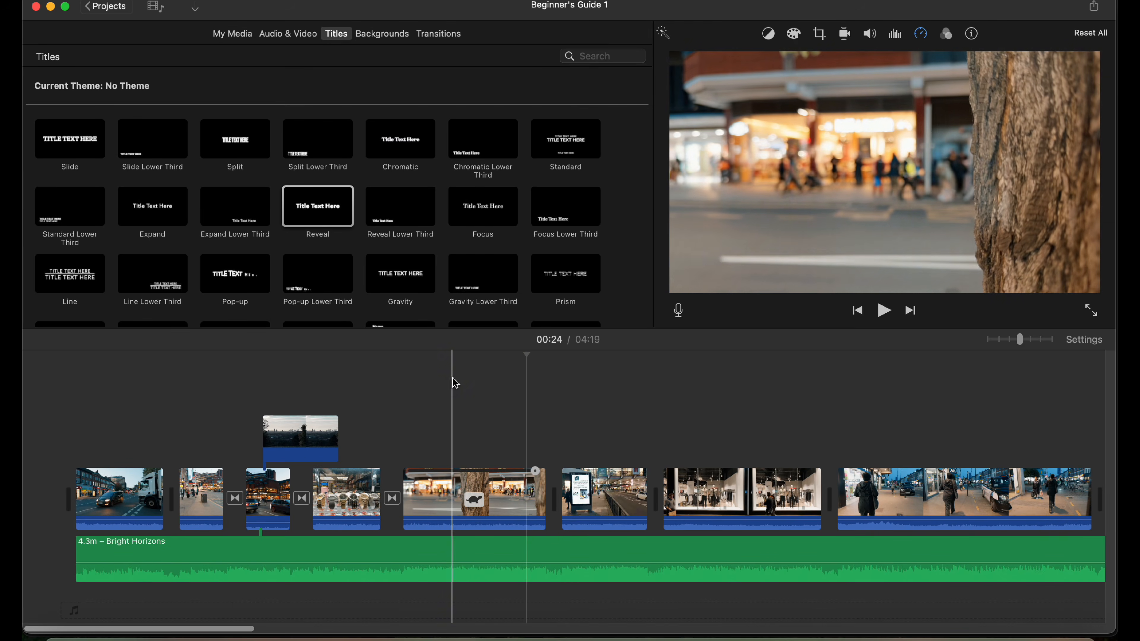
# Add the Reveal title at 00:19 above the tree trunk clip and set its text to "Beginner's Guide".
pyautogui.click(446, 383)
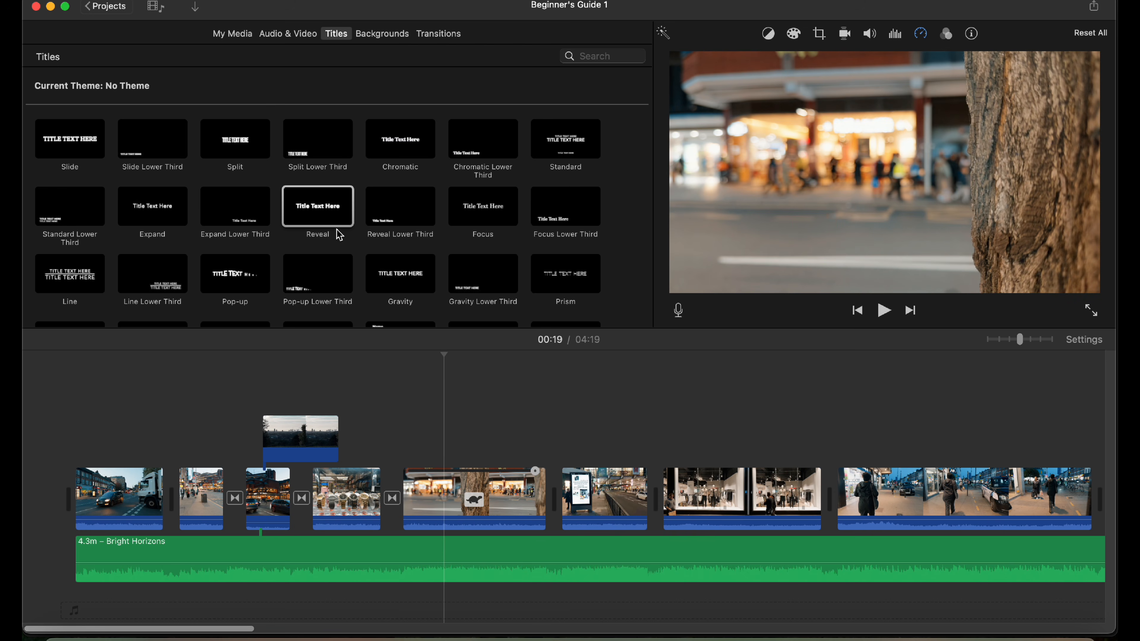
pyautogui.click(341, 220)
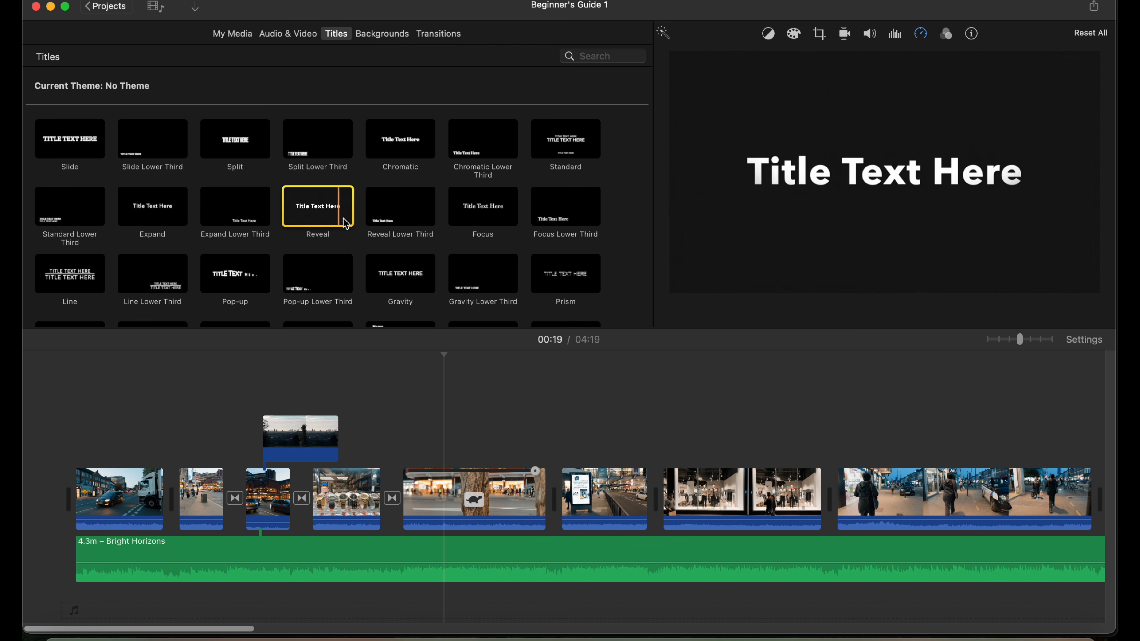
pyautogui.doubleClick(341, 220)
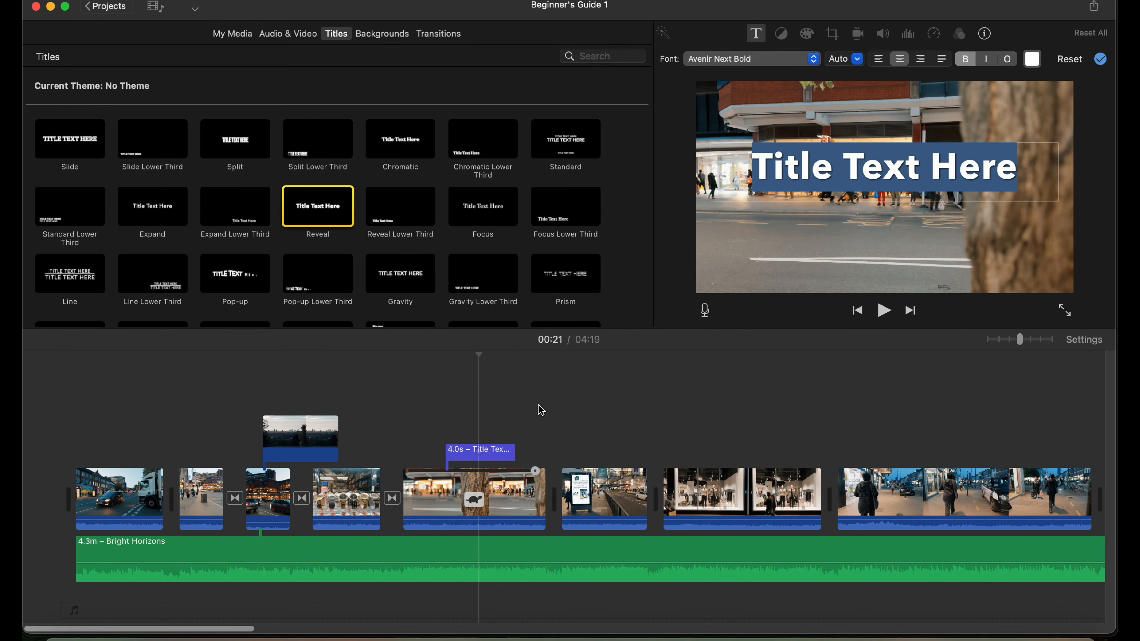
pyautogui.click(487, 457)
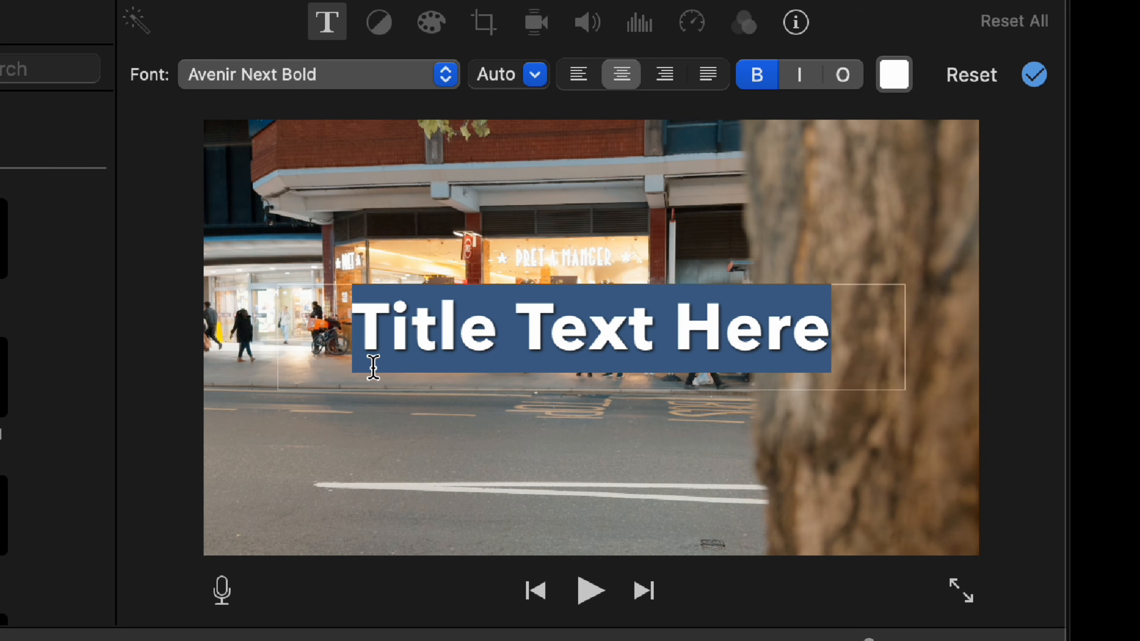
pyautogui.write('Beginner')
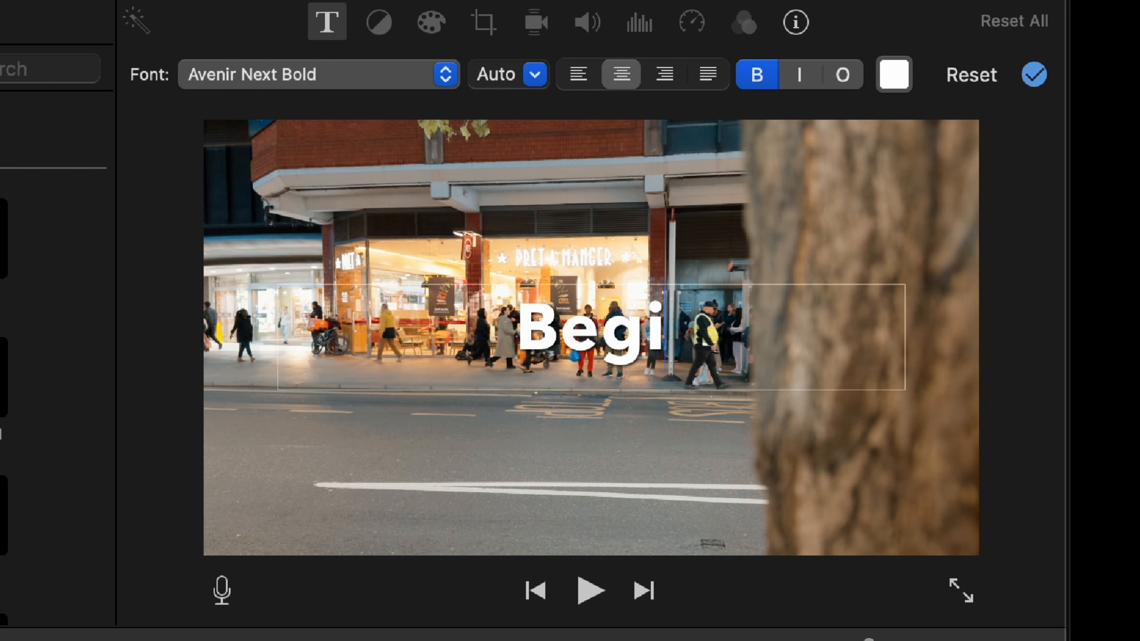
pyautogui.write("'s Guide")
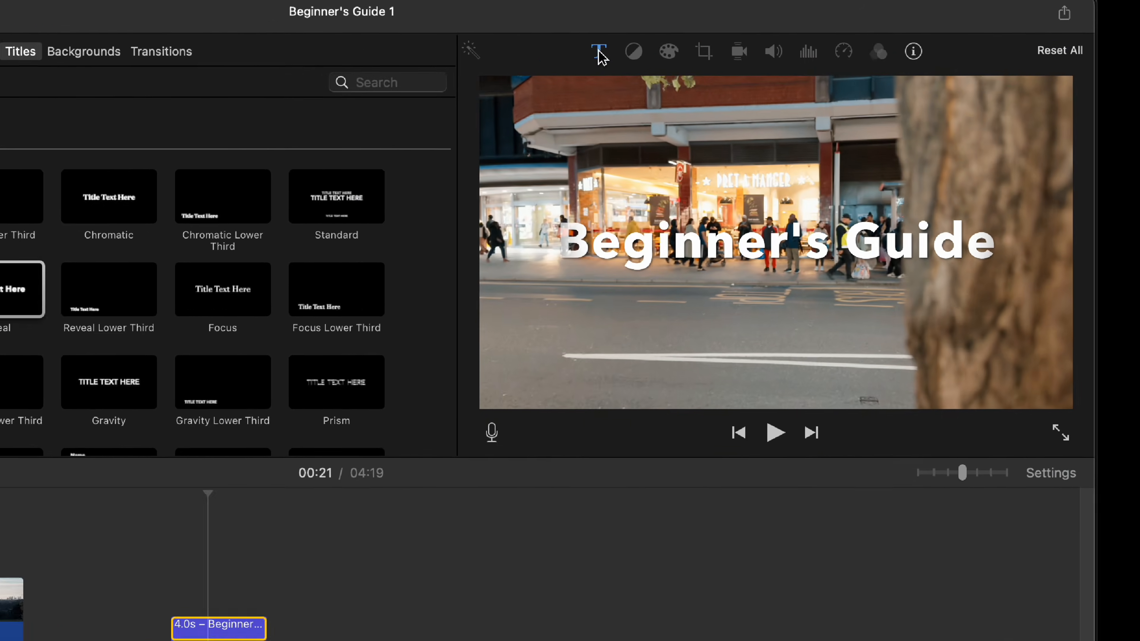
# Try Chalkduster for the "Beginner's Guide" title, and set its font to Futura Medium at size 168.
pyautogui.click(756, 34)
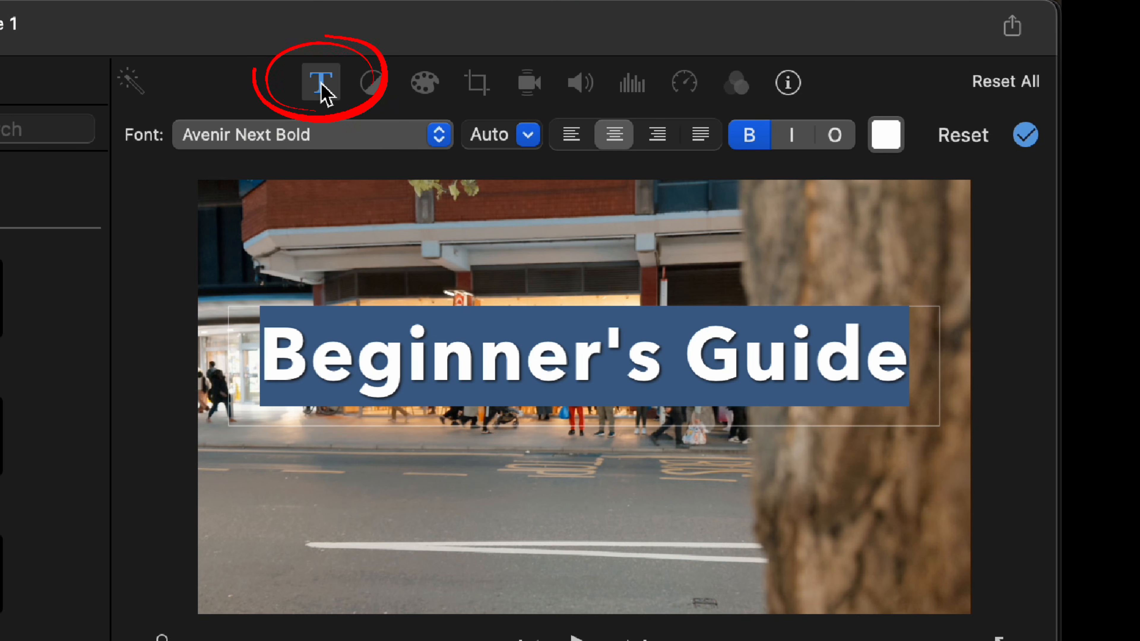
pyautogui.click(572, 111)
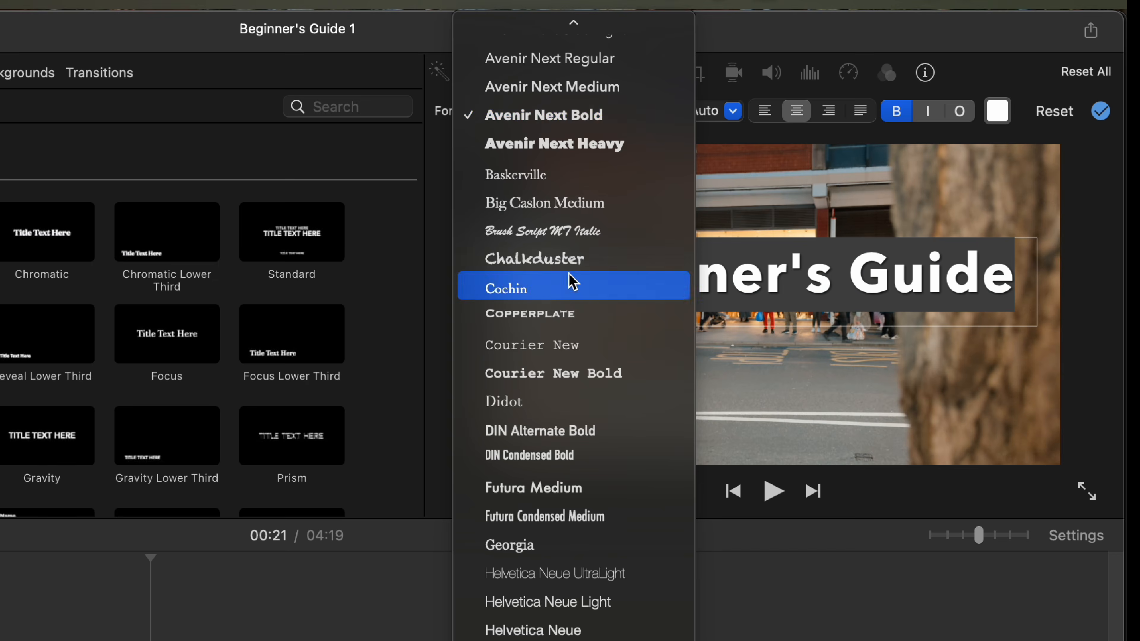
pyautogui.click(567, 258)
pyautogui.click(563, 111)
pyautogui.click(555, 342)
pyautogui.click(733, 111)
pyautogui.click(707, 169)
pyautogui.click(735, 112)
pyautogui.click(738, 203)
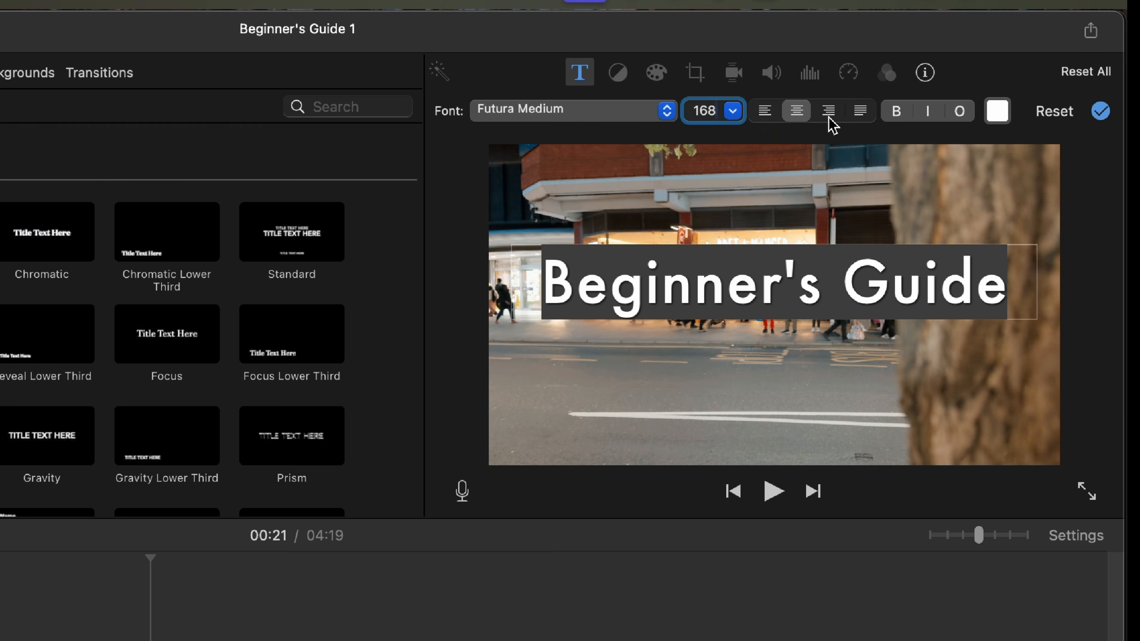
# Make the "Beginner's Guide" title bold and centred, and set its font size to Auto.
pyautogui.click(828, 113)
pyautogui.click(797, 111)
pyautogui.click(897, 112)
pyautogui.click(733, 113)
pyautogui.click(715, 153)
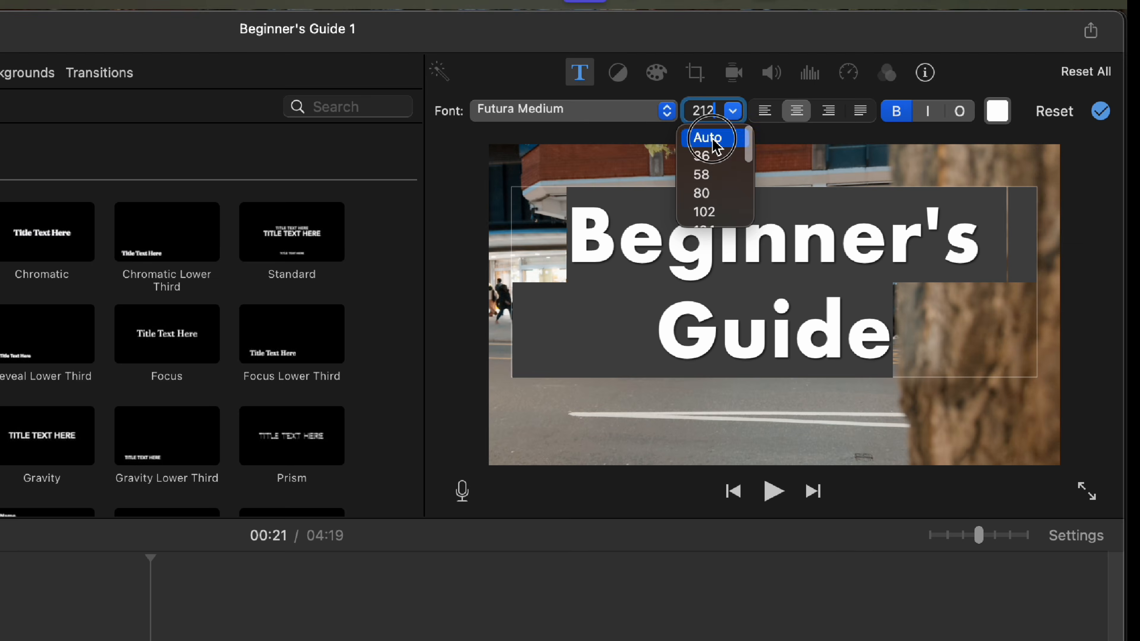
pyautogui.click(715, 143)
# Apply an outline to the "Beginner's Guide" title and set its text colour to Purple.
pyautogui.click(959, 111)
pyautogui.click(998, 111)
pyautogui.moveTo(432, 81); pyautogui.dragTo(409, 80)
pyautogui.click(259, 316)
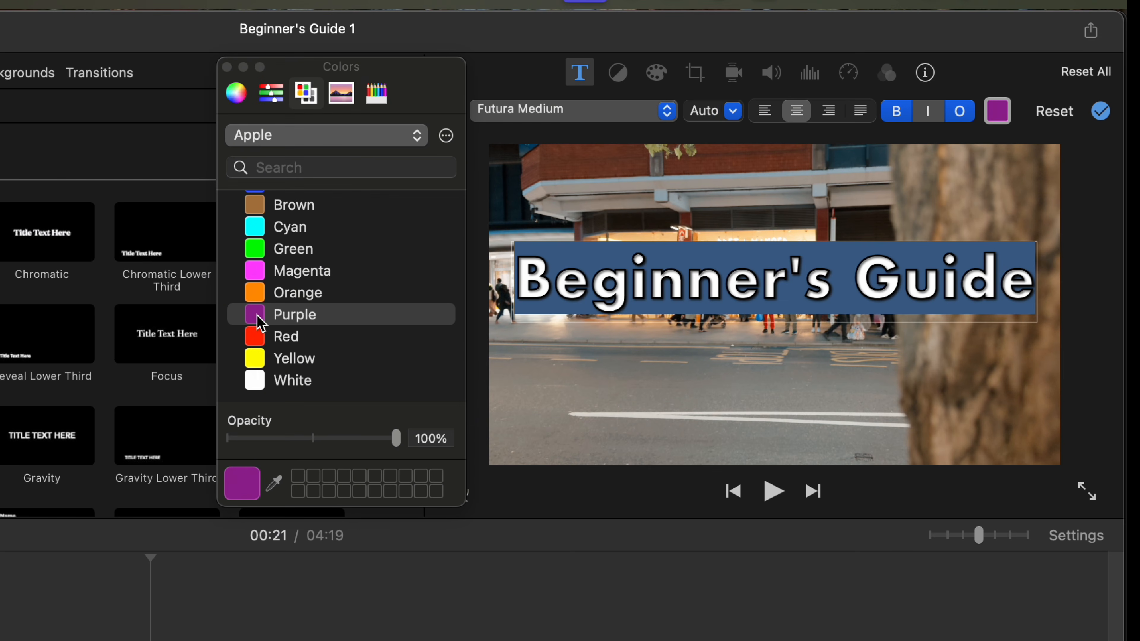
# Set the "Beginner's Guide" title's text colour to Red and move the title along the timeline towards the billboard clip.
pyautogui.click(254, 339)
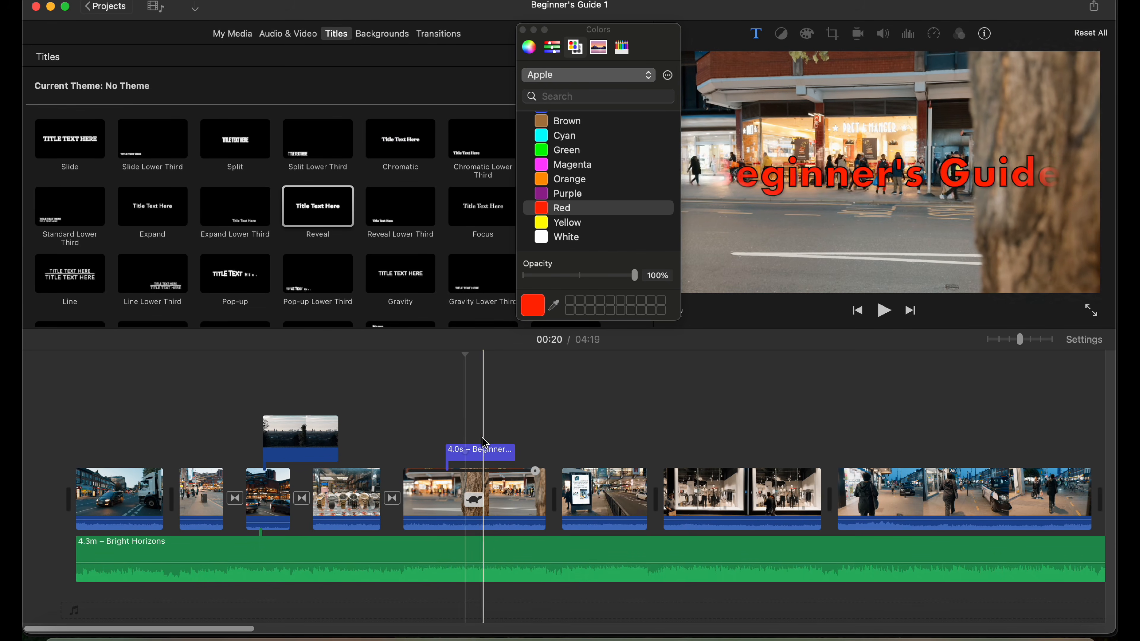
pyautogui.click(481, 454)
pyautogui.moveTo(480, 454); pyautogui.dragTo(539, 456)
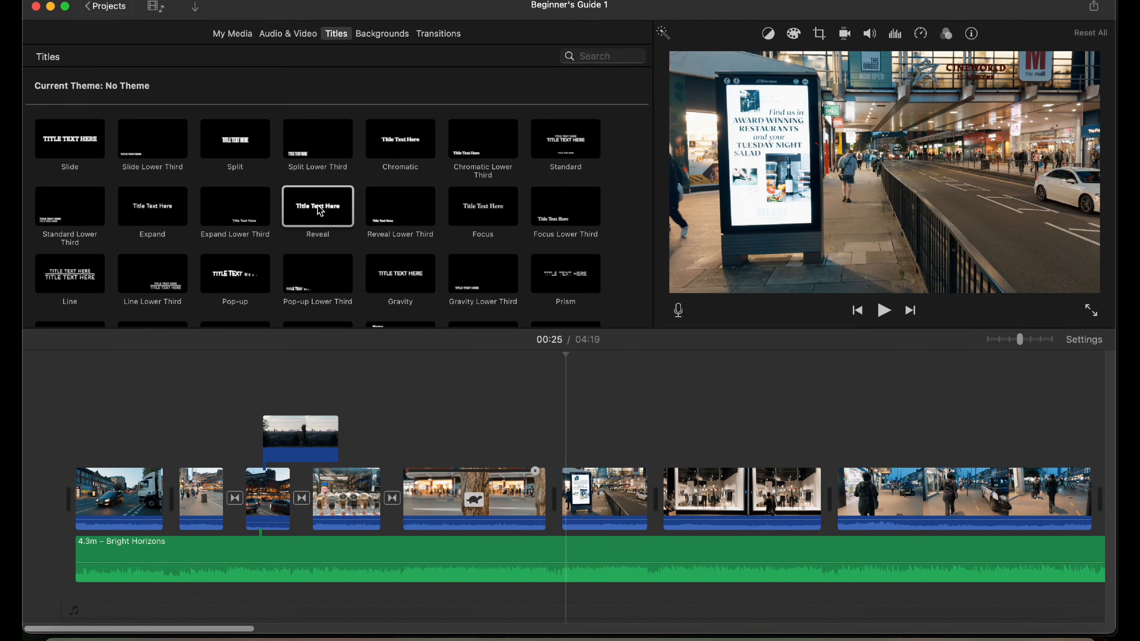
# Insert the Reveal title as a standalone clip between the tree trunk clip and the billboard clip.
pyautogui.moveTo(320, 211); pyautogui.dragTo(566, 496)
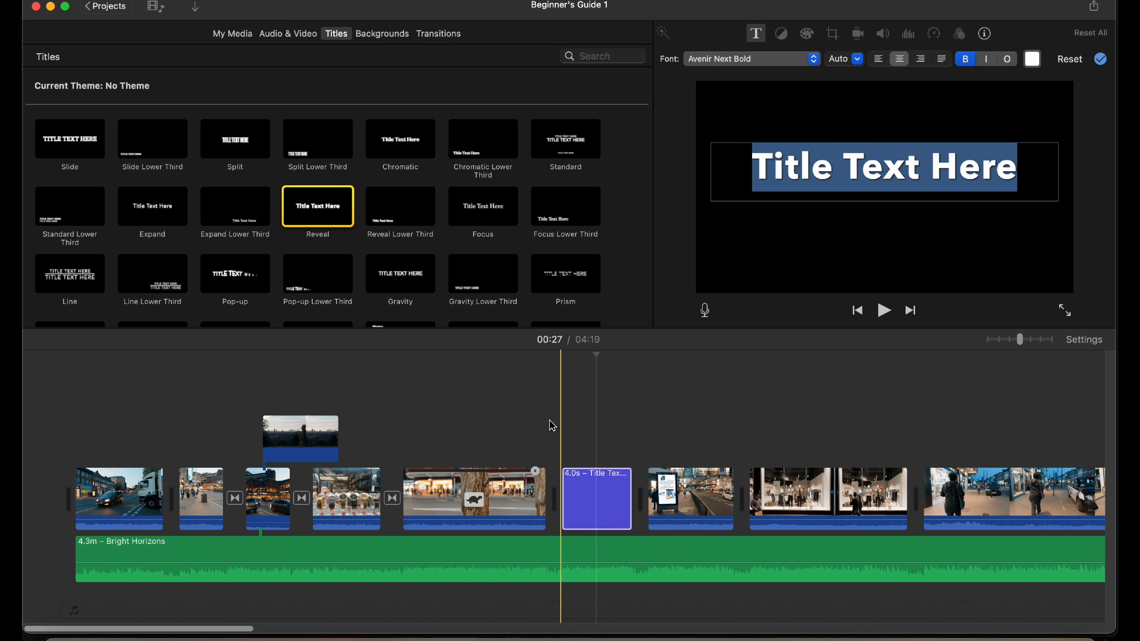
pyautogui.hscroll(5, 618, 425)
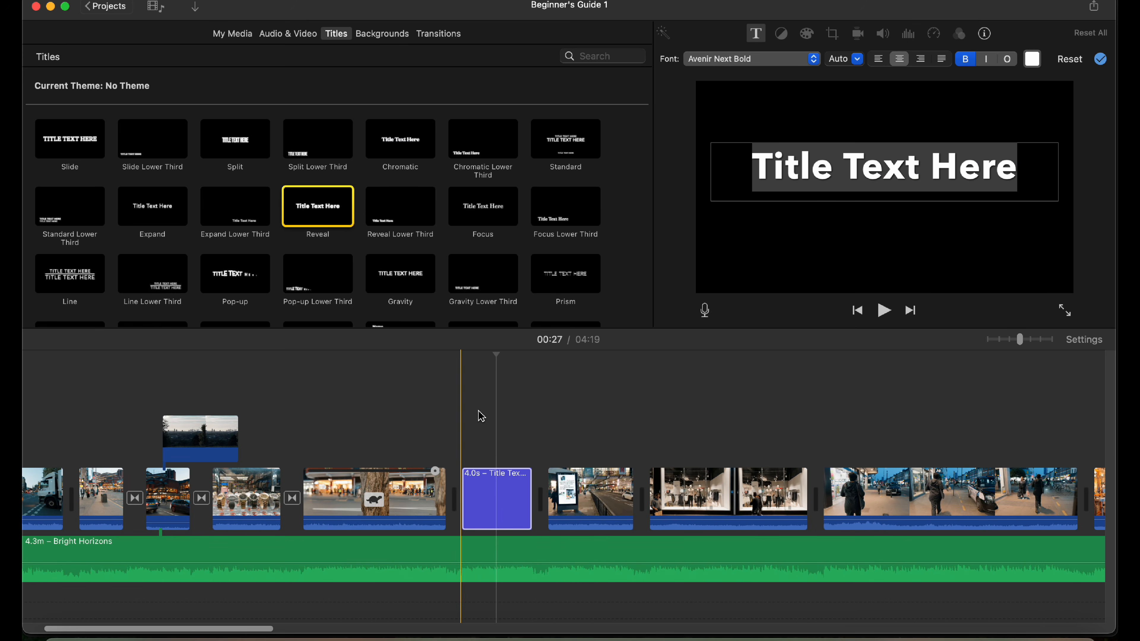
pyautogui.click(499, 419)
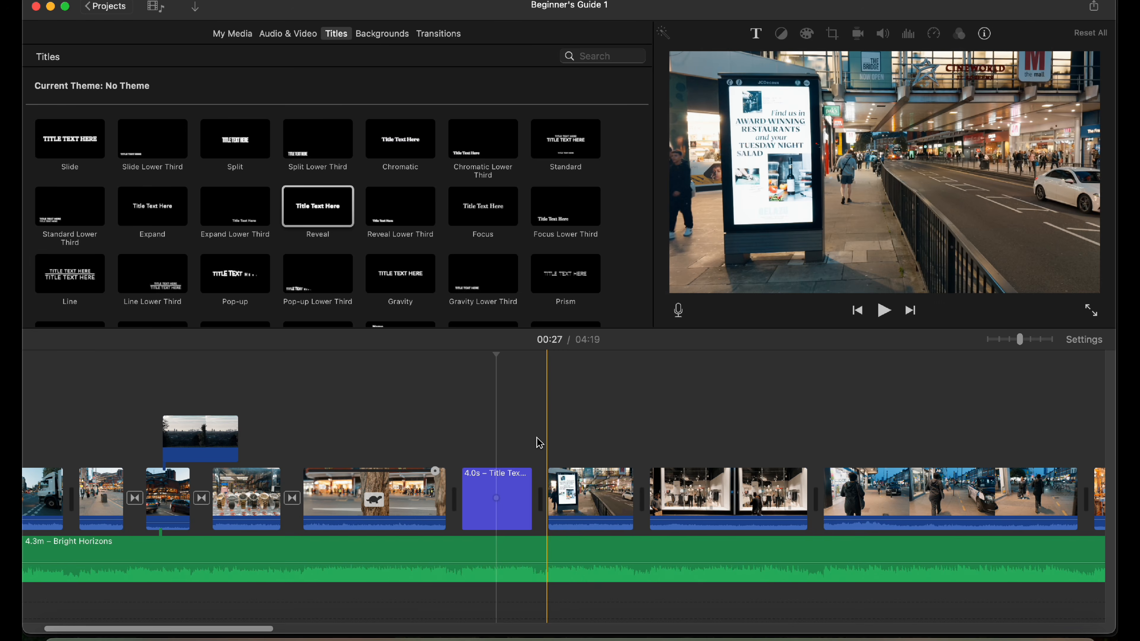
# Try Cross Dissolve transitions around the standalone Reveal title clip, and delete the title clip.
pyautogui.rightClick(514, 485)
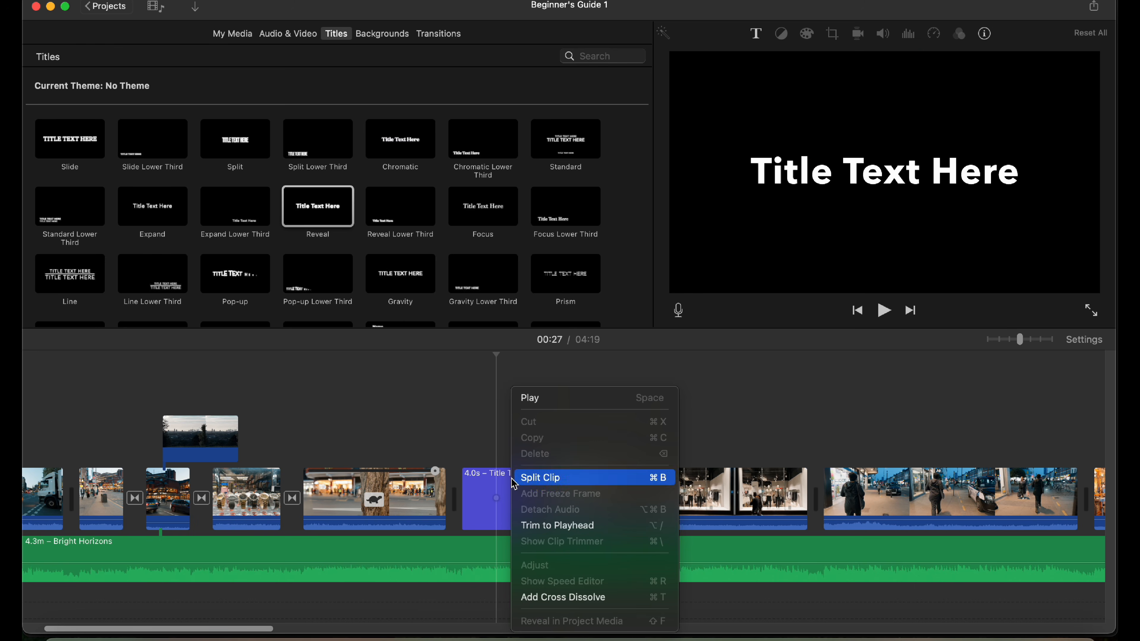
pyautogui.click(563, 598)
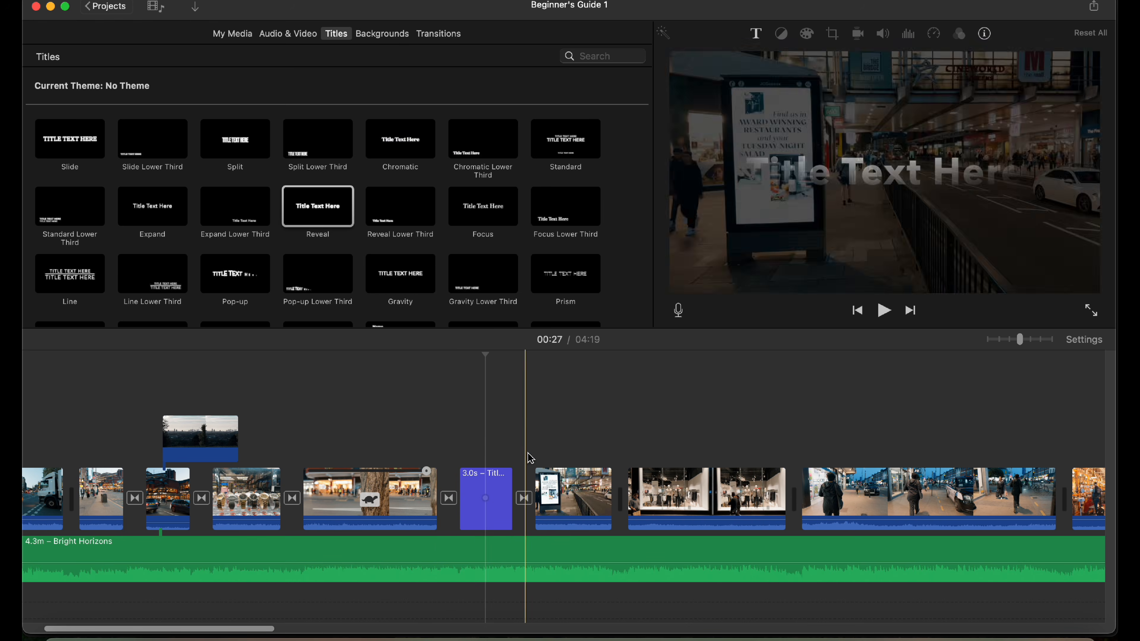
pyautogui.press('Delete')
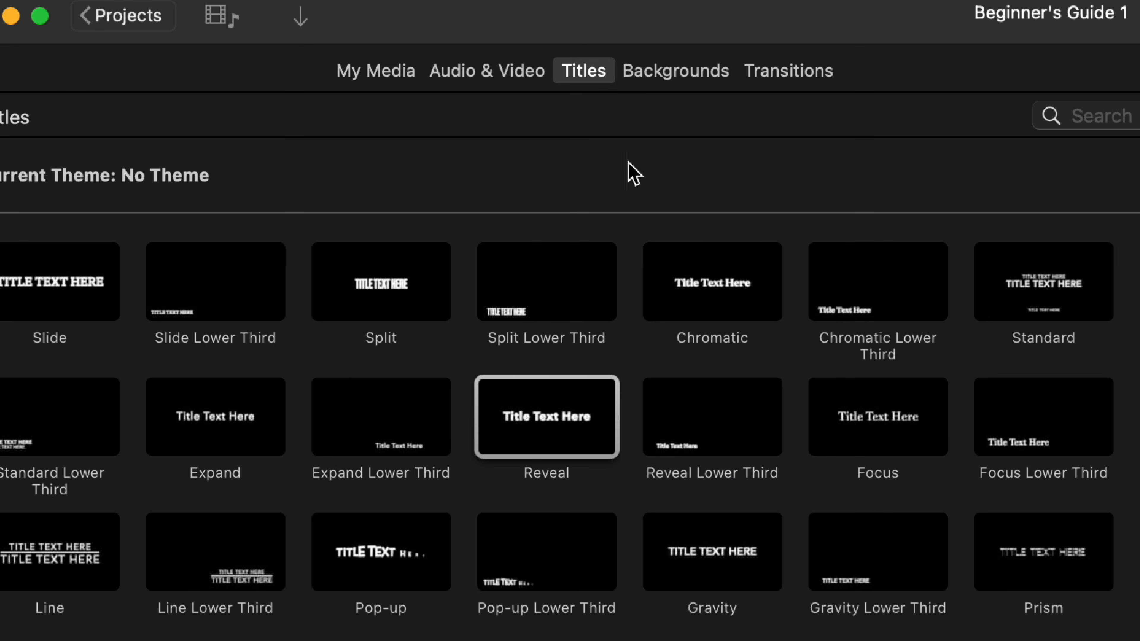
# Insert the solid Blue background between the tree trunk clip and the billboard clip.
pyautogui.click(680, 83)
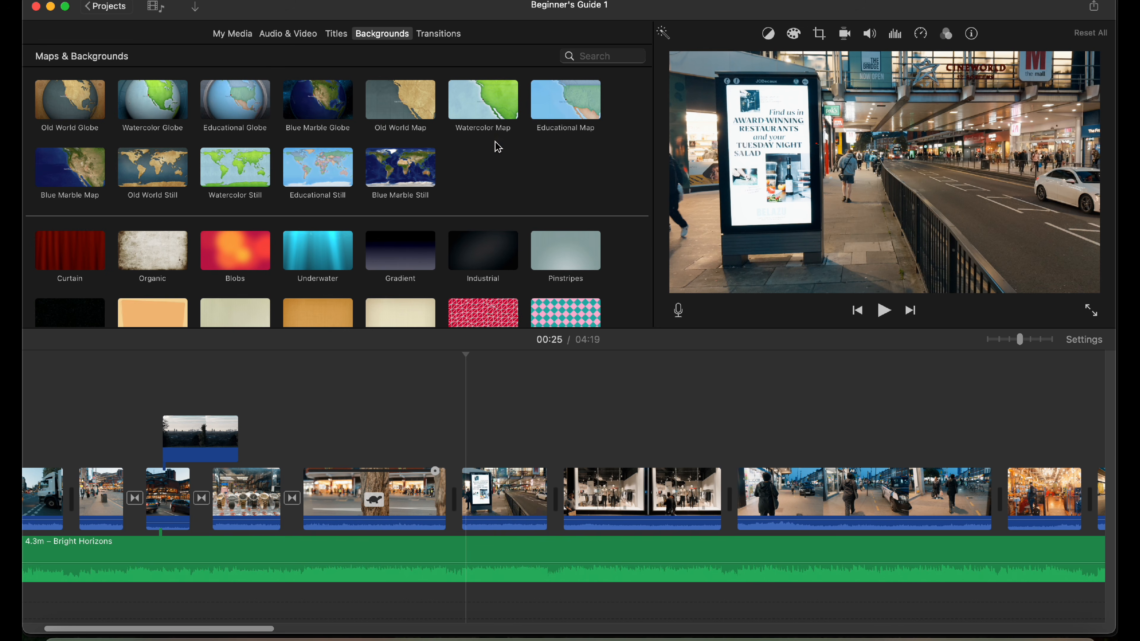
pyautogui.scroll(-5, 496, 145)
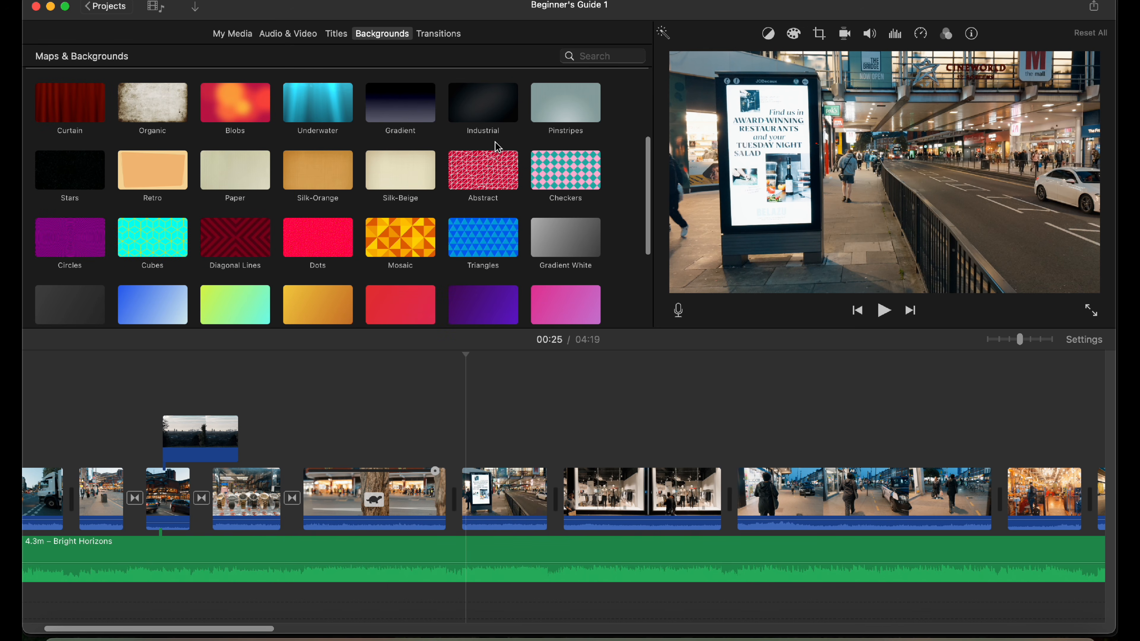
pyautogui.scroll(-5, 394, 120)
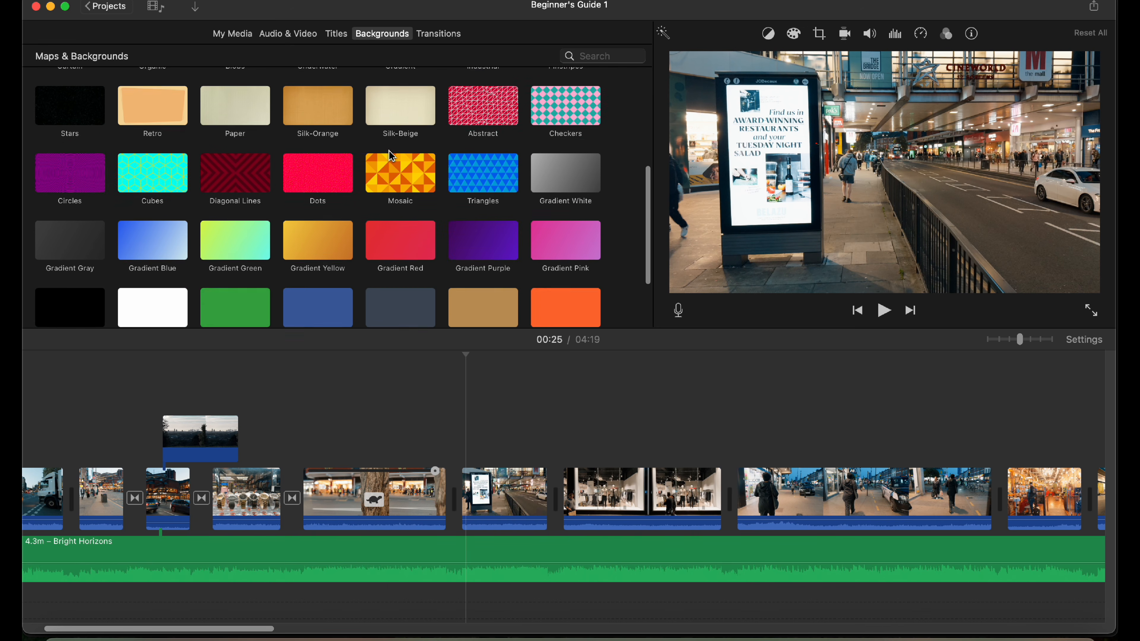
pyautogui.moveTo(285, 232); pyautogui.dragTo(478, 516)
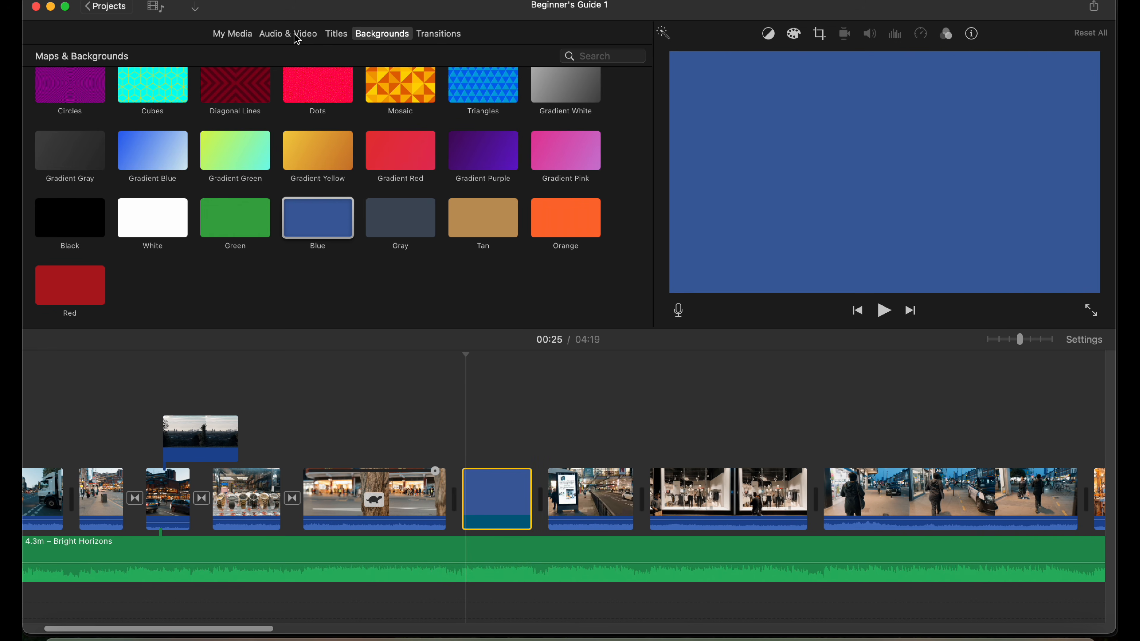
# Add the Reveal title over the Blue background clip and play it back from the start of that clip.
pyautogui.click(333, 38)
pyautogui.moveTo(318, 206); pyautogui.dragTo(484, 496)
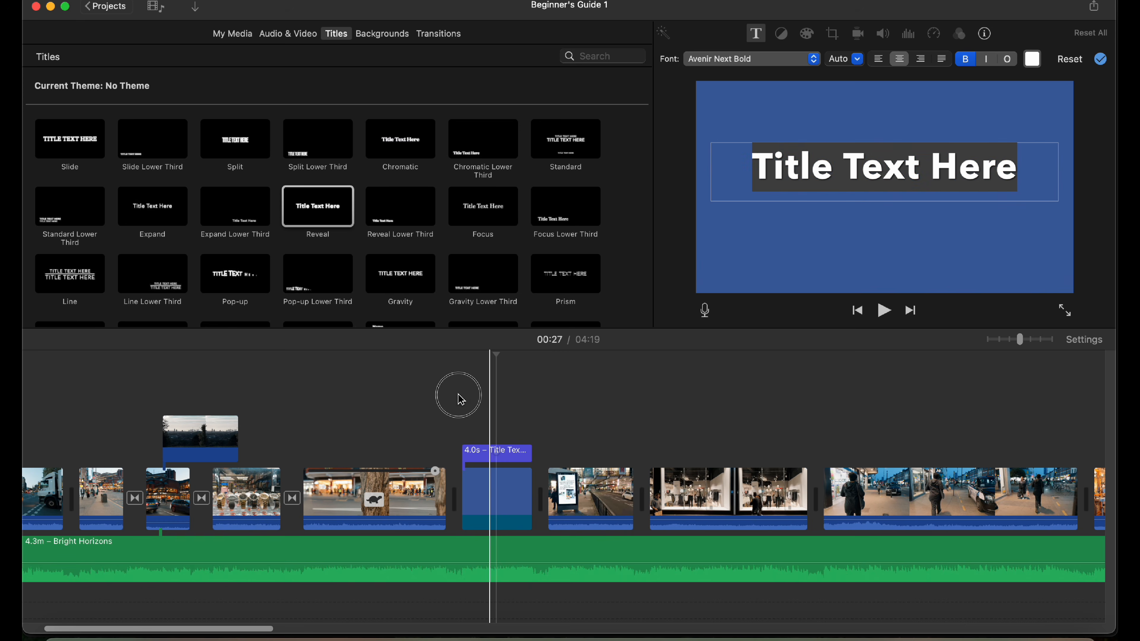
pyautogui.click(442, 394)
pyautogui.press('space')
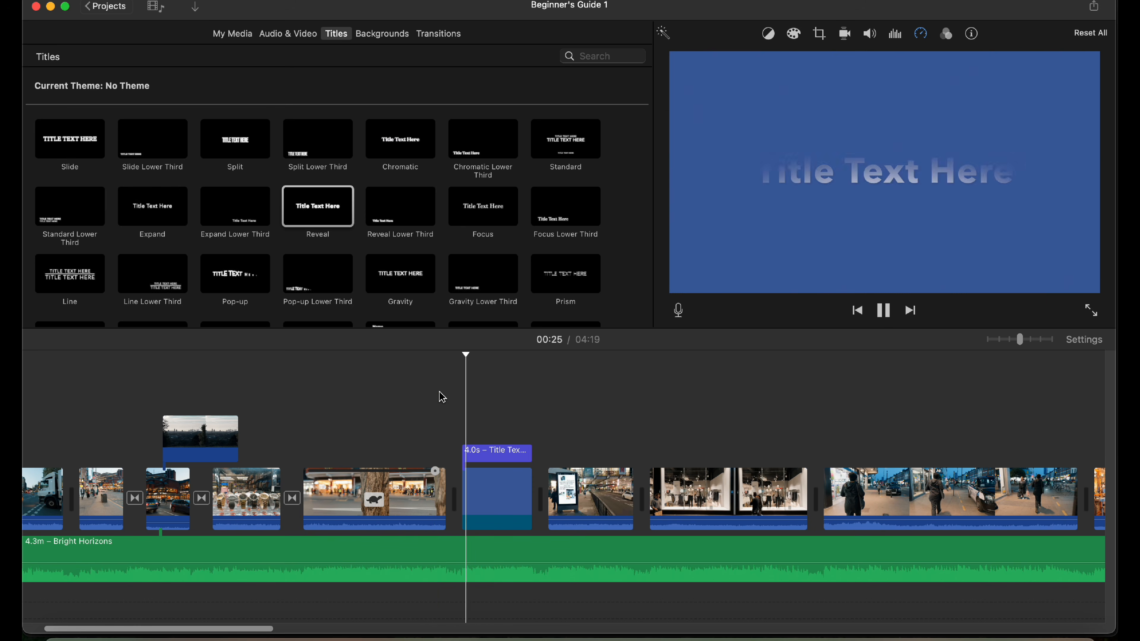
pyautogui.press('space')
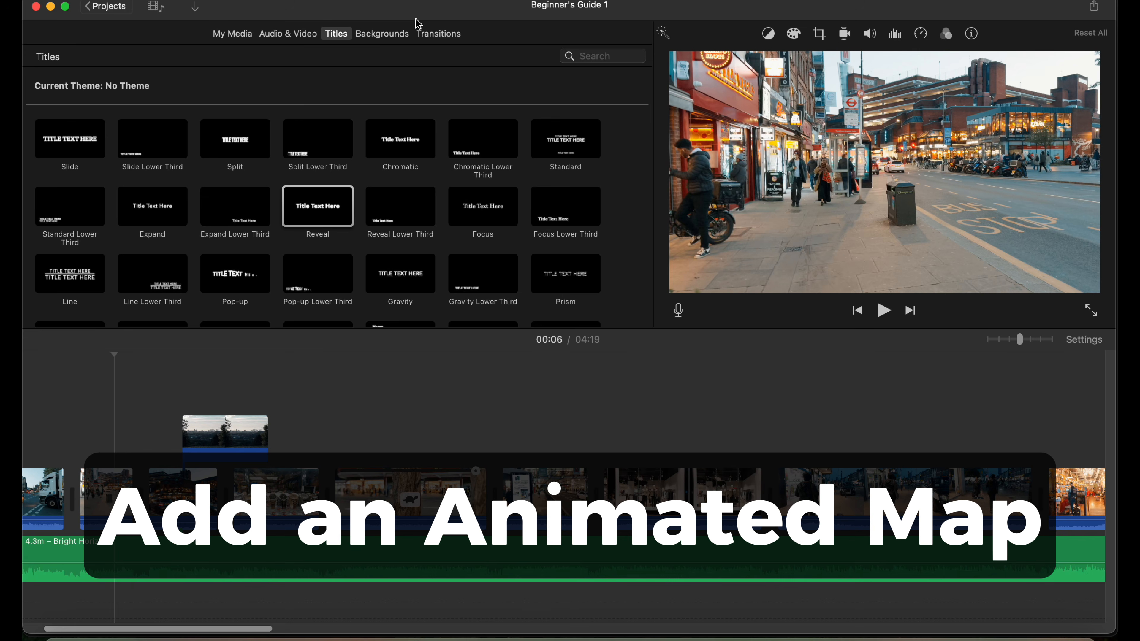
# Insert the Blue Marble Globe map between the tree trunk and billboard clips, and set its route start to LCY - London City Airport.
pyautogui.click(382, 33)
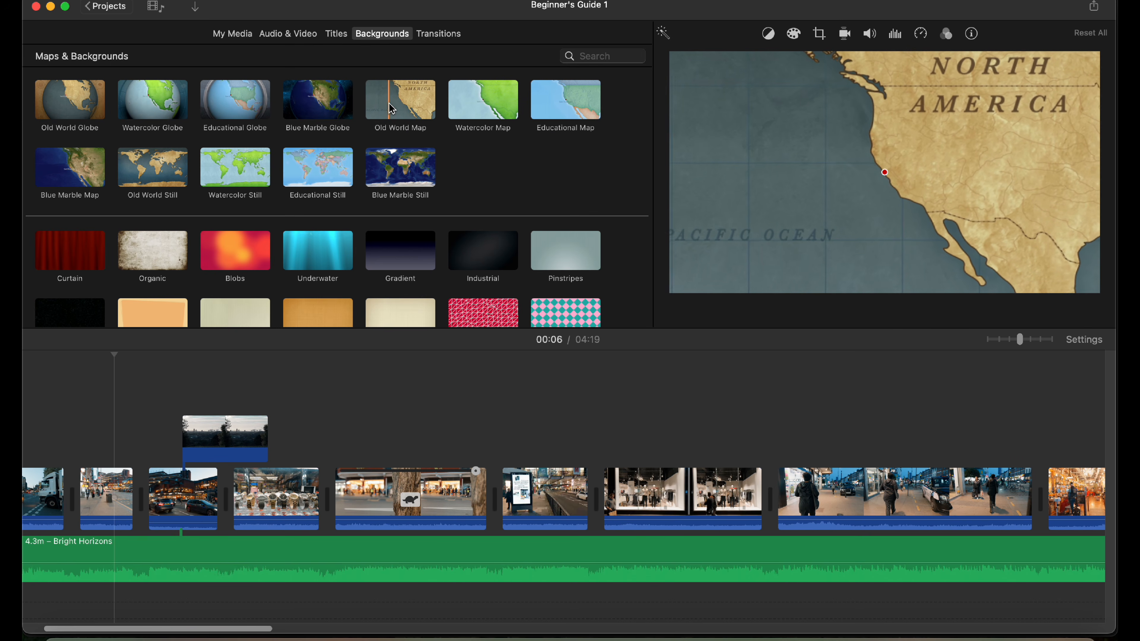
pyautogui.moveTo(320, 104); pyautogui.dragTo(505, 521)
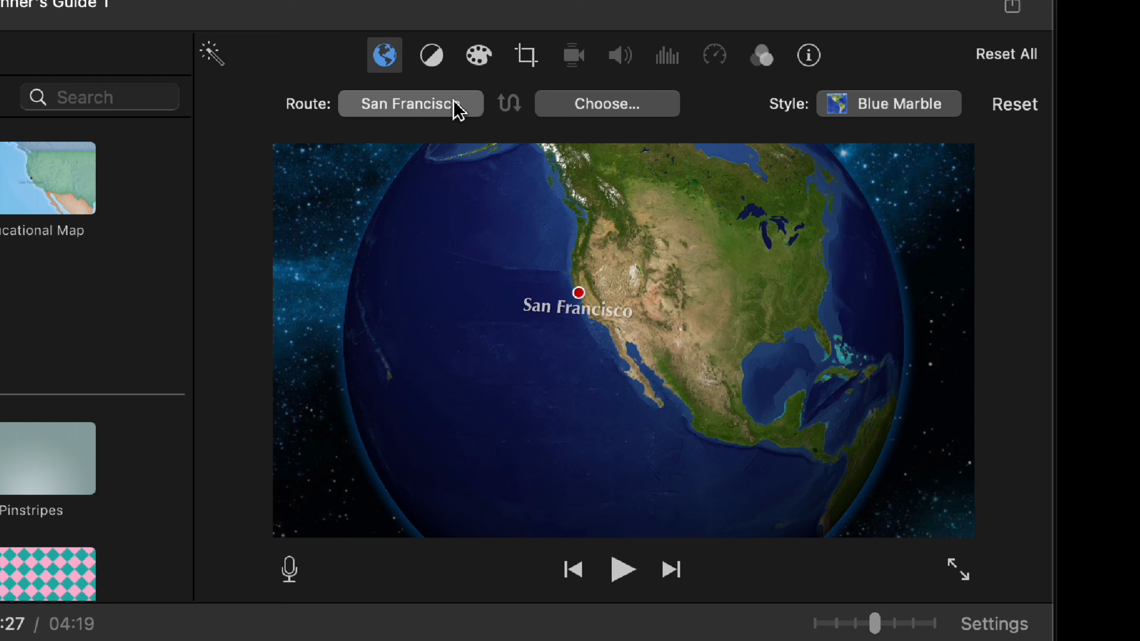
pyautogui.click(462, 105)
pyautogui.click(460, 105)
pyautogui.click(433, 106)
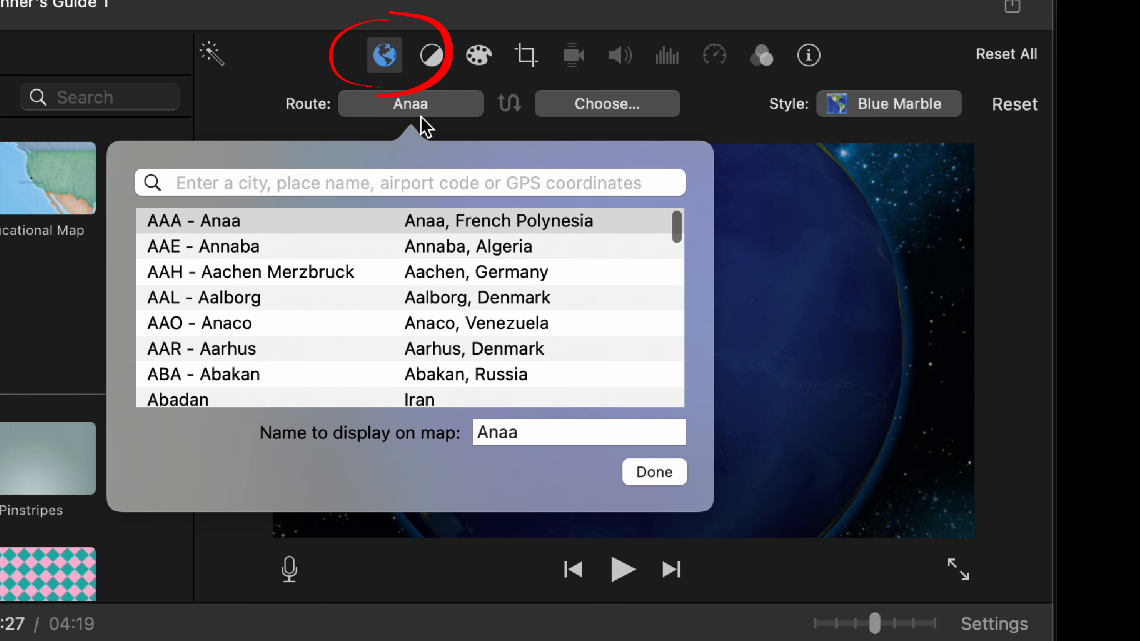
pyautogui.write('London')
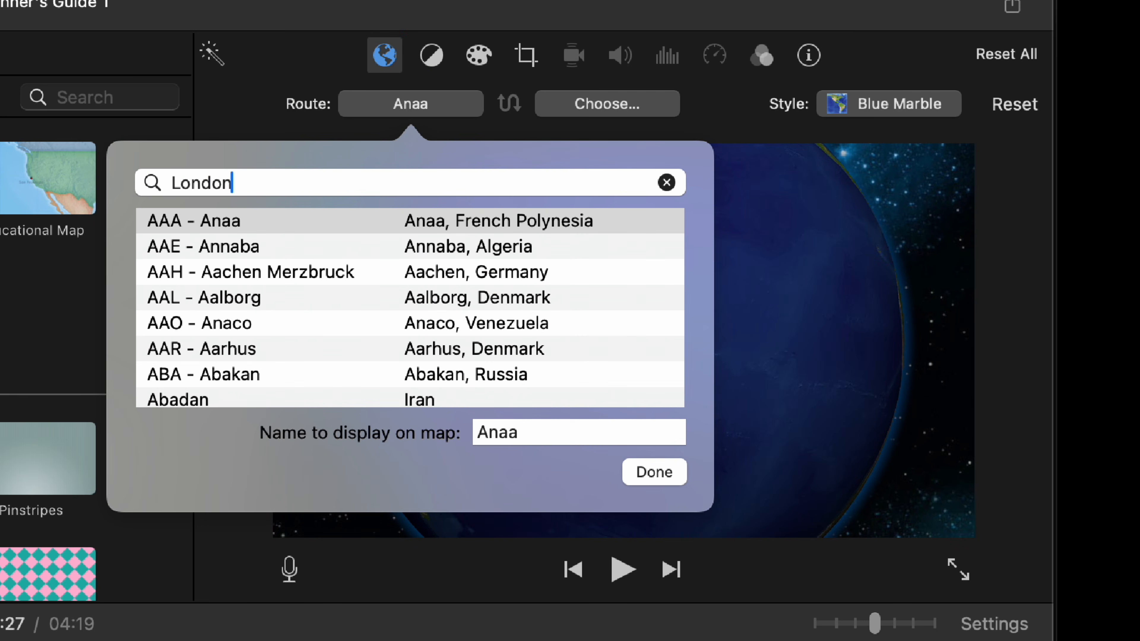
pyautogui.click(278, 221)
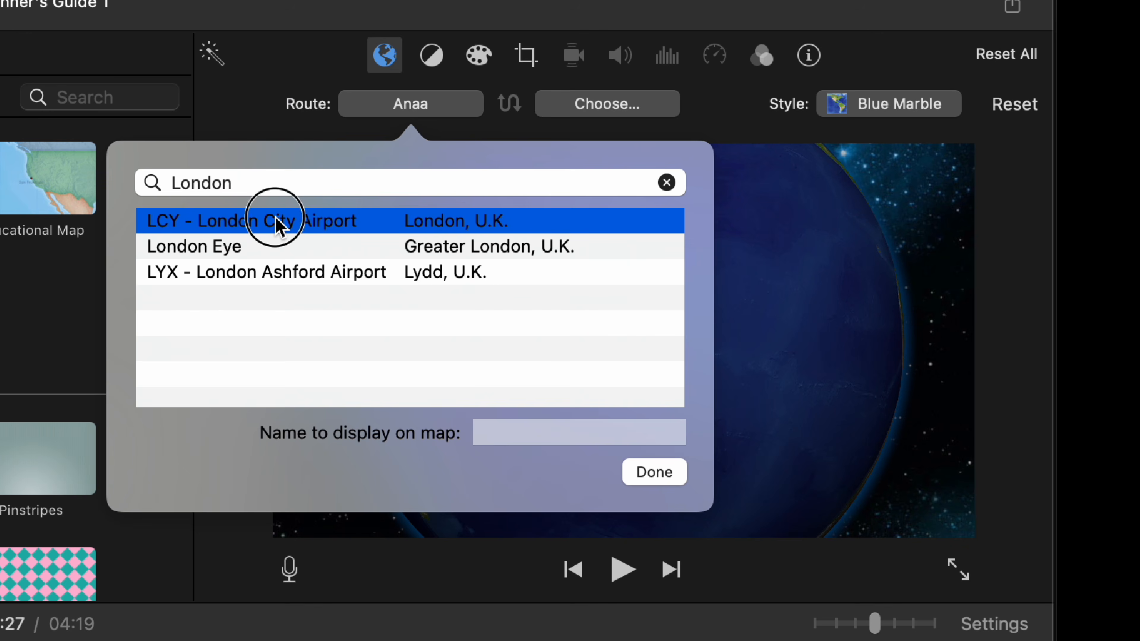
pyautogui.click(654, 472)
# Set the end location of the globe map's route to ZRH - Zurich.
pyautogui.click(608, 108)
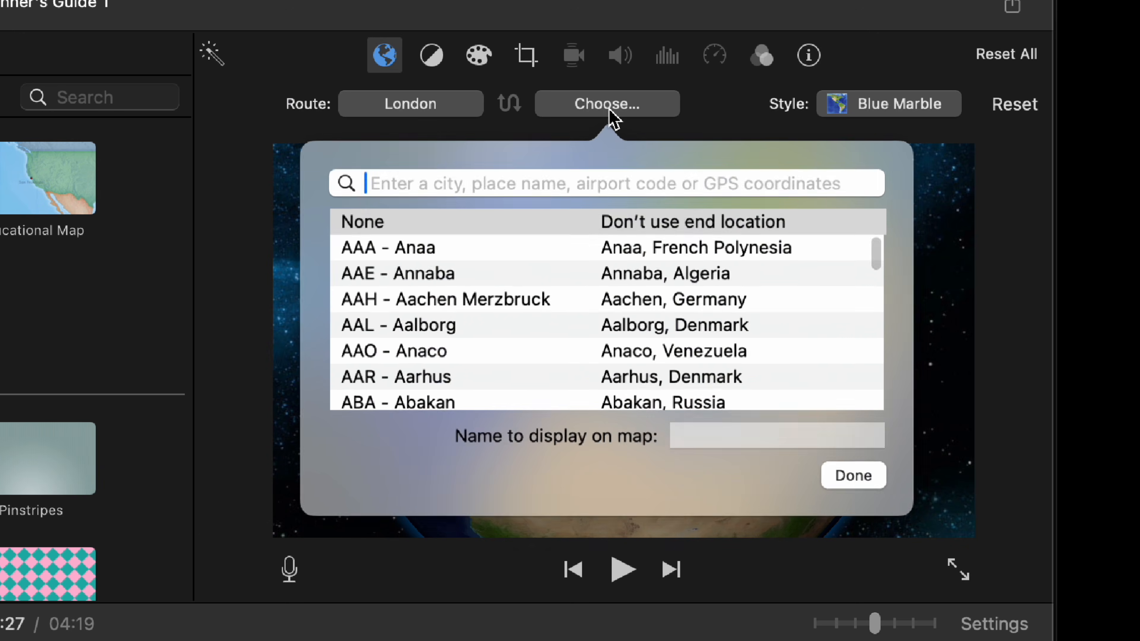
pyautogui.write('zurich')
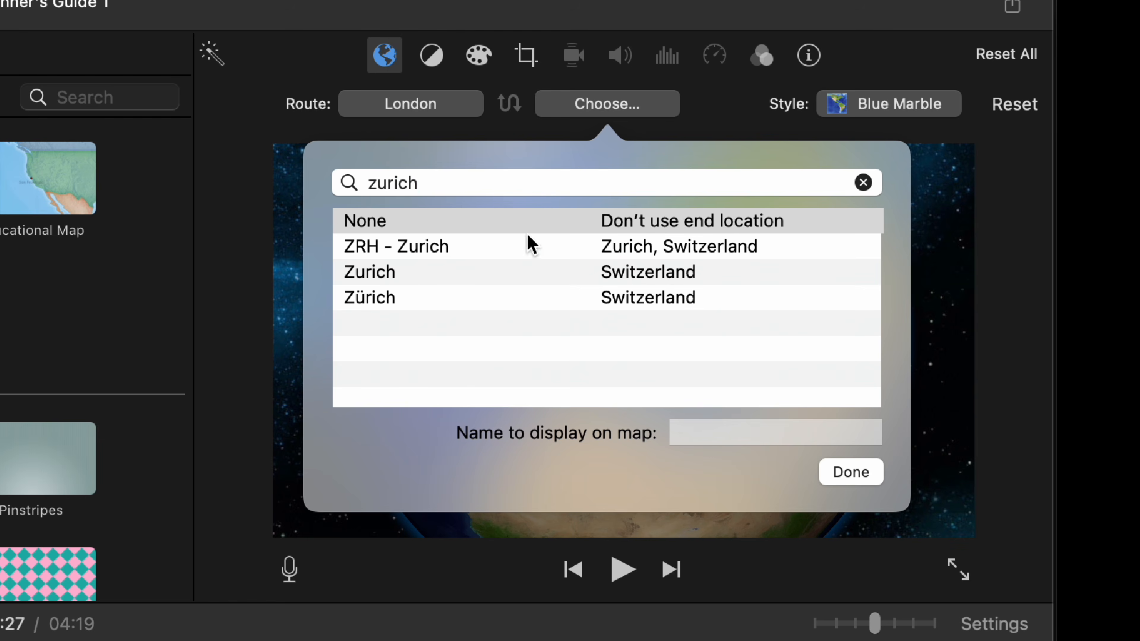
pyautogui.click(445, 252)
pyautogui.click(855, 478)
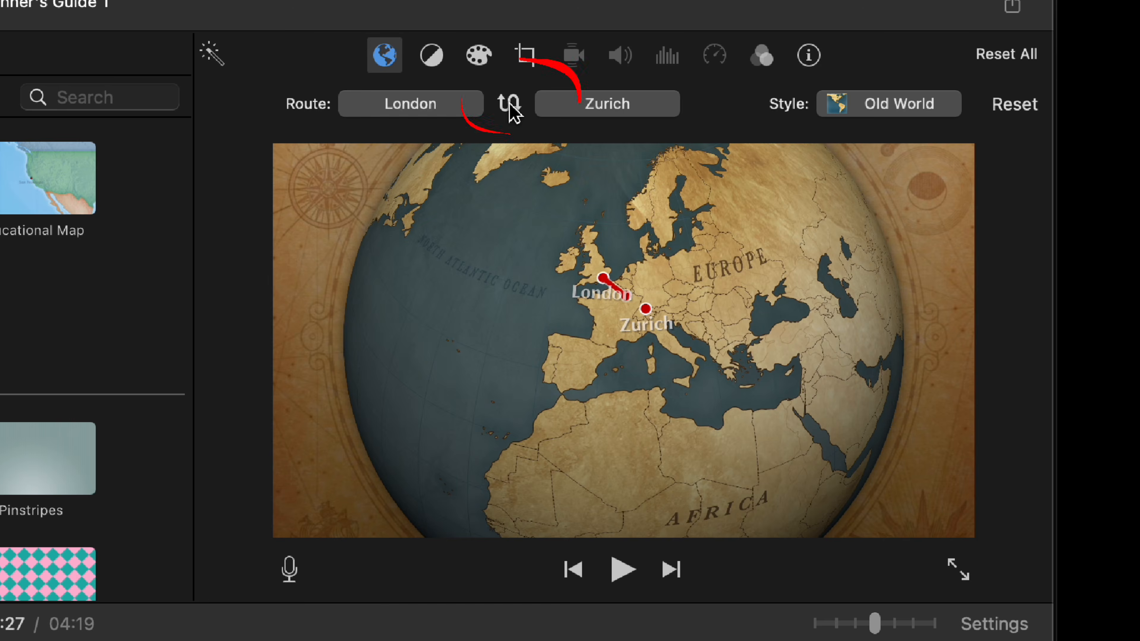
# Swap the map route's start and end locations, and toggle the map style's Zoom In option.
pyautogui.click(510, 105)
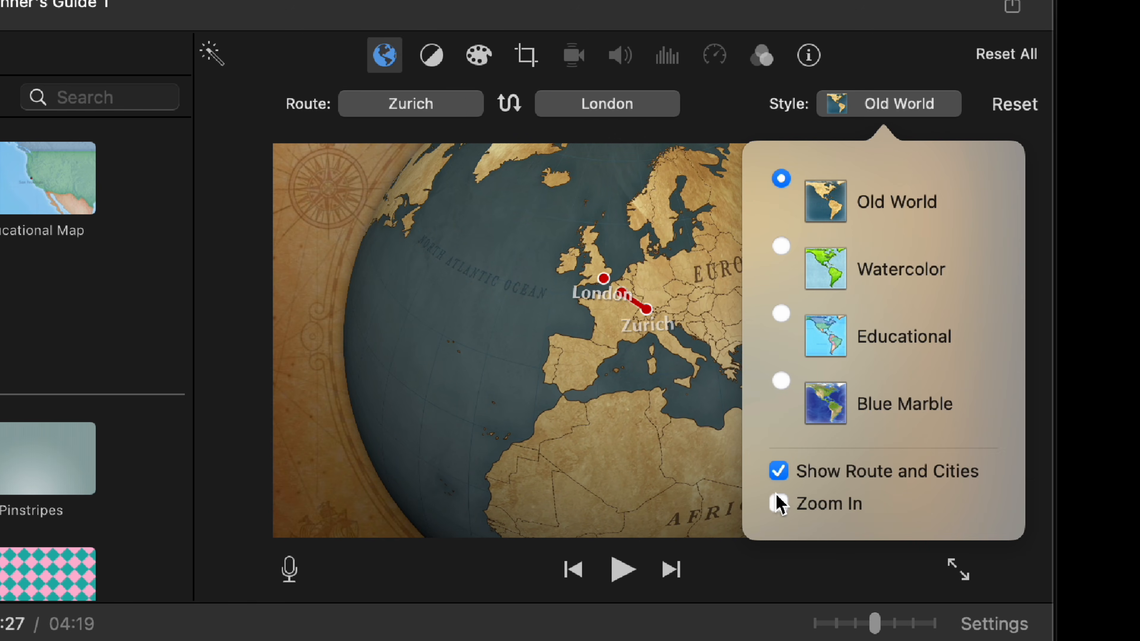
pyautogui.click(779, 503)
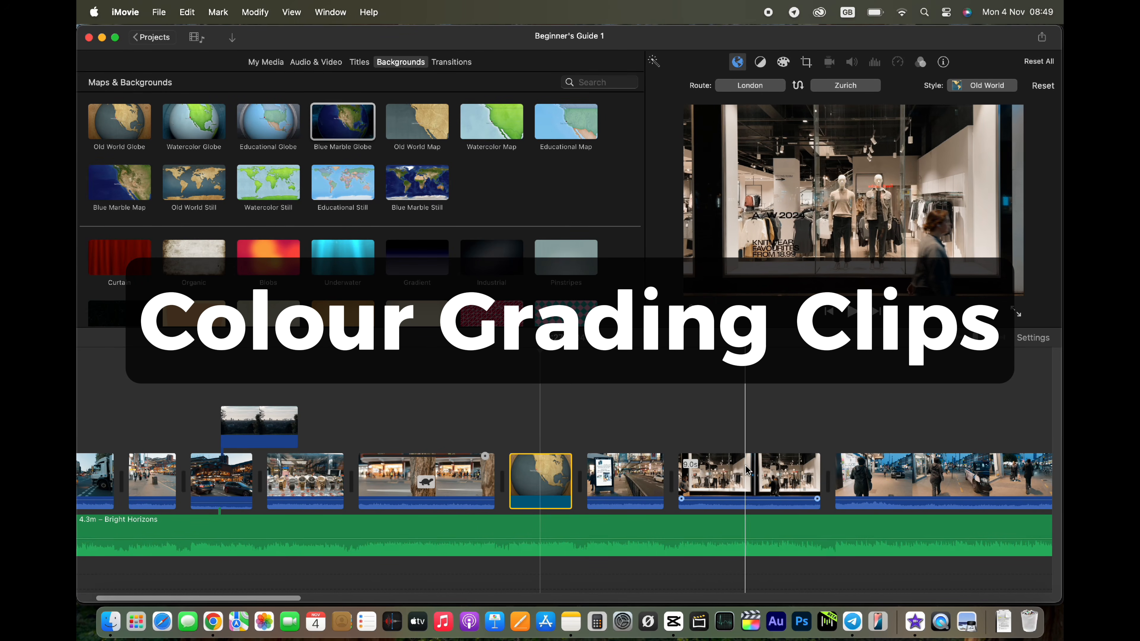
# Apply Auto colour balance to the dusk street clip with the black car, and preview matching its colour to the skyline overlay clip.
pyautogui.hscroll(5, 746, 471)
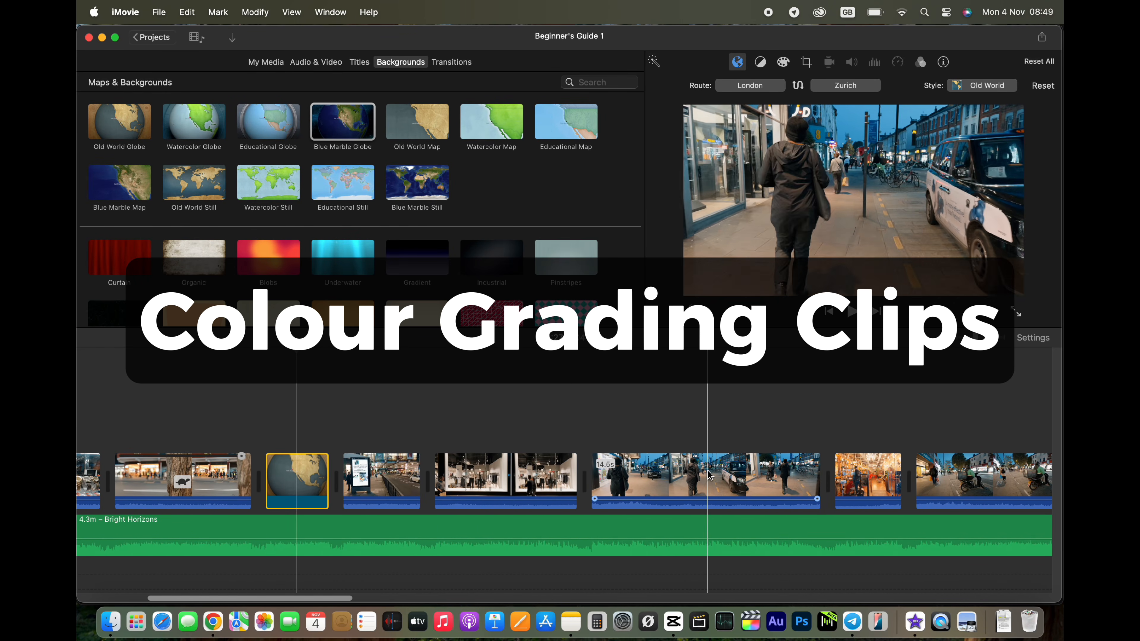
pyautogui.hscroll(6, 709, 475)
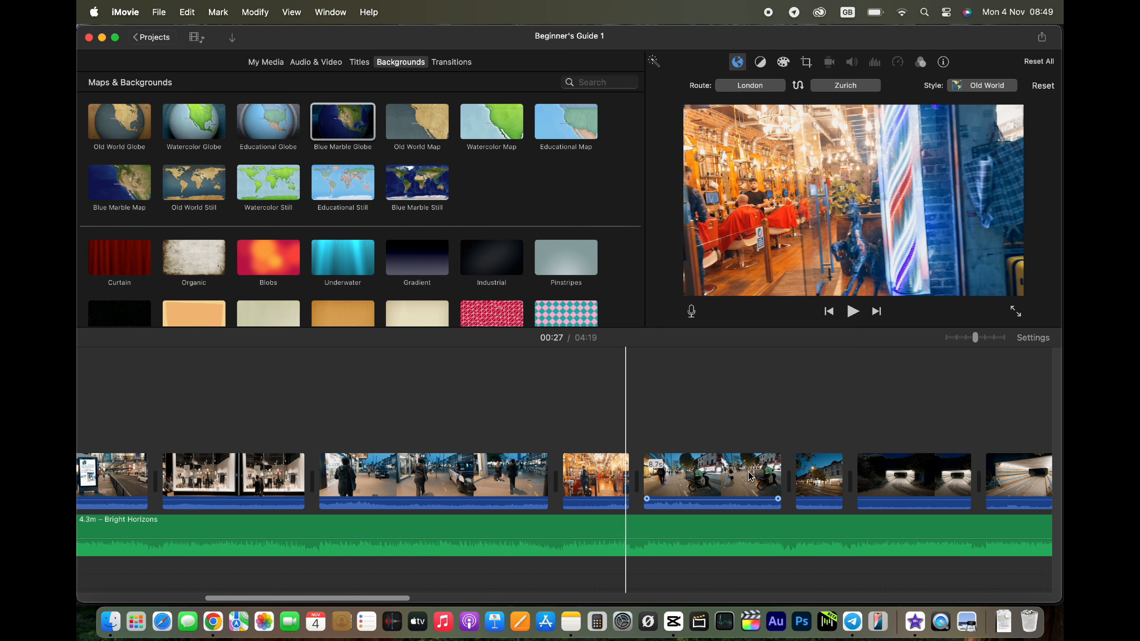
pyautogui.hscroll(-12, 750, 476)
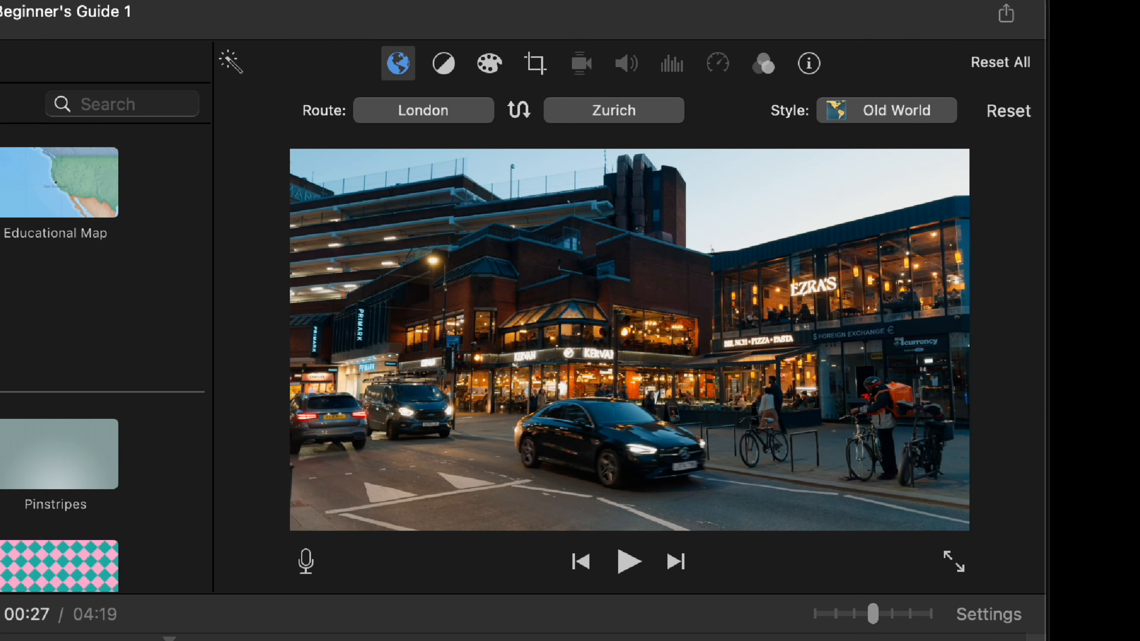
pyautogui.click(298, 483)
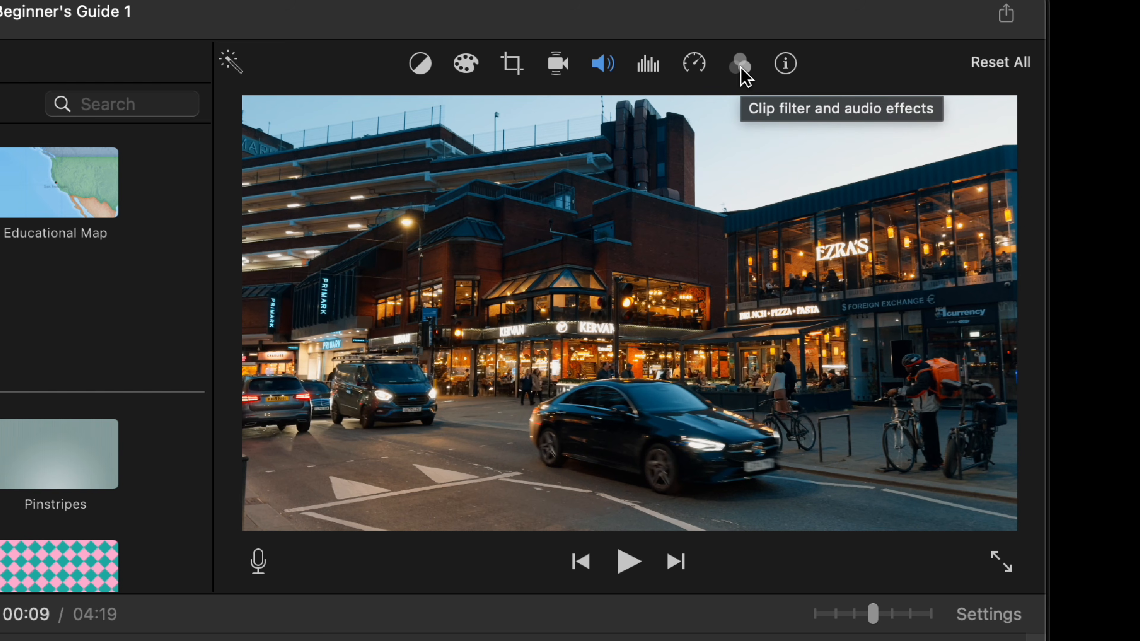
pyautogui.click(420, 65)
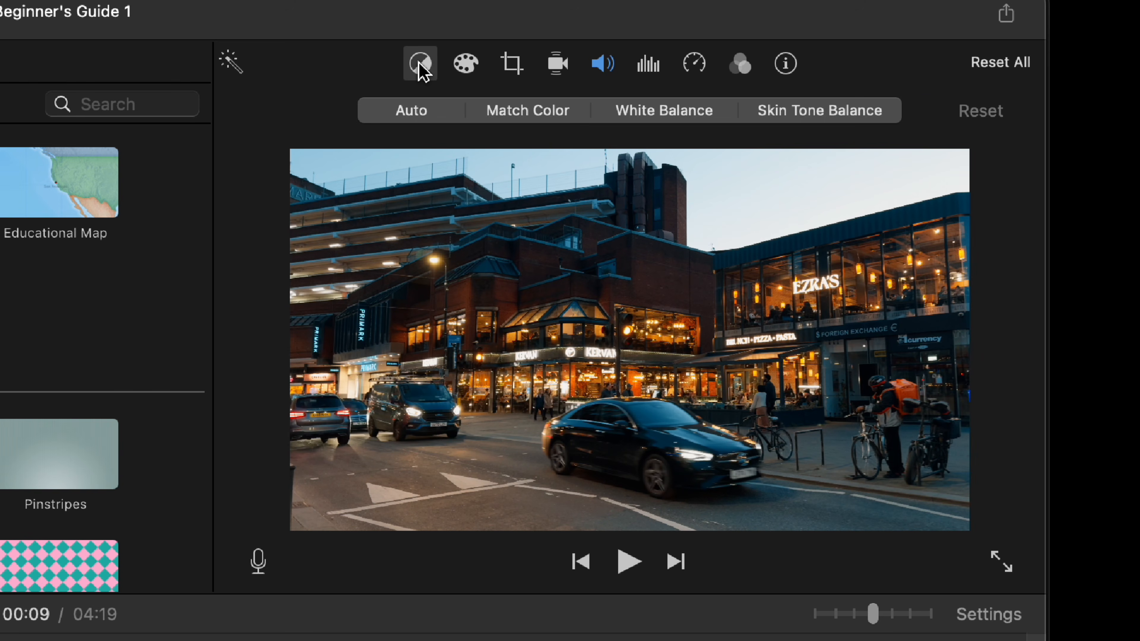
pyautogui.click(418, 113)
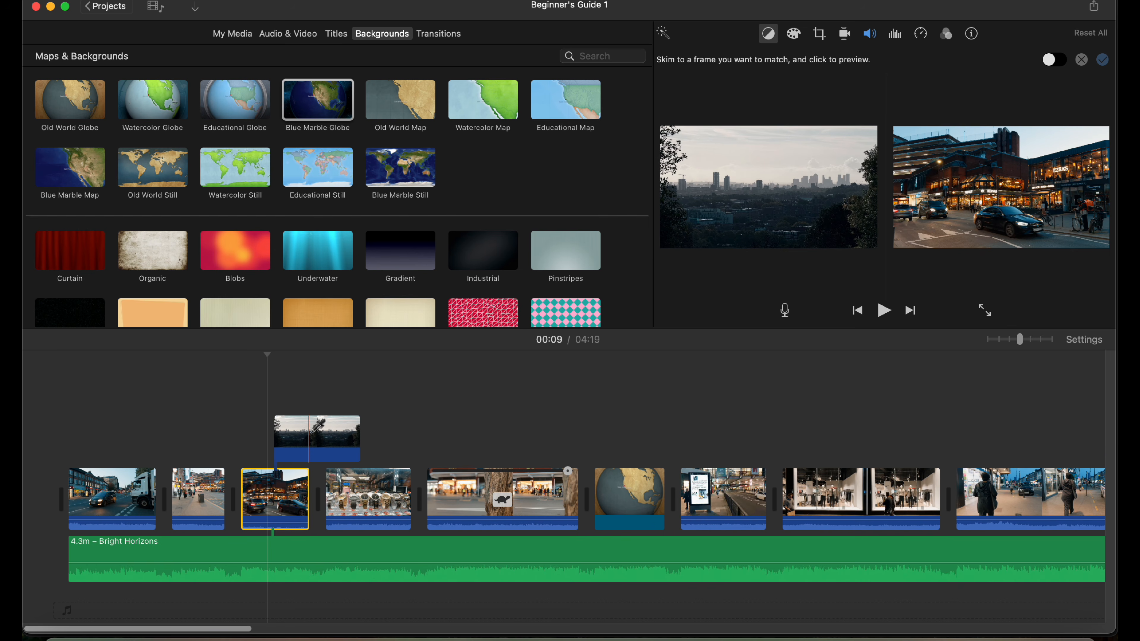
pyautogui.click(324, 430)
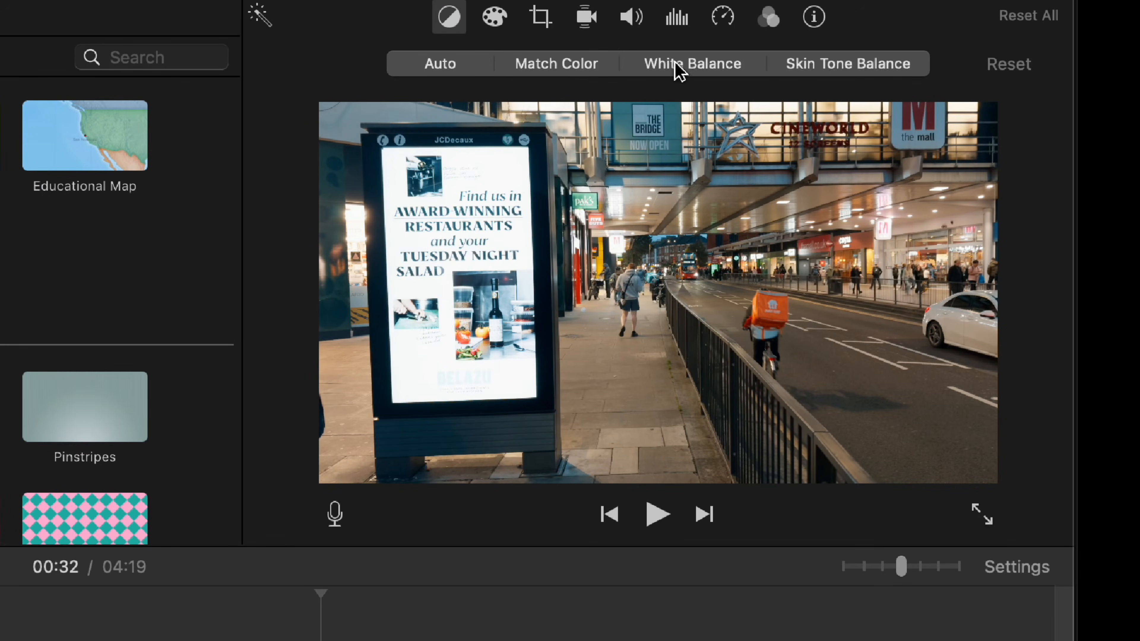
# White-balance the billboard clip by sampling a white area of the illuminated advertising display.
pyautogui.click(679, 69)
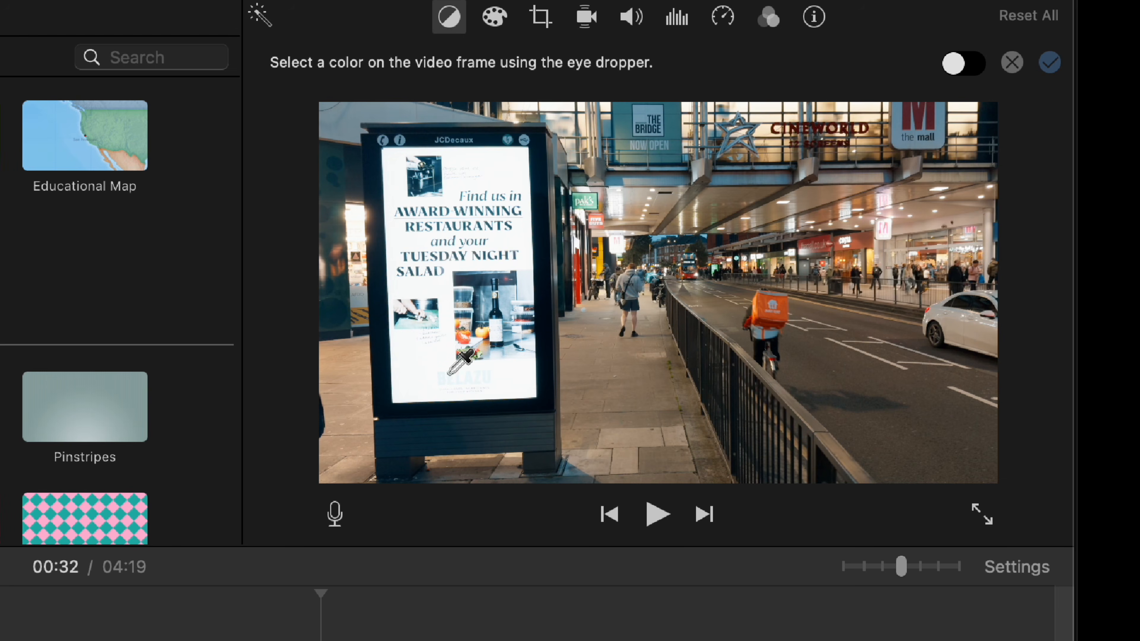
pyautogui.click(414, 364)
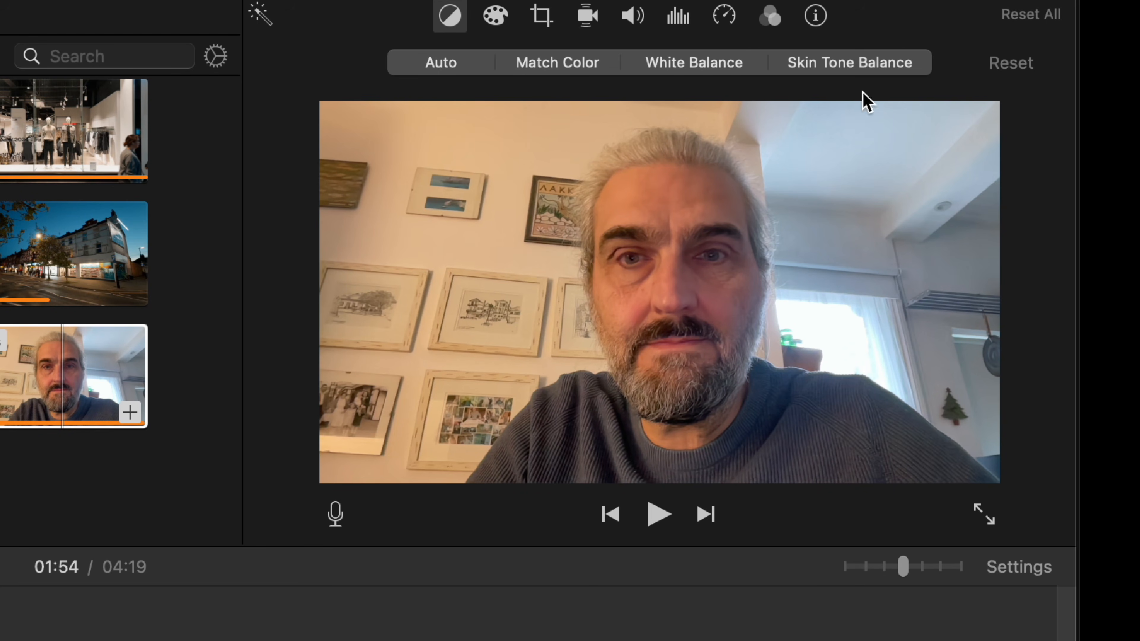
# Try skin tone balance on the talking-head clip by sampling the man's forehead, and reset all of the clip's adjustments.
pyautogui.click(847, 68)
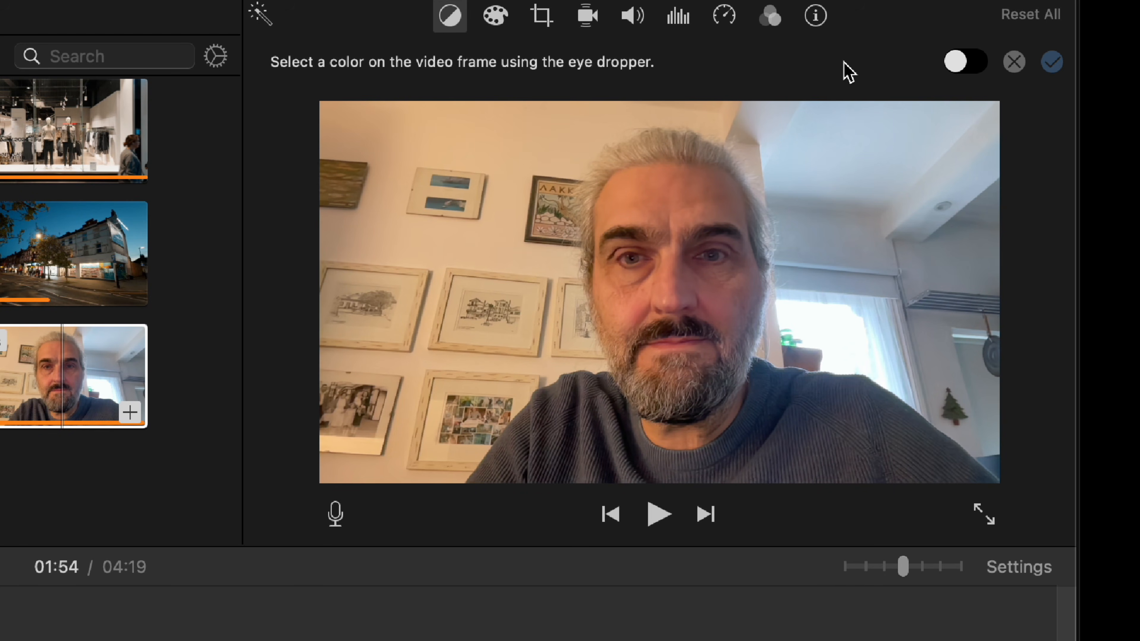
pyautogui.click(702, 200)
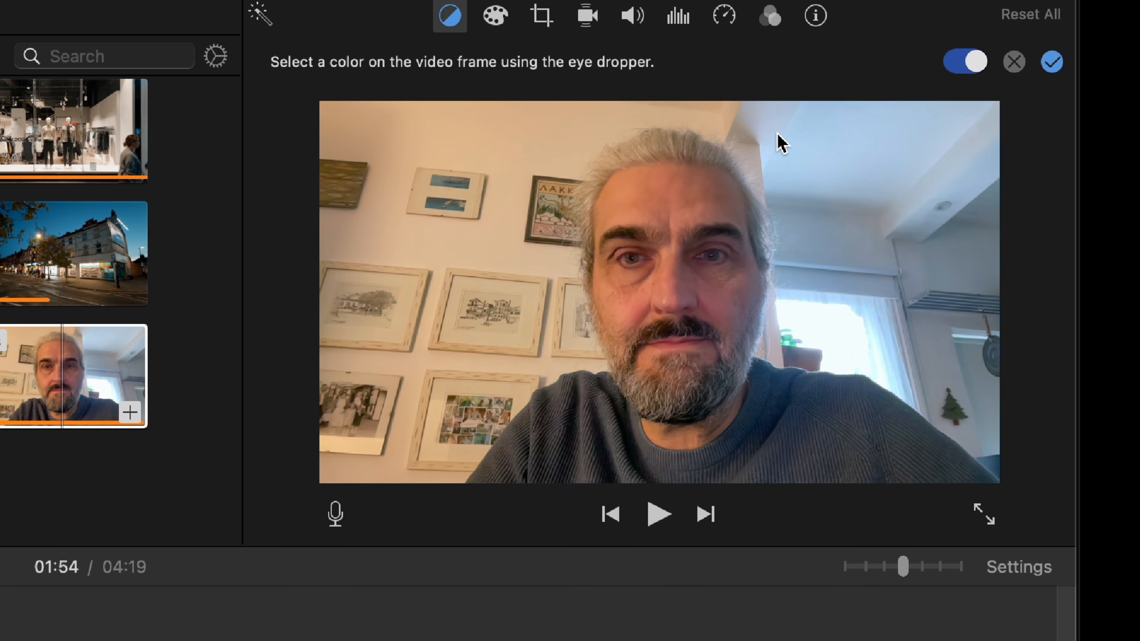
pyautogui.click(1052, 63)
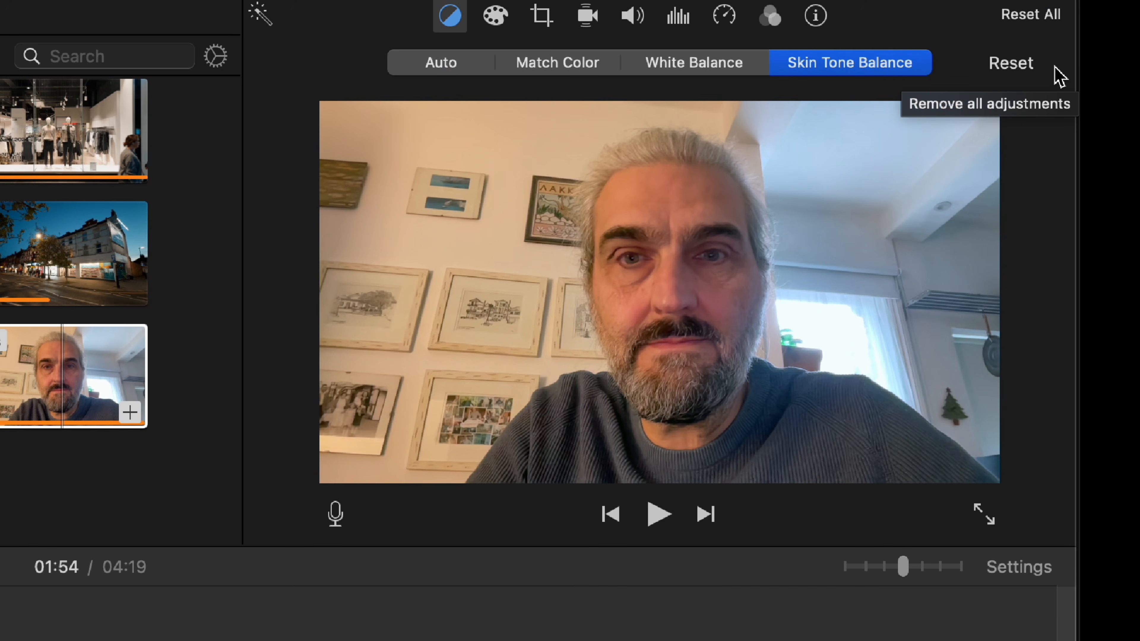
pyautogui.click(1006, 18)
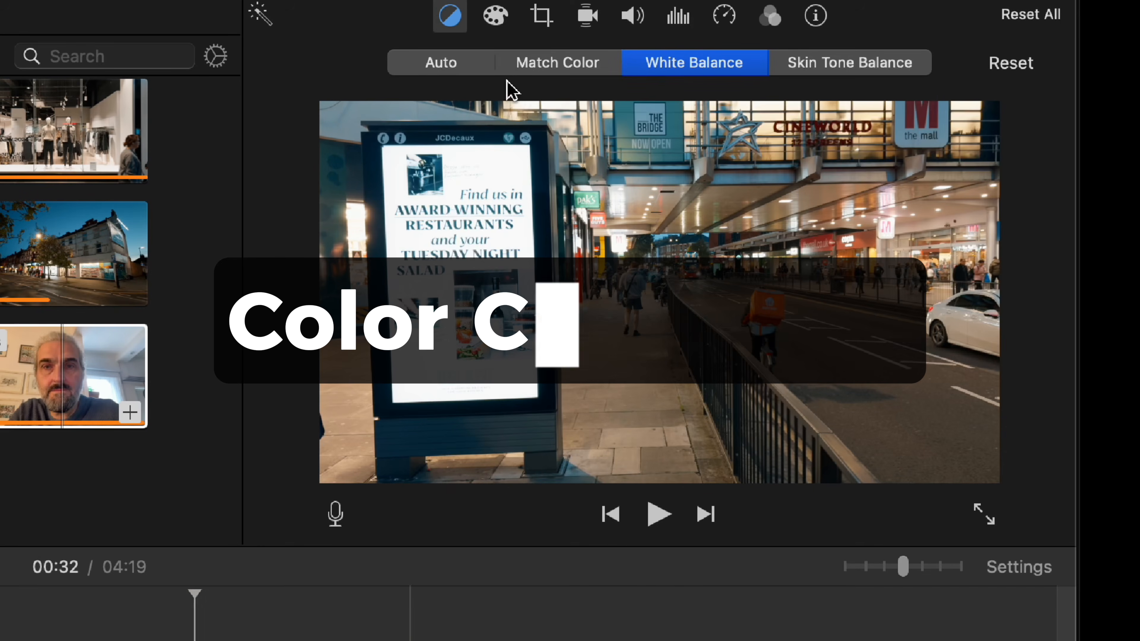
# Try adjusting the shadows and brightness of the billboard clip with colour correction.
pyautogui.click(498, 18)
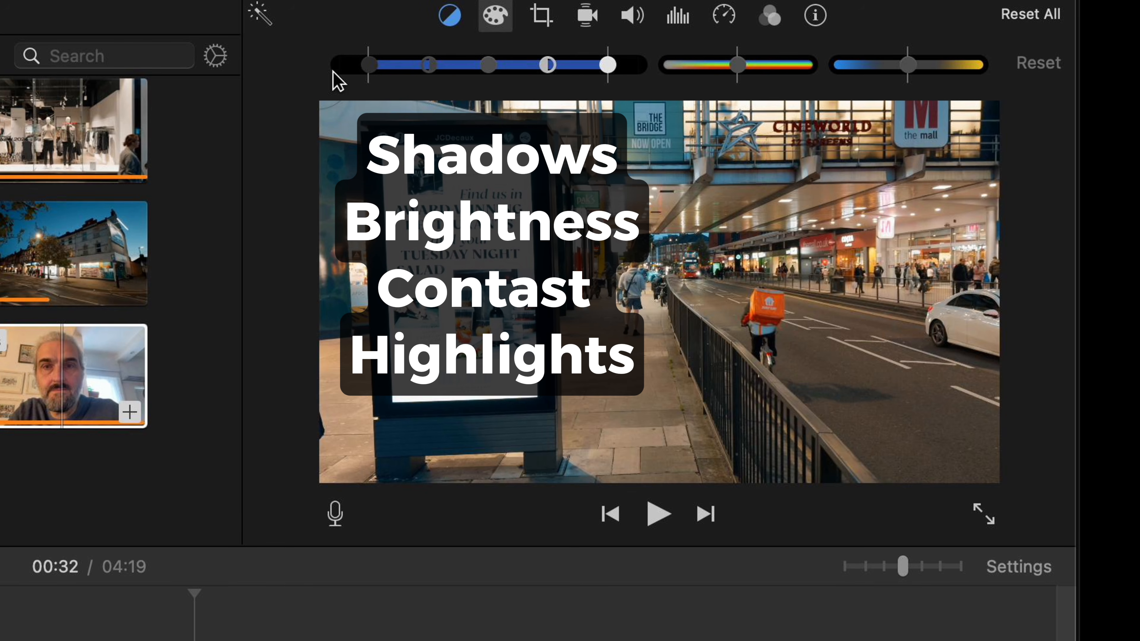
pyautogui.moveTo(369, 65)
pyautogui.mouseDown()
pyautogui.moveTo(419, 77)
pyautogui.moveTo(305, 76)
pyautogui.moveTo(377, 86)
pyautogui.mouseUp()
pyautogui.moveTo(494, 71); pyautogui.dragTo(429, 76)
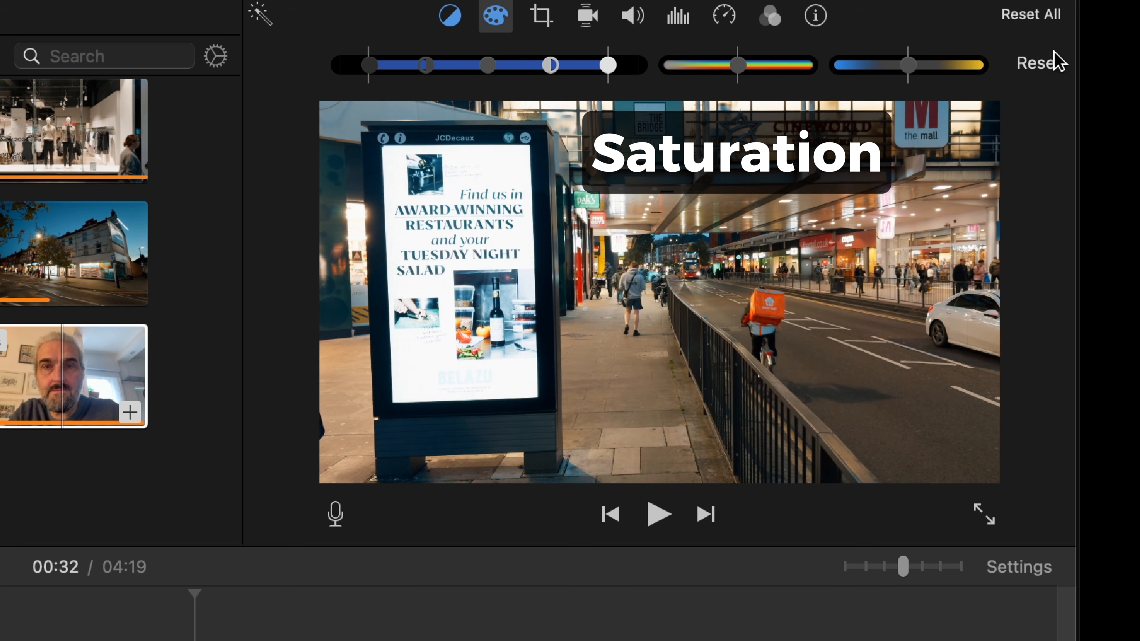
# Try desaturating the billboard clip, and test its warmest colour temperature before returning the temperature to neutral.
pyautogui.moveTo(738, 66); pyautogui.dragTo(669, 78)
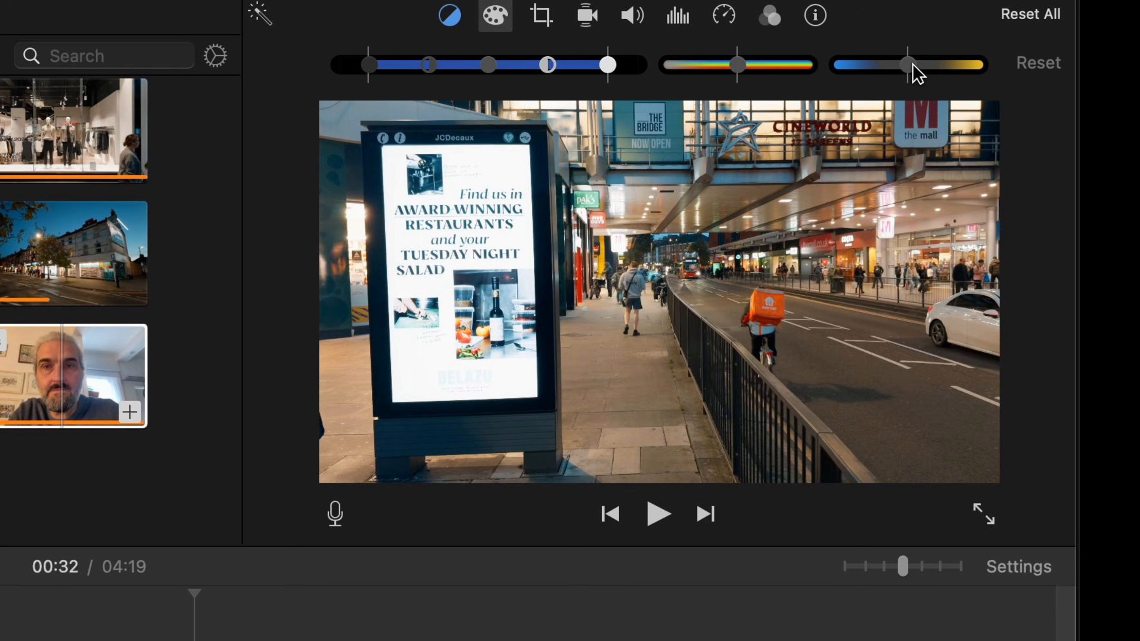
pyautogui.moveTo(913, 62); pyautogui.dragTo(979, 69)
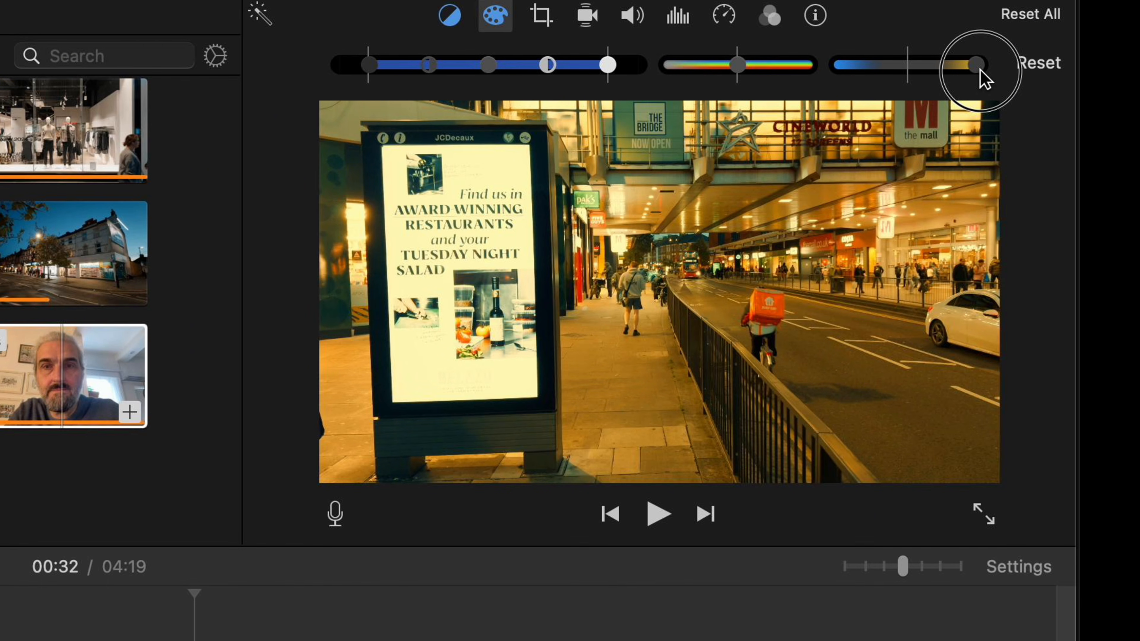
pyautogui.moveTo(980, 70); pyautogui.dragTo(906, 69)
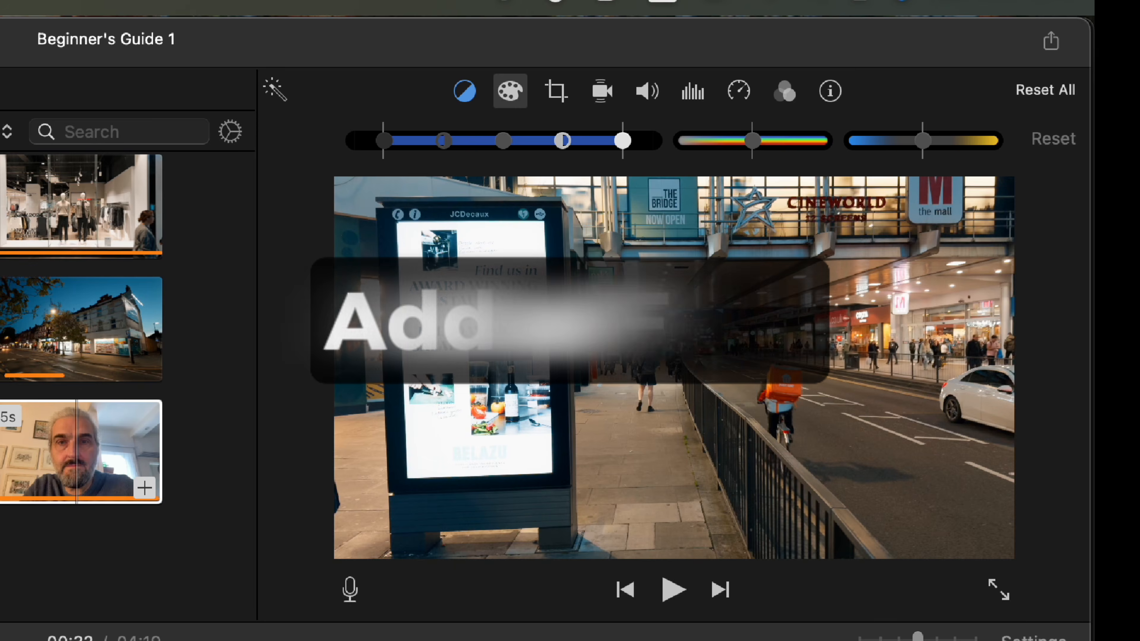
# Apply the Vignette clip filter to the billboard clip and set its strength to 76.
pyautogui.click(784, 94)
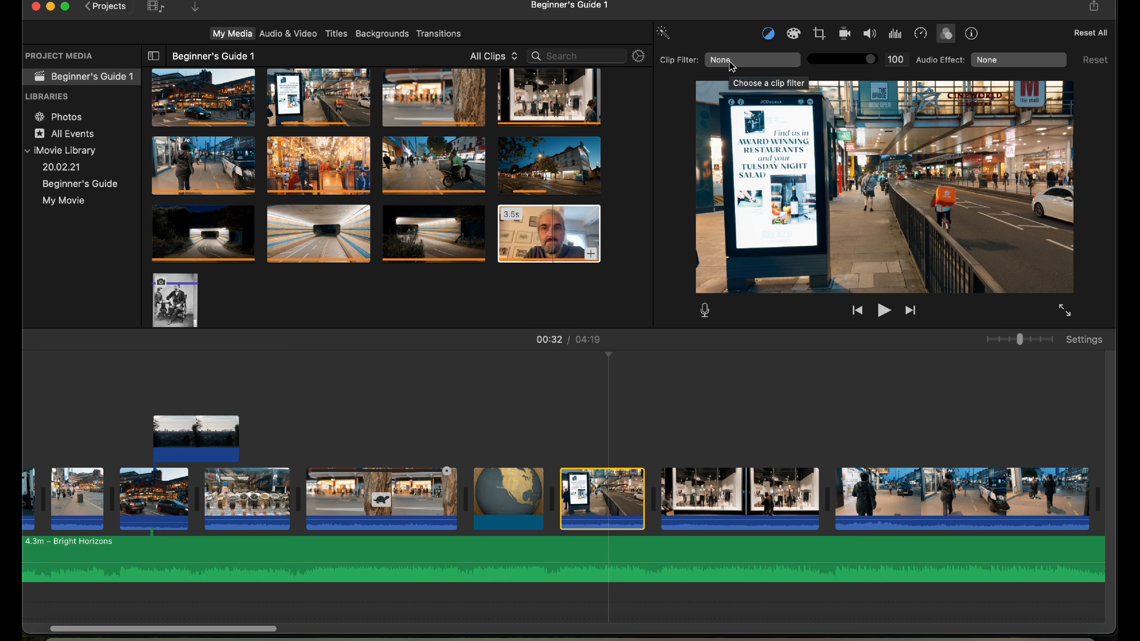
pyautogui.click(732, 63)
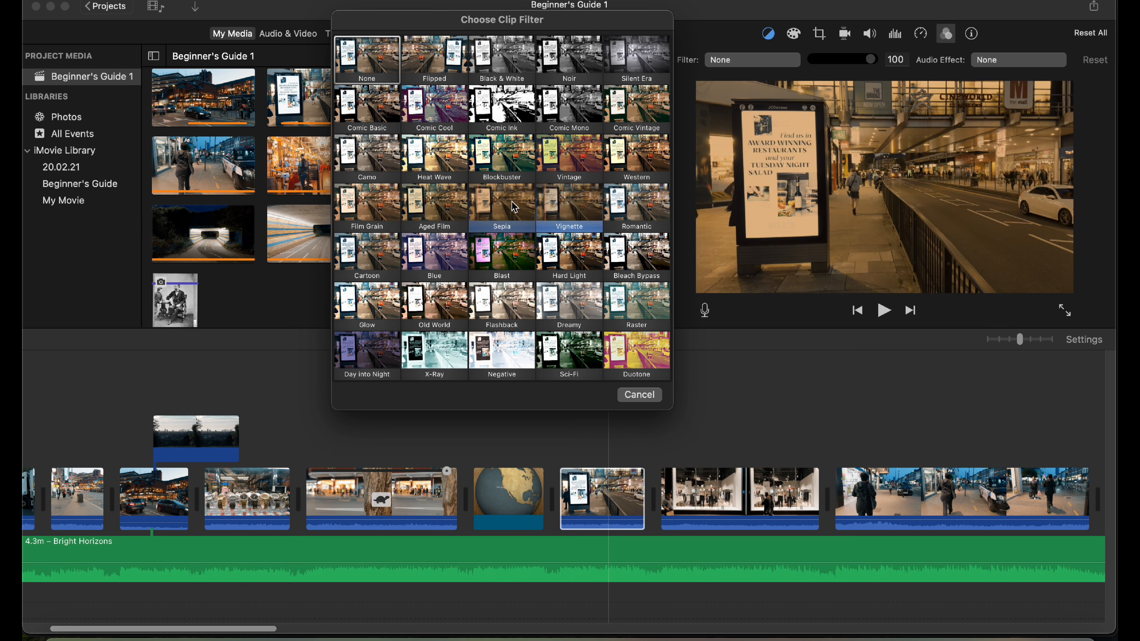
pyautogui.click(569, 207)
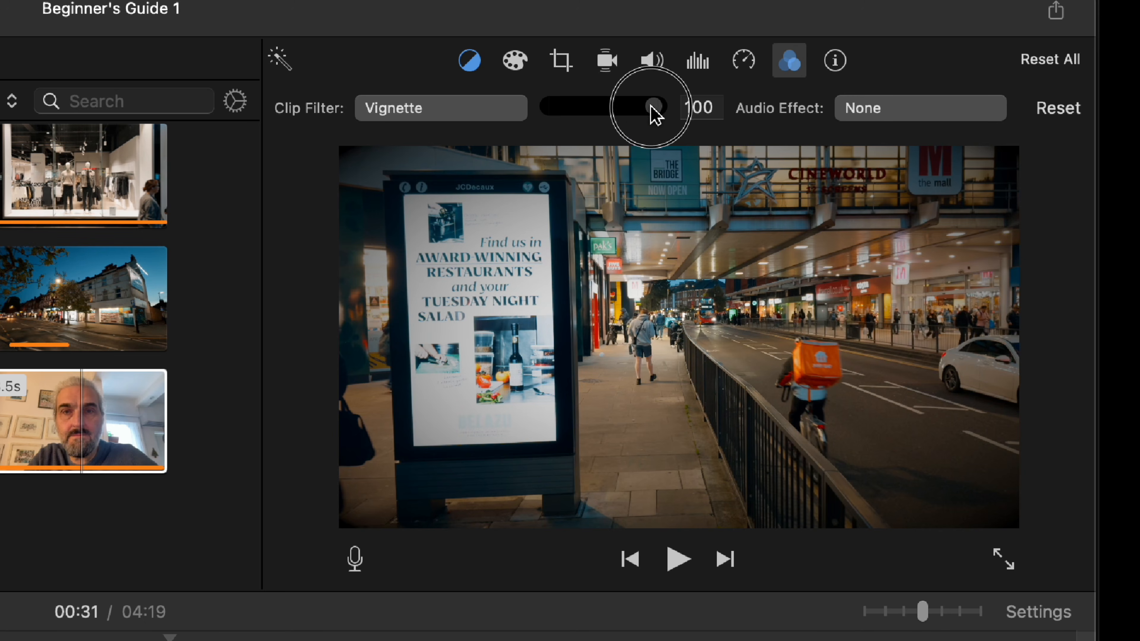
pyautogui.moveTo(655, 116); pyautogui.dragTo(630, 117)
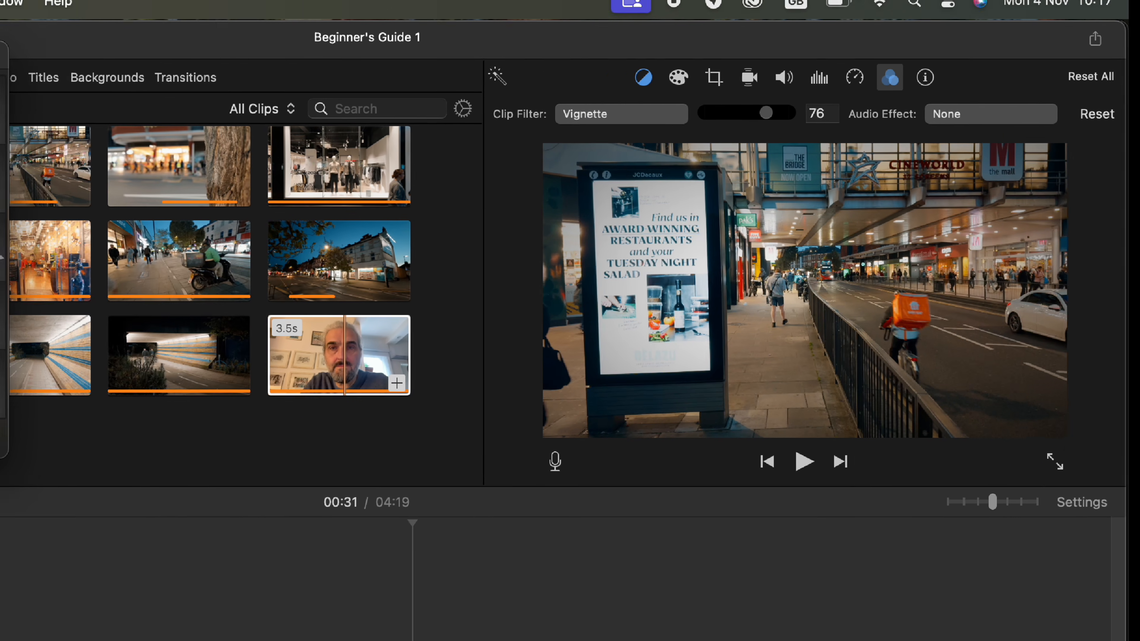
# Preview audio effects such as Medium Room, Pitch Down 2 and Pitch Up 3 for the billboard clip without applying any.
pyautogui.click(911, 110)
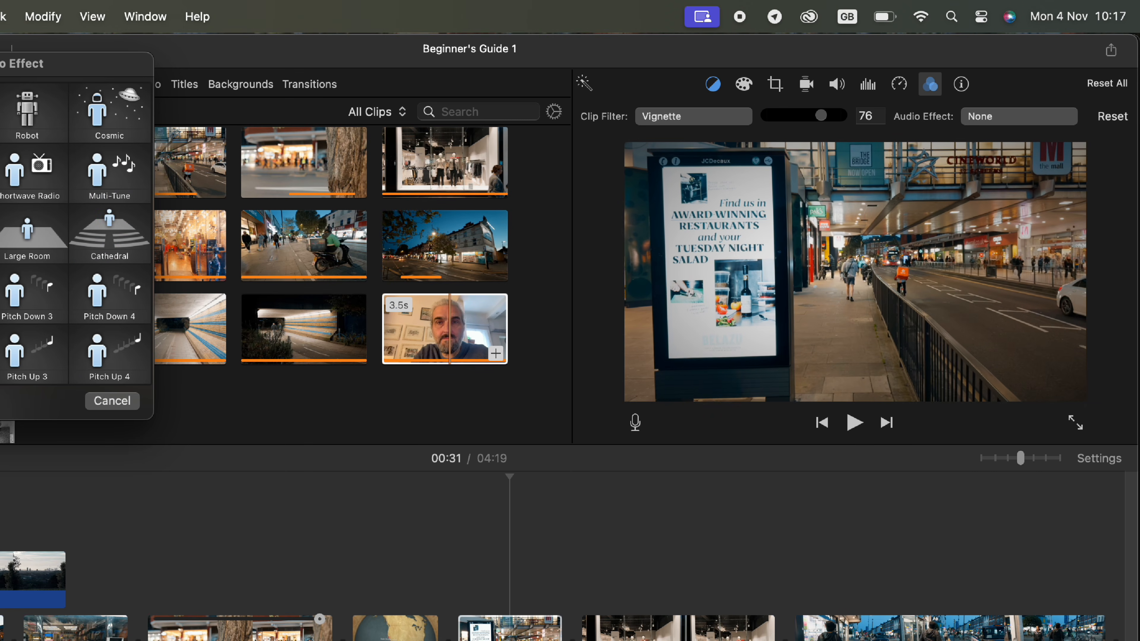
pyautogui.moveTo(0, 71); pyautogui.dragTo(437, 100)
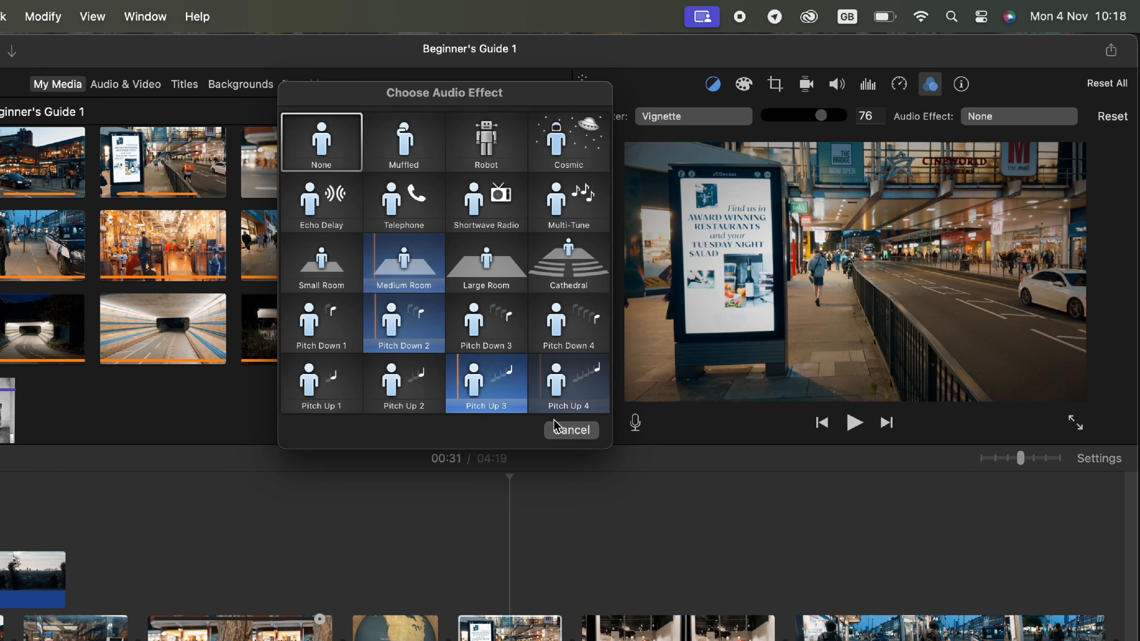
pyautogui.click(573, 432)
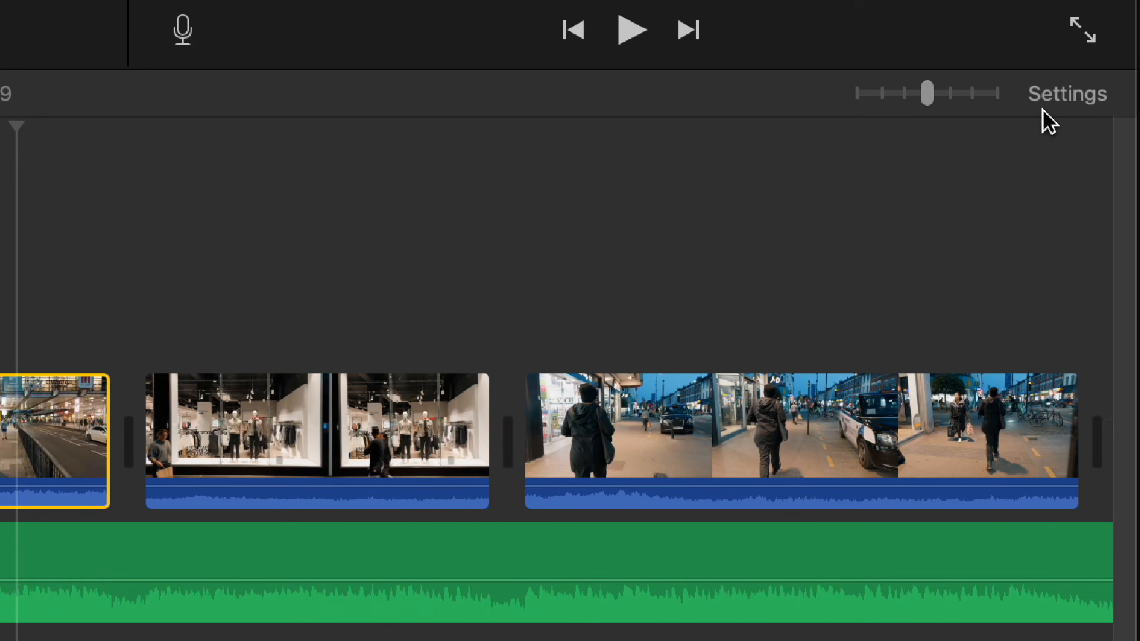
# Try the Hard Light filter for the whole project, and automatically enhance the billboard clip.
pyautogui.click(1086, 343)
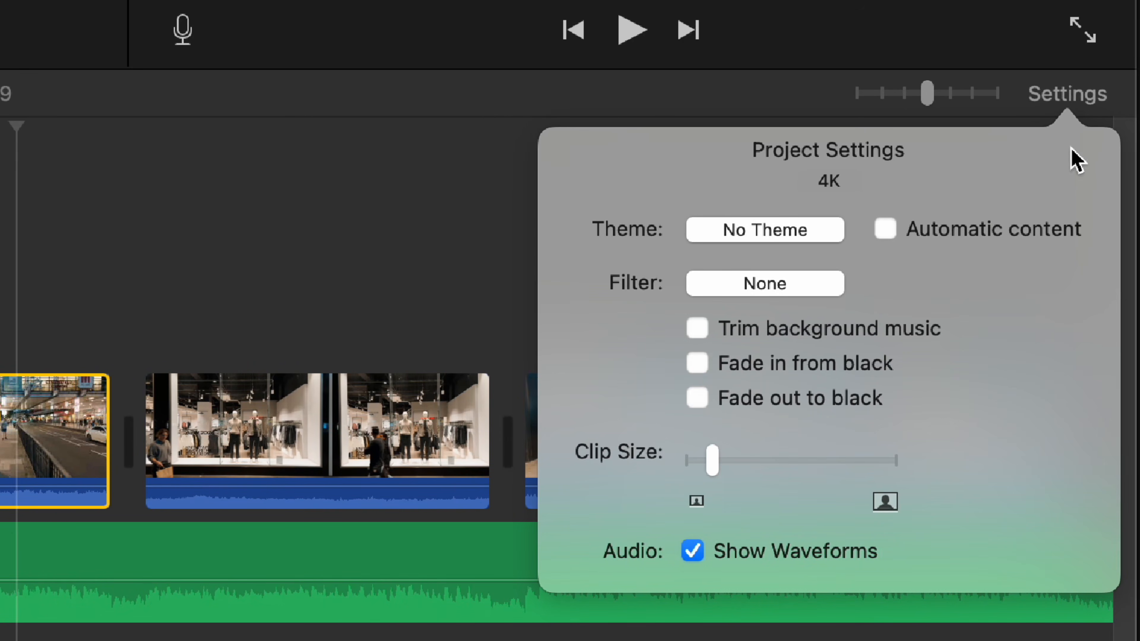
pyautogui.click(746, 291)
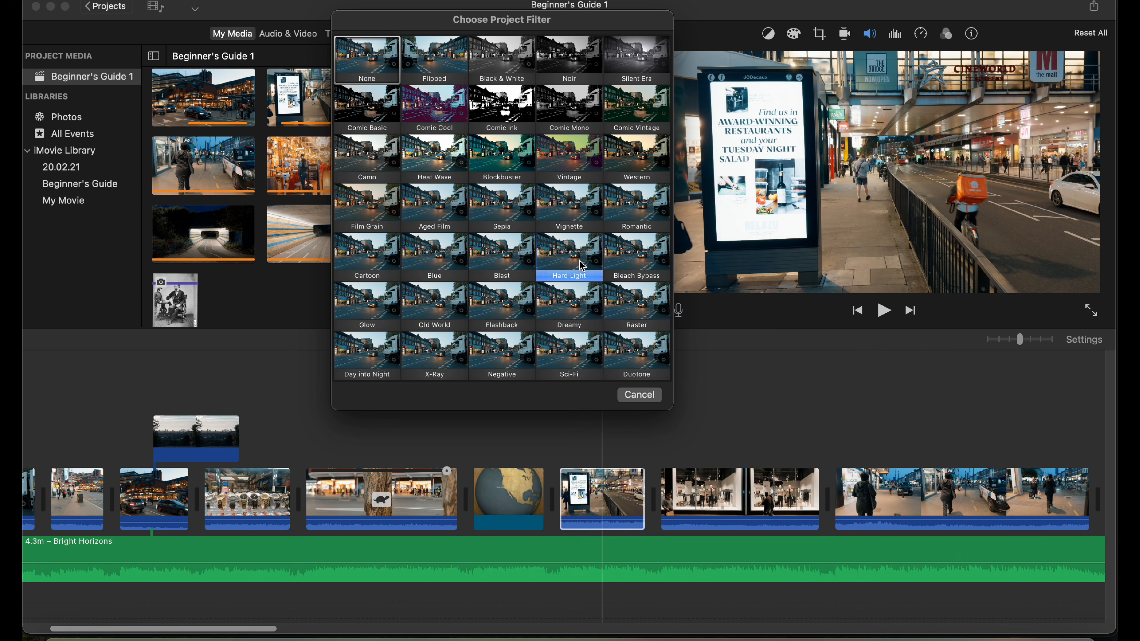
pyautogui.click(583, 265)
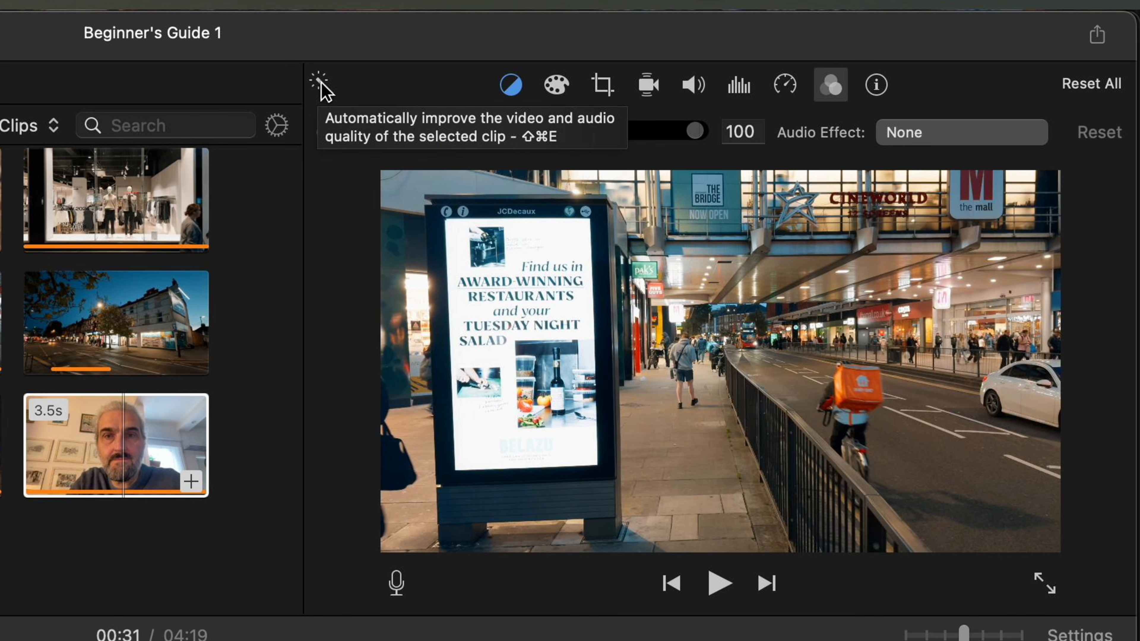
pyautogui.click(319, 83)
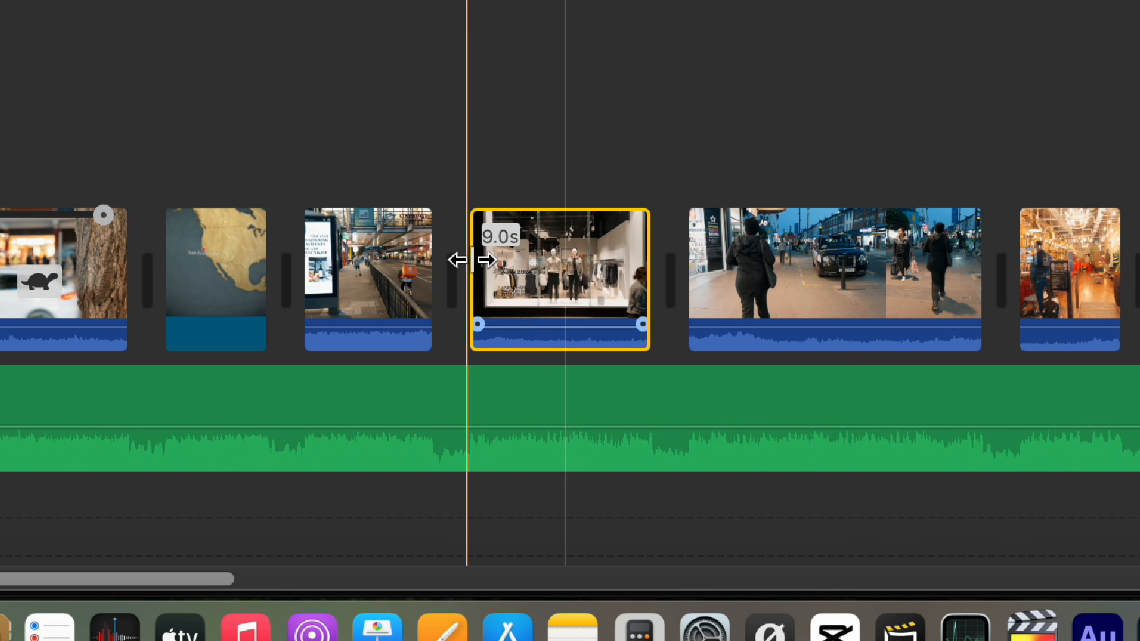
# Open the Precision Editor for the shop-window clip at its cut from the billboard clip.
pyautogui.doubleClick(474, 287)
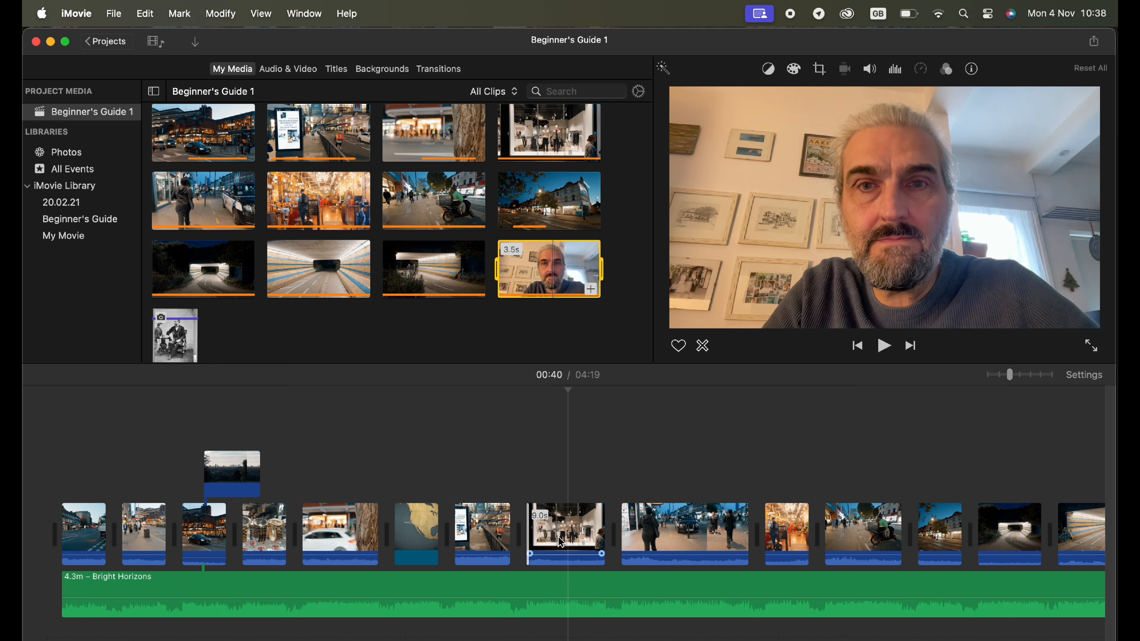
pyautogui.click(562, 542)
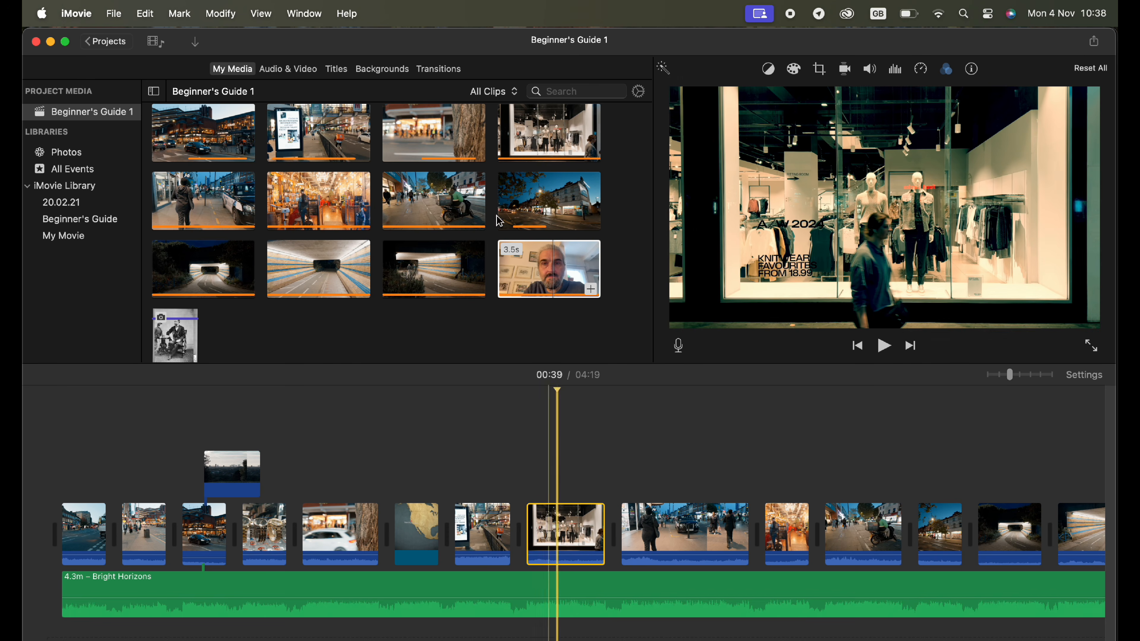
pyautogui.click(304, 13)
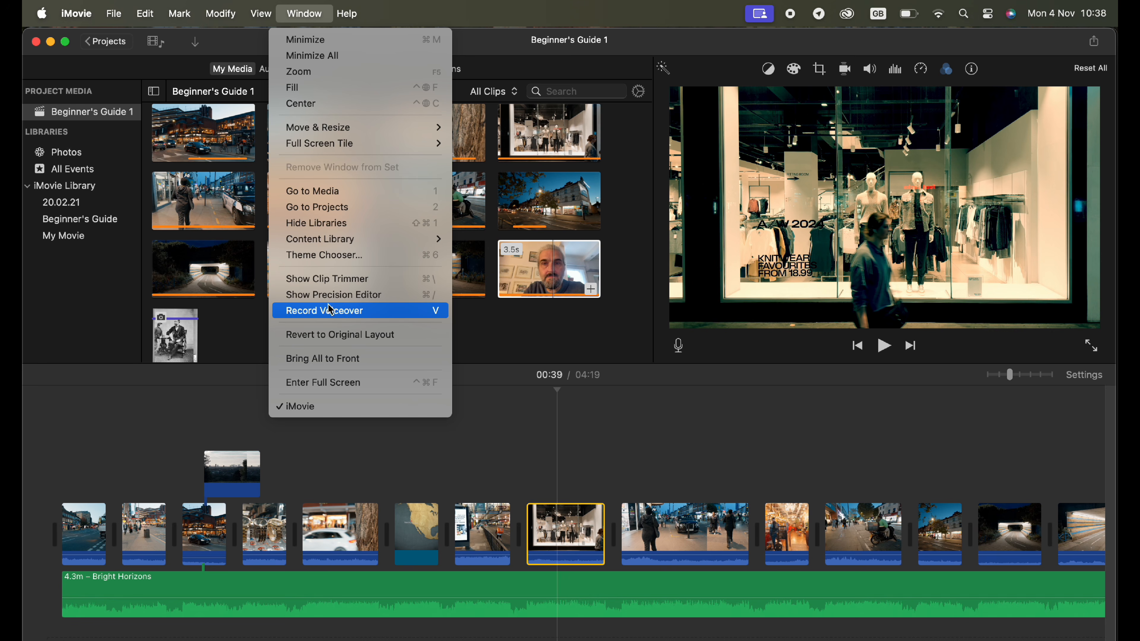
pyautogui.click(330, 295)
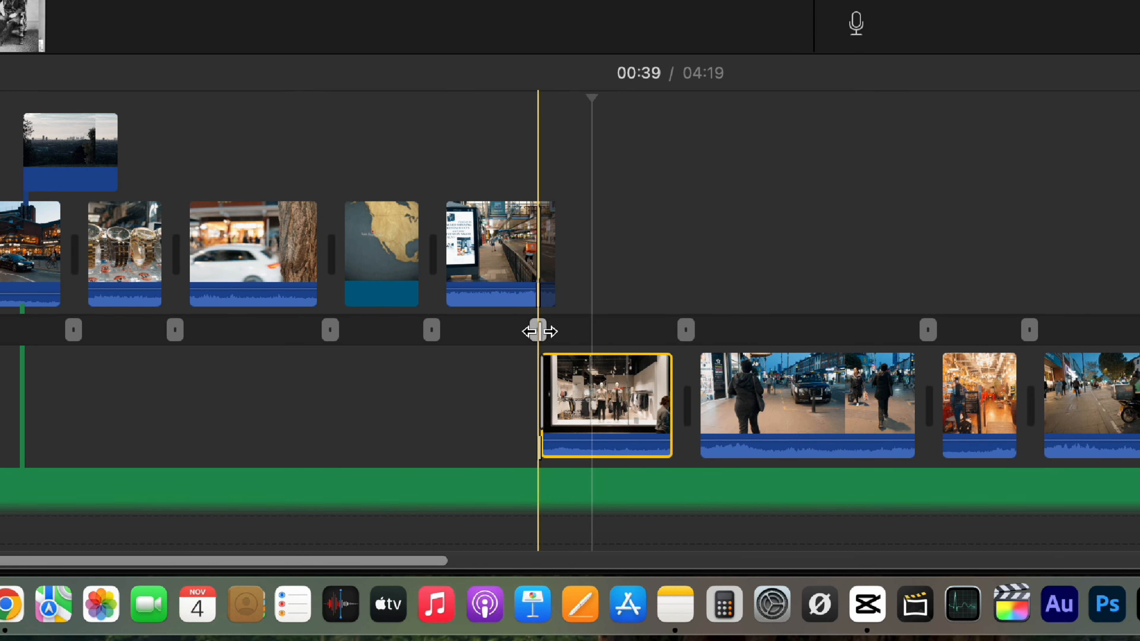
# Fine-tune the cut between the billboard and shop-window clips by shifting the cut point and sliding both clips' footage.
pyautogui.moveTo(539, 331)
pyautogui.mouseDown()
pyautogui.moveTo(564, 331)
pyautogui.moveTo(542, 330)
pyautogui.mouseUp()
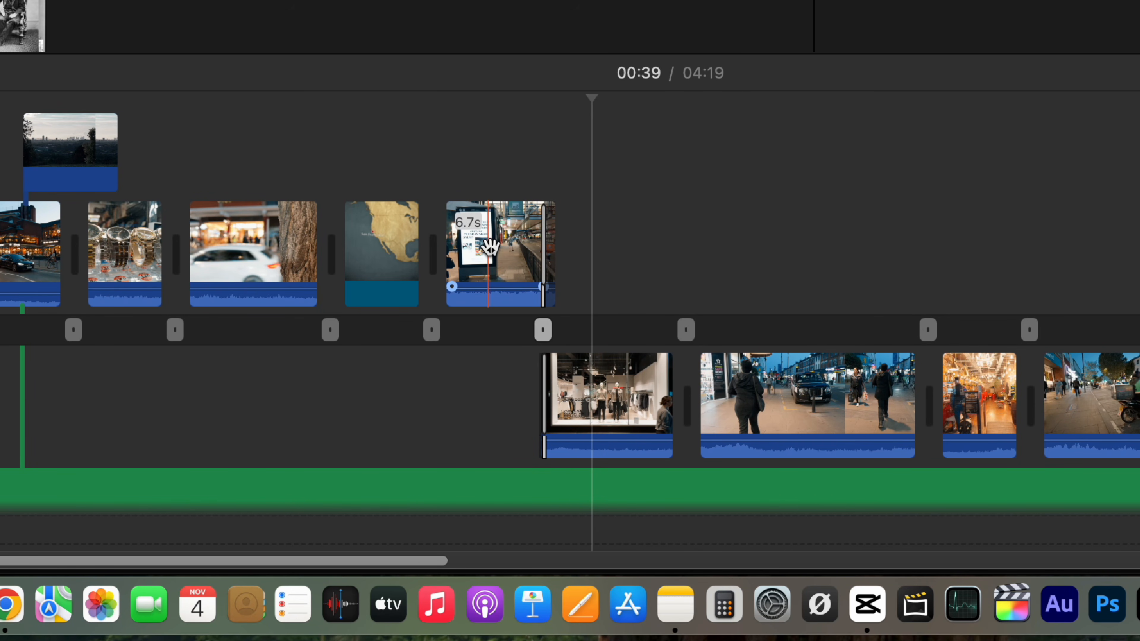
pyautogui.moveTo(490, 246)
pyautogui.mouseDown()
pyautogui.moveTo(515, 249)
pyautogui.moveTo(481, 250)
pyautogui.moveTo(503, 252)
pyautogui.mouseUp()
pyautogui.moveTo(616, 389)
pyautogui.mouseDown()
pyautogui.moveTo(584, 390)
pyautogui.moveTo(604, 392)
pyautogui.mouseUp()
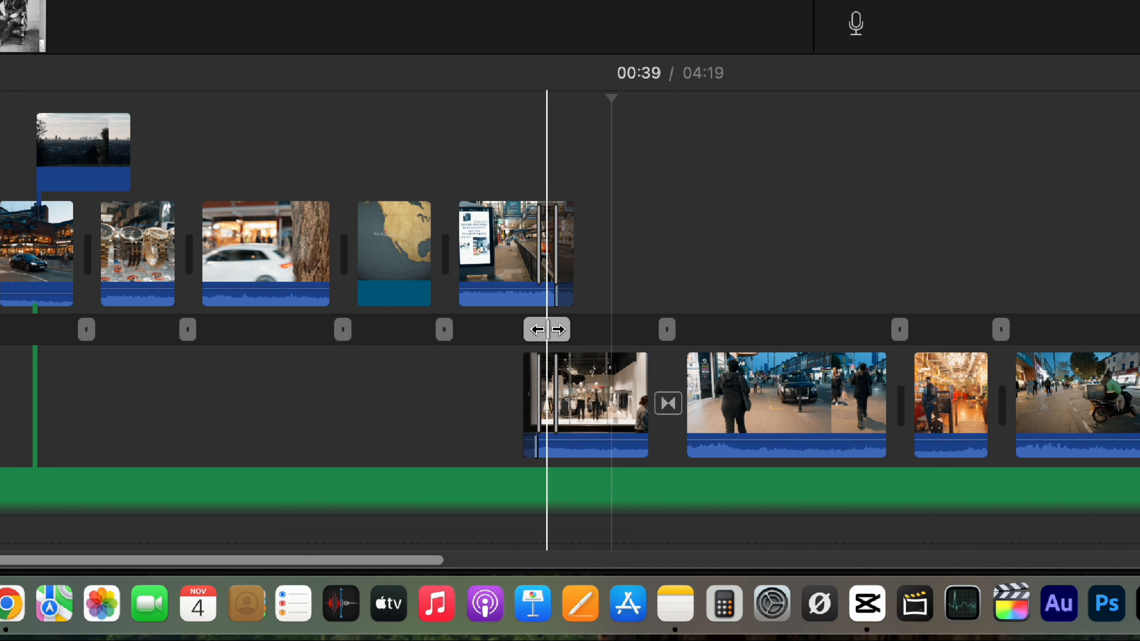
# Lengthen the transition between the billboard and shop-window clips, and select the transition after the shop-window clip.
pyautogui.moveTo(547, 330)
pyautogui.mouseDown()
pyautogui.moveTo(534, 330)
pyautogui.moveTo(586, 331)
pyautogui.moveTo(546, 330)
pyautogui.mouseUp()
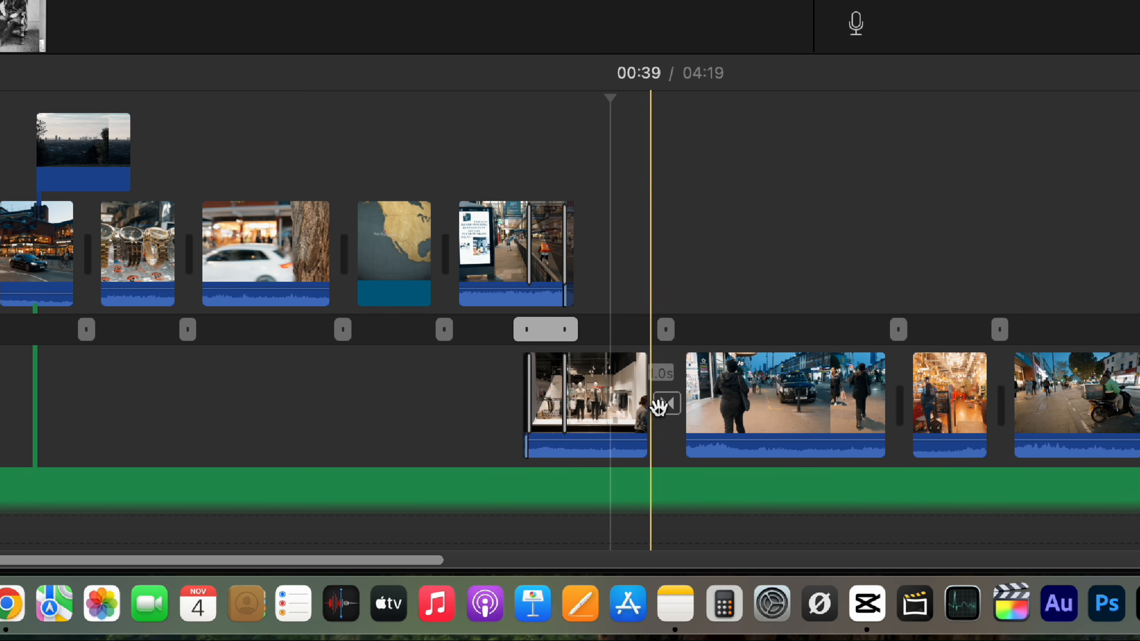
pyautogui.click(665, 330)
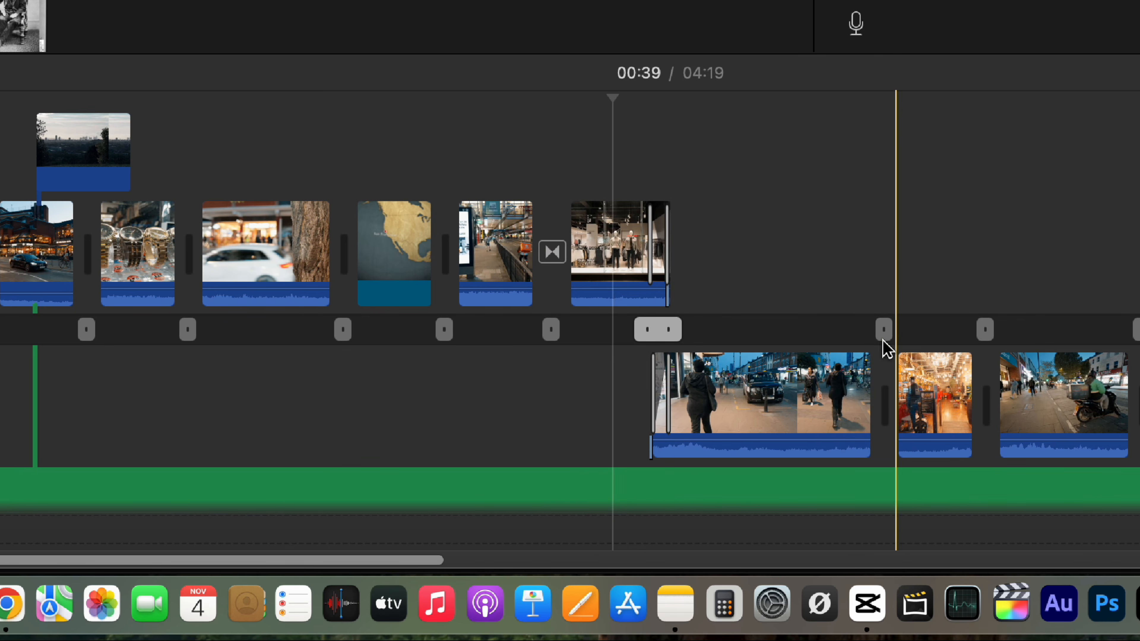
# Shorten the video of the street clip with the walking woman to 8.7 s, and extend its audio beyond the cut.
pyautogui.click(885, 330)
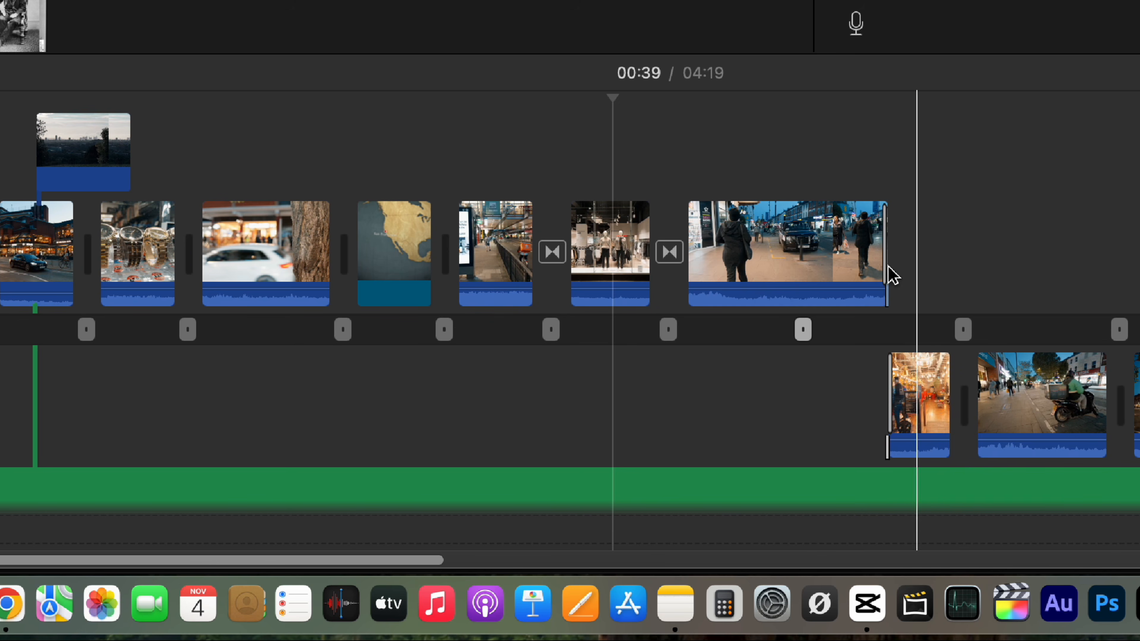
pyautogui.moveTo(885, 307)
pyautogui.mouseDown()
pyautogui.moveTo(898, 309)
pyautogui.moveTo(886, 303)
pyautogui.mouseUp()
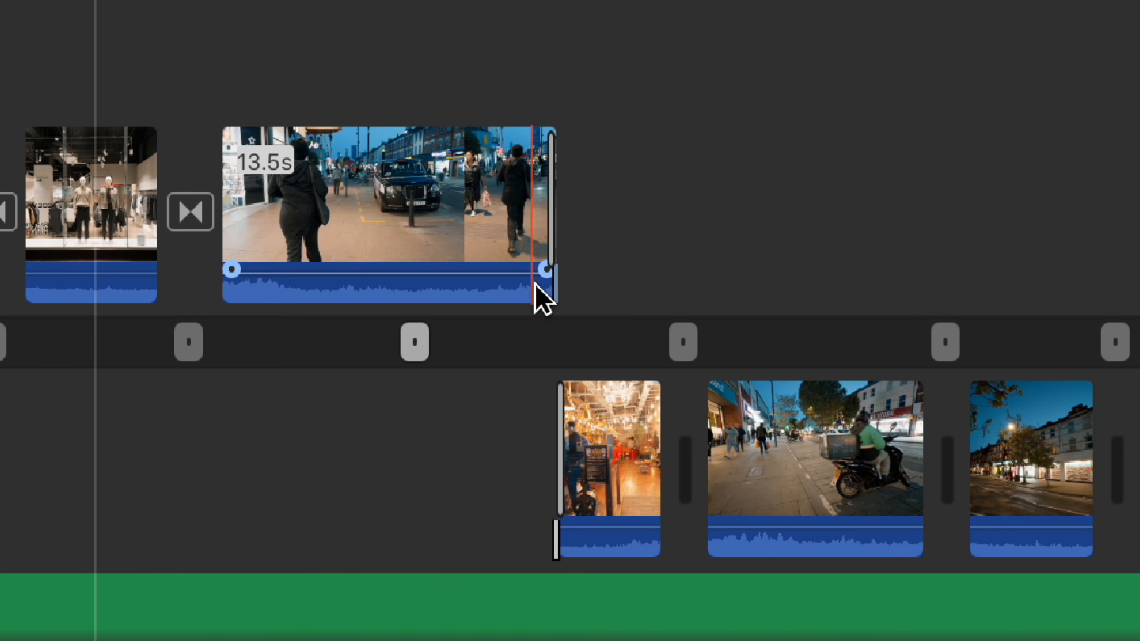
pyautogui.moveTo(555, 288)
pyautogui.mouseDown()
pyautogui.moveTo(595, 288)
pyautogui.moveTo(549, 287)
pyautogui.mouseUp()
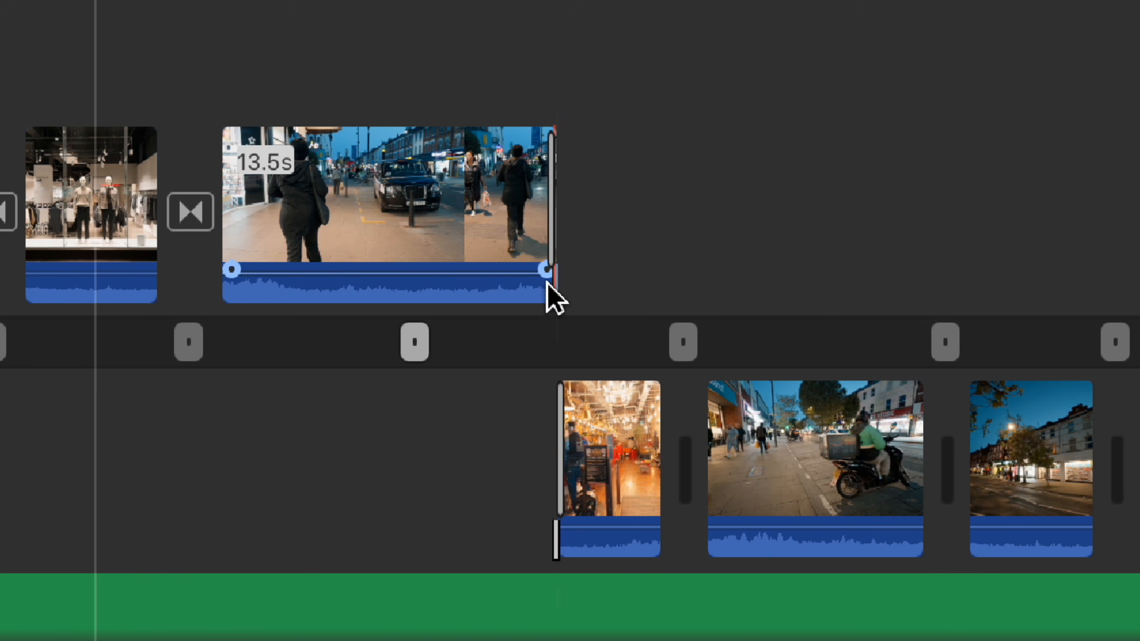
pyautogui.moveTo(553, 188); pyautogui.dragTo(491, 193)
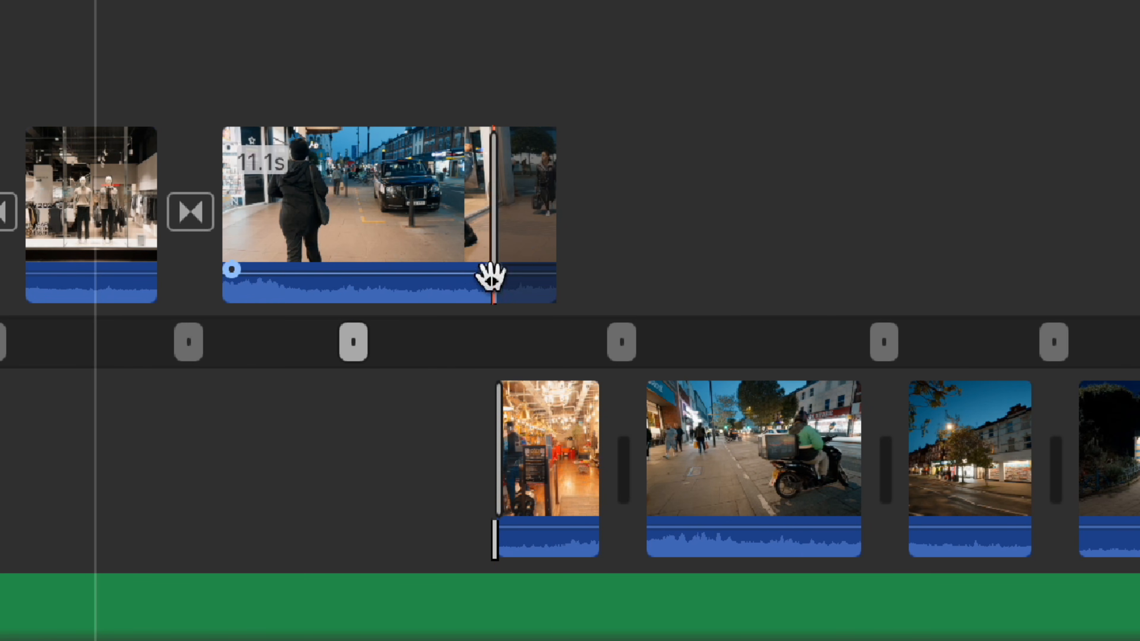
pyautogui.moveTo(491, 287); pyautogui.dragTo(543, 293)
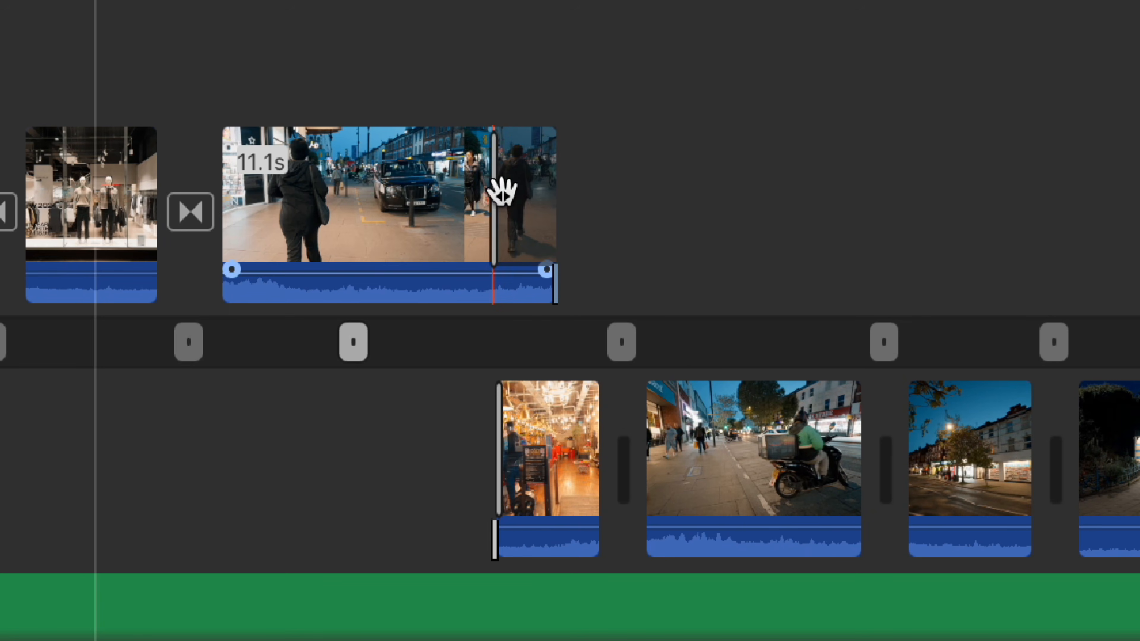
pyautogui.moveTo(491, 204); pyautogui.dragTo(434, 204)
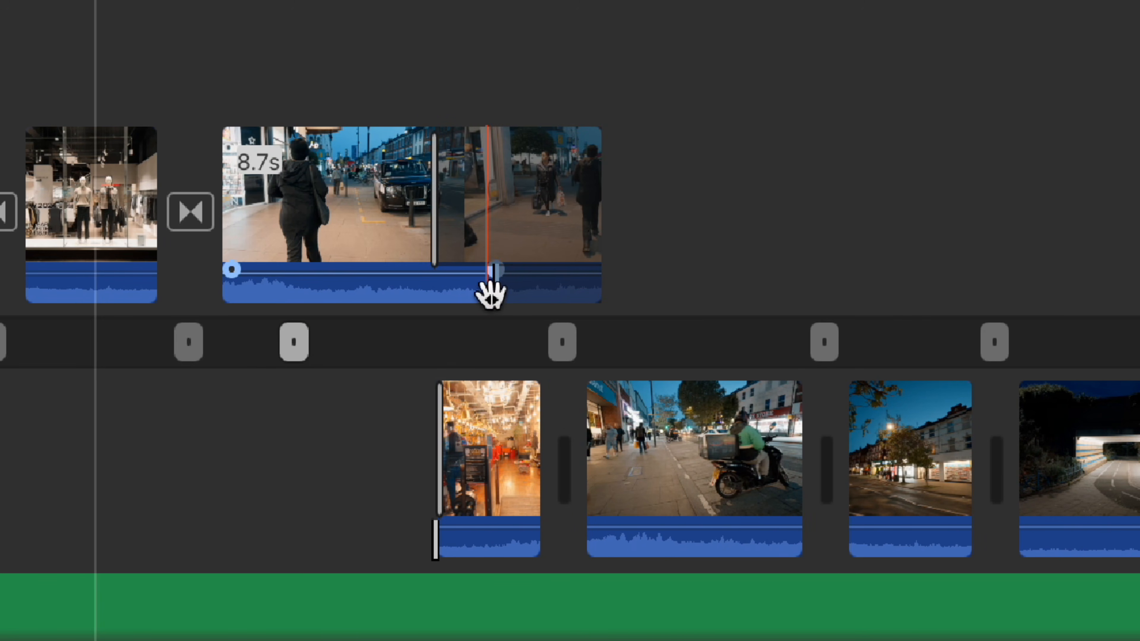
pyautogui.moveTo(494, 300); pyautogui.dragTo(524, 306)
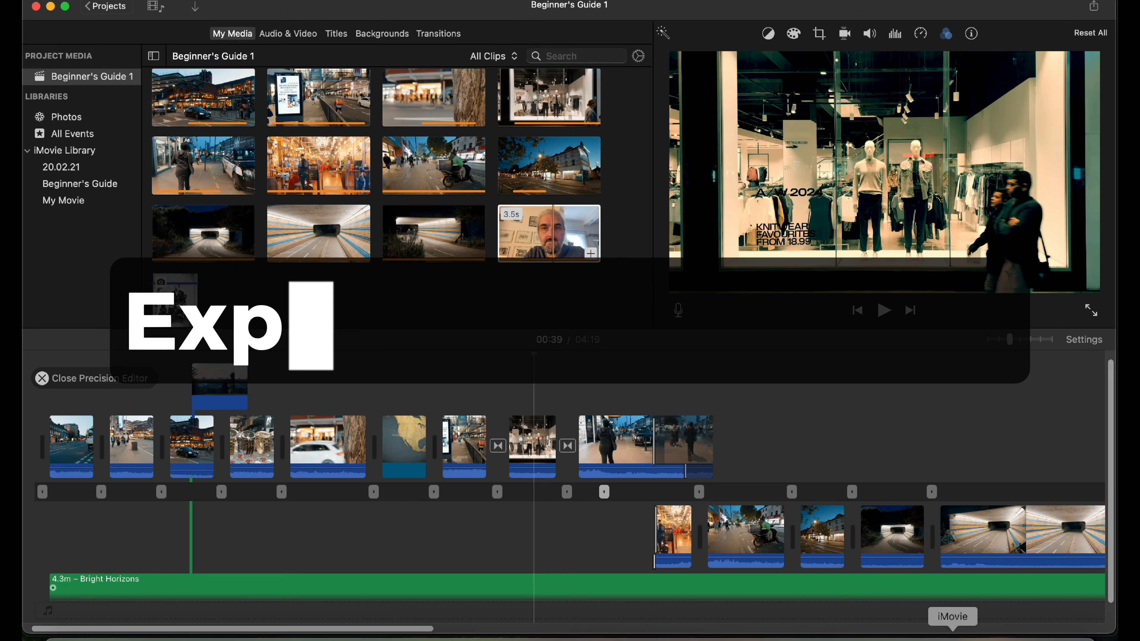
# Close the Precision Editor and start exporting the movie as a file.
pyautogui.click(42, 378)
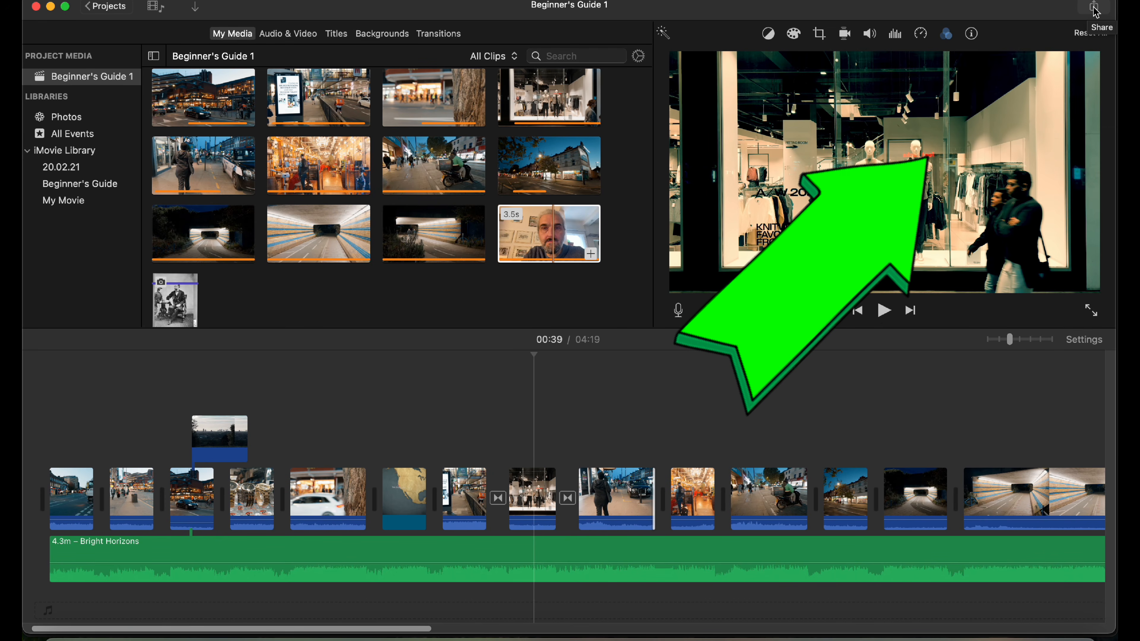
pyautogui.click(1096, 9)
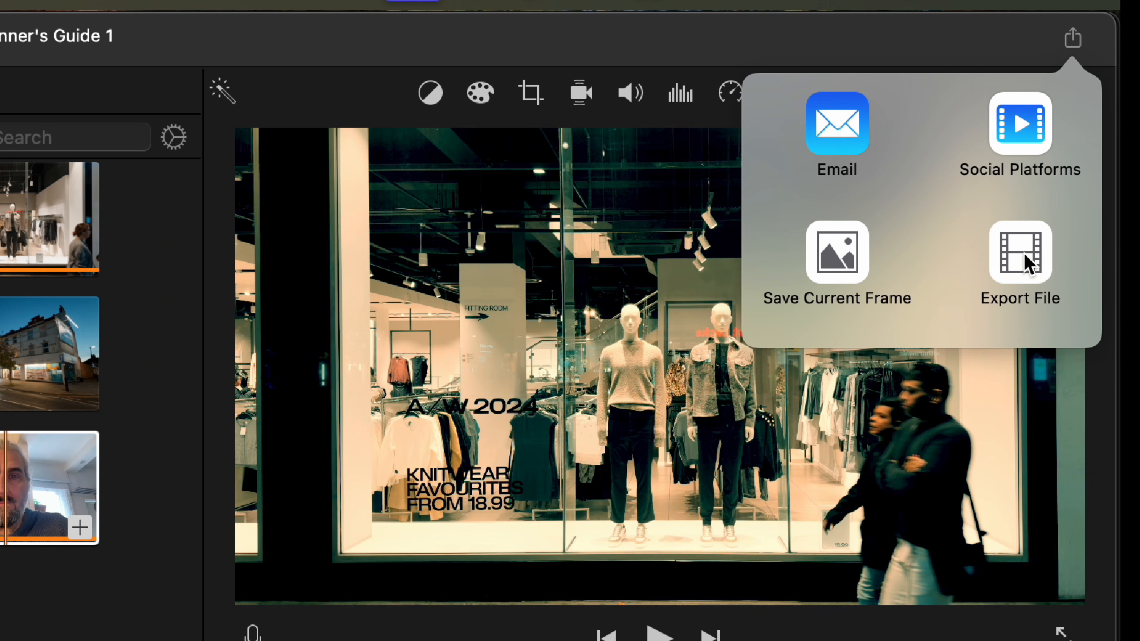
pyautogui.click(1028, 263)
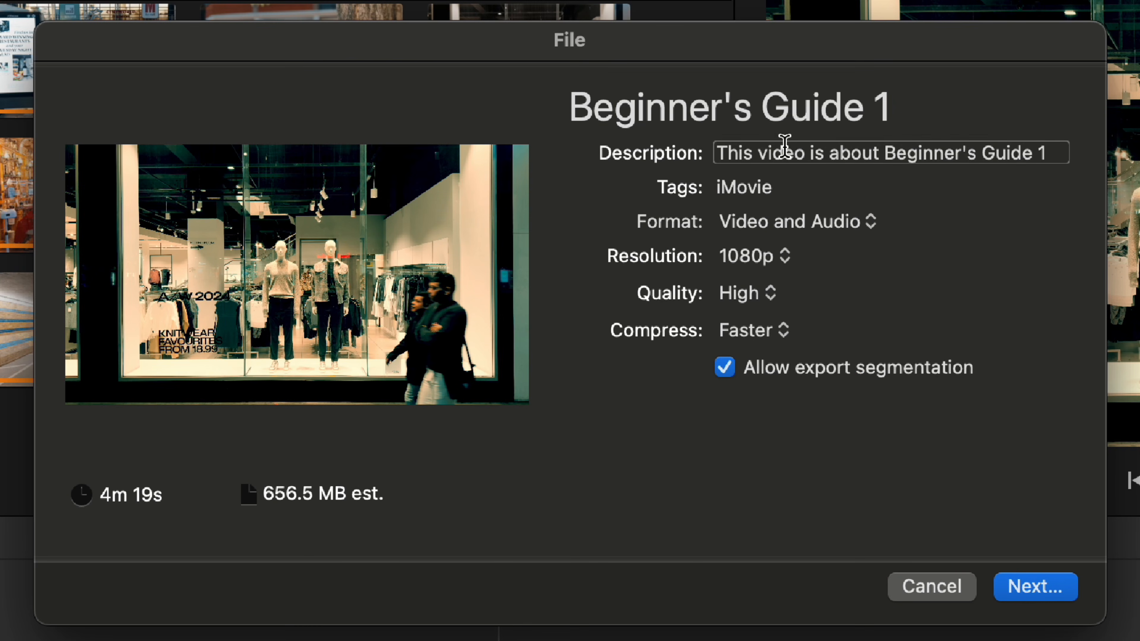
# Check the export title and description, and add Editing and Travel to the tags after iMovie.
pyautogui.click(769, 104)
pyautogui.moveTo(895, 104); pyautogui.dragTo(875, 108)
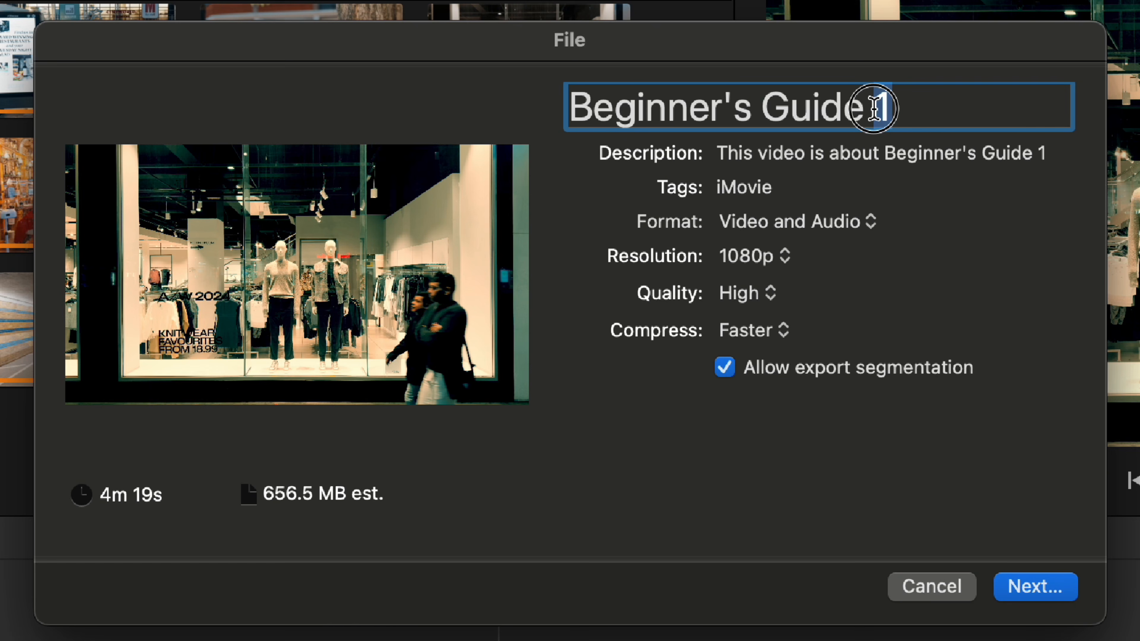
pyautogui.click(861, 153)
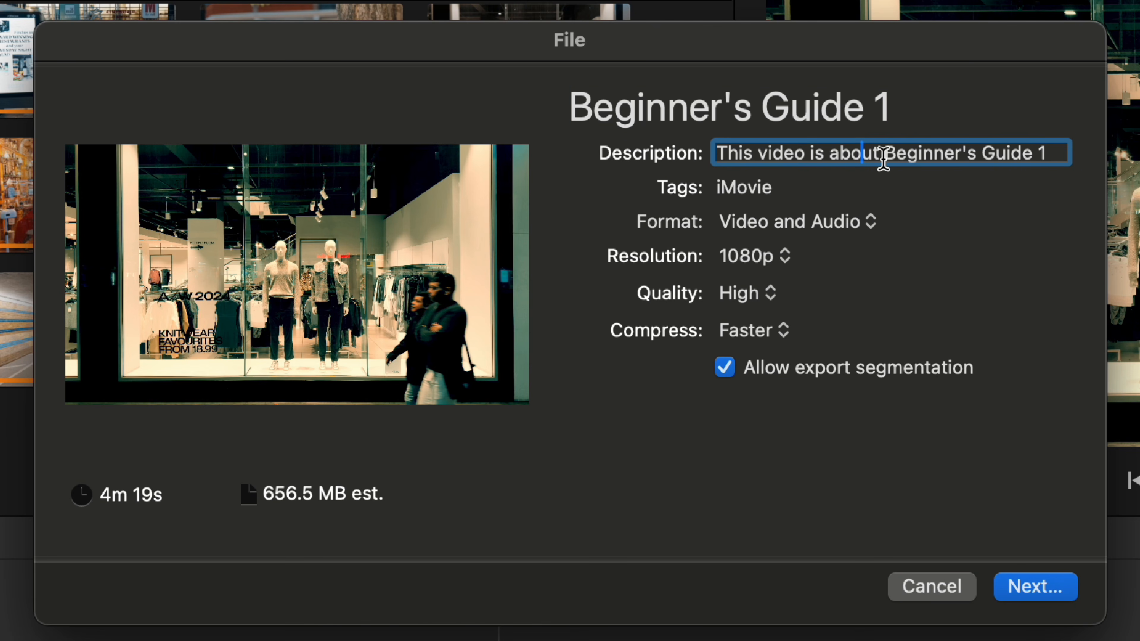
pyautogui.click(810, 186)
pyautogui.click(761, 186)
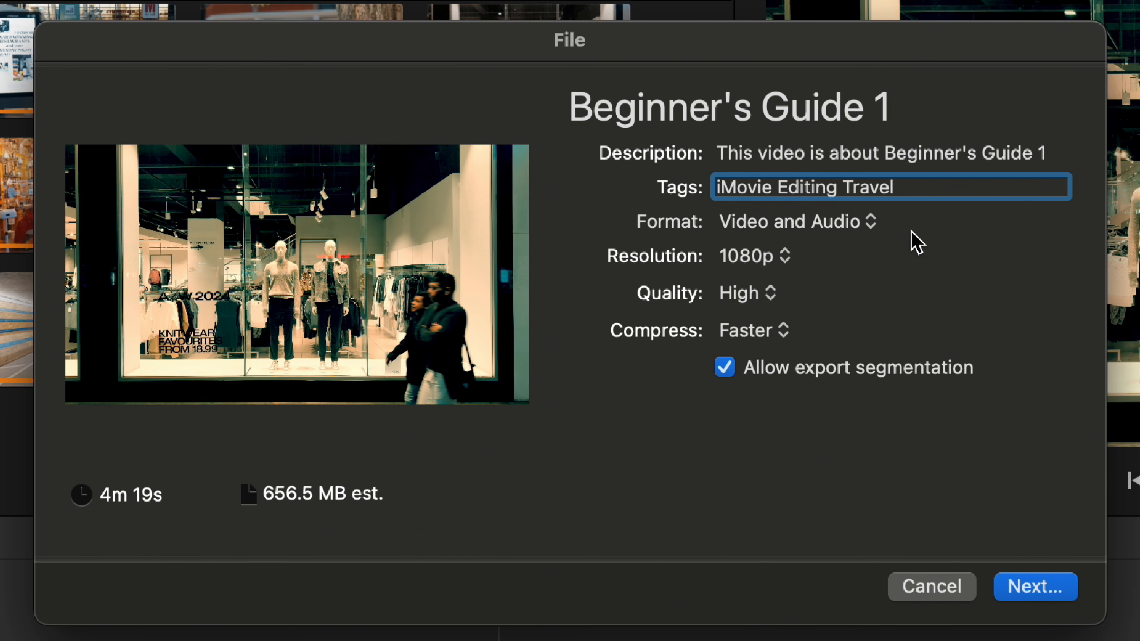
# Keep the export format at Video and Audio, and set the resolution to 4K.
pyautogui.click(860, 235)
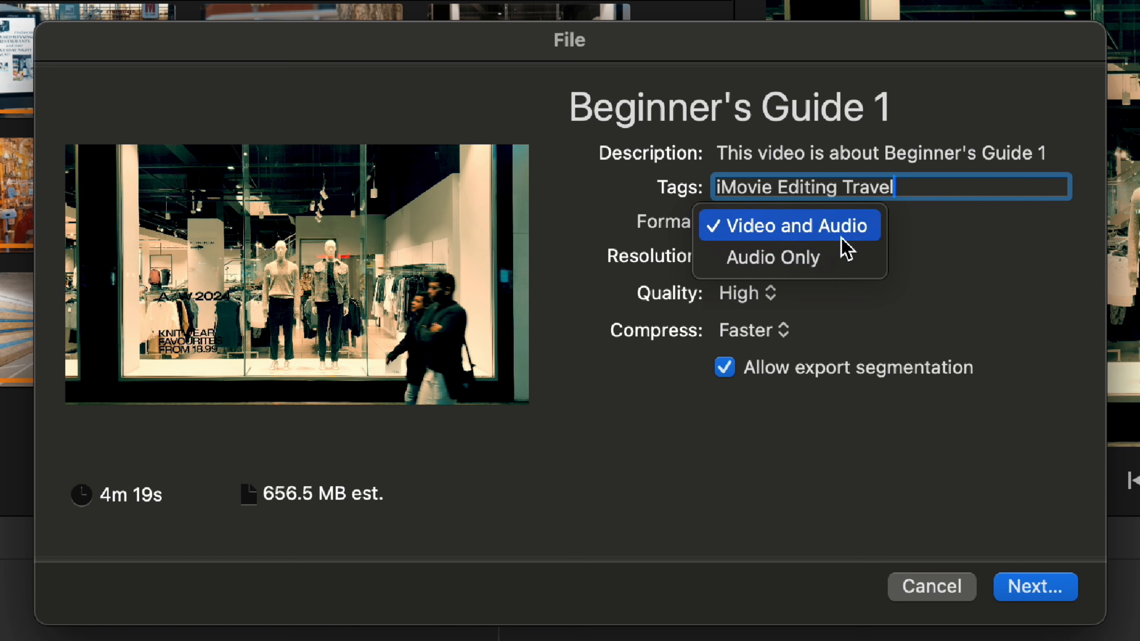
pyautogui.click(843, 229)
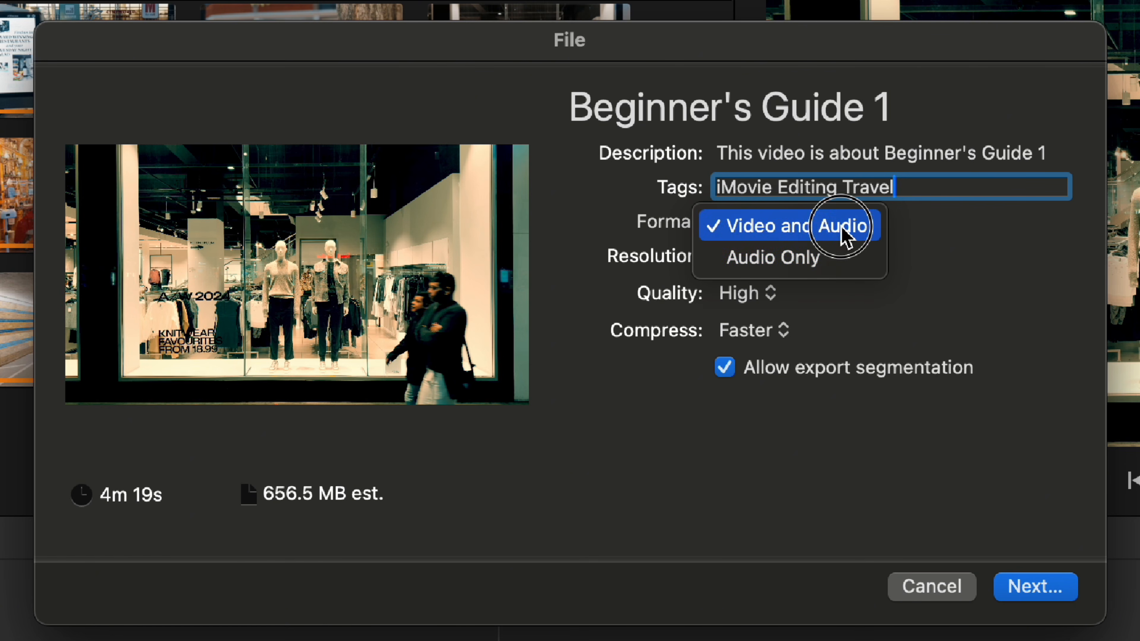
pyautogui.click(769, 269)
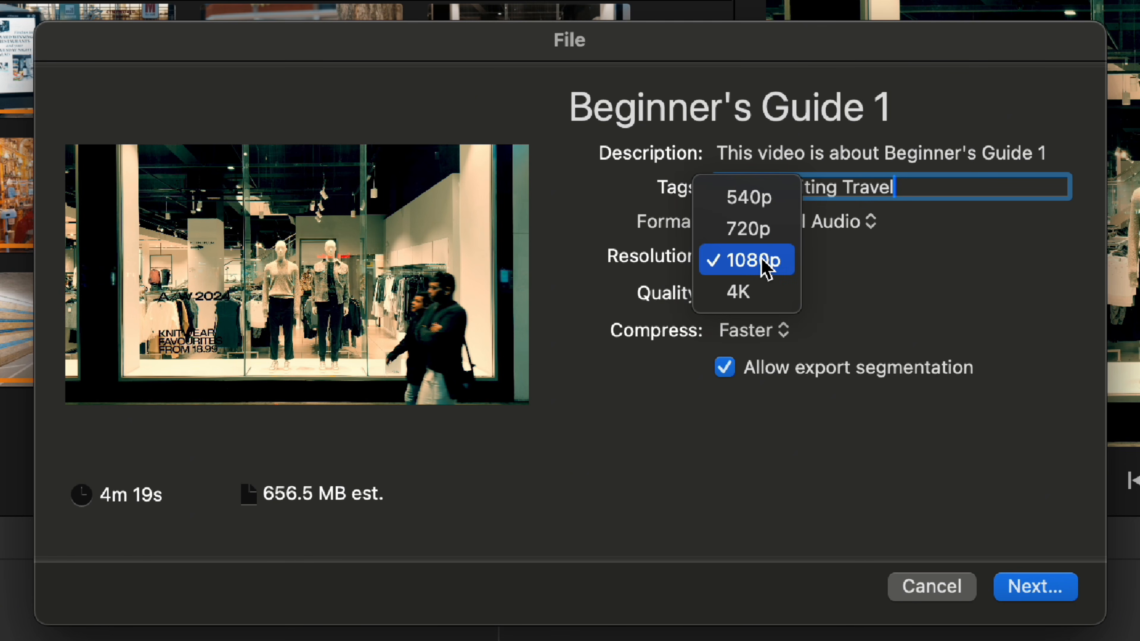
pyautogui.click(754, 296)
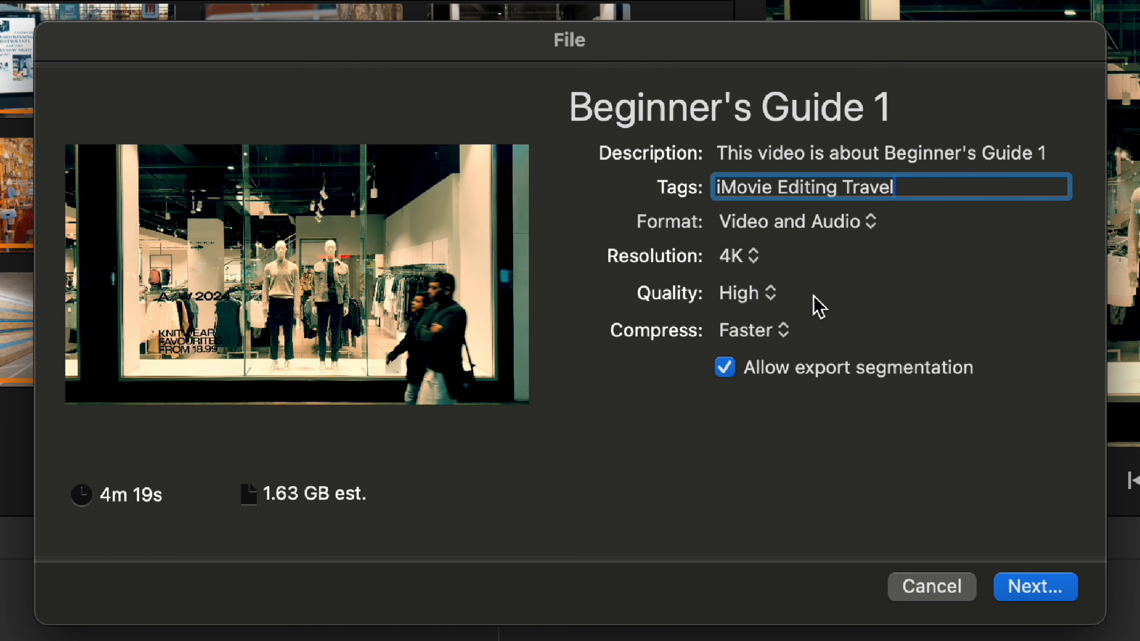
# Try the Best (ProRes) export quality, and switch the quality to Custom.
pyautogui.click(747, 298)
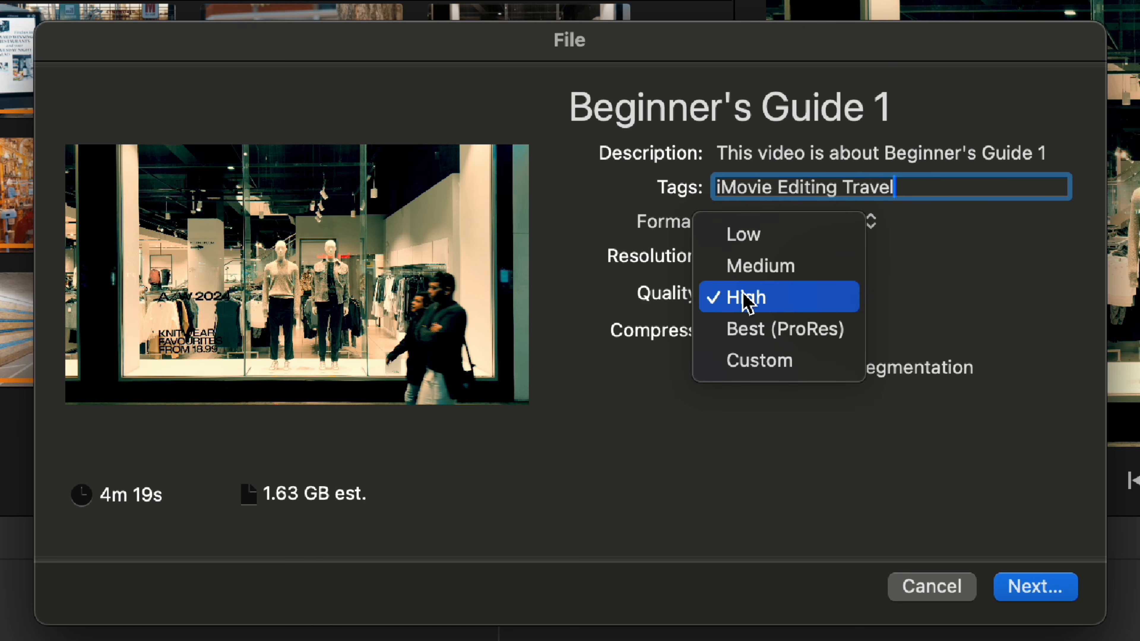
pyautogui.click(764, 330)
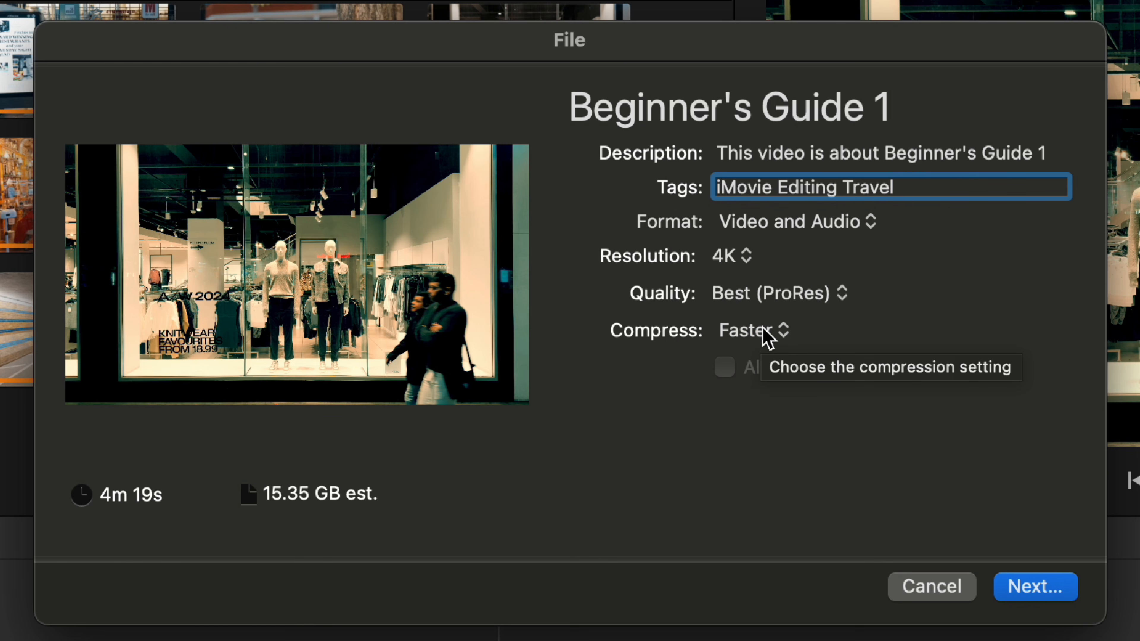
pyautogui.click(784, 297)
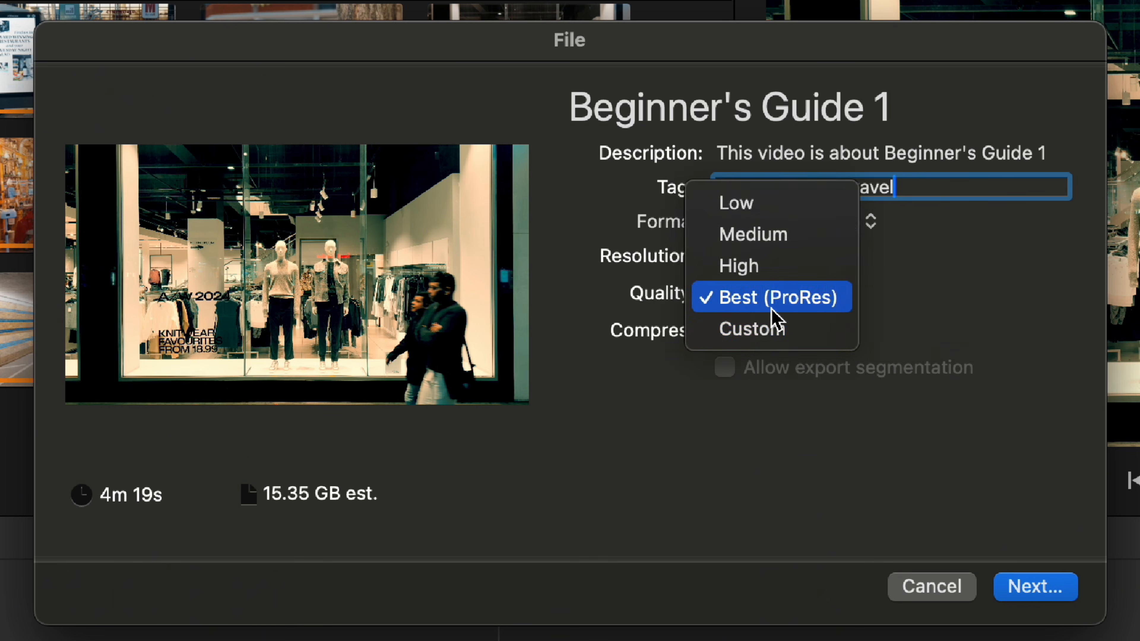
pyautogui.click(764, 332)
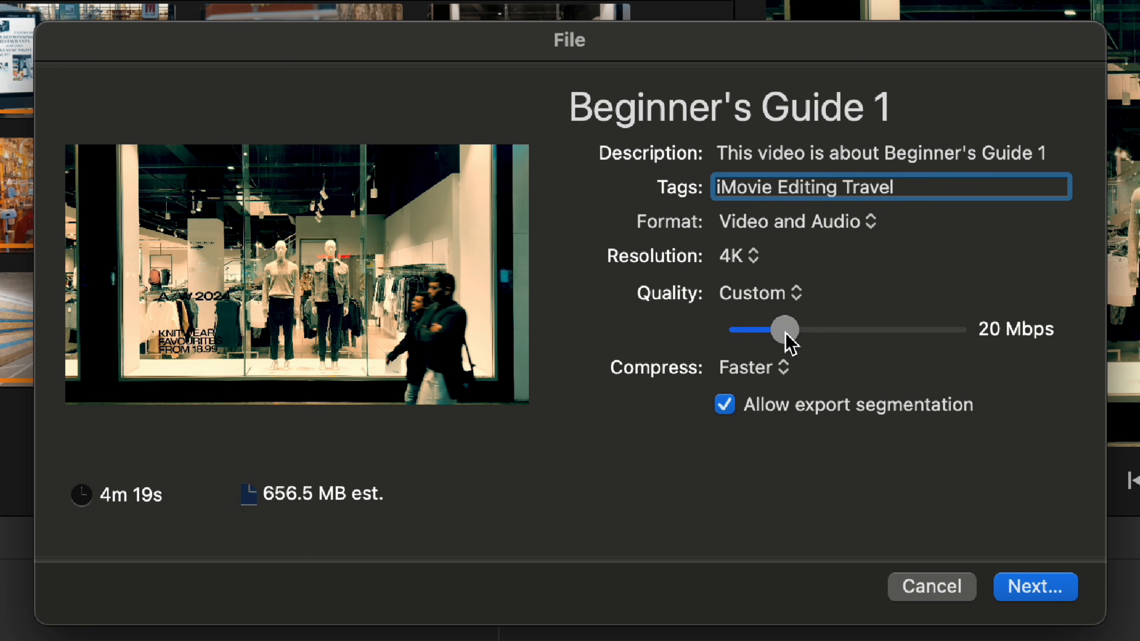
# Try different custom export bitrates, including about 44, 60 and 34 Mbps.
pyautogui.moveTo(789, 337); pyautogui.dragTo(876, 343)
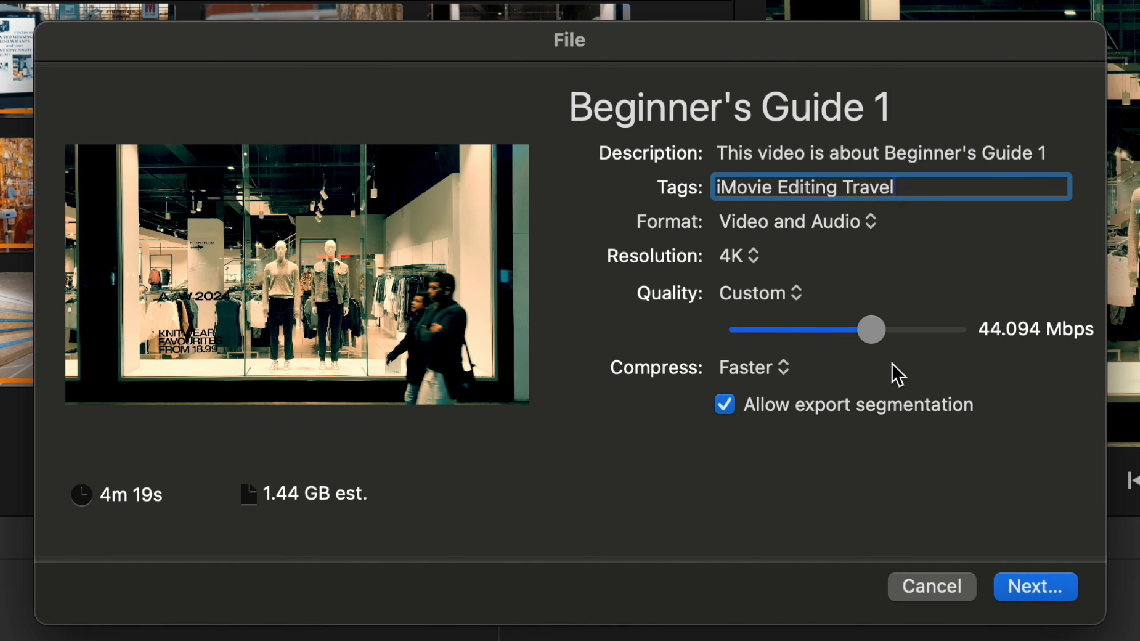
pyautogui.moveTo(873, 331); pyautogui.dragTo(834, 337)
pyautogui.moveTo(924, 332); pyautogui.dragTo(930, 331)
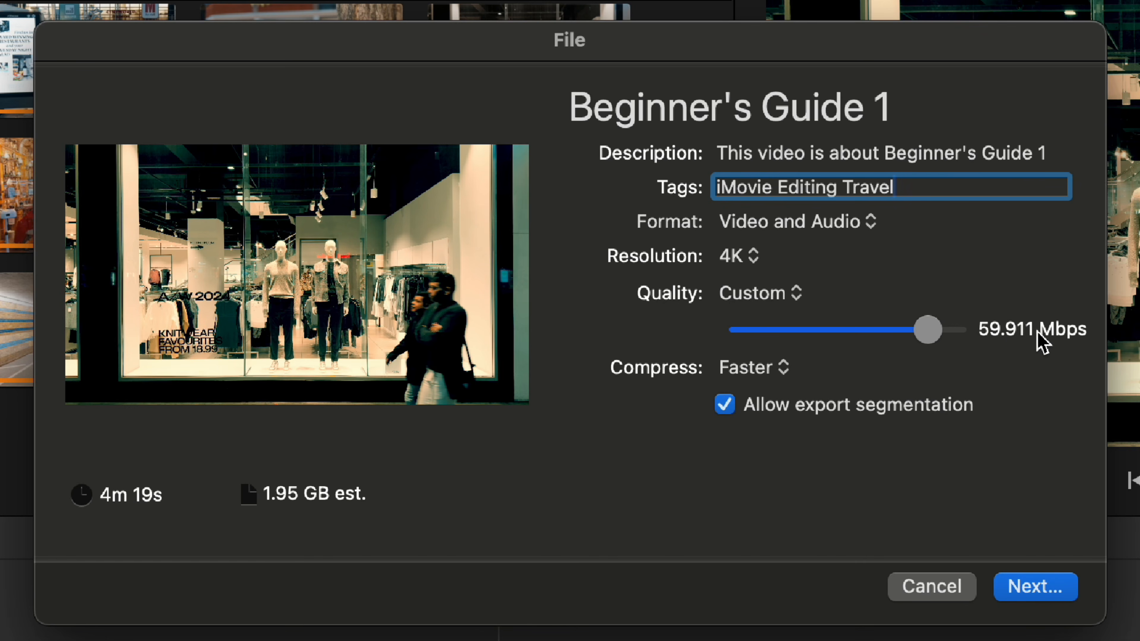
pyautogui.click(928, 335)
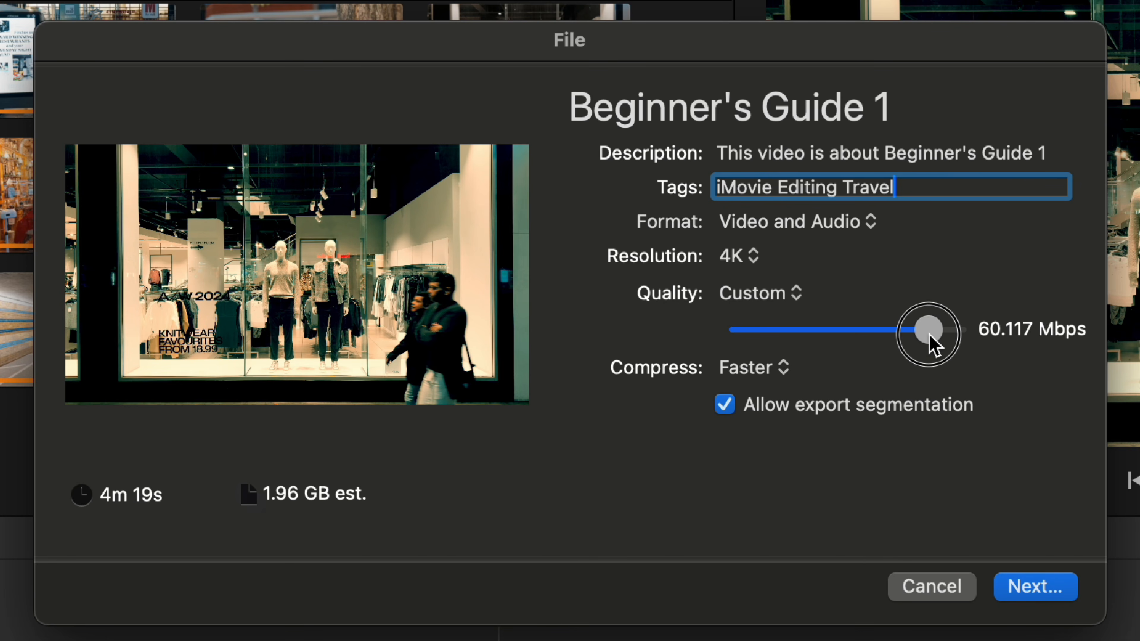
pyautogui.moveTo(929, 336); pyautogui.dragTo(930, 337)
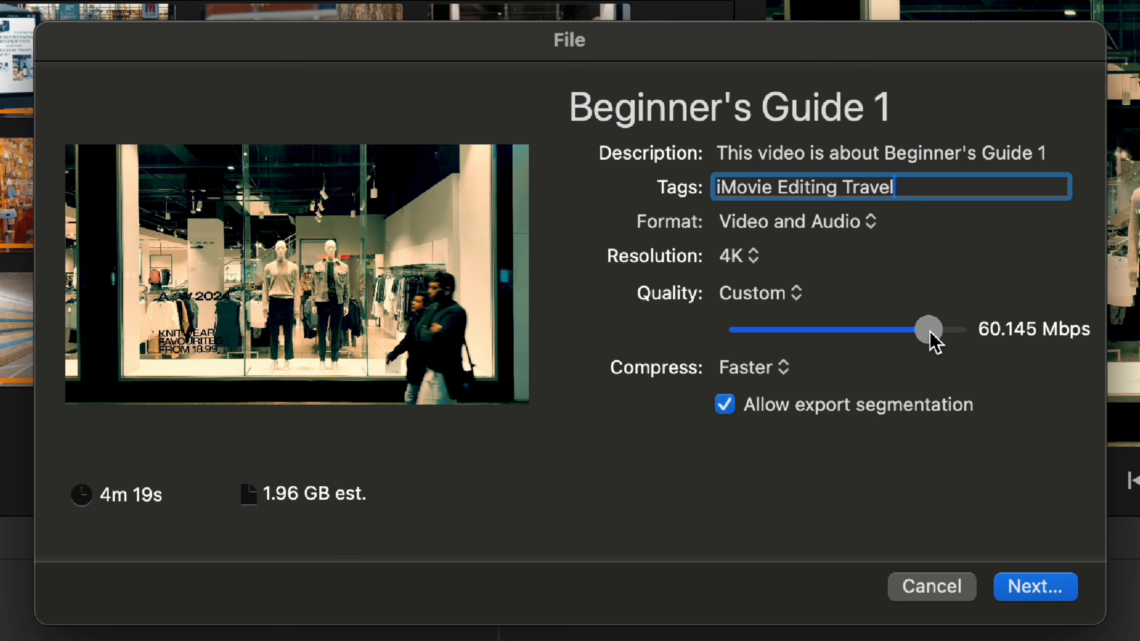
pyautogui.moveTo(930, 335)
pyautogui.mouseDown()
pyautogui.moveTo(722, 332)
pyautogui.moveTo(891, 337)
pyautogui.moveTo(836, 341)
pyautogui.mouseUp()
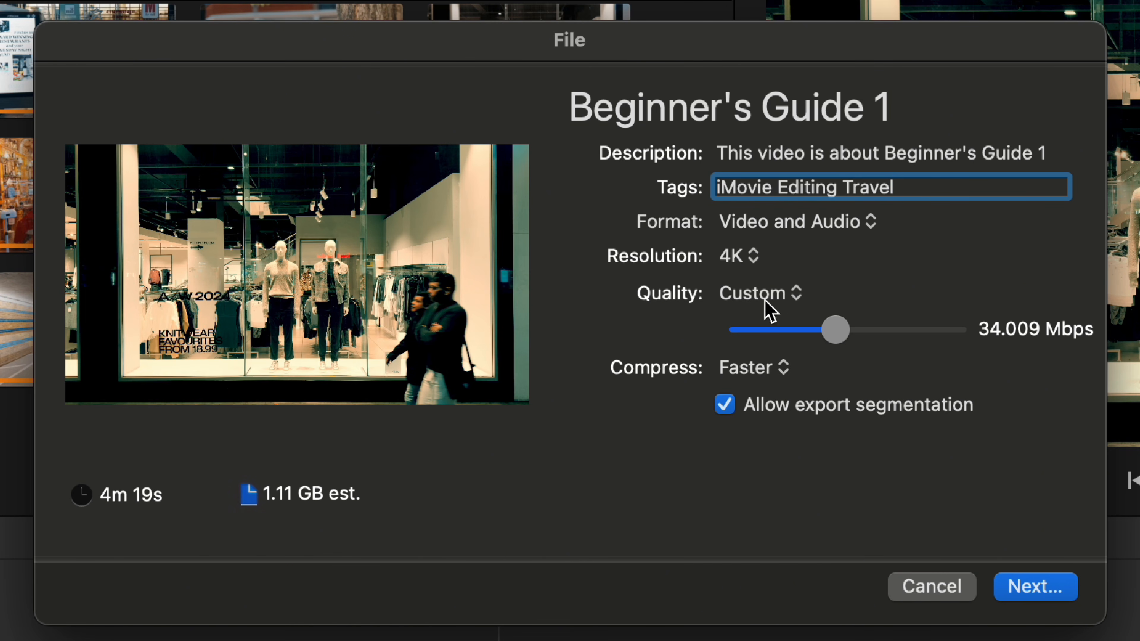
# Set the export quality to High and the compression to Better Quality.
pyautogui.click(761, 299)
pyautogui.click(786, 269)
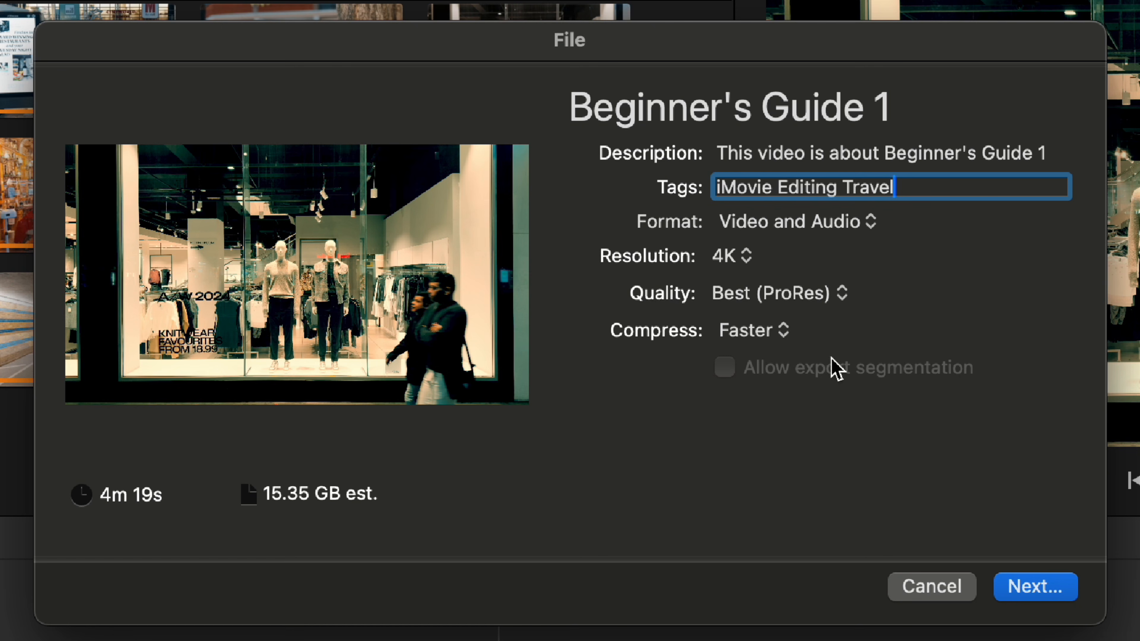
pyautogui.click(793, 295)
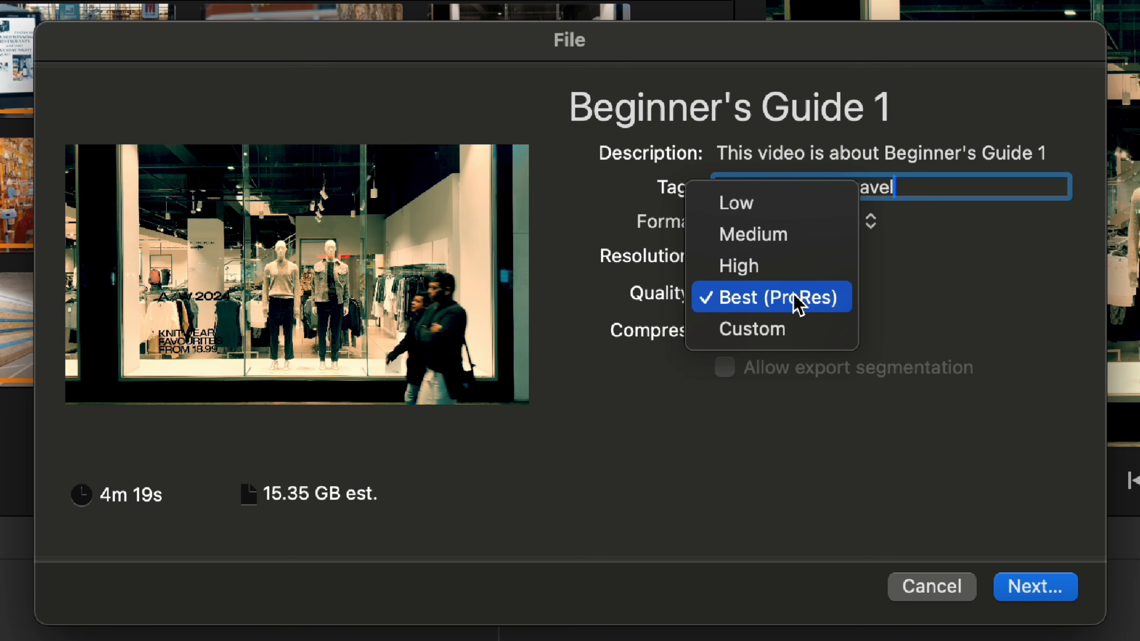
pyautogui.click(798, 268)
pyautogui.click(755, 363)
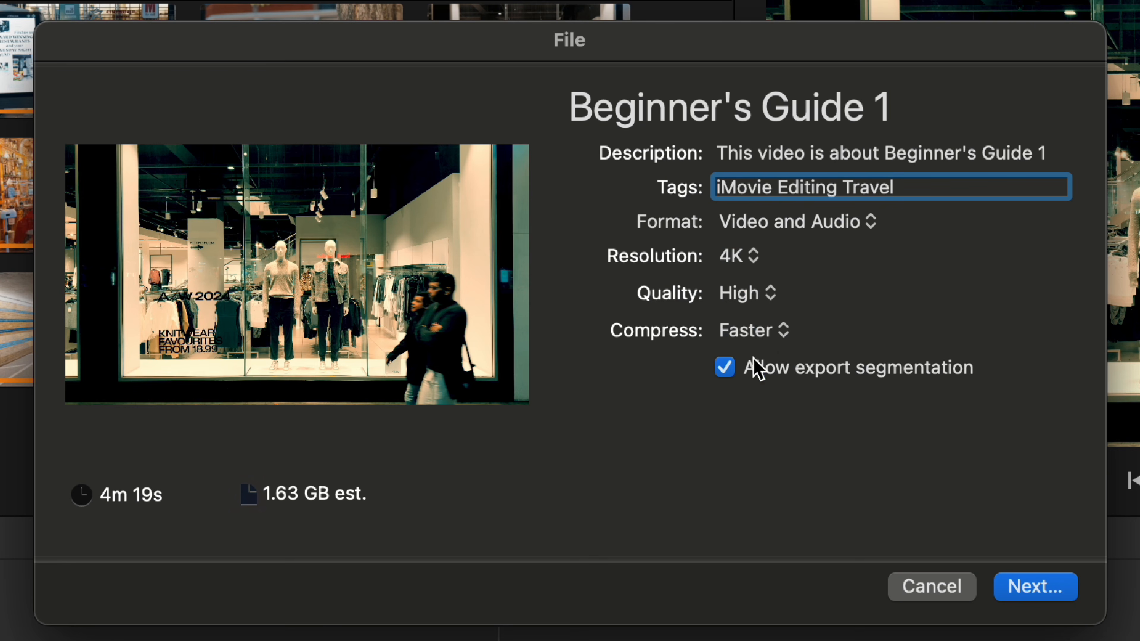
pyautogui.click(763, 334)
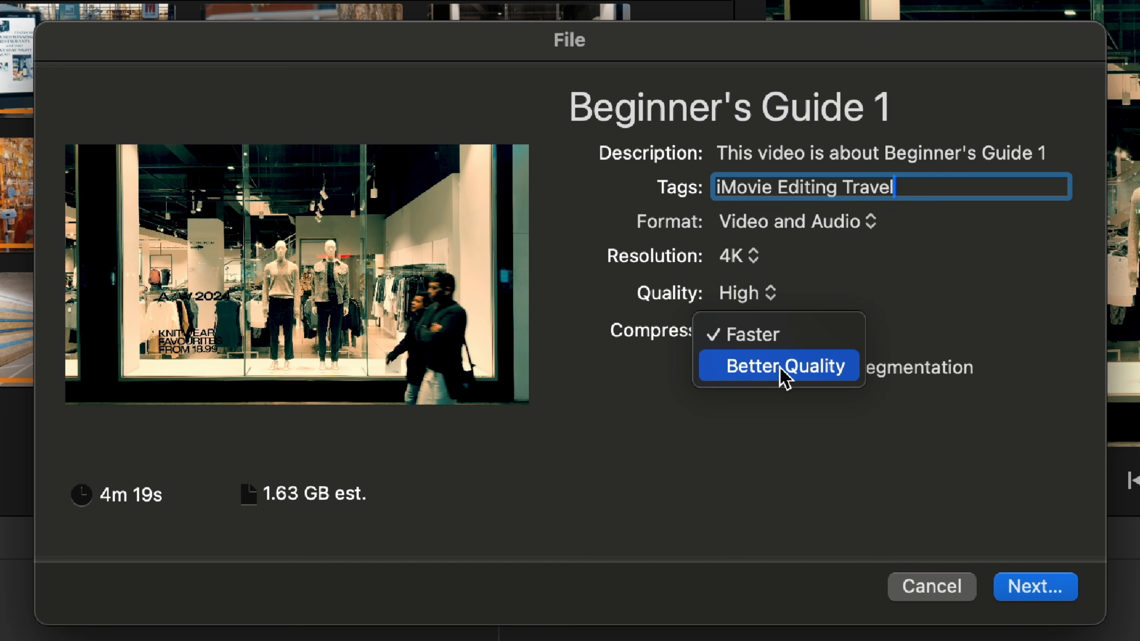
pyautogui.click(781, 368)
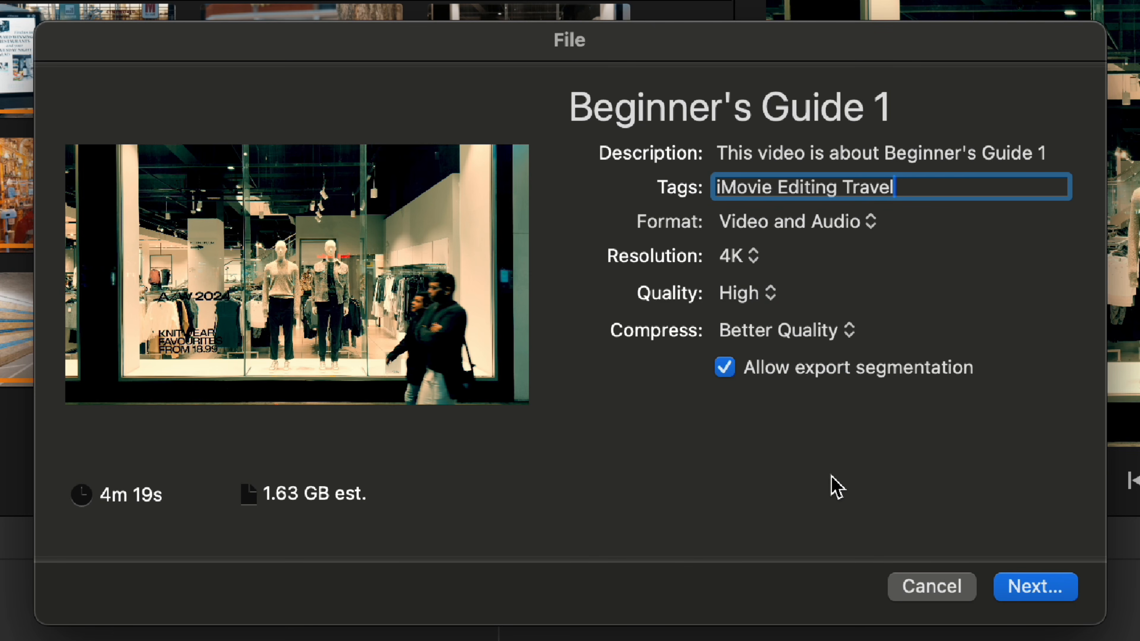
# Disable export segmentation for the file export.
pyautogui.click(724, 369)
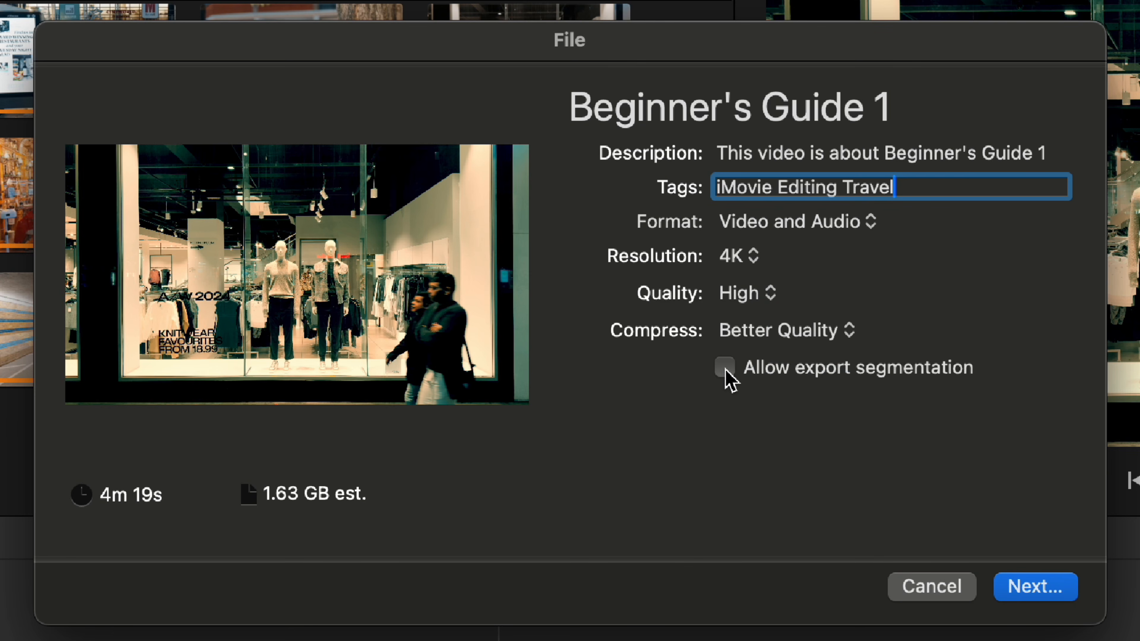
pyautogui.click(725, 371)
pyautogui.click(727, 369)
pyautogui.click(726, 369)
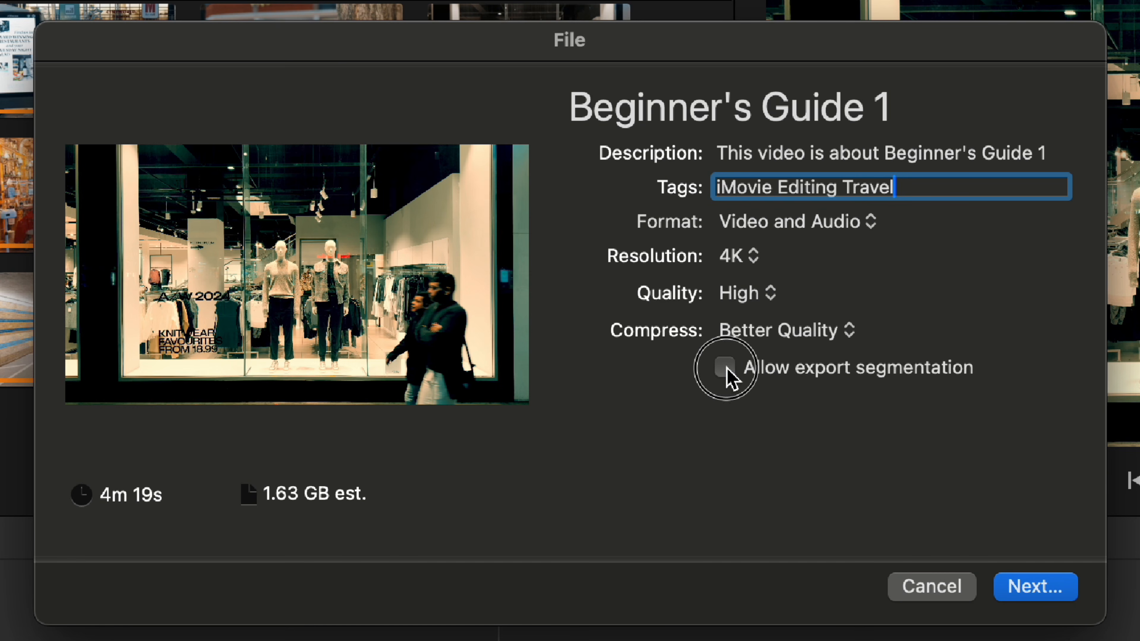